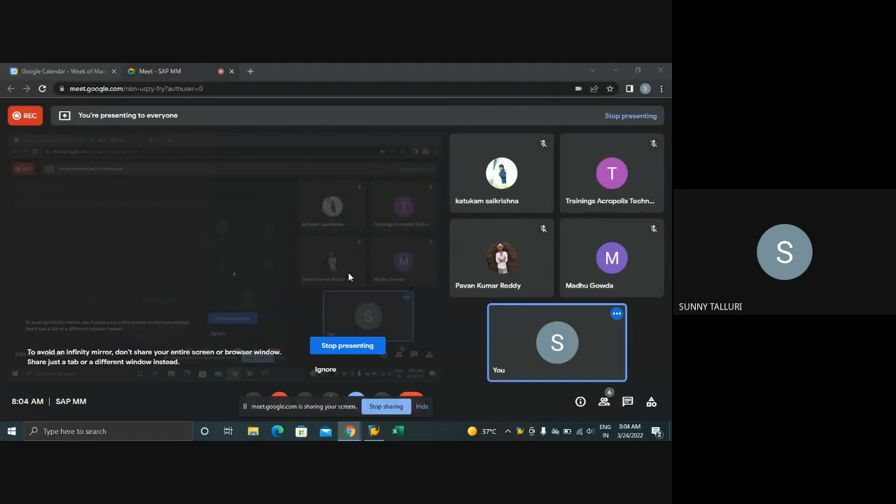
Log on to the SAP ECC system as user erp10 with the account password
click(377, 433)
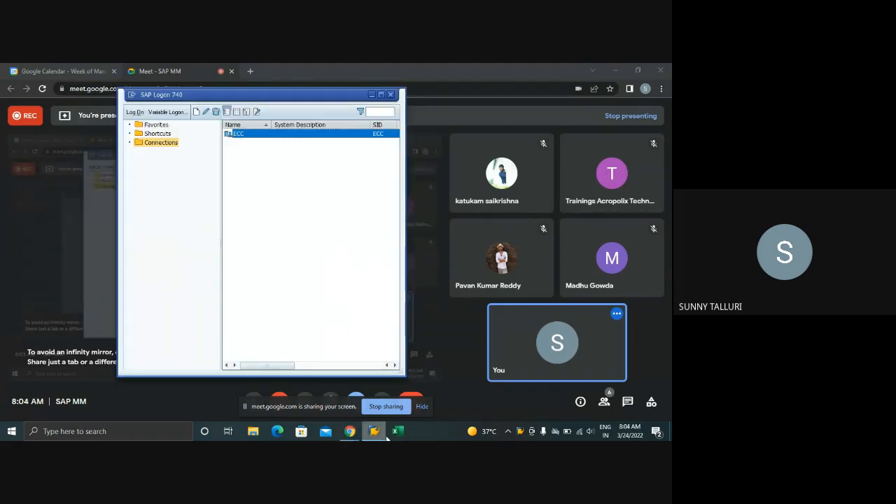
double_click(272, 134)
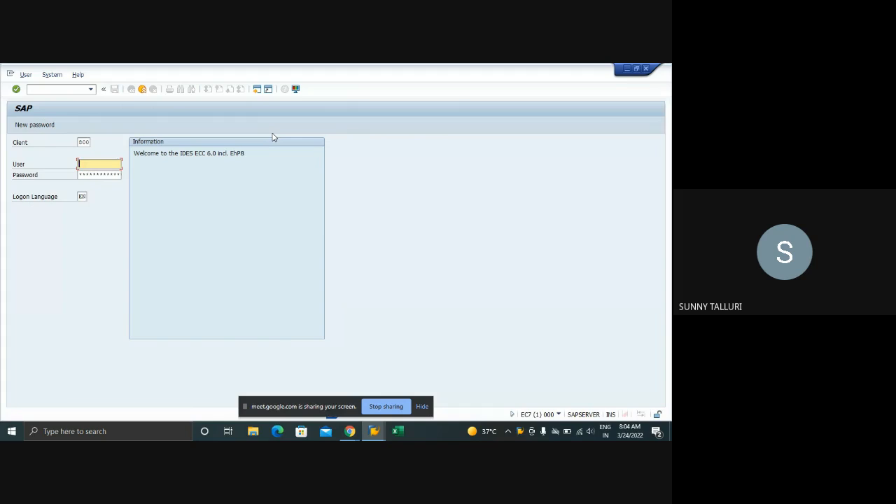
key(Down)
text(erp10)
key(Tab)
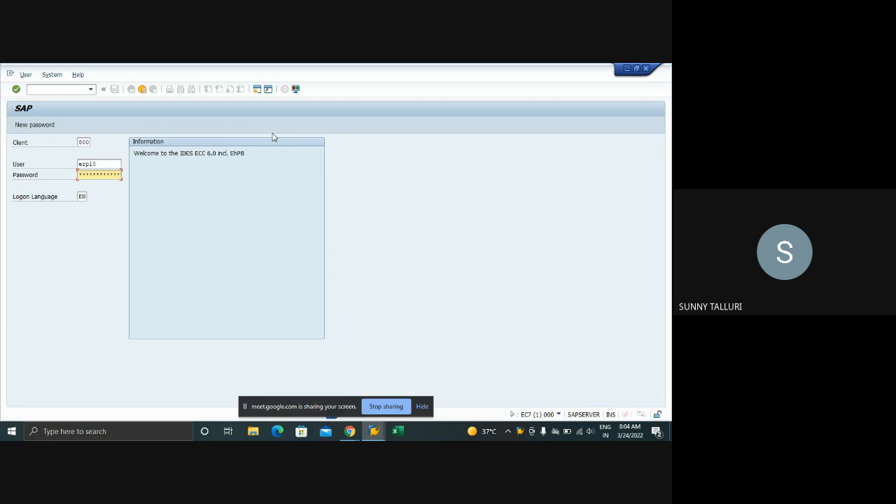
text(**)
key(BackSpace)
key(BackSpace)
text(***)
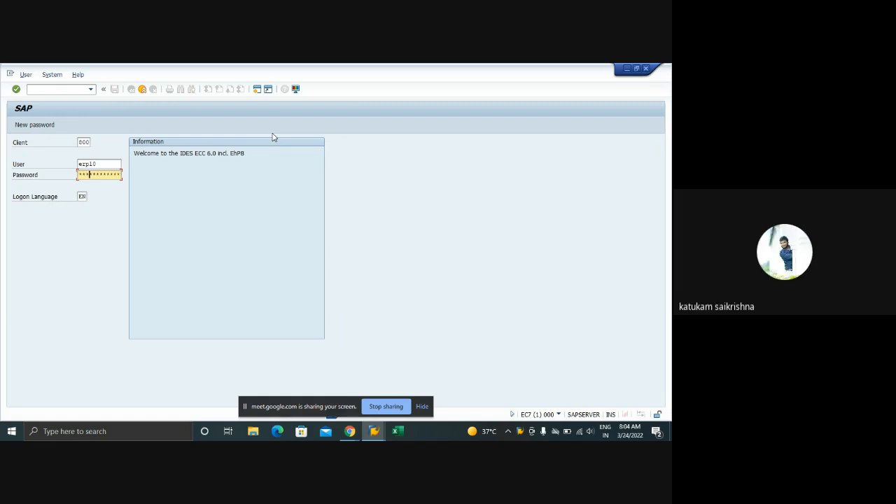
key(Return)
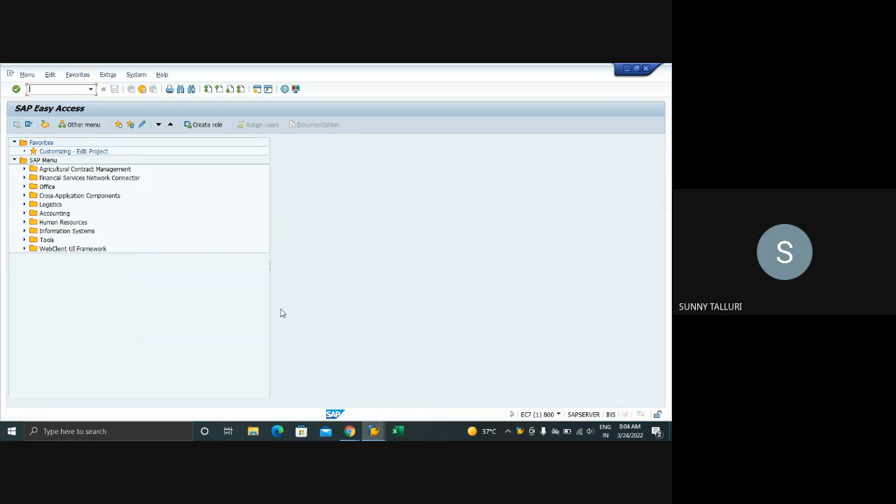
Switch to Excel and open the recent workbook Training to view Sheet3
click(398, 433)
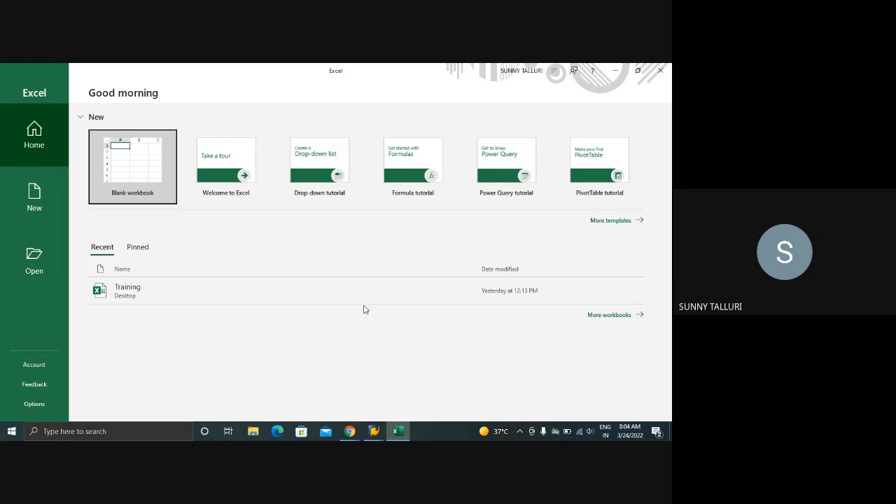
click(189, 295)
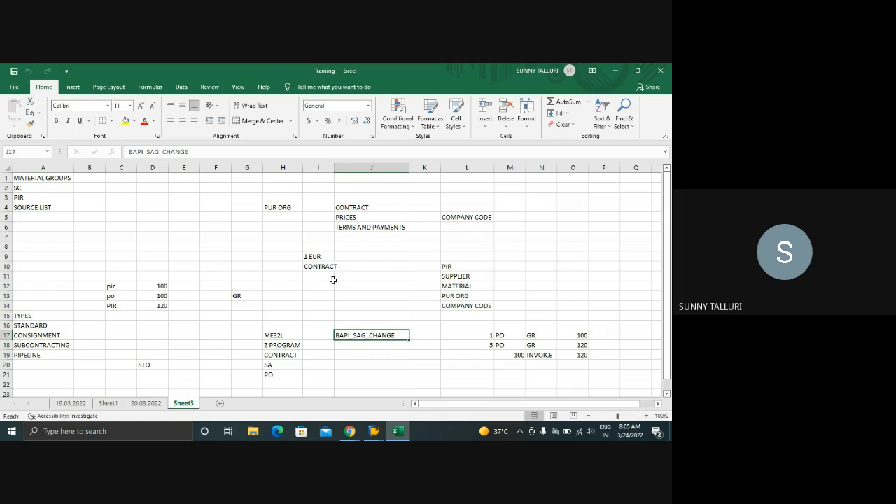
scroll(386, 269, down, 7)
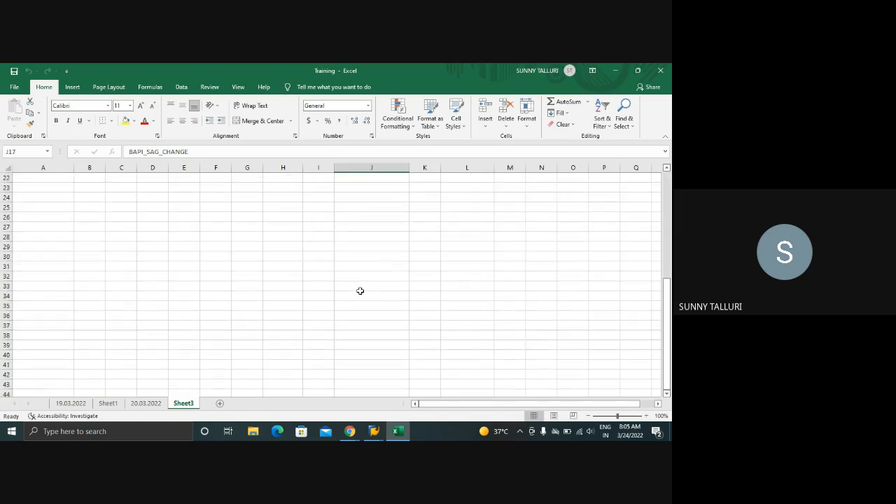
scroll(360, 291, up, 7)
Add a new worksheet after Sheet3 and rename it 24.03.2022
click(220, 404)
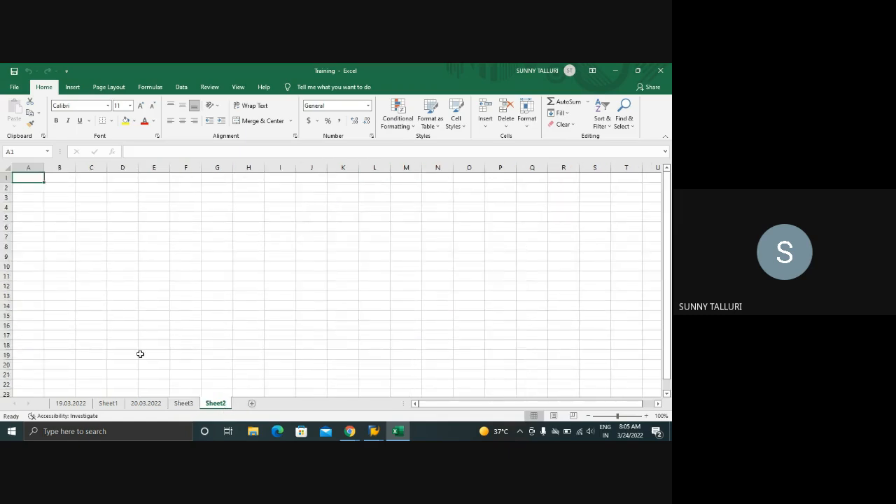
right_click(216, 404)
click(235, 305)
text(24.)
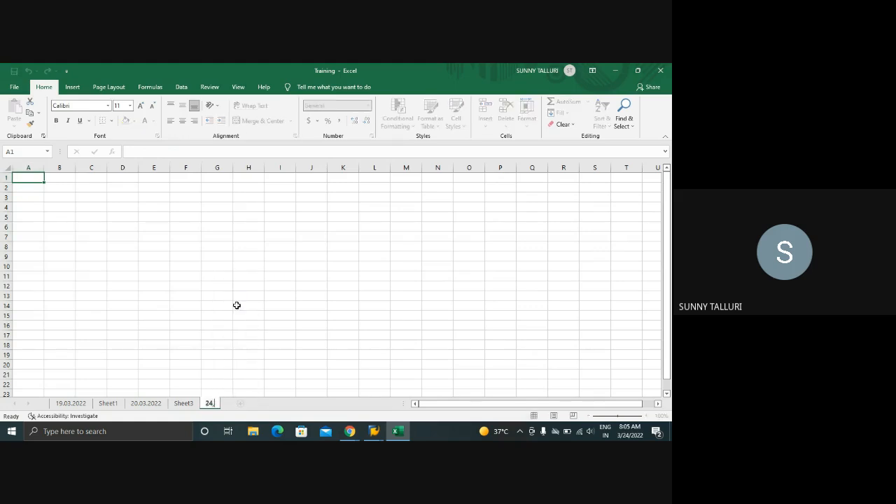
text(03.2022)
Switch to the Google Meet call, mute the microphone and unmute it again
mouse_move(350, 432)
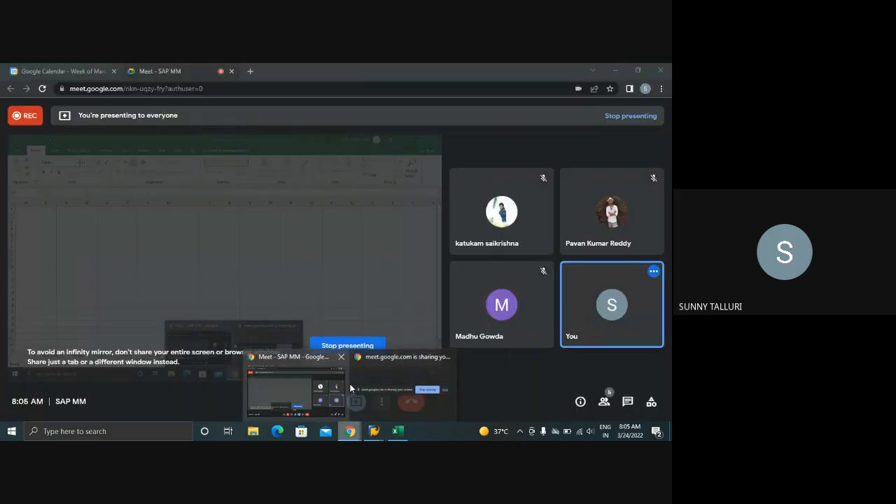
click(301, 380)
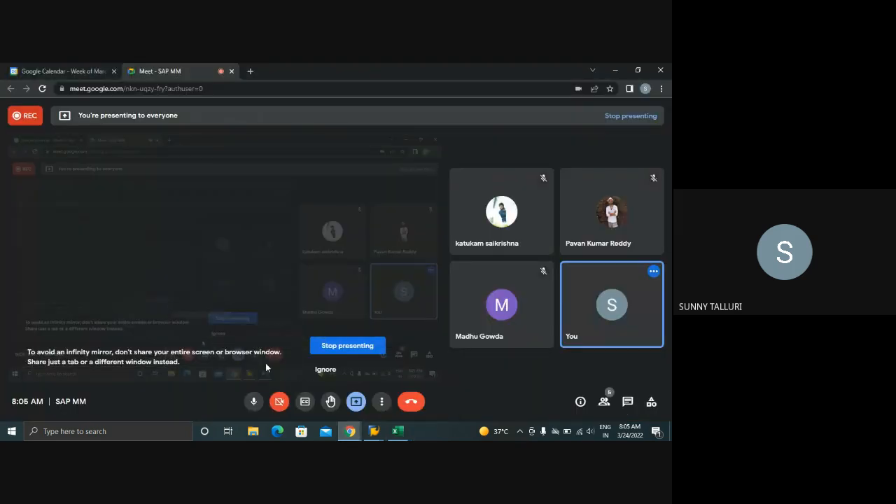
click(254, 402)
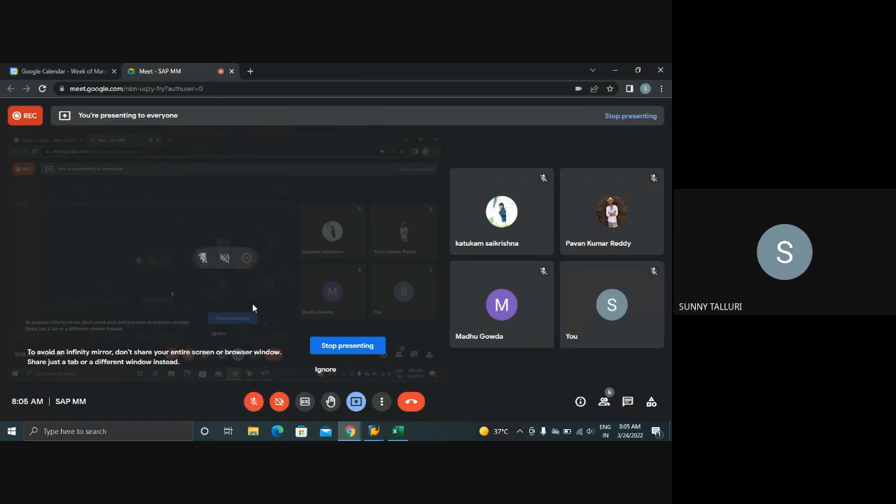
click(253, 401)
Switch back to Excel and enter PR in cell B3 of the 24.03.2022 sheet
click(397, 431)
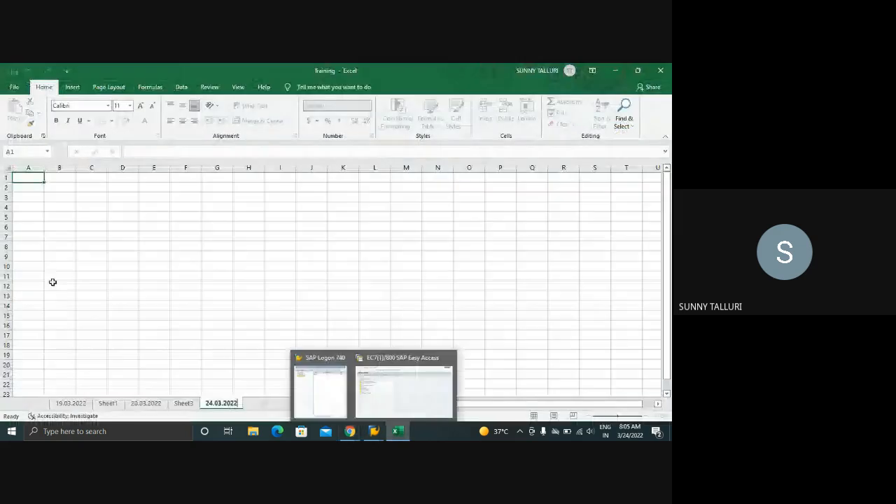
click(66, 195)
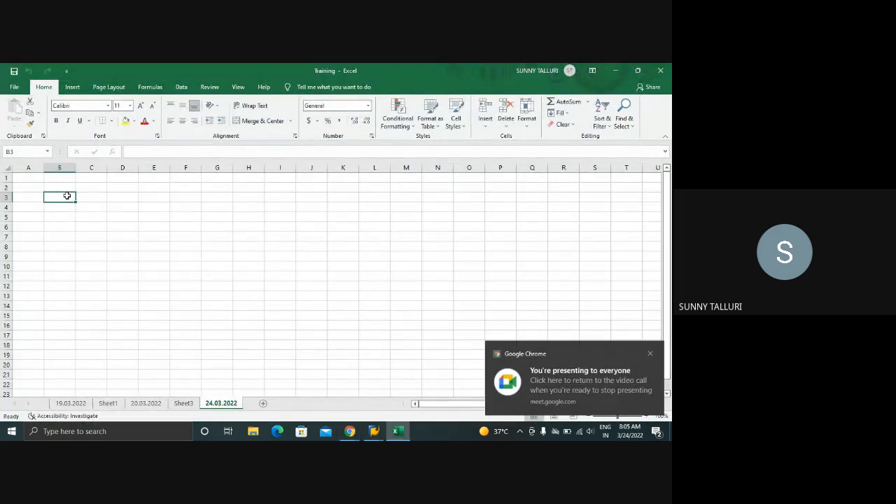
text(PR)
key(Up)
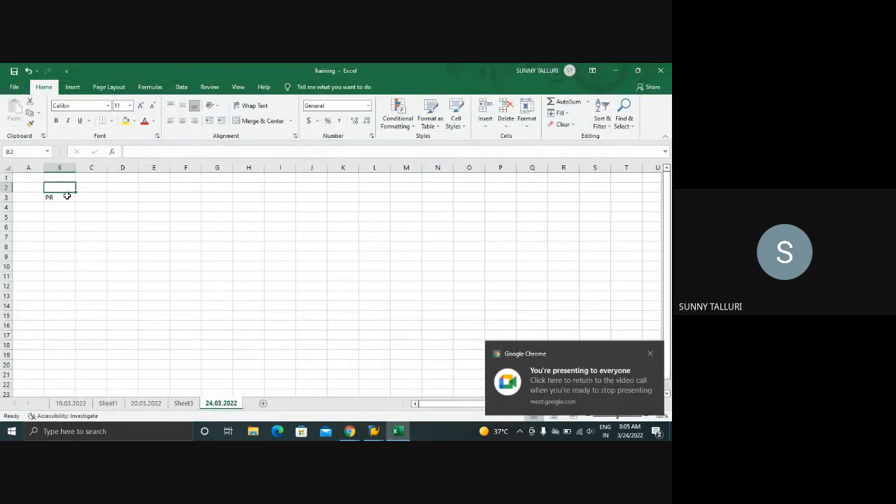
Switch to the SAP Easy Access window and start transaction spro
click(374, 432)
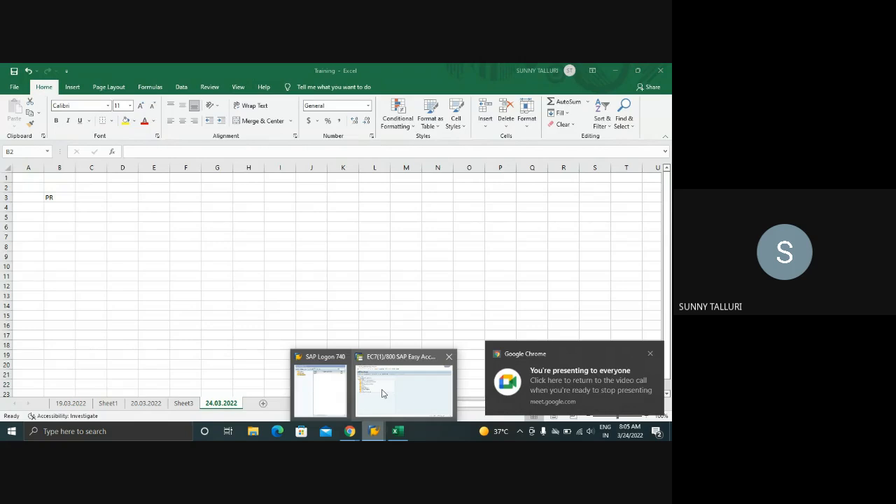
click(383, 392)
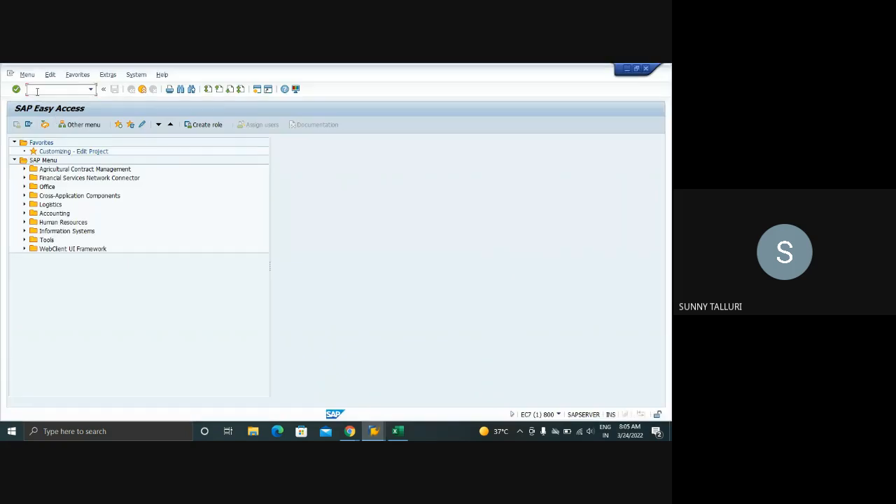
click(37, 91)
text(spro)
key(Return)
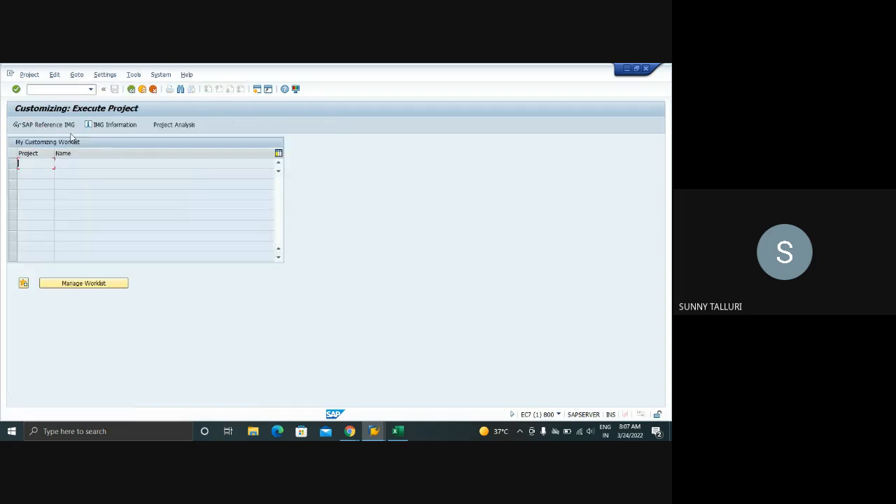
Open the SAP Reference IMG and expand the Materials Management node
click(70, 127)
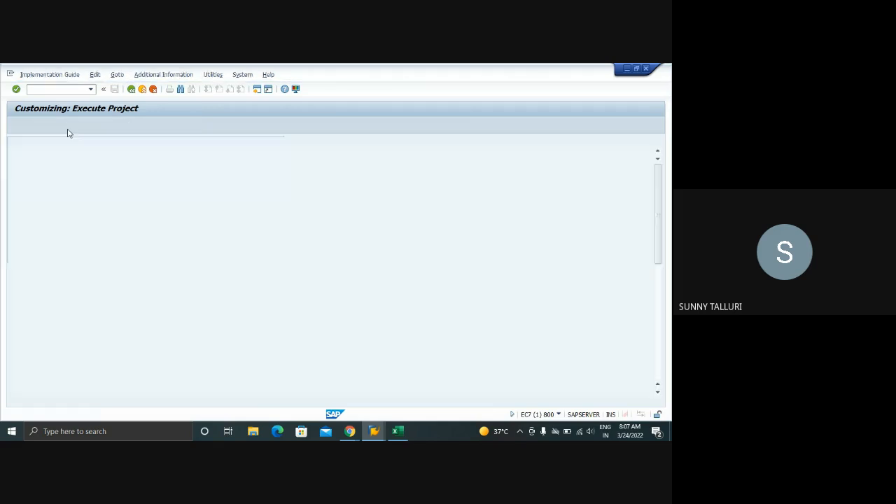
scroll(103, 251, down, 3)
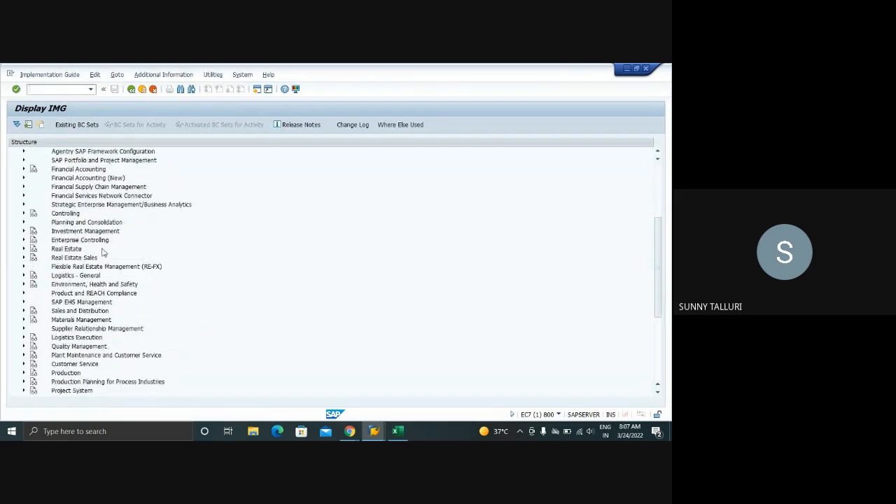
click(25, 320)
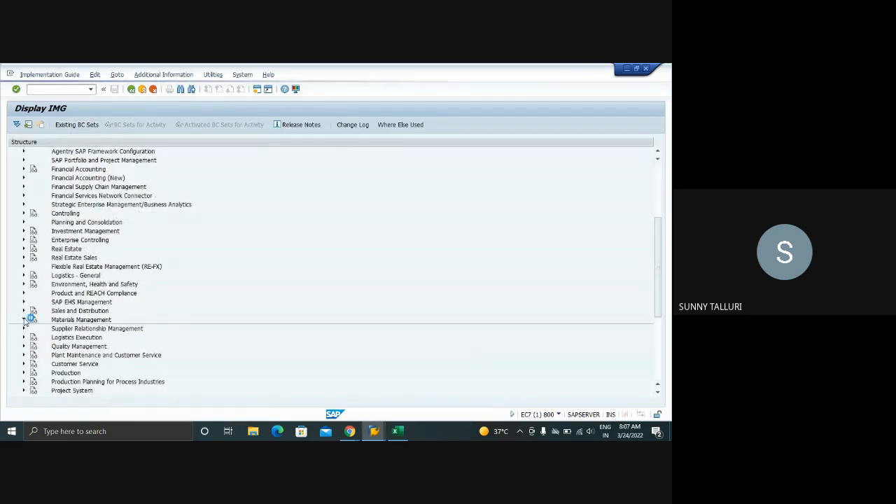
scroll(222, 266, down, 1)
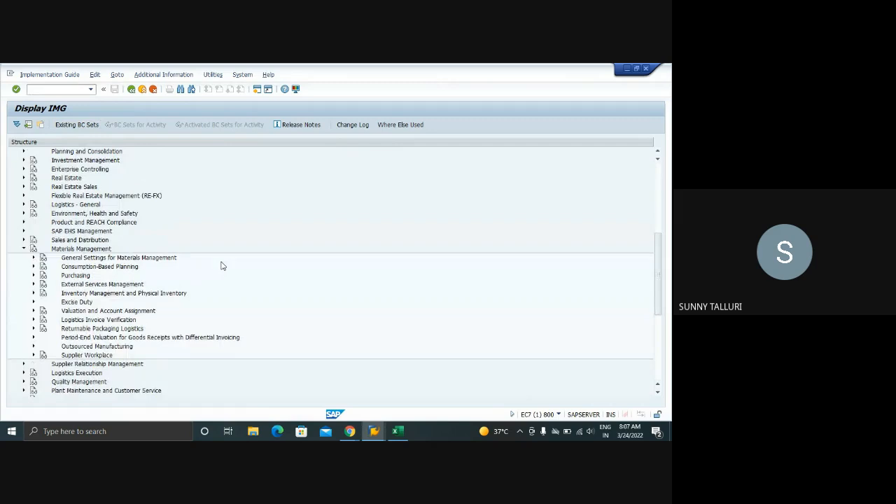
scroll(222, 266, down, 2)
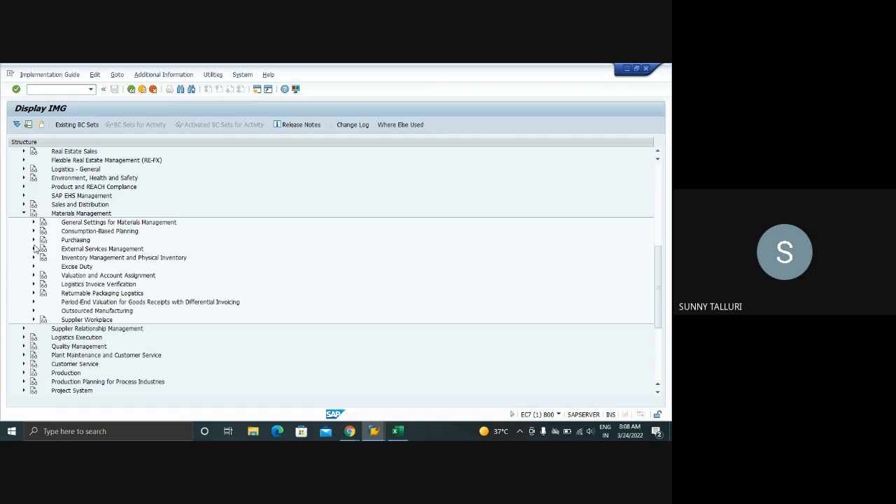
Switch to the Google Meet call, turn the microphone on, and return to the SAP Display IMG window
click(349, 431)
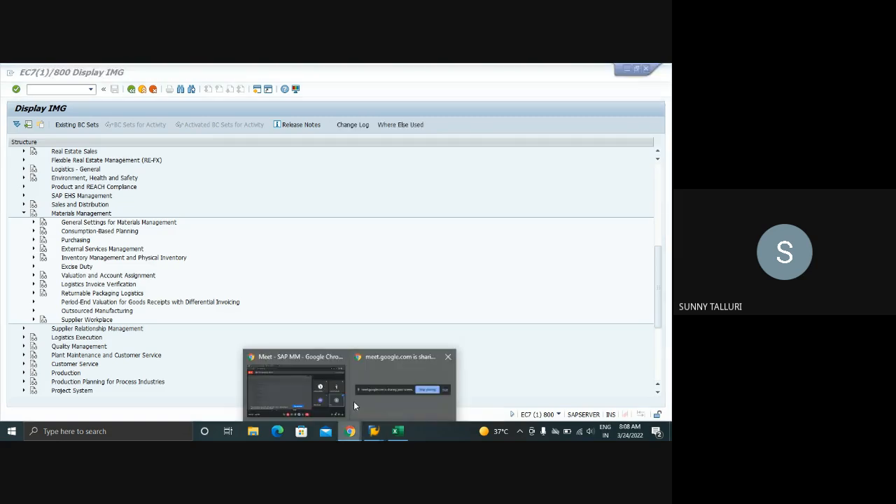
click(306, 388)
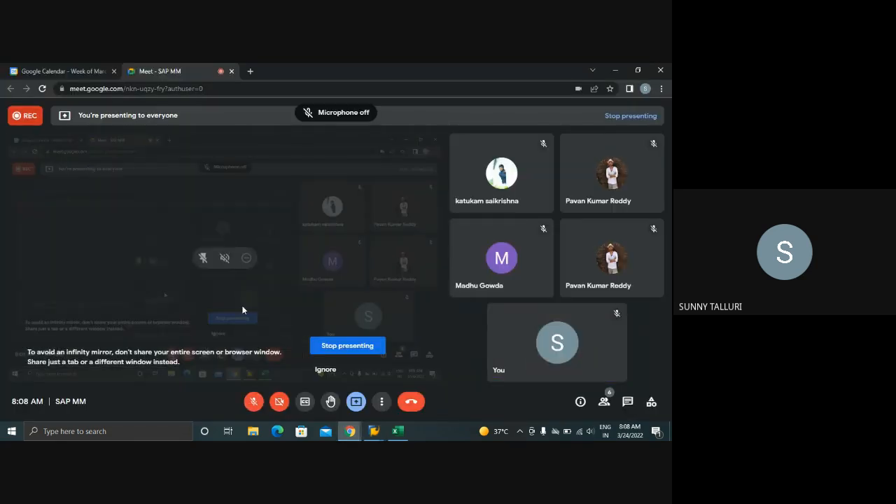
click(253, 401)
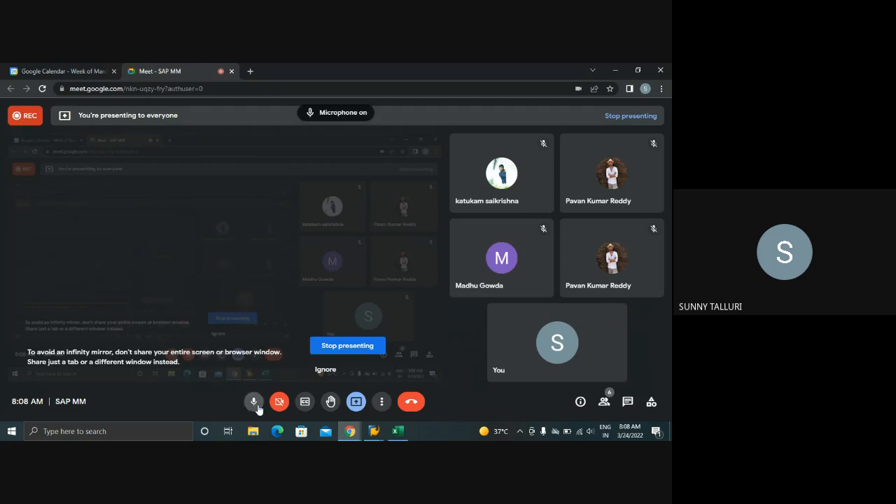
click(397, 431)
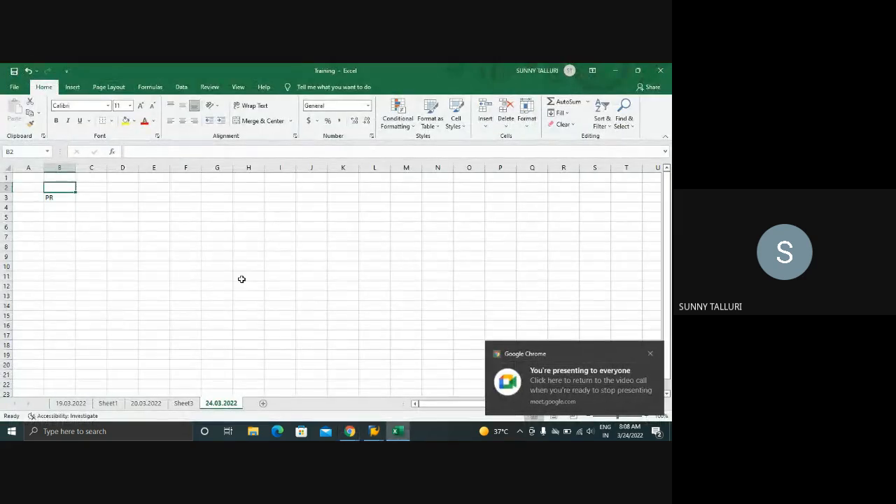
click(372, 411)
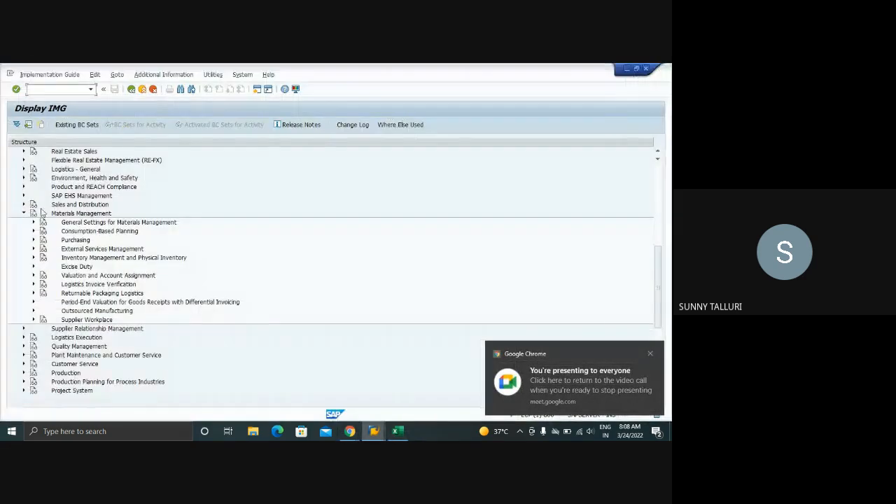
Expand Purchasing under Materials Management and open the separate Purchasing IMG in a new SAP session
click(33, 241)
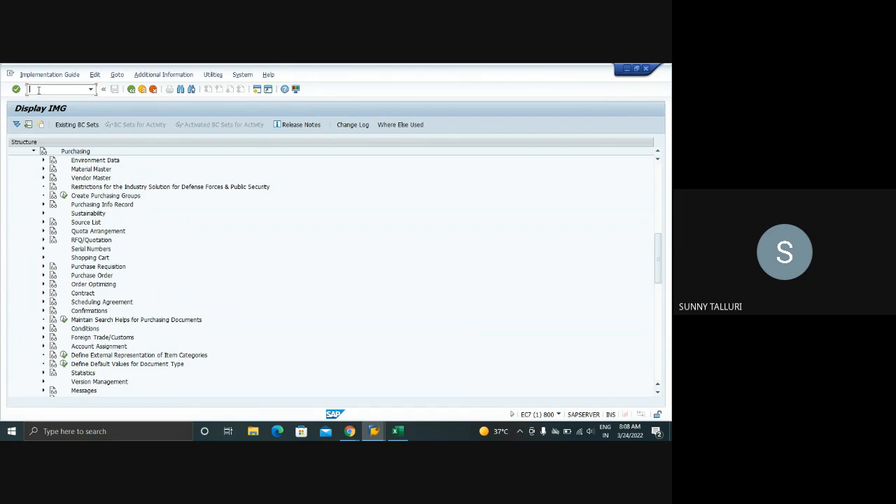
text(/oome)
key(Return)
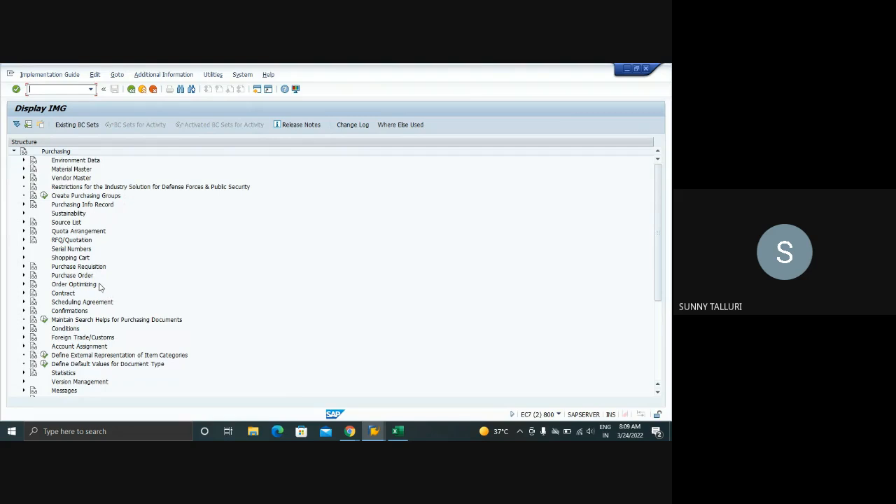
Compare the IMG structures in both SAP sessions and expand Purchasing Info Record in the separate Purchasing IMG
click(373, 431)
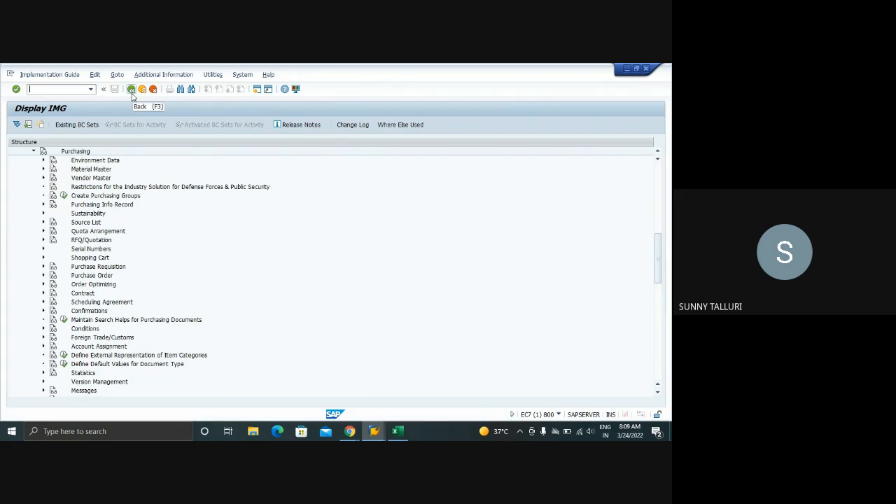
click(374, 432)
click(402, 389)
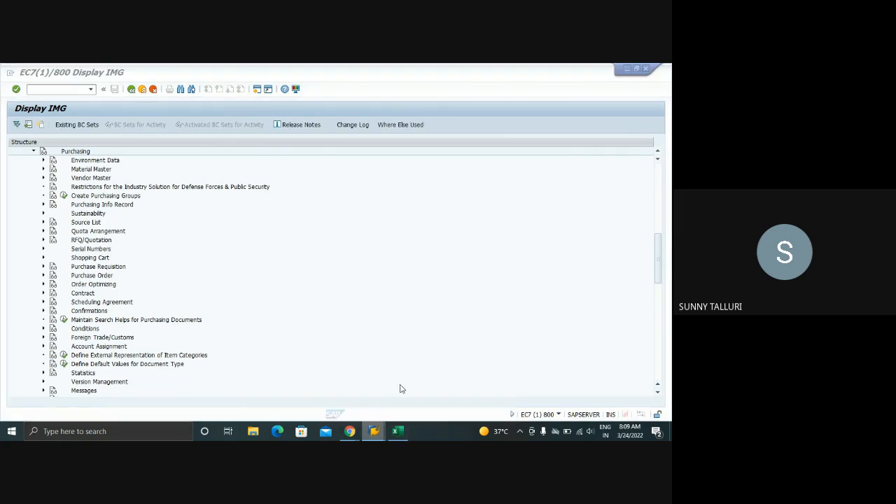
click(374, 432)
click(456, 389)
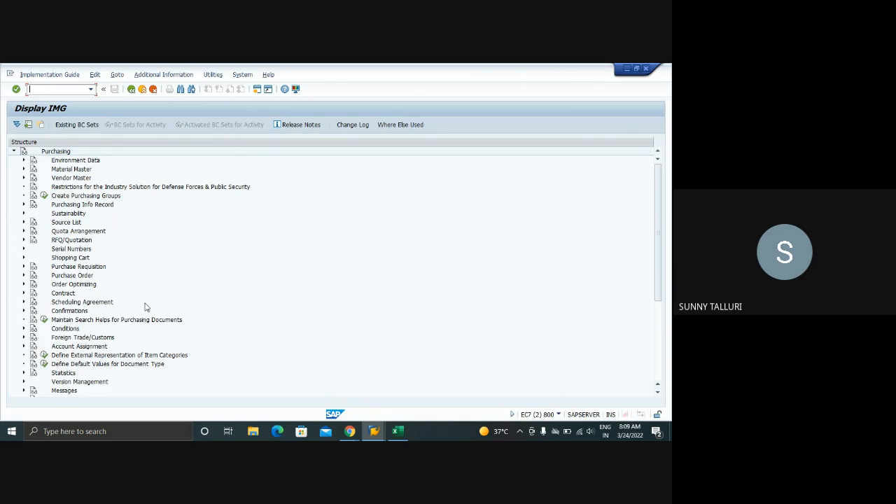
click(23, 205)
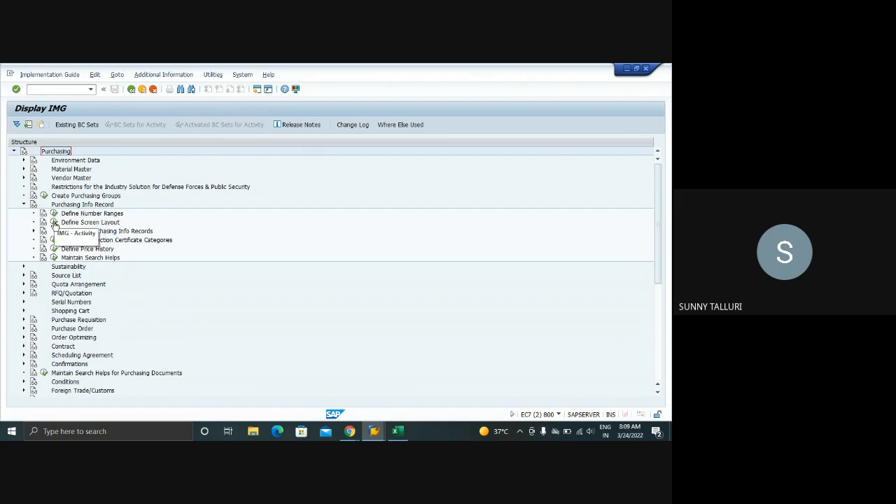
Inspect the texts subnode under Purchasing Info Record and collapse the Purchasing Info Record node
click(33, 232)
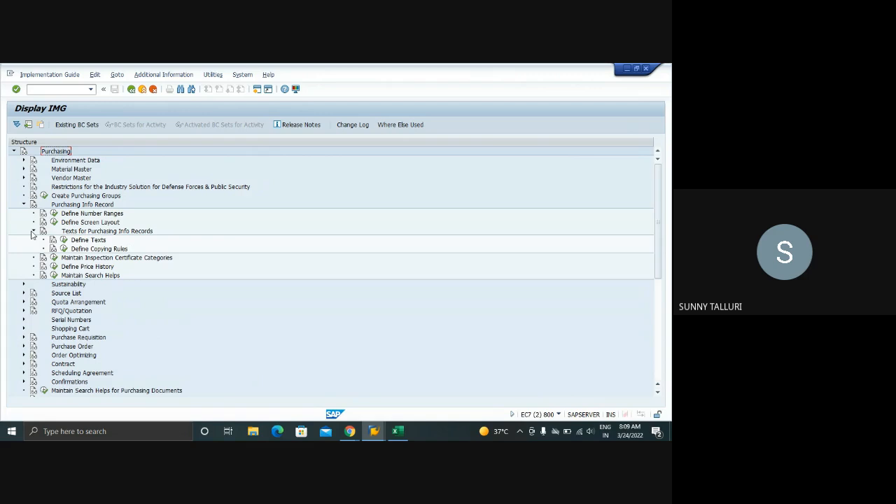
click(32, 232)
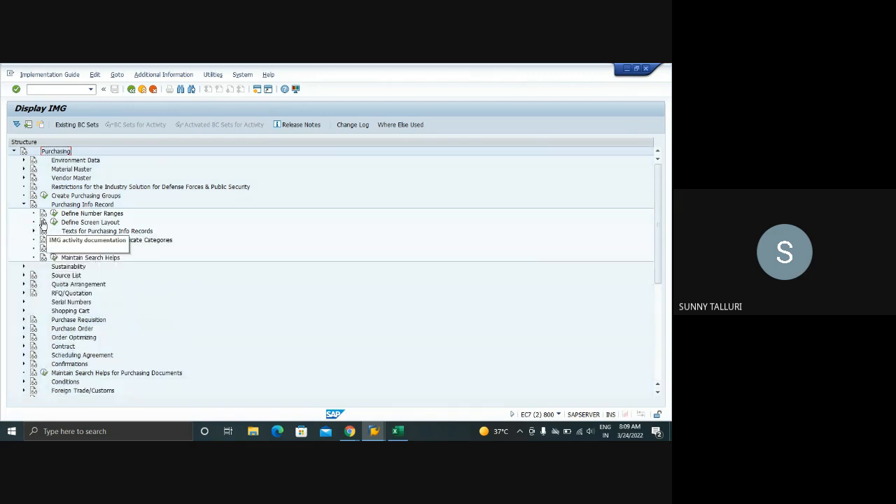
click(24, 205)
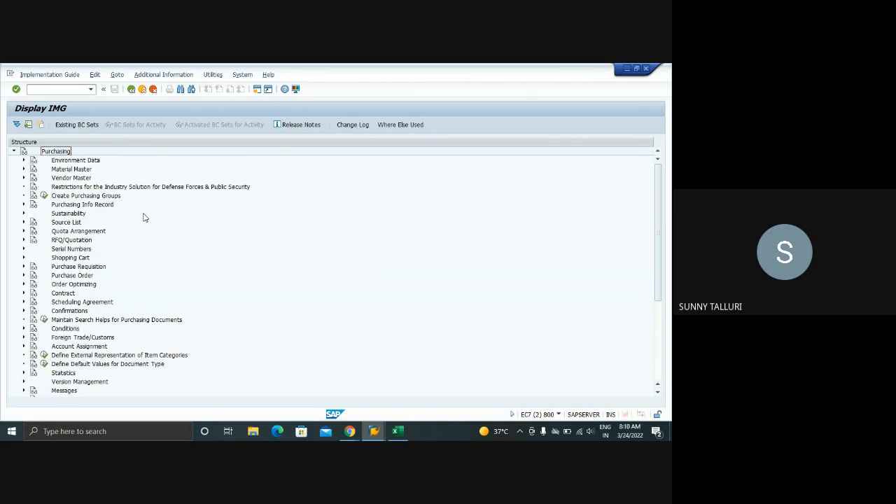
Open a new SAP session from the separate Purchasing IMG and start transaction SE16N in it
click(374, 431)
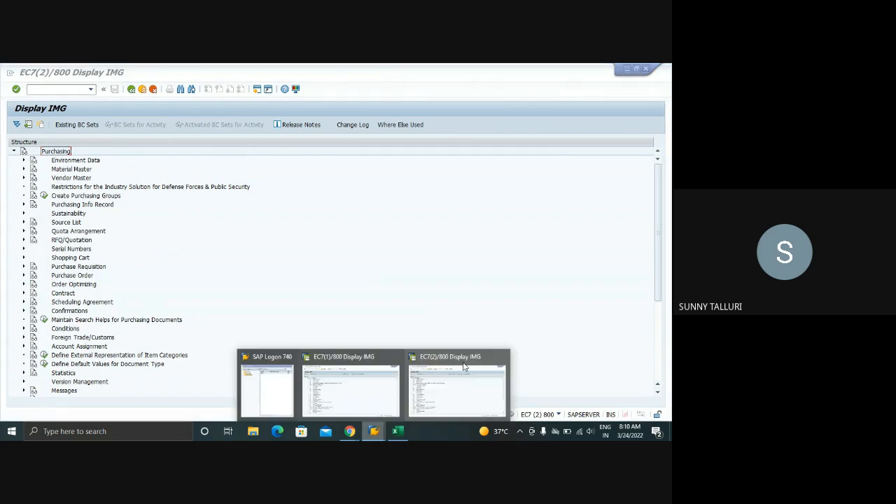
click(463, 365)
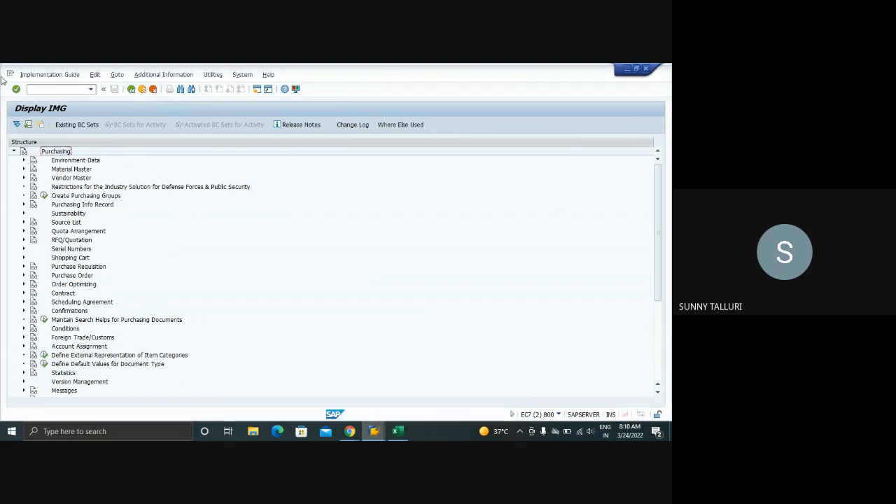
click(47, 92)
text(/oa)
text(e1)
key(Return)
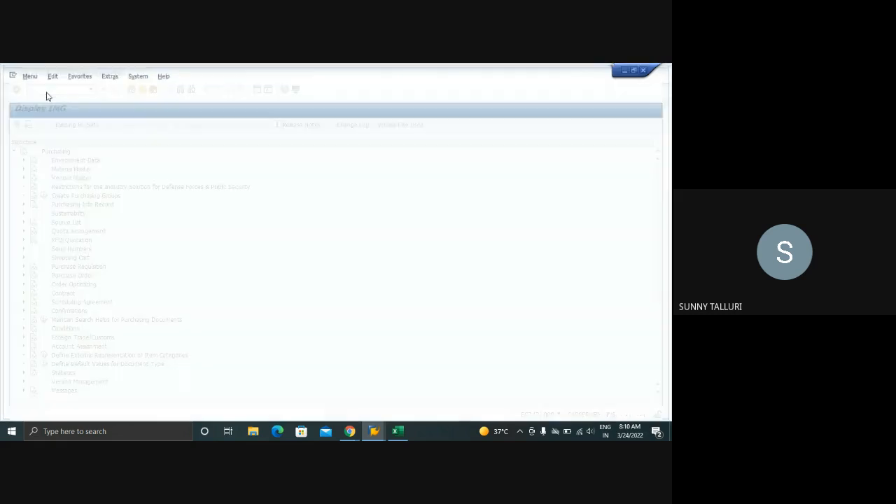
text(se1)
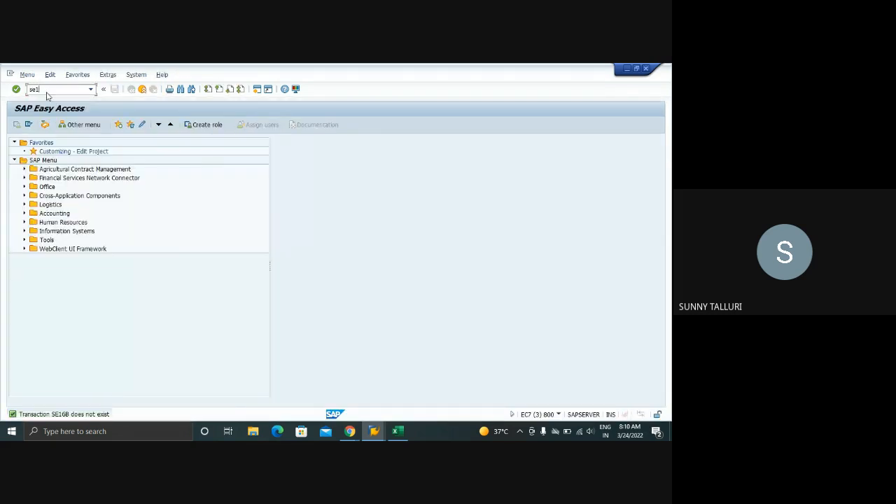
text(6n)
key(Return)
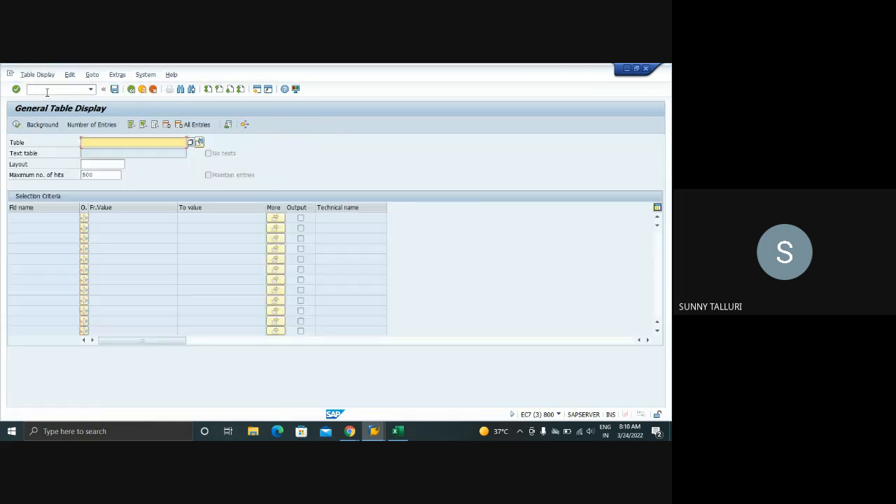
Display the entries of table NRIV filtered by object name INFOSATZ
text(nriv)
key(Return)
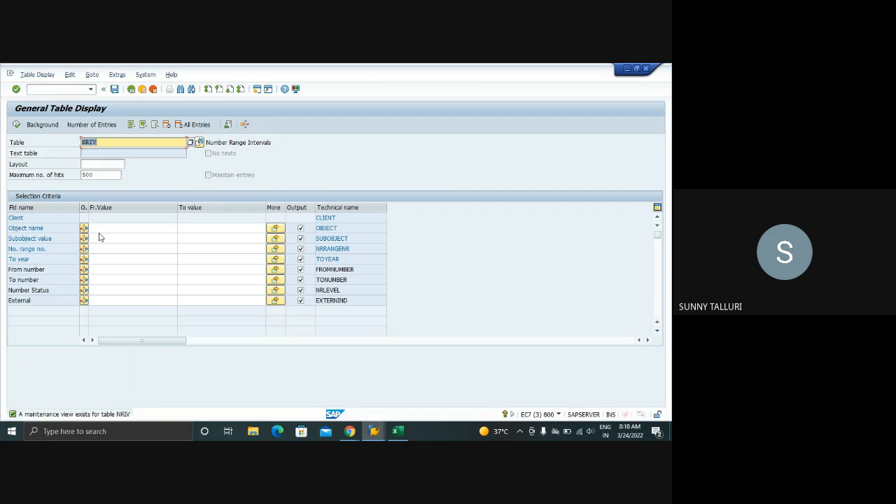
click(99, 228)
text(info)
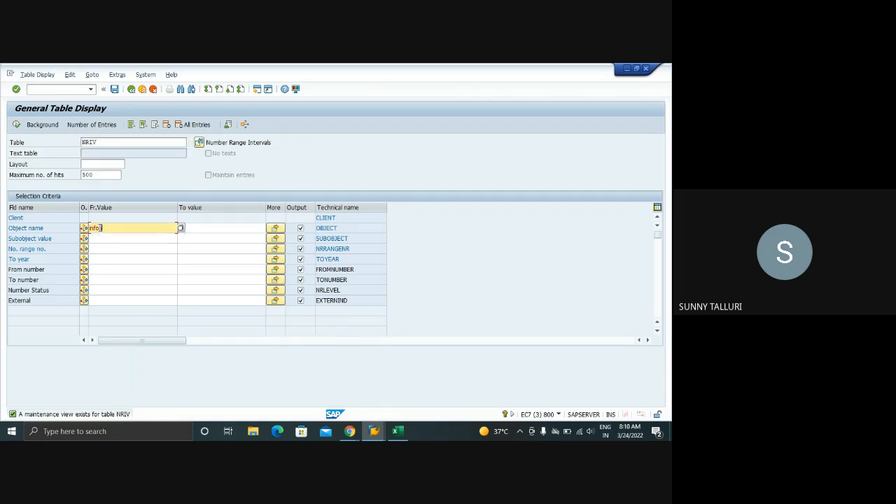
text(satz)
key(Return)
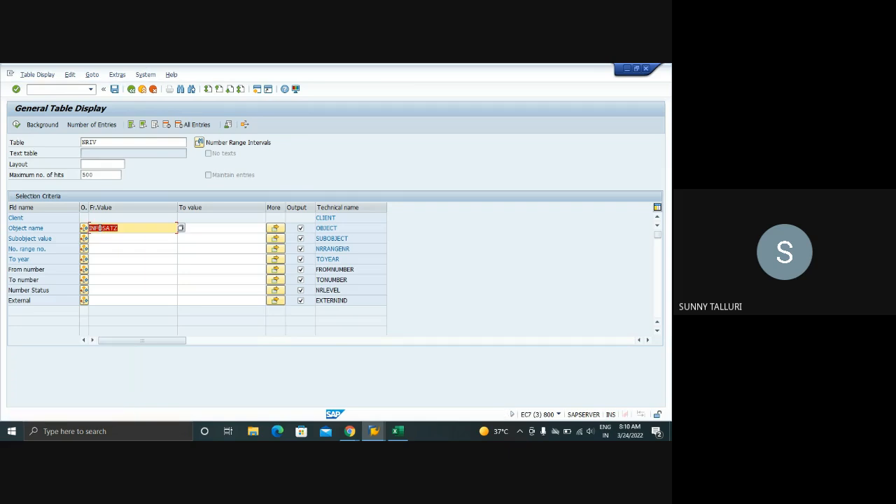
click(17, 128)
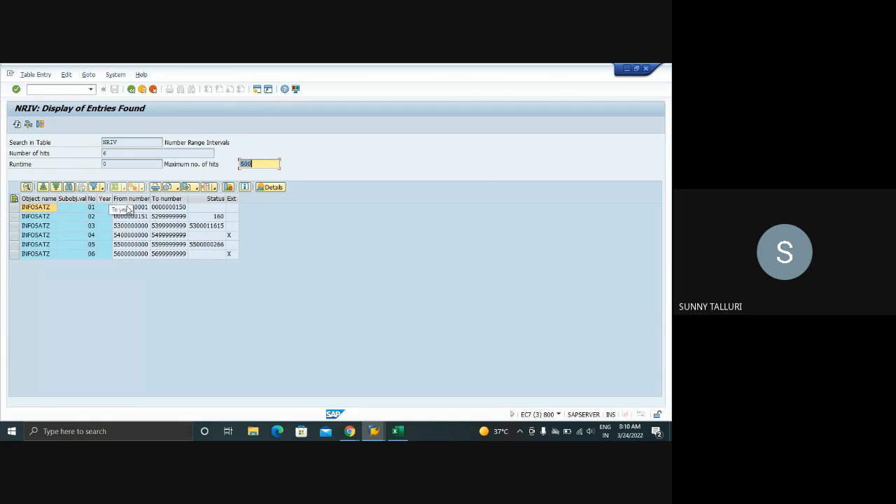
Examine the upper limits and current number status of the INFOSATZ number range intervals, comparing intervals 02, 03 and 05
click(168, 227)
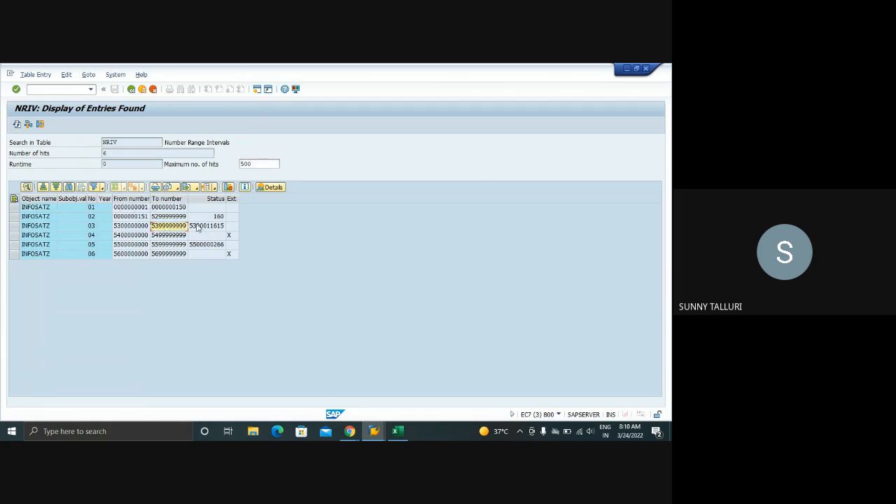
click(198, 227)
click(201, 245)
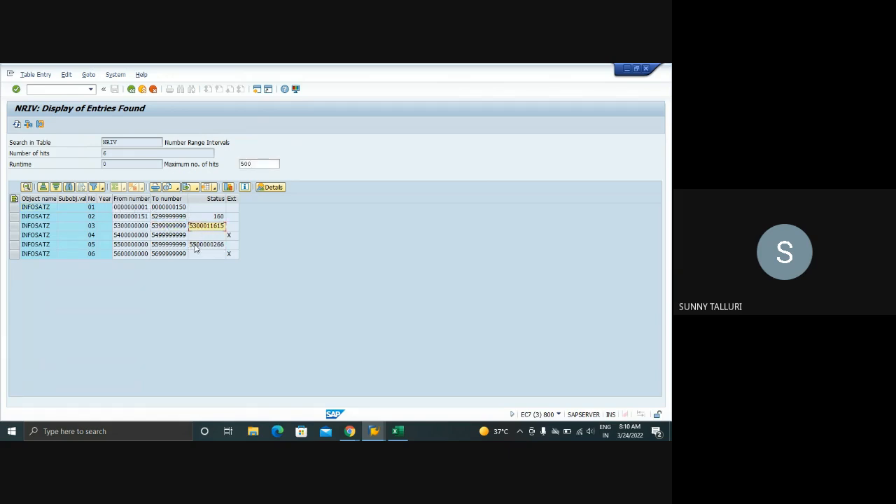
click(197, 247)
click(196, 228)
click(197, 247)
click(196, 229)
click(197, 245)
click(199, 220)
click(199, 226)
click(197, 245)
click(201, 228)
click(203, 248)
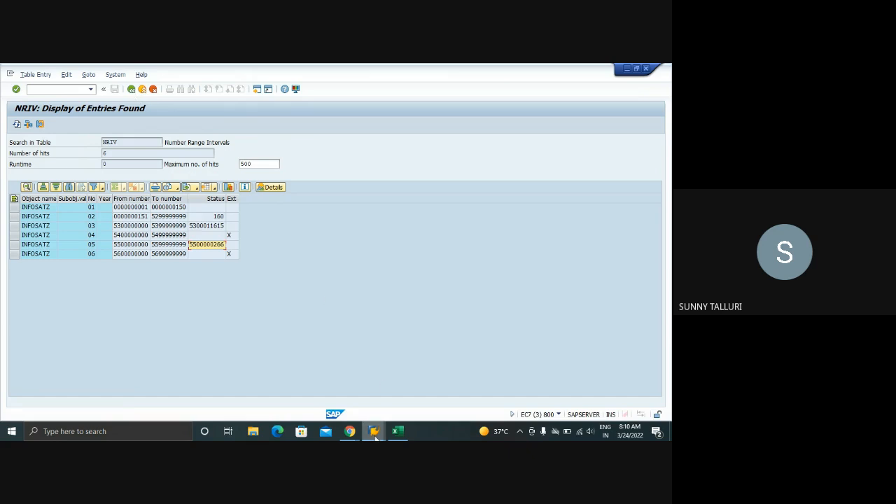
Close the NRIV table display session and return to the separate Purchasing IMG after checking the main IMG session
click(374, 431)
click(552, 358)
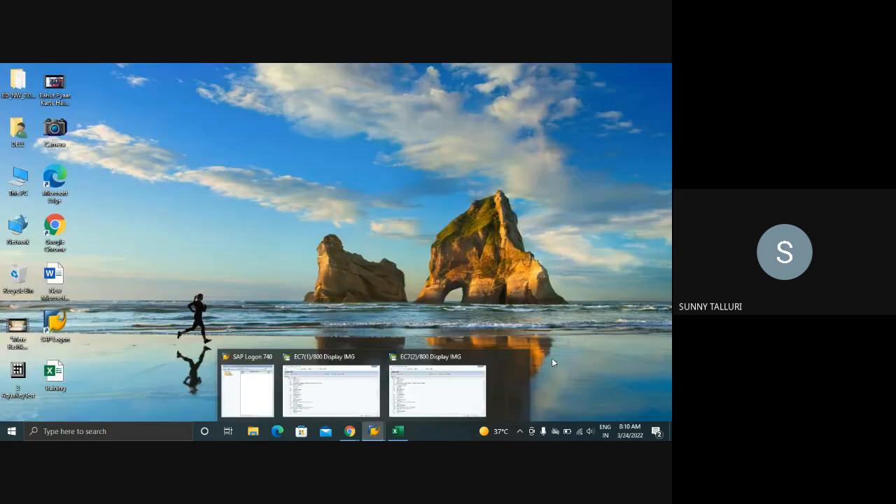
mouse_move(419, 384)
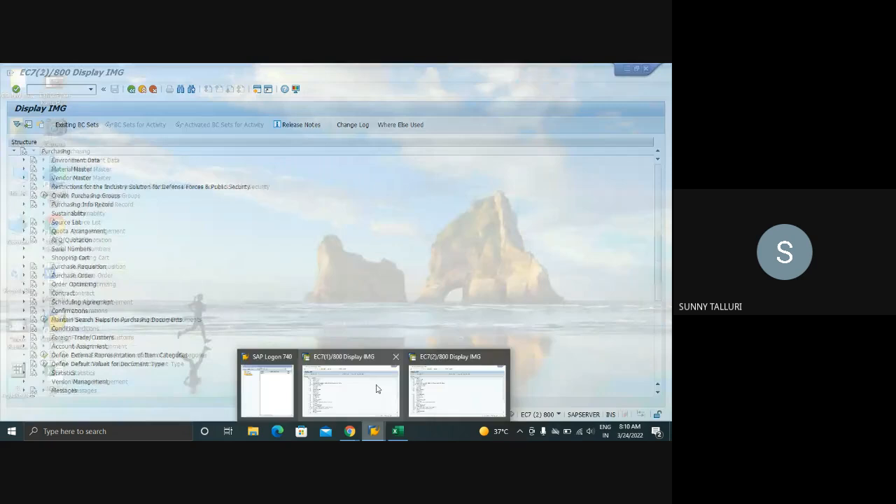
click(350, 385)
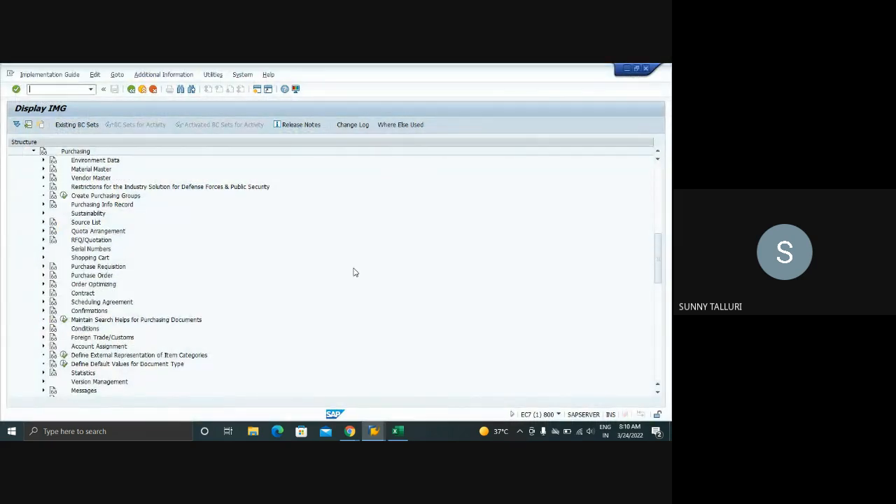
mouse_move(374, 432)
click(422, 400)
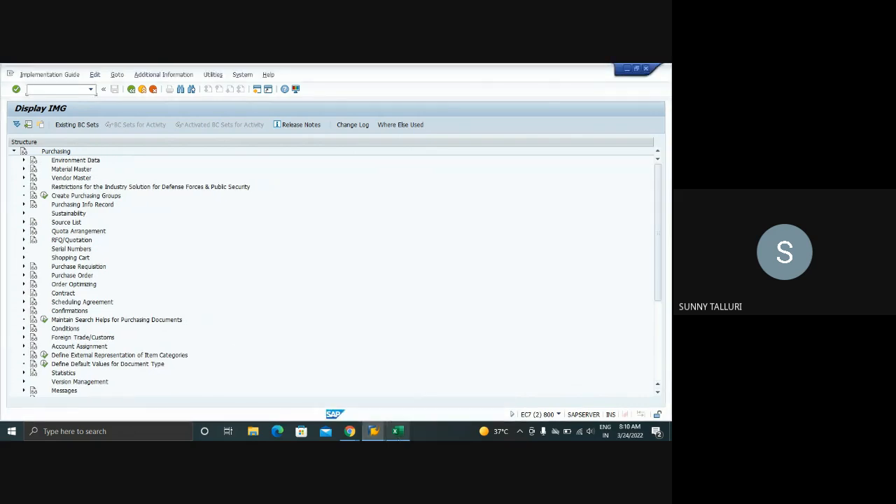
Switch to the Training workbook in Excel and enter OLME in cell B4 below PR
click(398, 431)
click(54, 211)
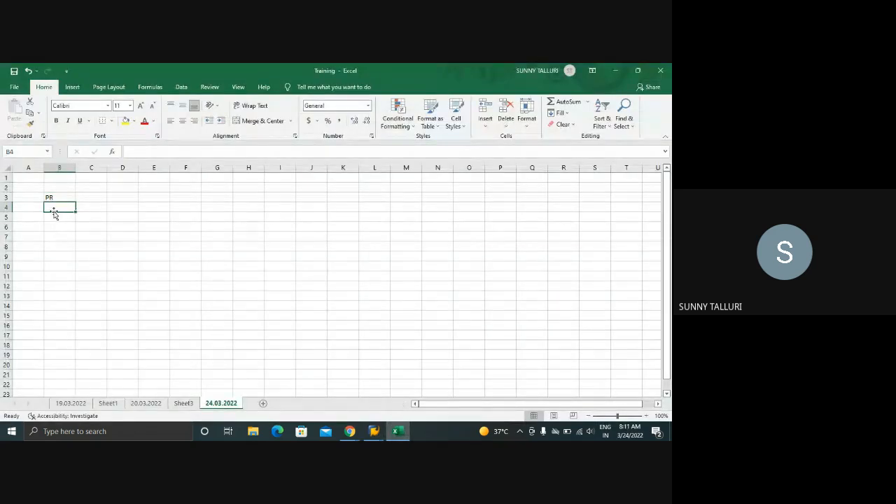
text(OLME)
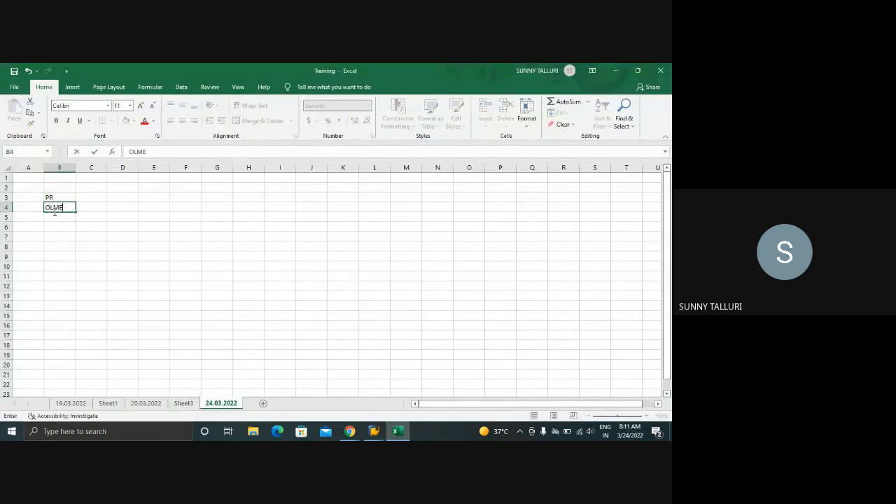
key(Return)
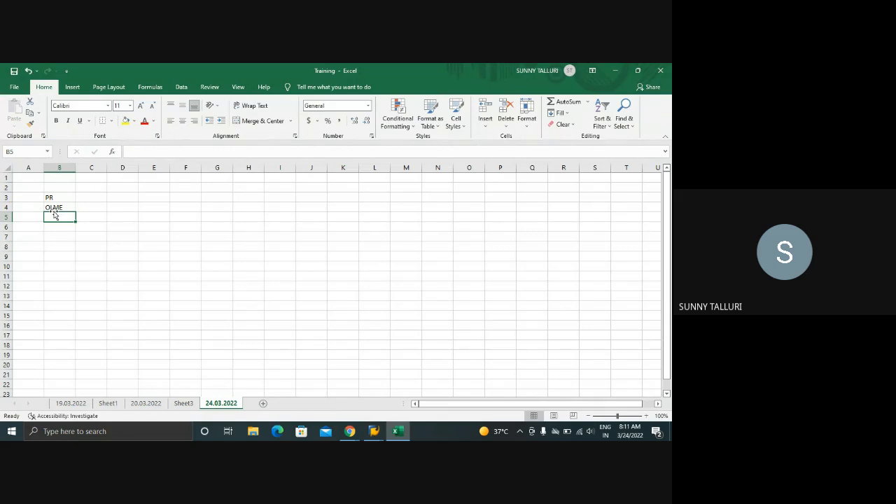
In the separate Purchasing IMG, open Define Document Types under Purchase Requisition and display the session's transaction details
mouse_move(374, 431)
mouse_move(373, 398)
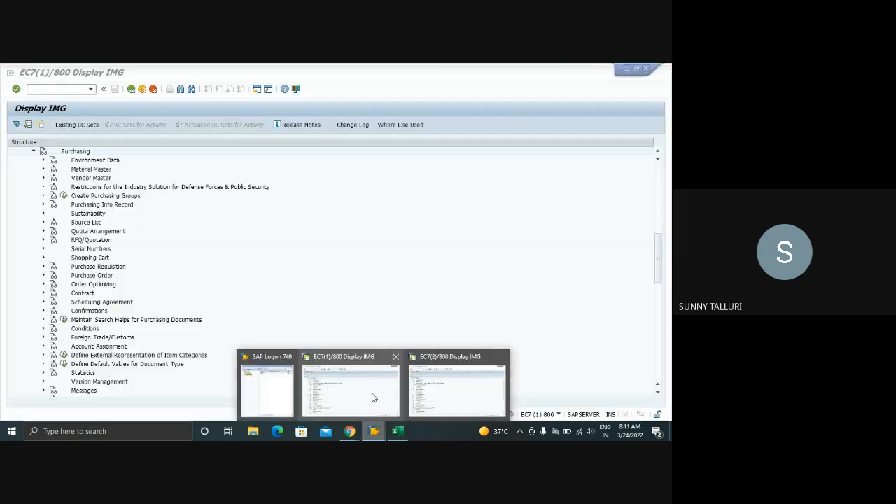
click(457, 392)
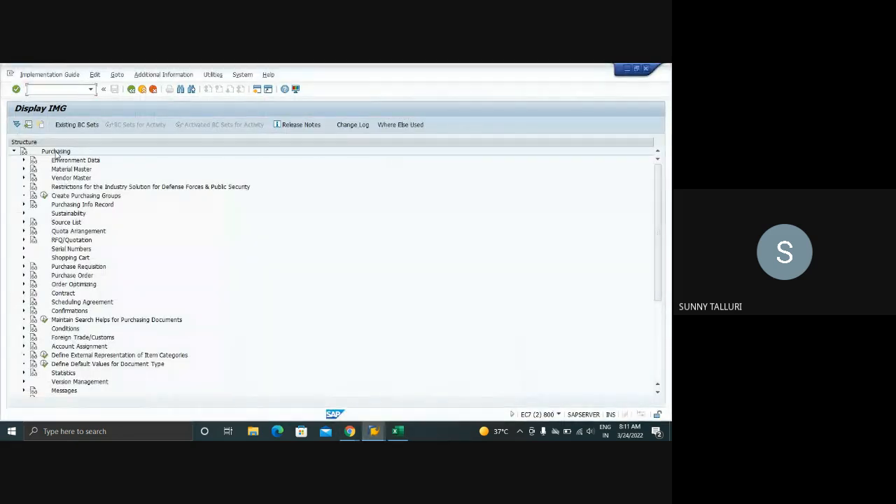
click(23, 267)
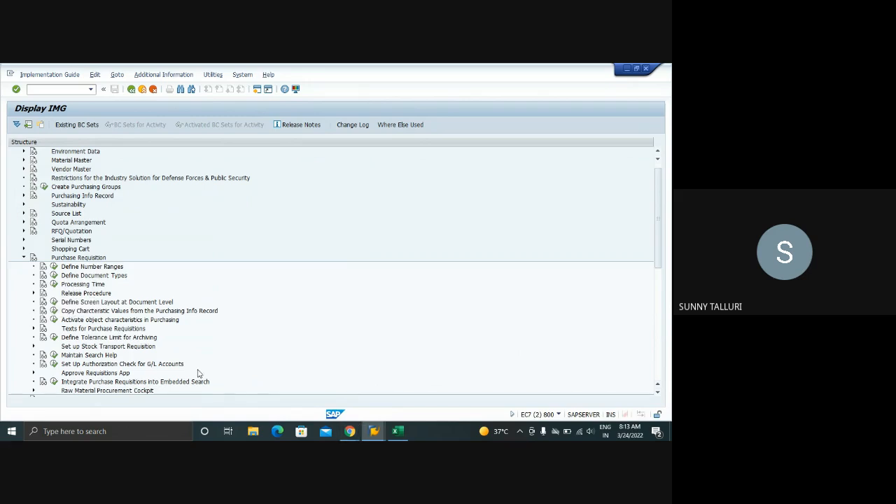
click(55, 276)
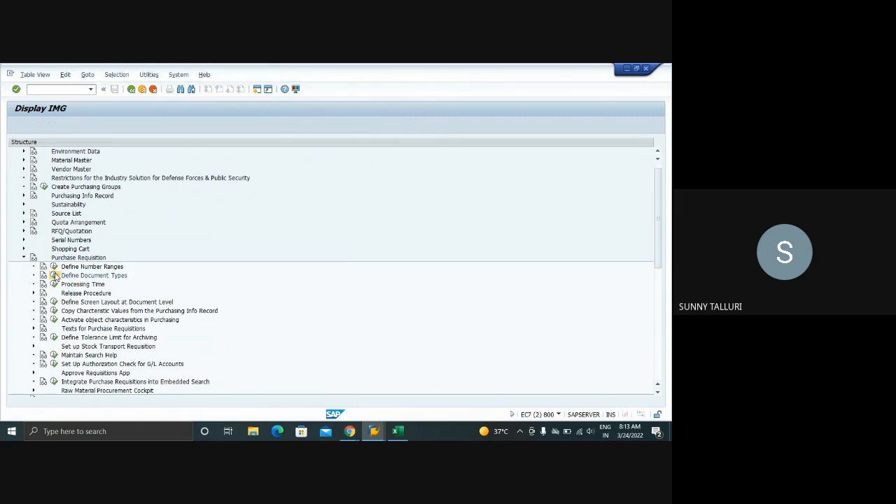
click(559, 414)
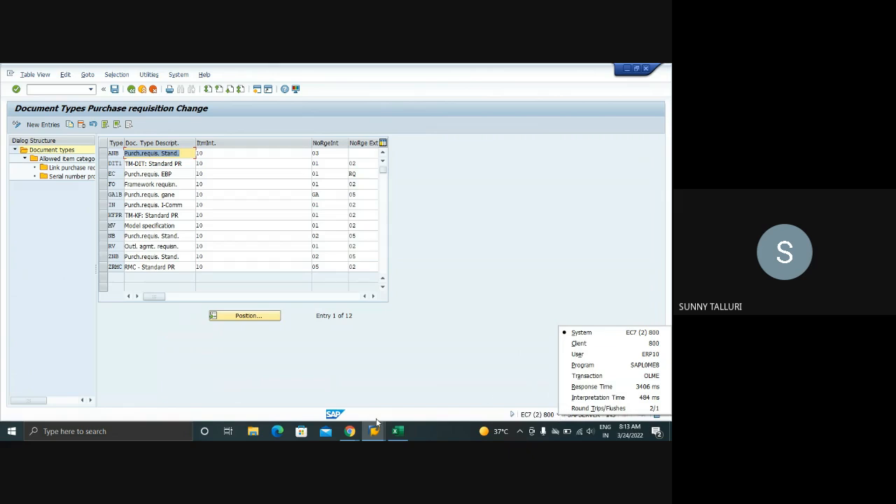
Close the second SAP session and open Define Document Types under Purchase Requisition in the main IMG session
click(370, 435)
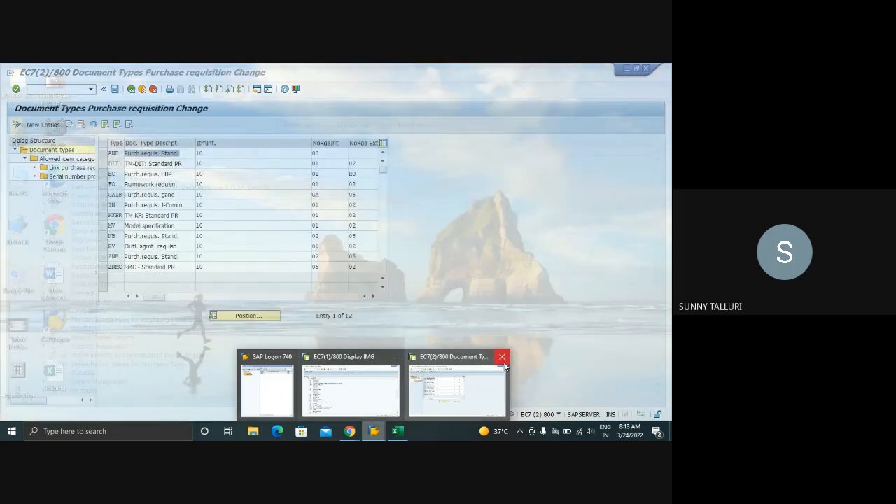
click(503, 361)
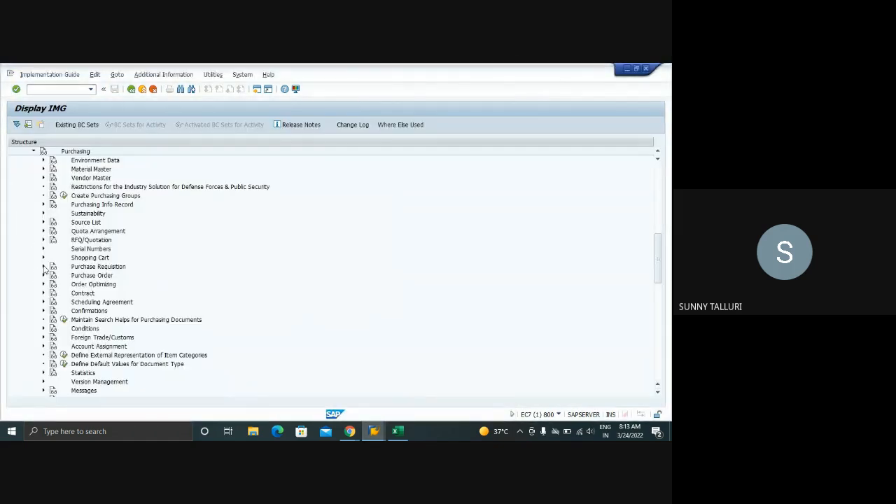
click(42, 267)
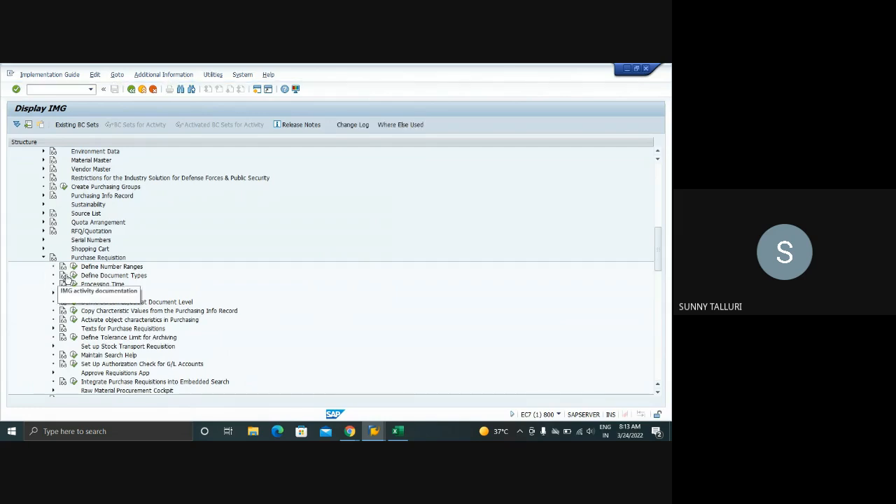
click(75, 275)
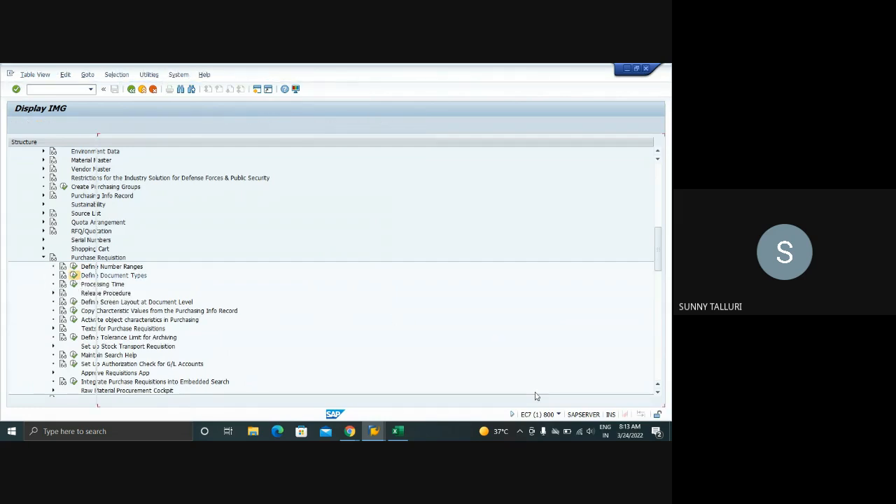
click(559, 415)
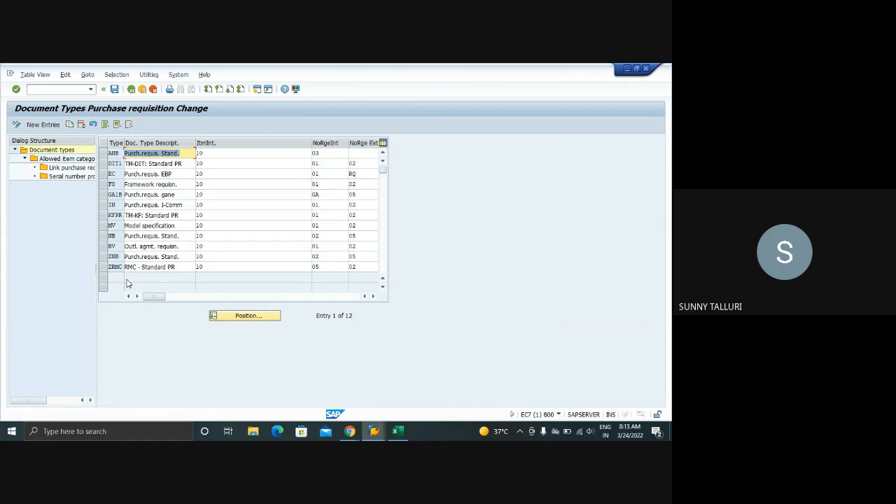
Mark the purchase requisition document types NB, FO, RV and ANB in the document types table
click(102, 236)
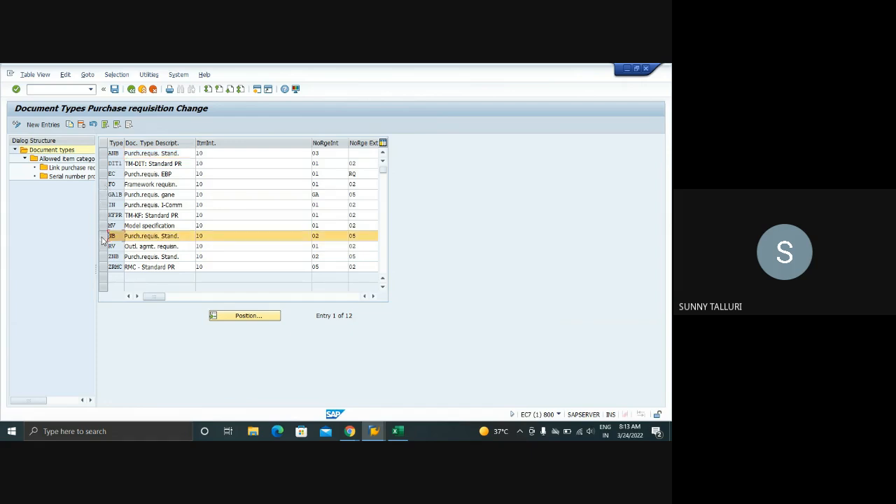
click(107, 185)
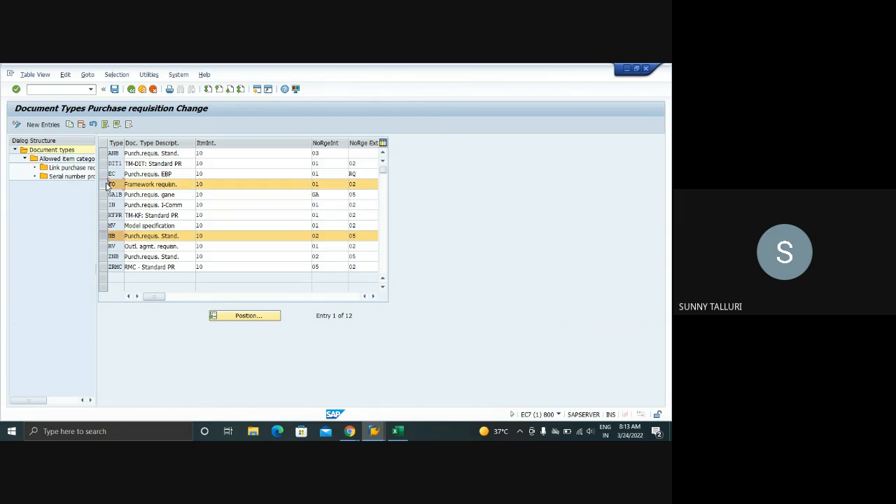
click(104, 247)
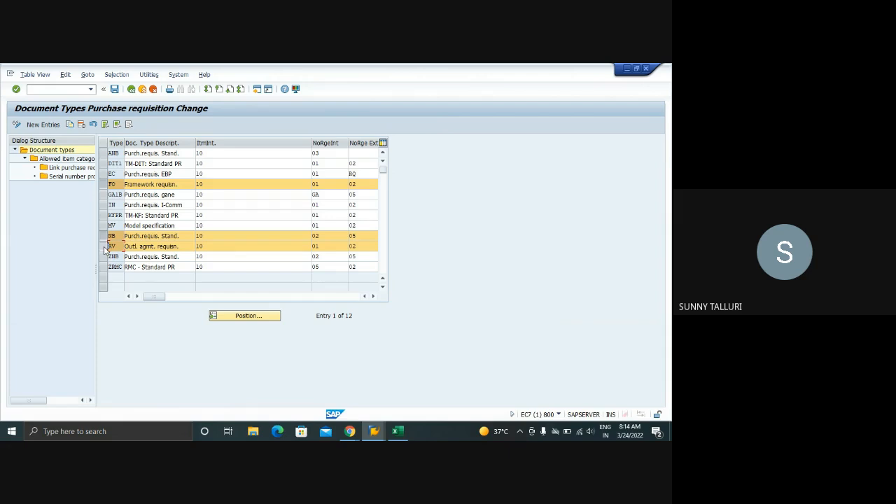
click(104, 246)
click(104, 246)
click(104, 153)
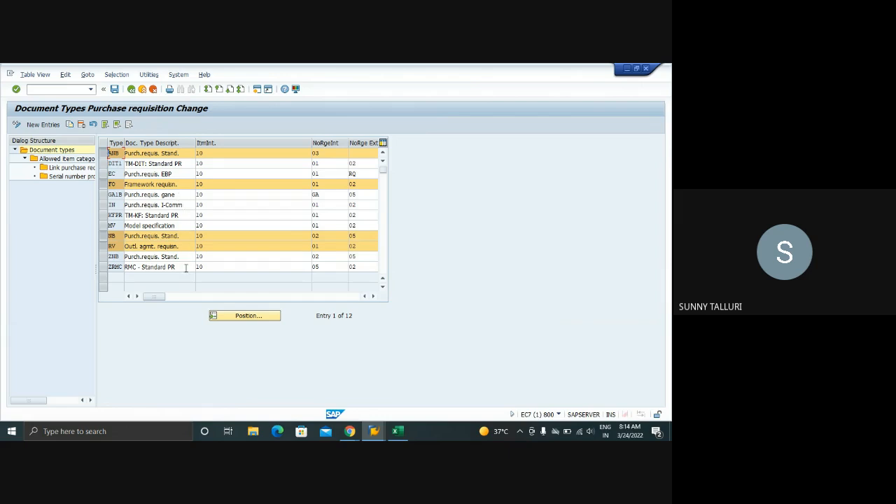
drag(106, 259, 105, 267)
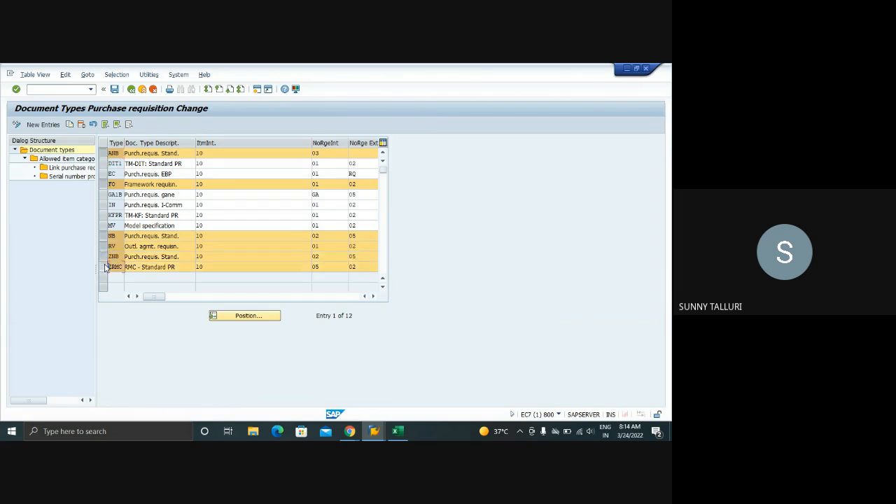
click(105, 259)
click(104, 269)
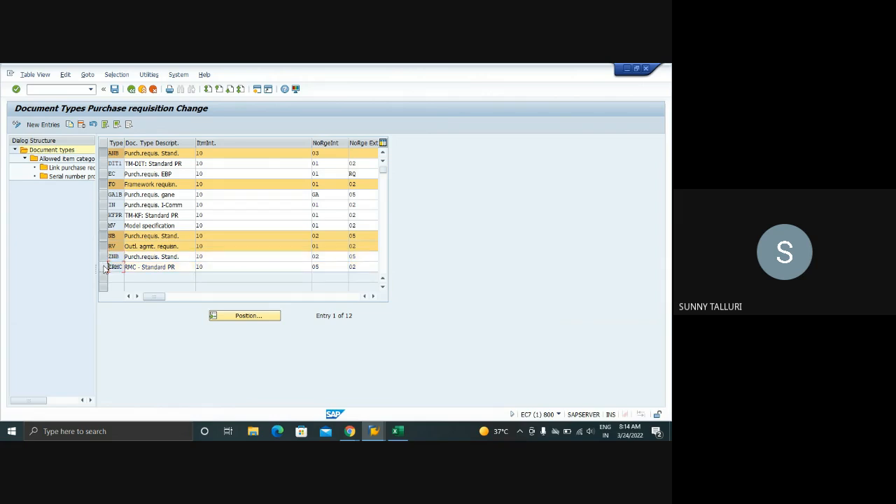
Unmark the purchase requisition document types ANB, FO, NB and RV in the document types table
click(105, 153)
click(104, 184)
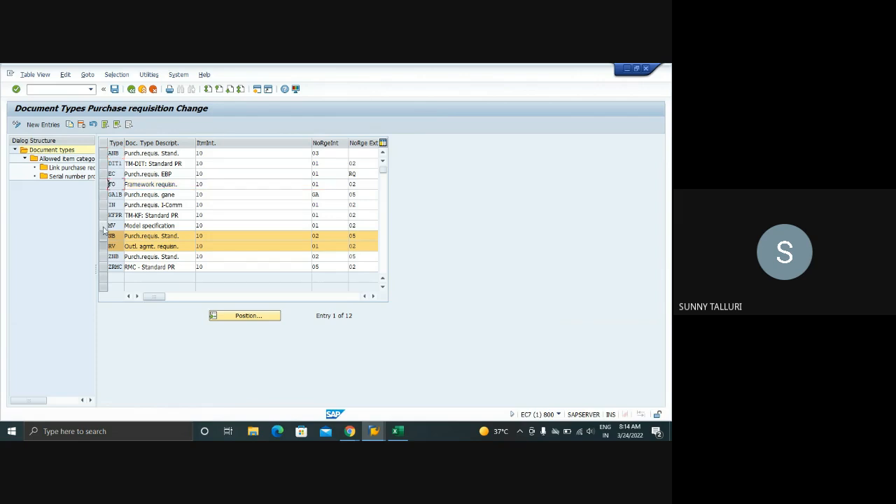
click(105, 236)
click(104, 247)
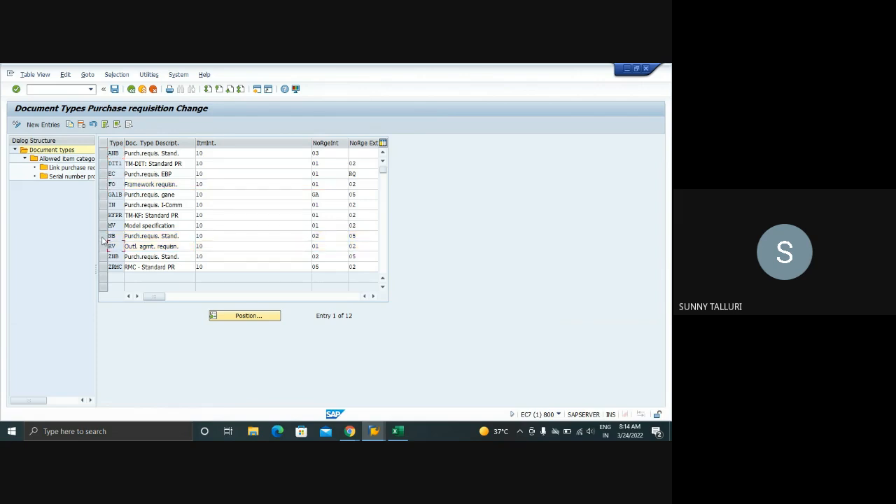
Copy document type NB as Z1NB with all dependent entries and save it to the customizing request
click(103, 238)
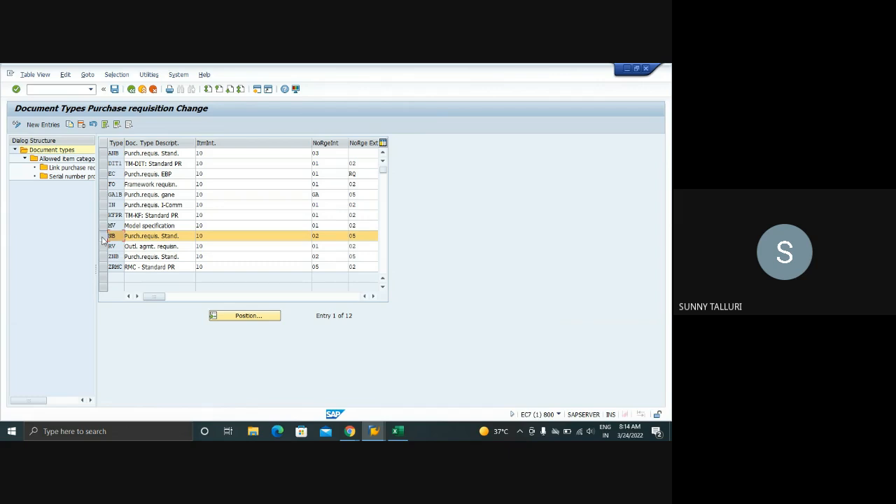
click(69, 129)
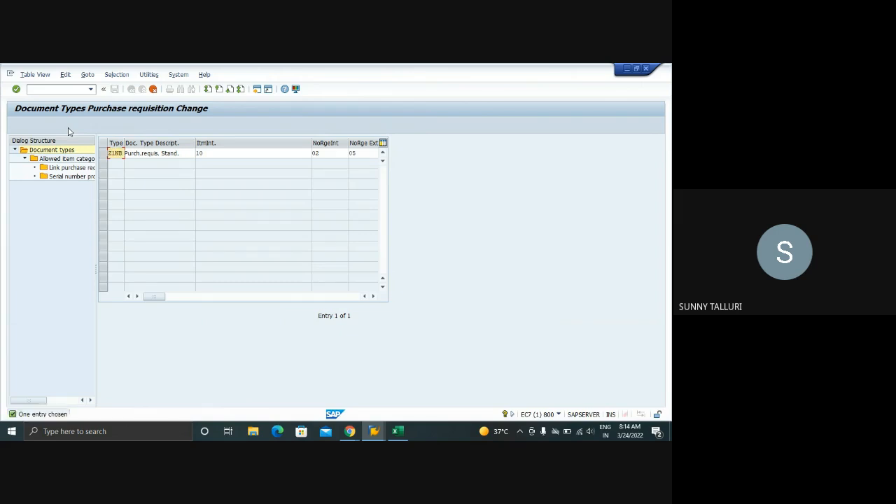
key(Return)
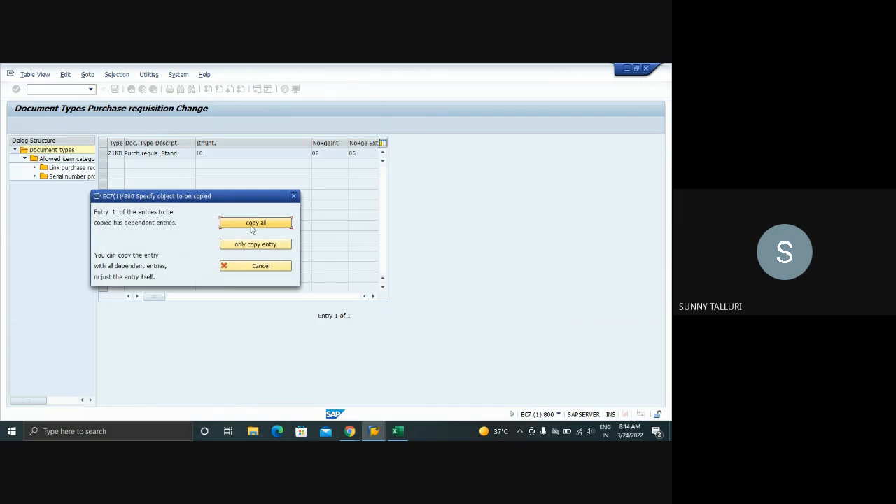
click(252, 229)
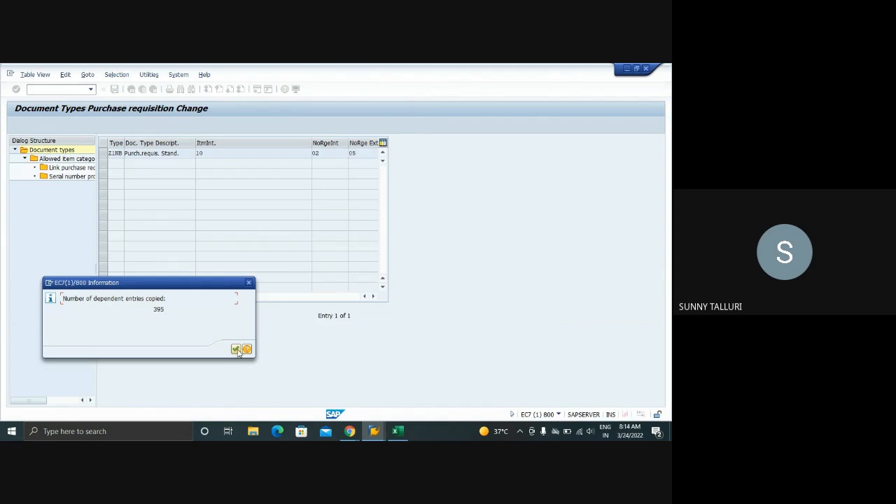
click(236, 348)
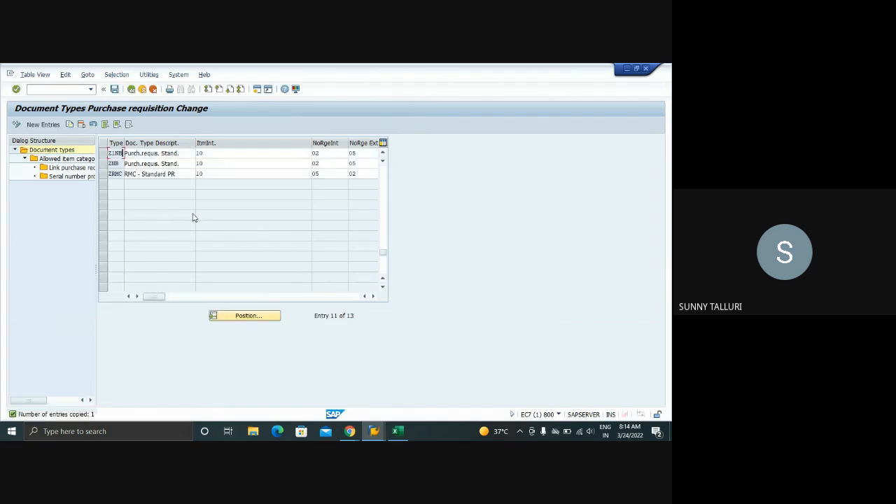
click(114, 90)
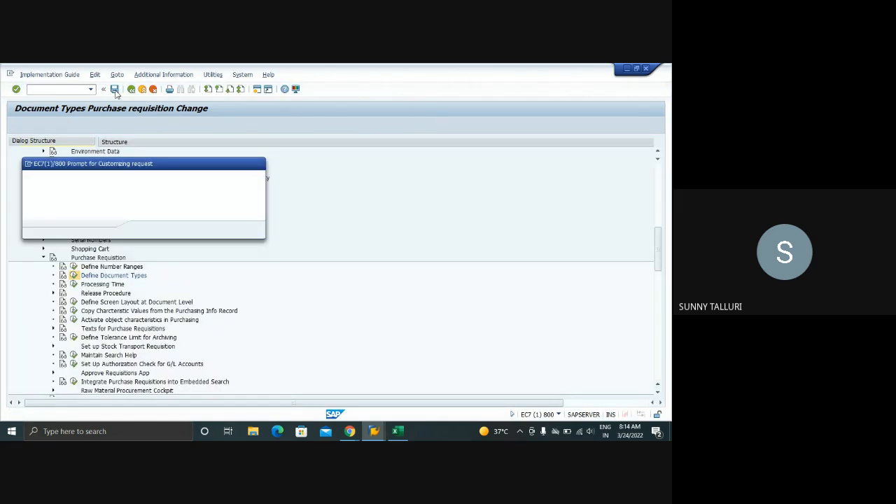
click(145, 230)
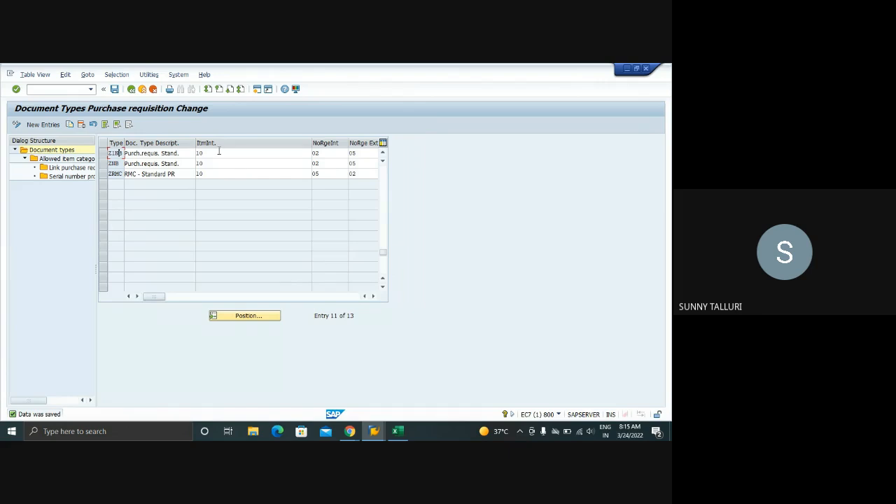
Check the field selection key assigned to document type Z1NB and return to the IMG structure
click(219, 152)
click(374, 296)
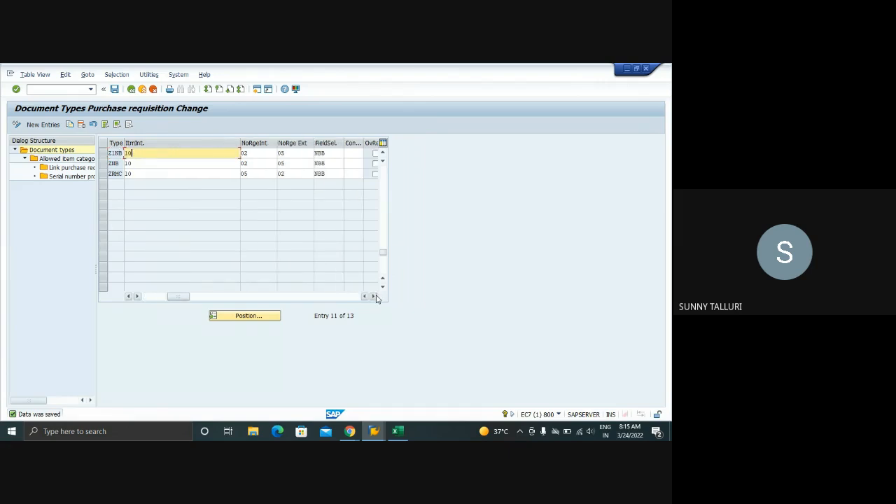
click(374, 296)
click(202, 153)
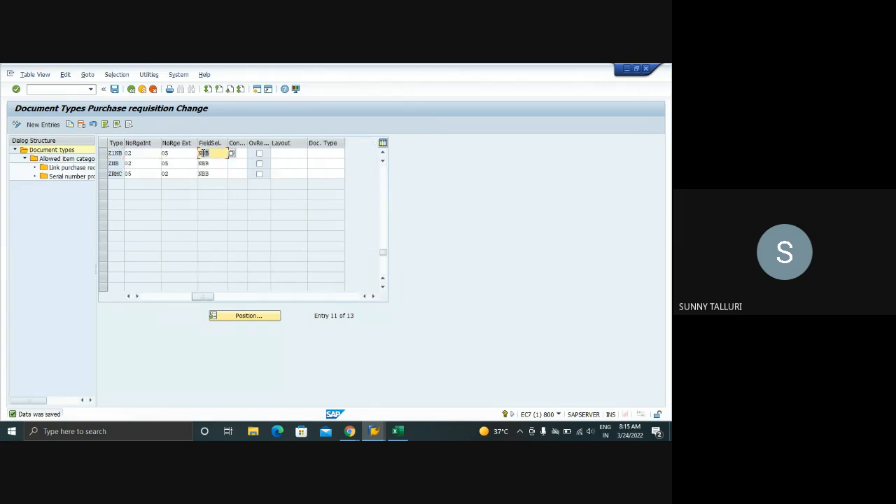
double_click(202, 153)
click(131, 90)
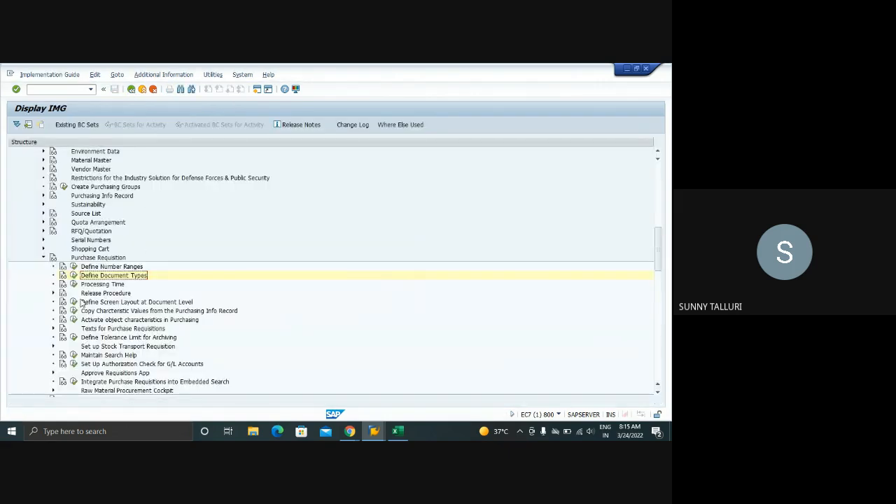
Open Define Screen Layout at Document Level under Purchase Requisition and position the list at field selection key NBB
click(74, 302)
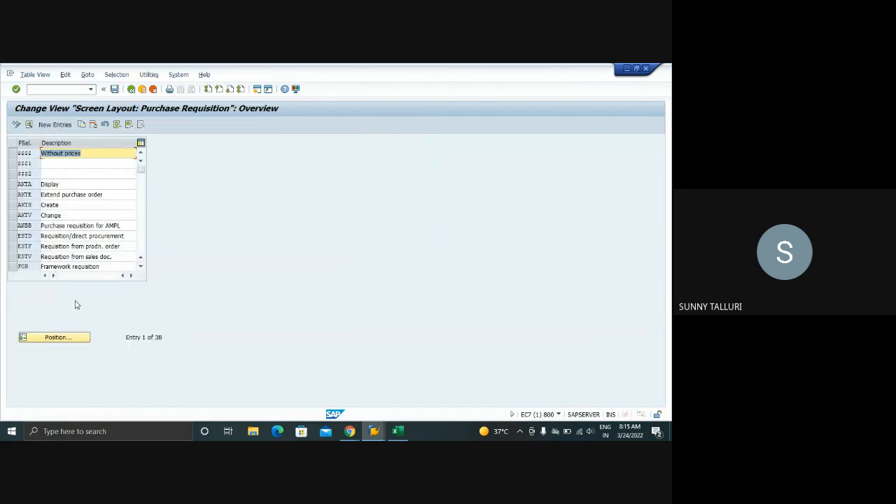
click(74, 339)
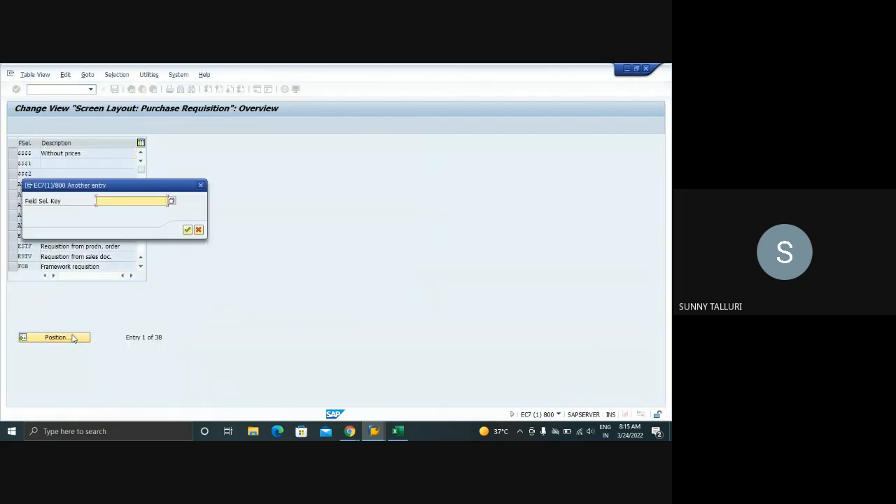
text(NBB)
key(Return)
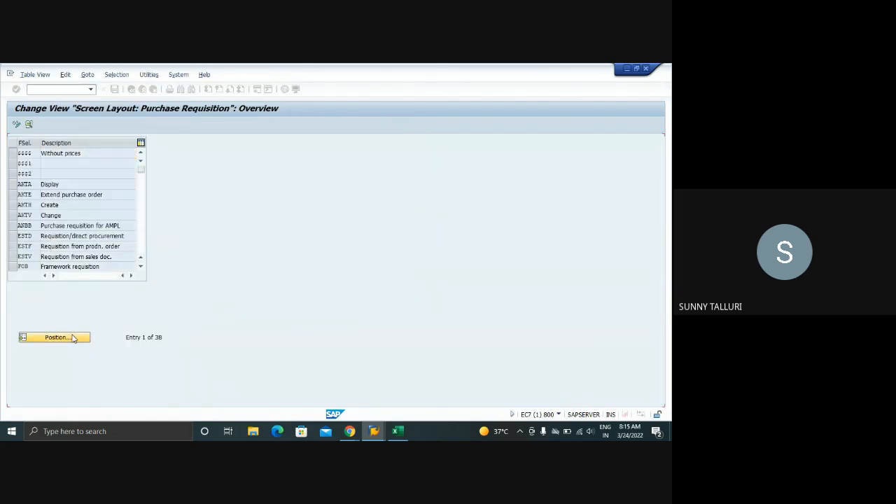
Copy the NBB screen layout to field selection key Z1NB and save it to the customizing request
click(13, 154)
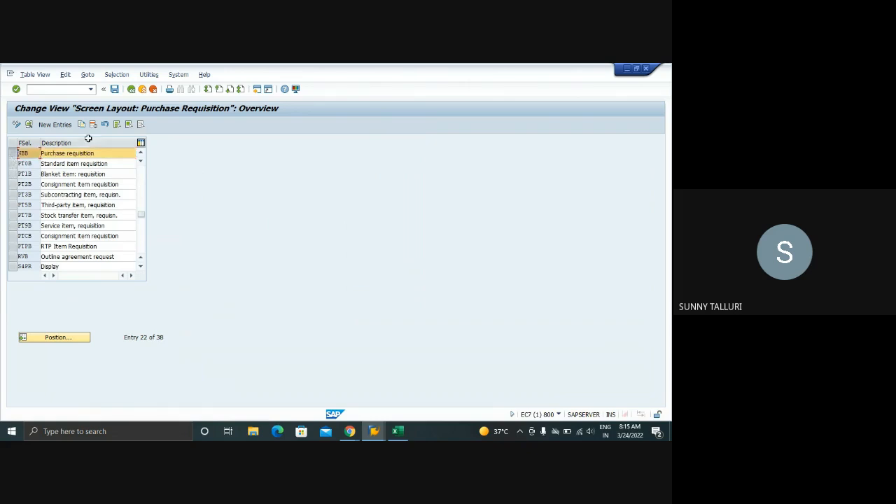
click(82, 125)
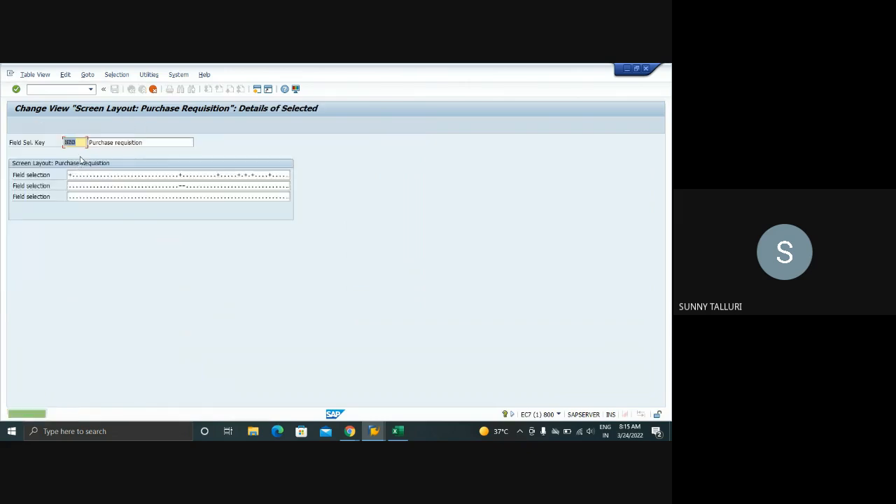
key(Delete)
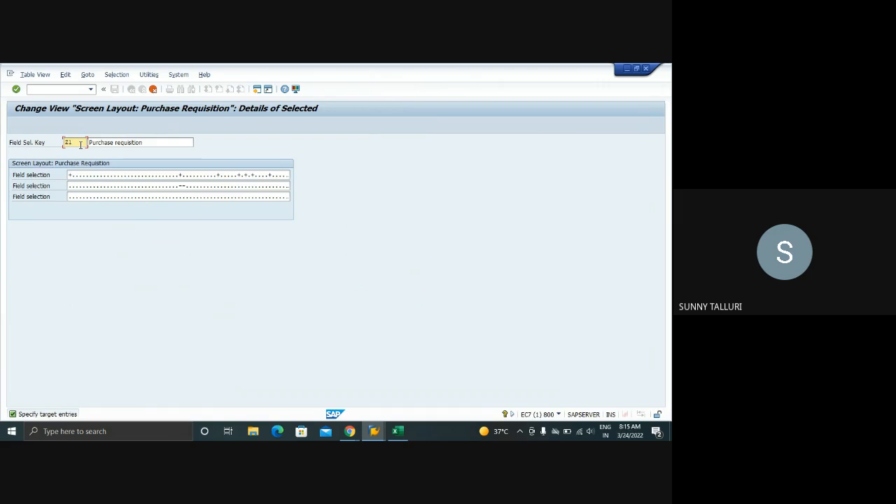
text(Z1NB)
key(Return)
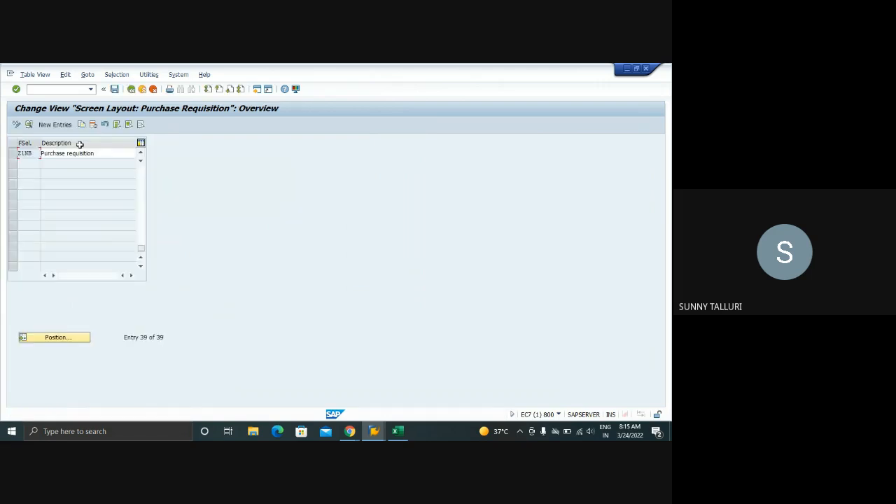
click(115, 89)
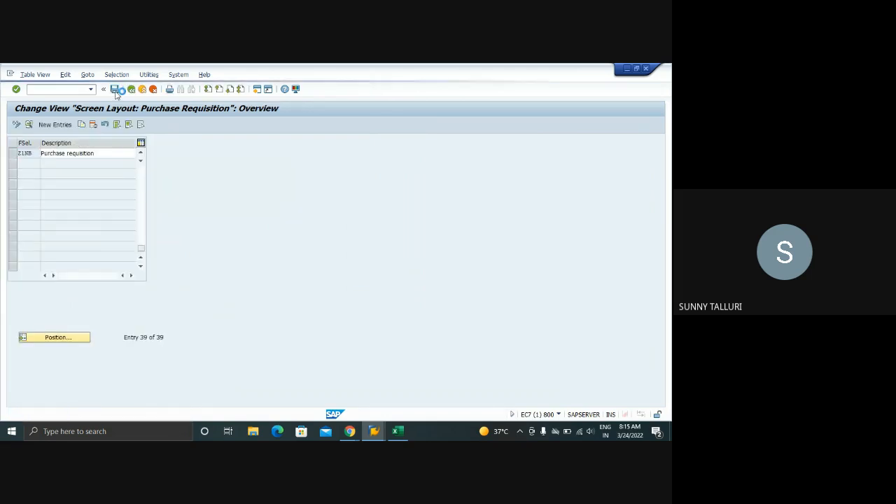
click(149, 235)
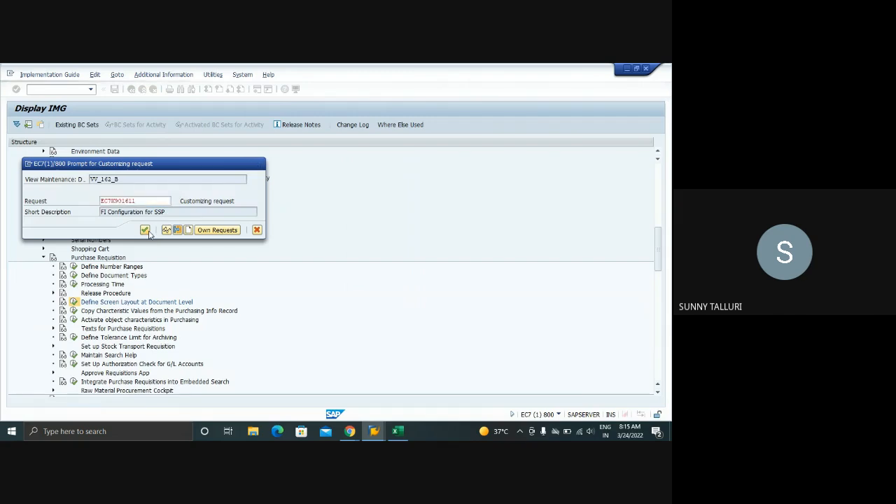
Open the Basic Data, Item group of field selection key Z1NB and review its required, optional and display settings
double_click(28, 154)
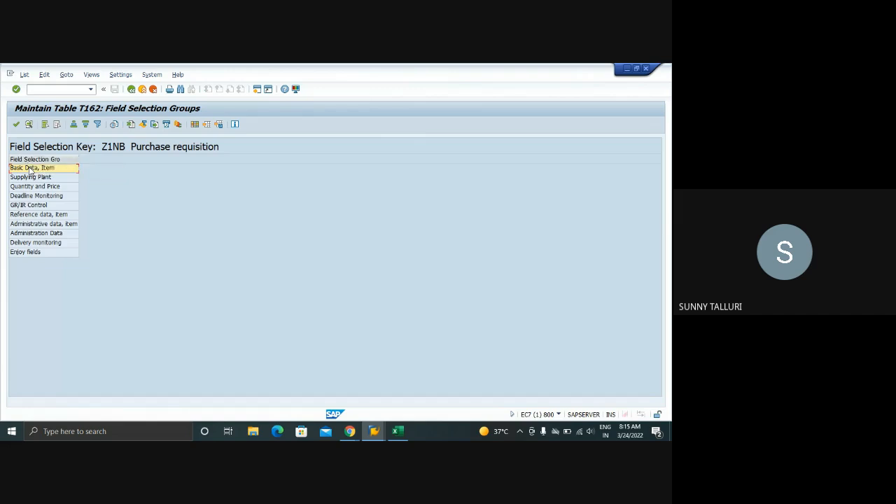
double_click(31, 169)
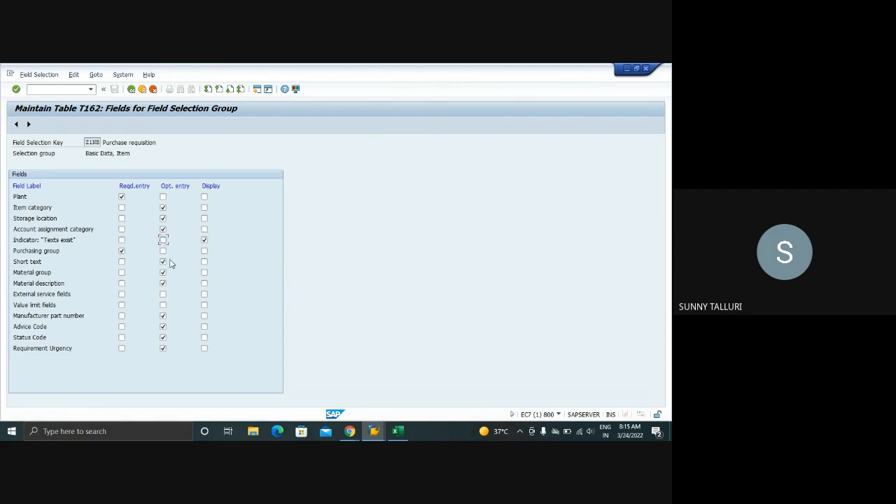
click(163, 262)
click(163, 349)
click(203, 349)
Review Z1NB's field settings in the Supplying Plant, Quantity and Price, Deadline Monitoring and GR/IR Control groups
click(31, 125)
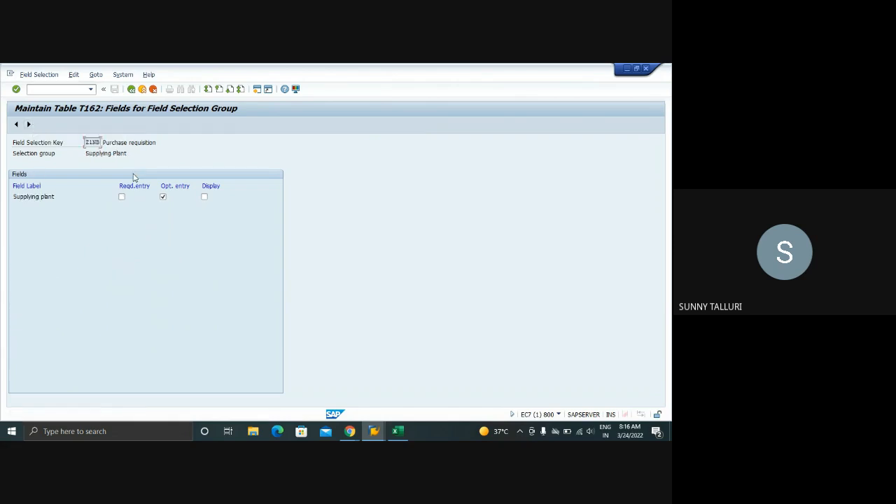
click(30, 126)
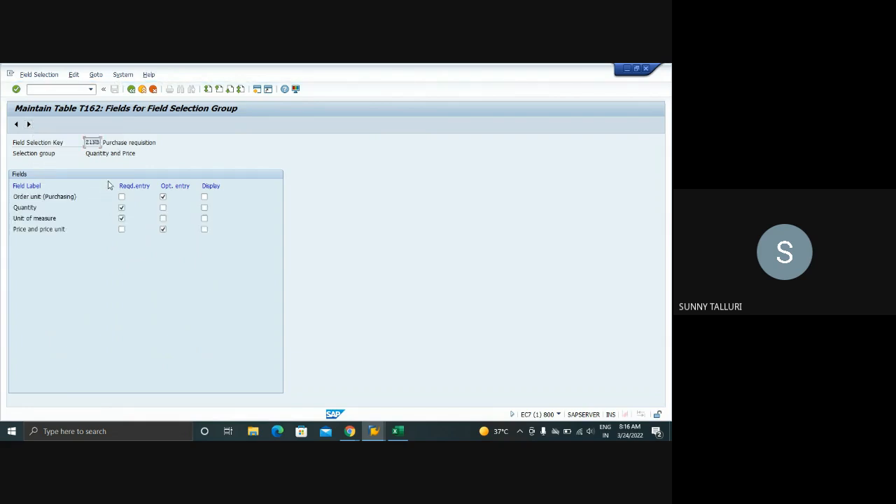
click(121, 217)
click(122, 218)
click(30, 124)
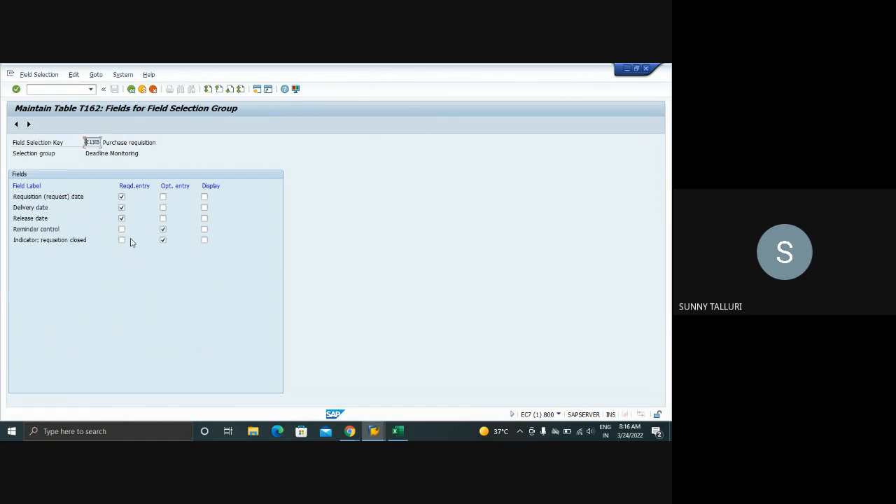
click(29, 125)
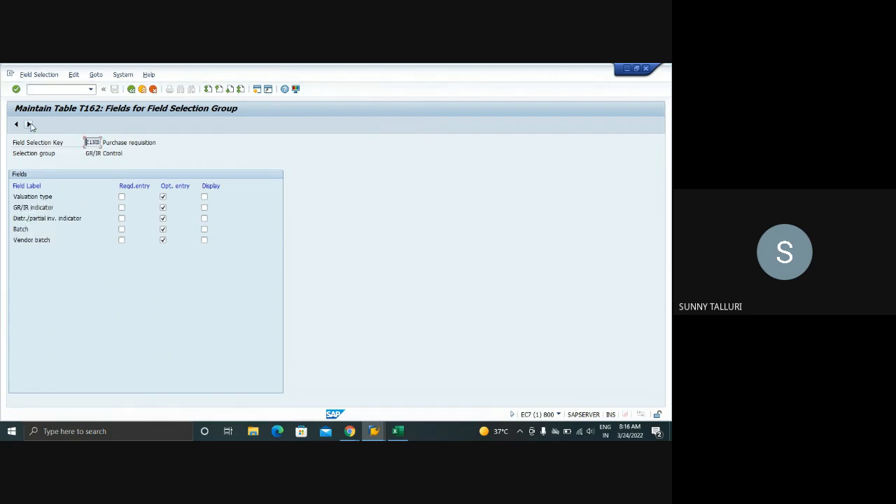
Review Z1NB's field settings from the Reference data, item group through Delivery monitoring and return to the field selection groups list
click(29, 125)
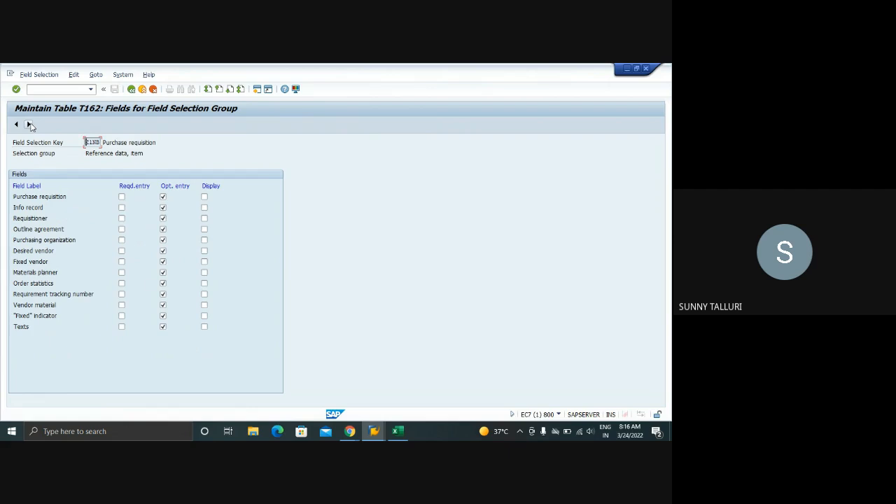
click(164, 327)
click(203, 327)
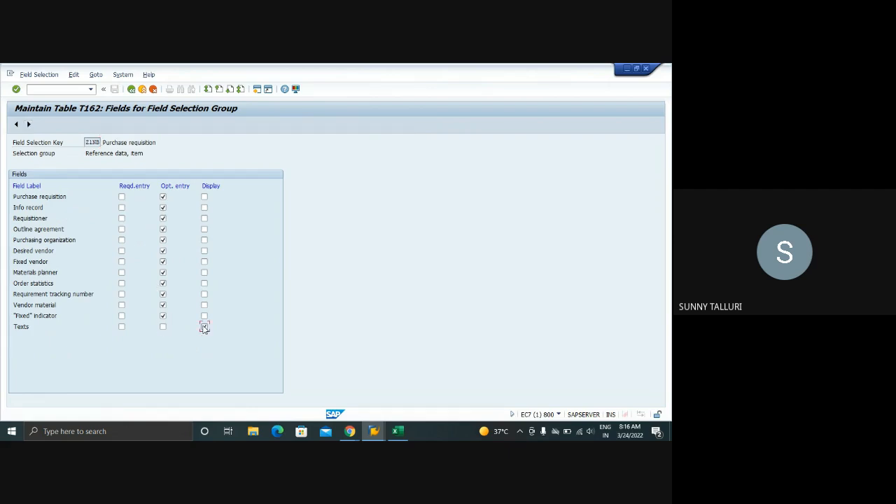
click(29, 125)
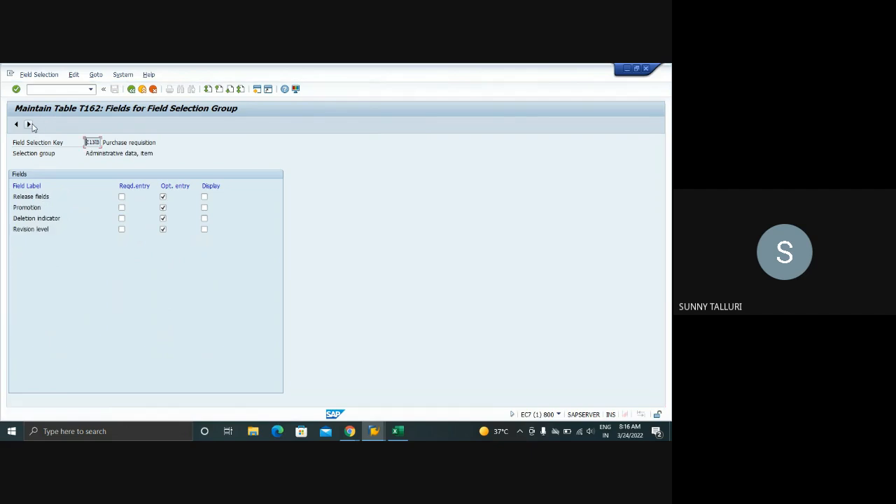
click(30, 125)
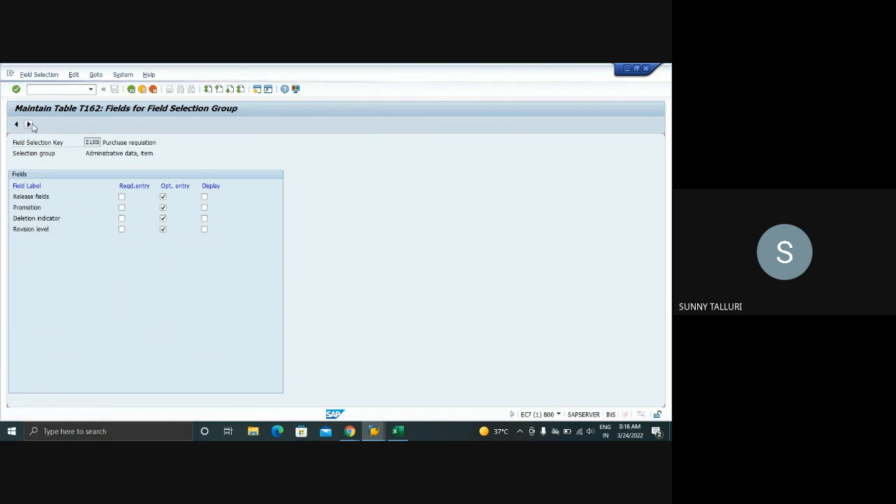
click(29, 124)
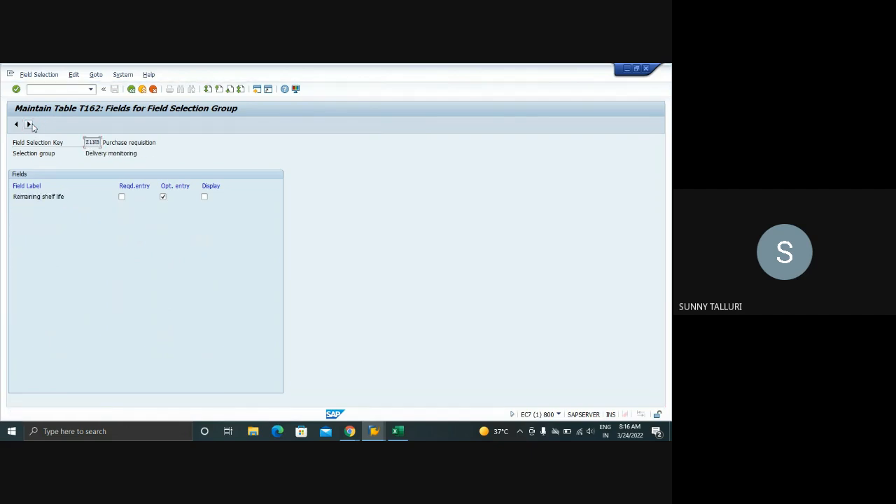
click(122, 92)
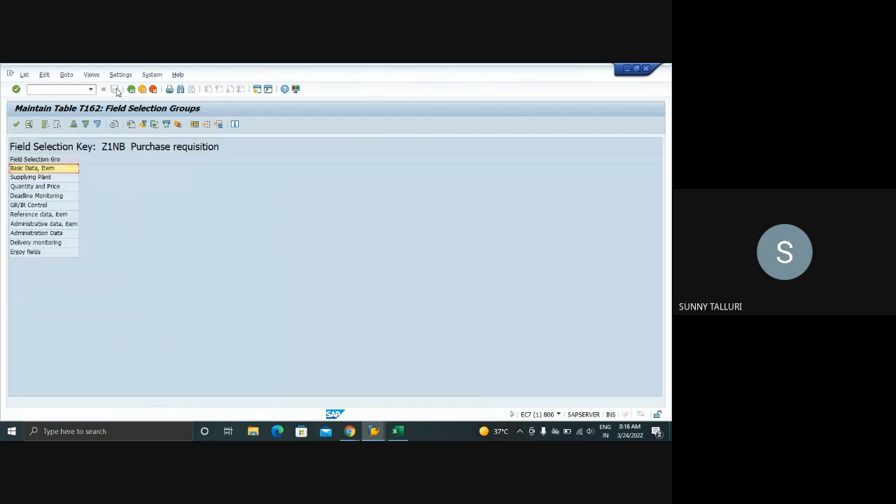
Leave the field selection groups, save the Z1NB screen layout and return to the customizing activities
click(124, 93)
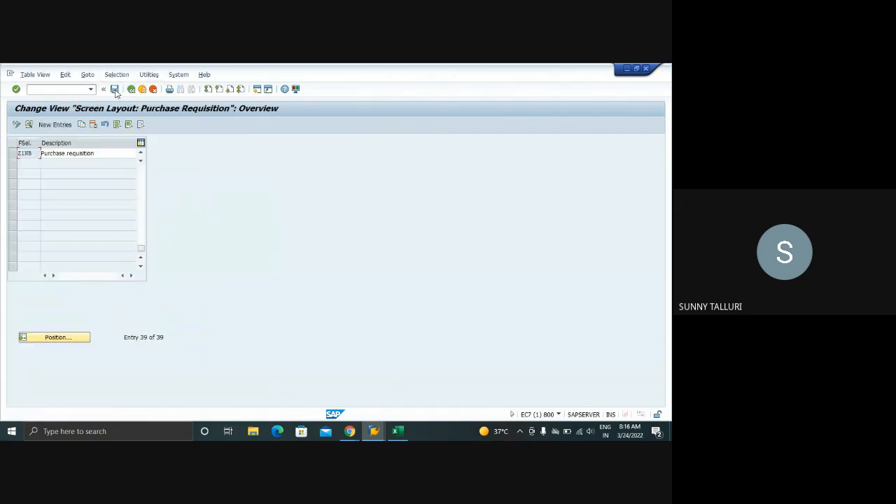
click(115, 93)
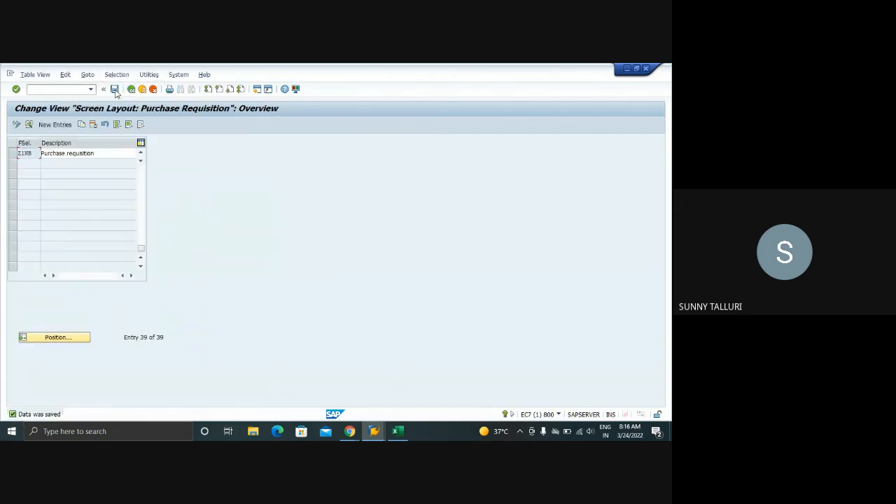
click(131, 89)
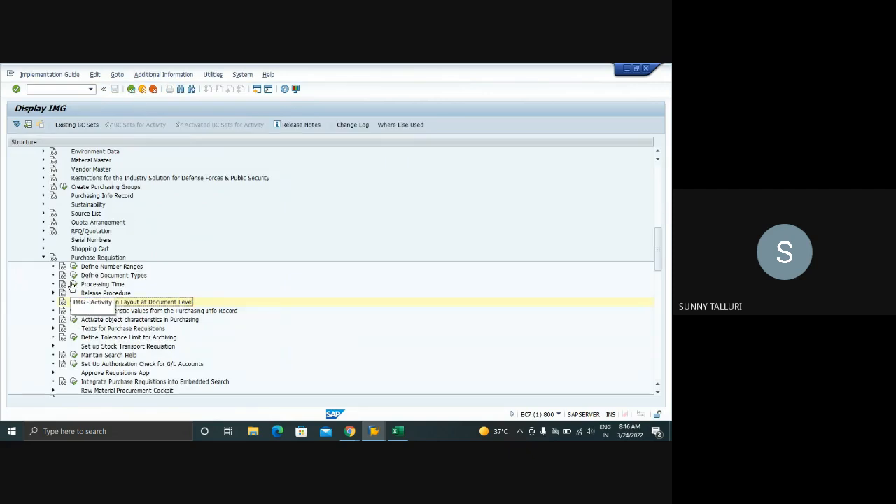
Open the purchase requisition document types and assign field selection key Z1NB to document type Z1NB from the possible entries
click(74, 277)
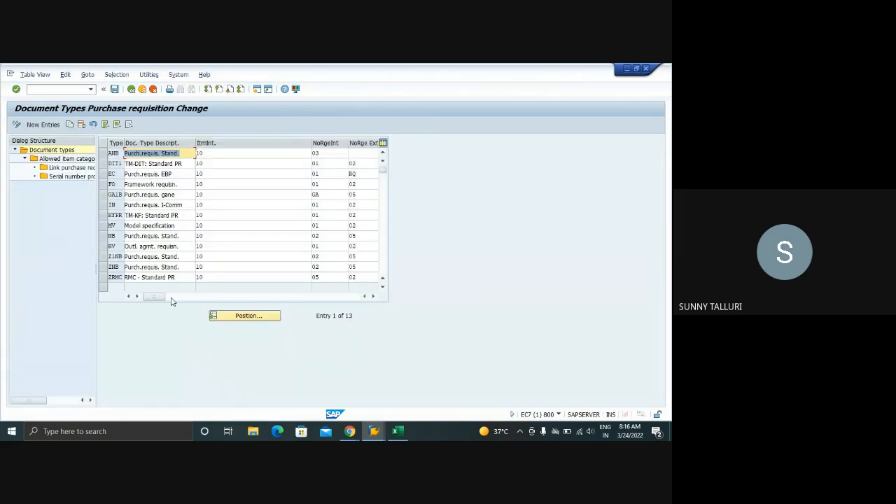
click(107, 258)
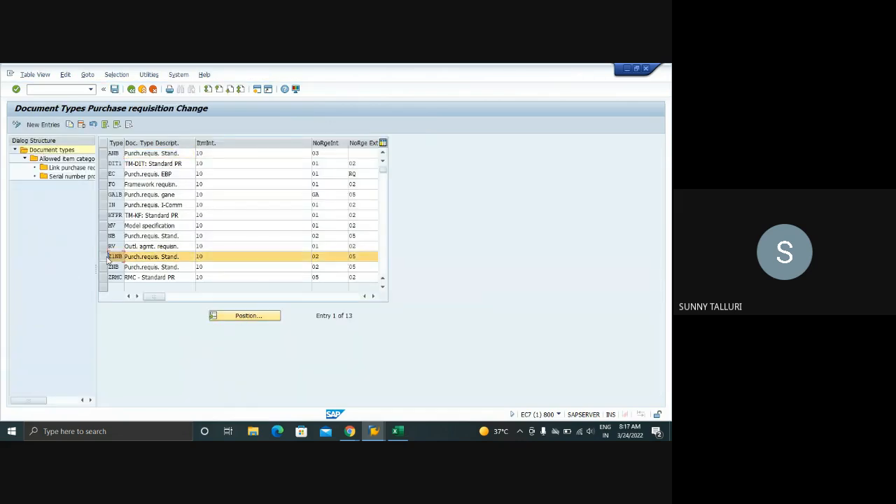
click(374, 297)
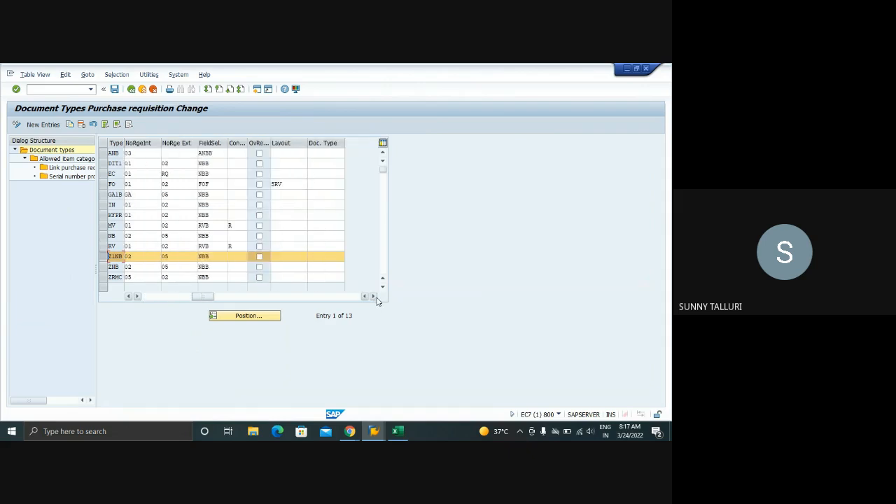
click(216, 258)
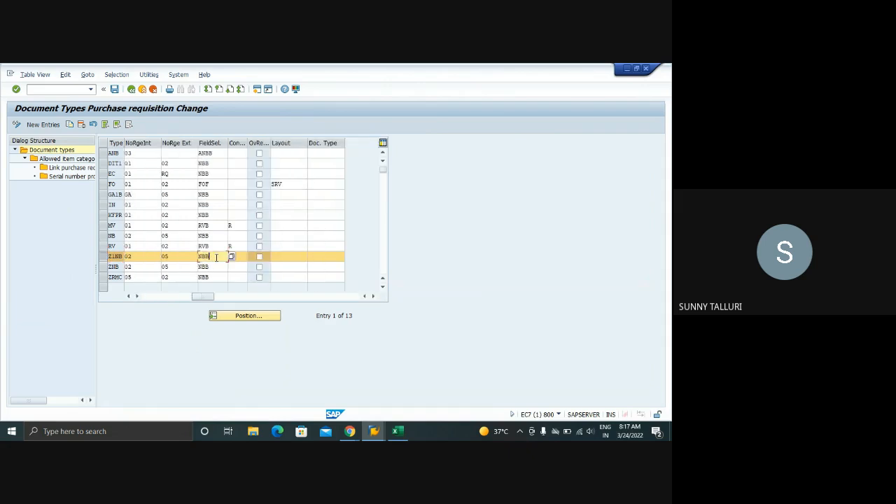
double_click(217, 258)
key(BackSpace)
key(Return)
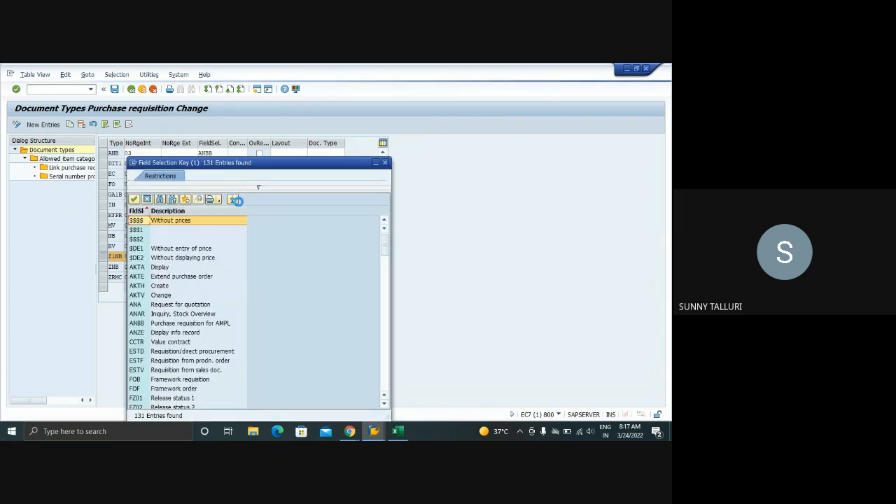
click(259, 188)
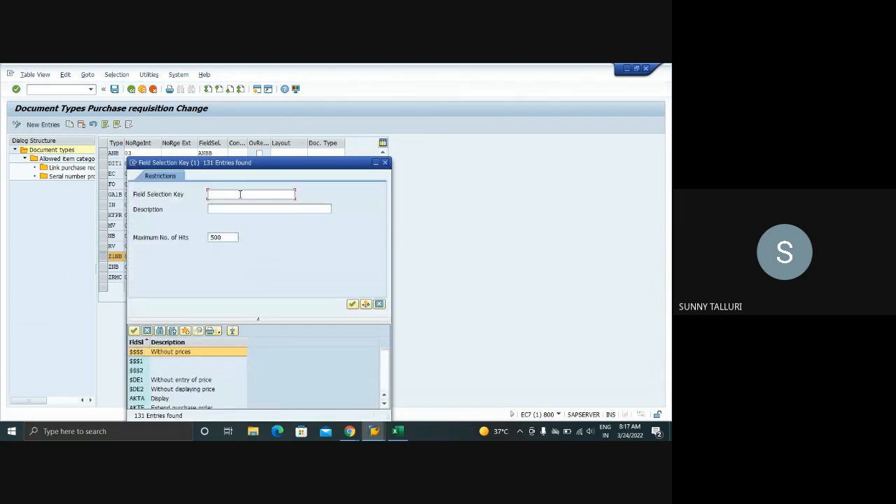
text(1B)
click(240, 194)
text(Z1NB)
key(Return)
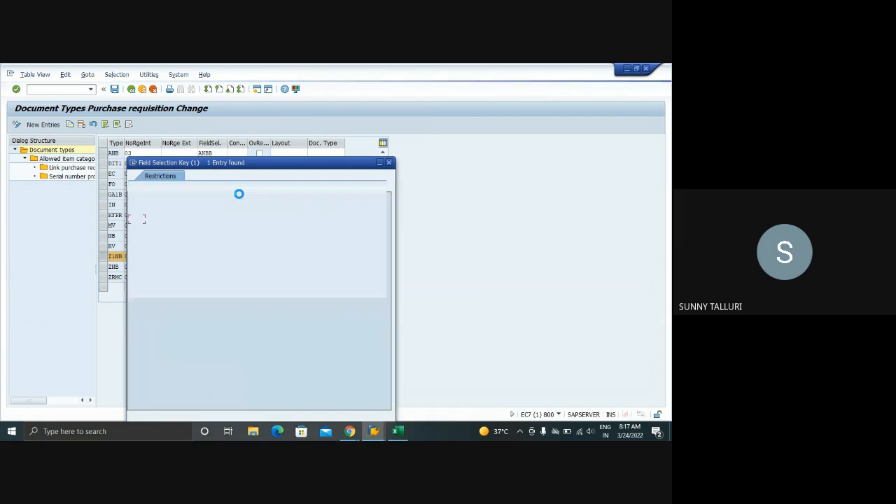
double_click(140, 220)
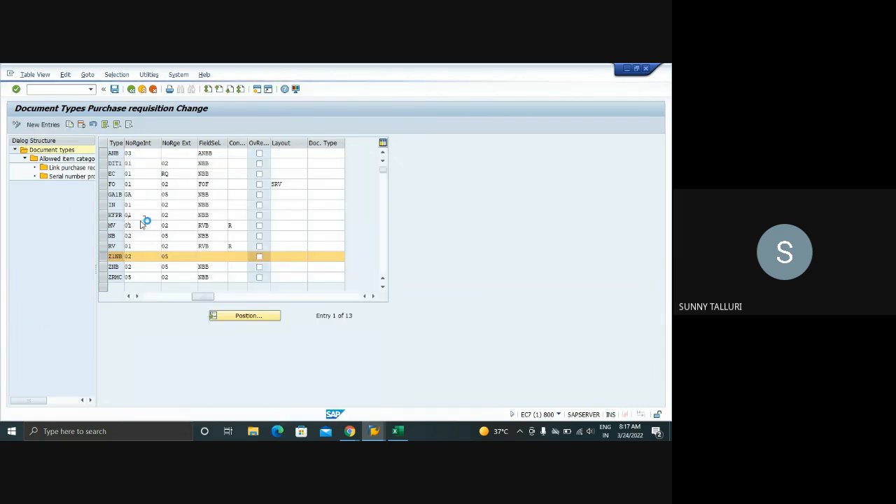
Save the Z1NB document type change to the customizing request FI Configuration for SSP
click(114, 89)
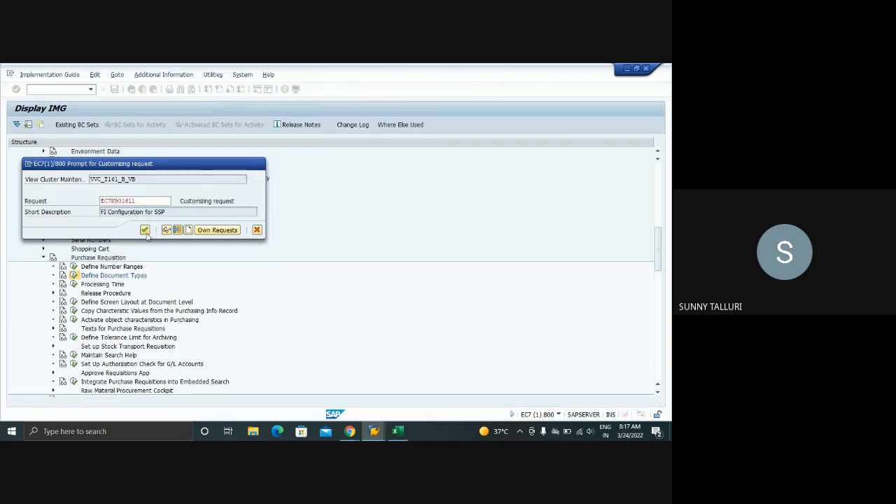
click(147, 233)
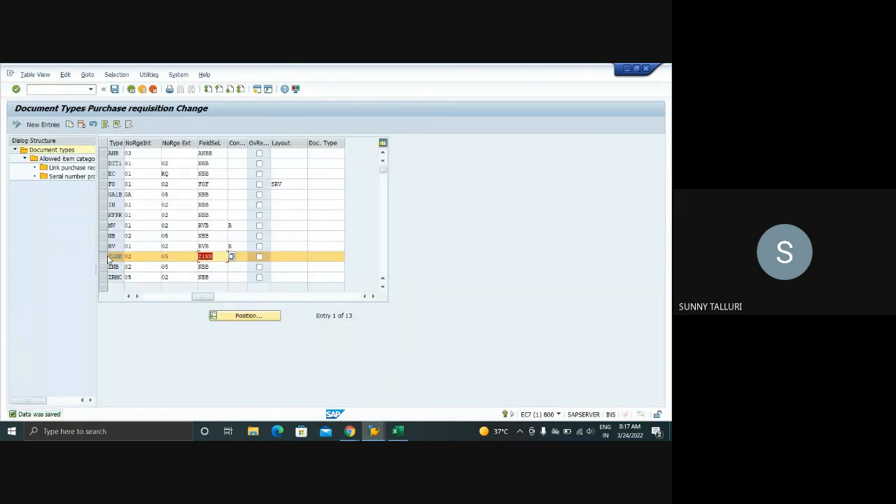
click(115, 89)
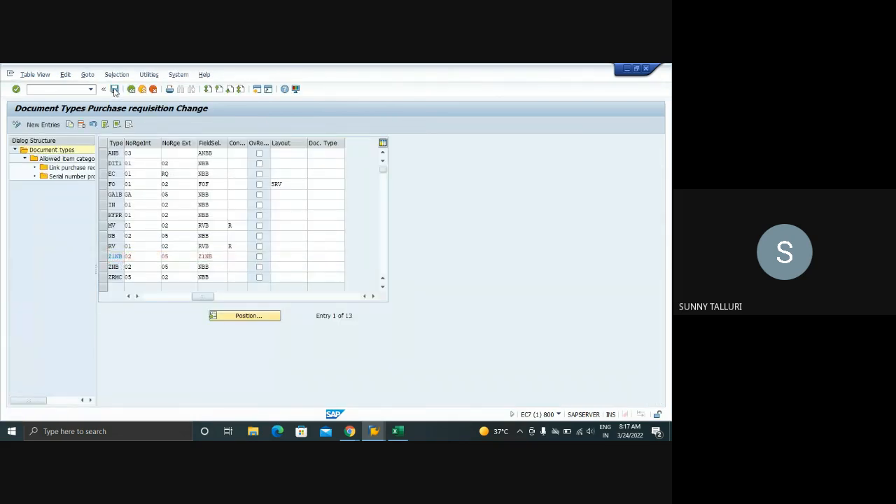
Open the allowed item categories of document type NB and review Standard, Consignment and Subcontracting
drag(188, 297, 147, 300)
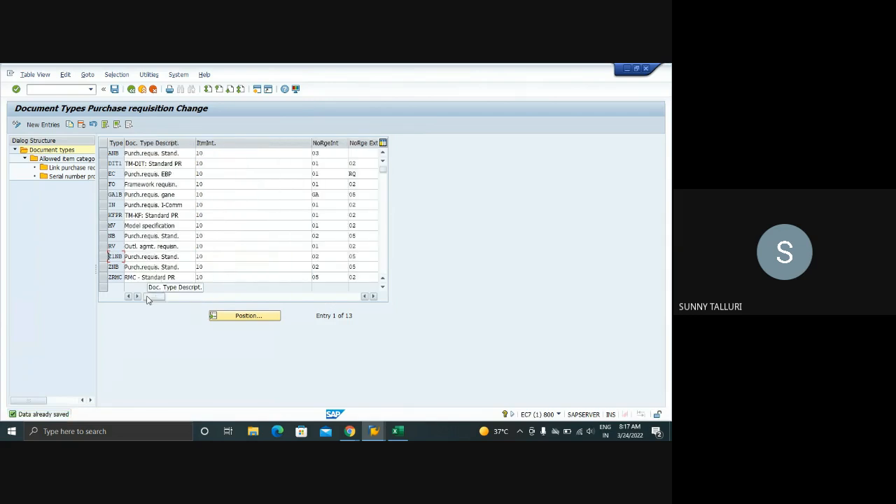
click(107, 237)
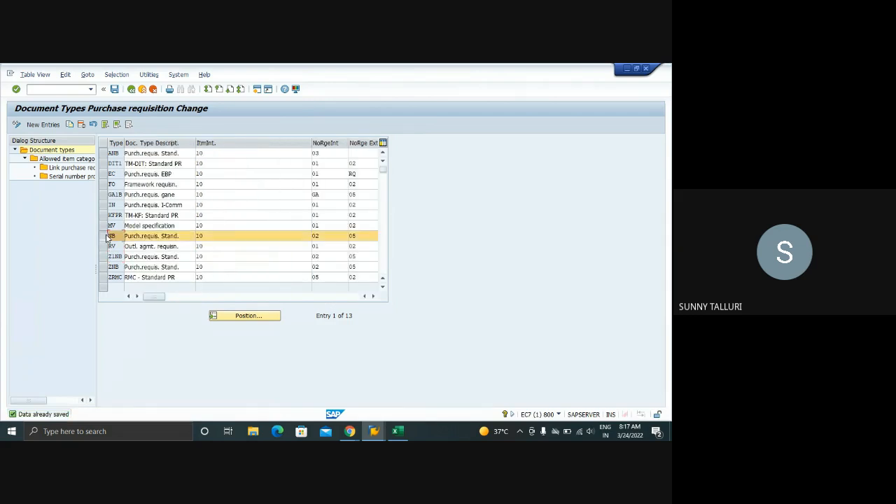
double_click(65, 159)
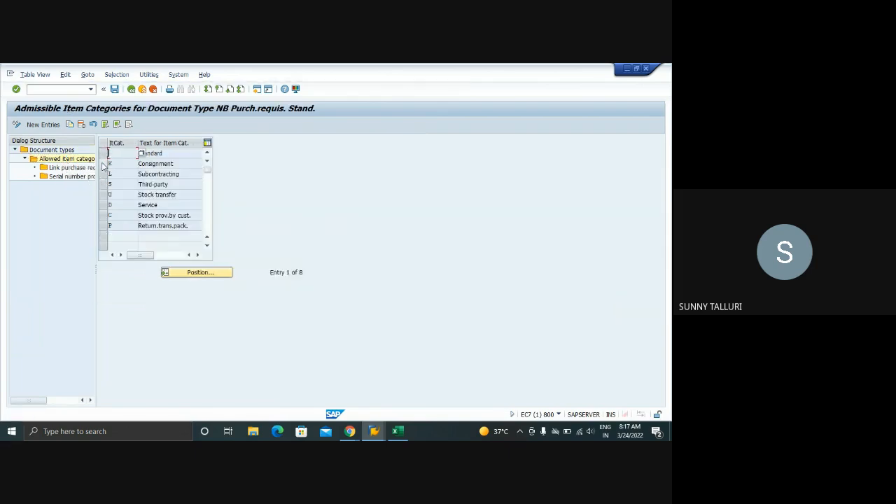
click(103, 164)
click(103, 173)
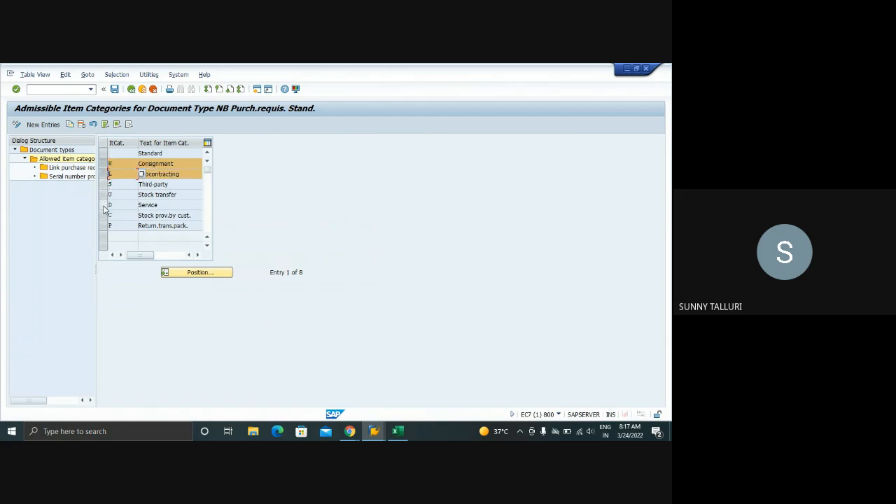
click(103, 155)
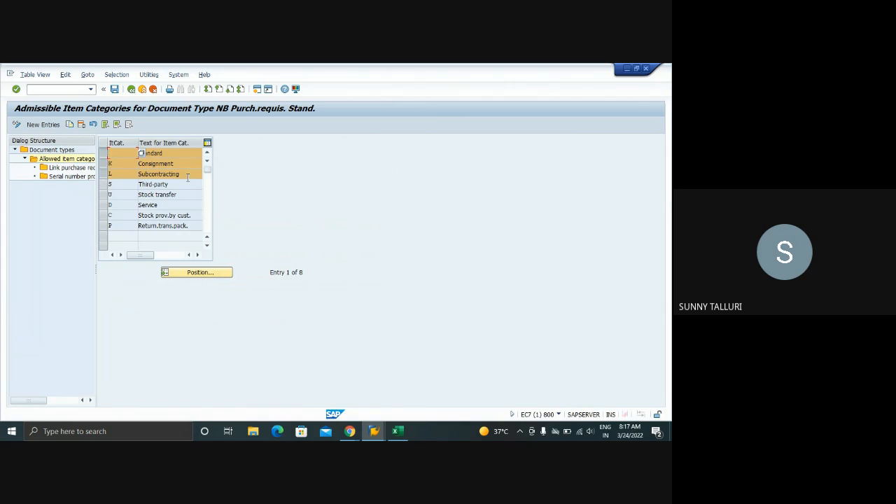
click(103, 174)
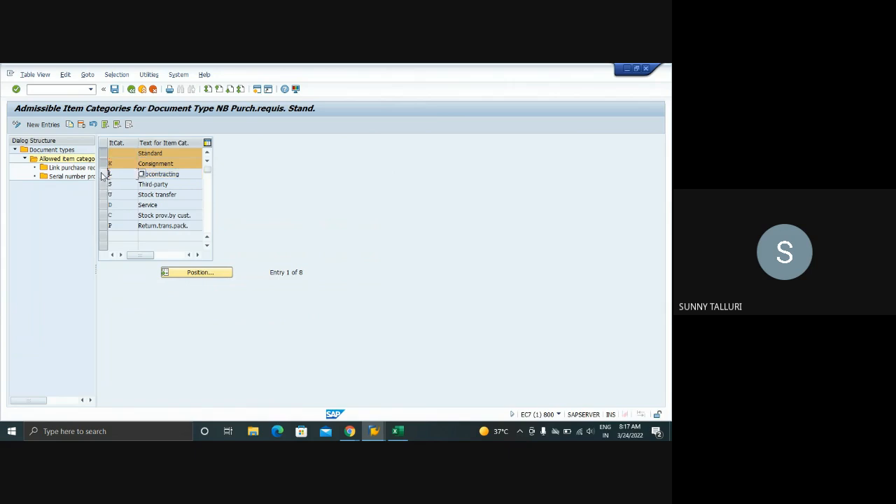
click(103, 163)
click(103, 153)
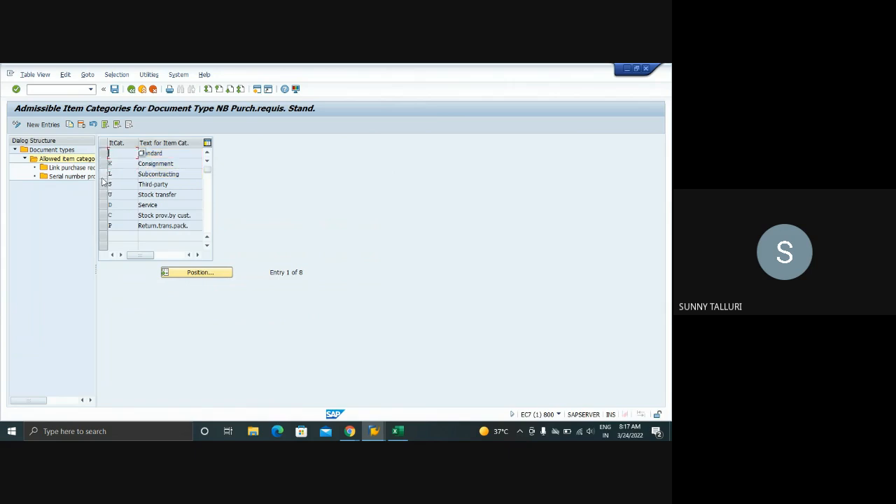
Review NB's Third-party, Stock transfer, Service and Return.trans.pack. item categories
click(103, 184)
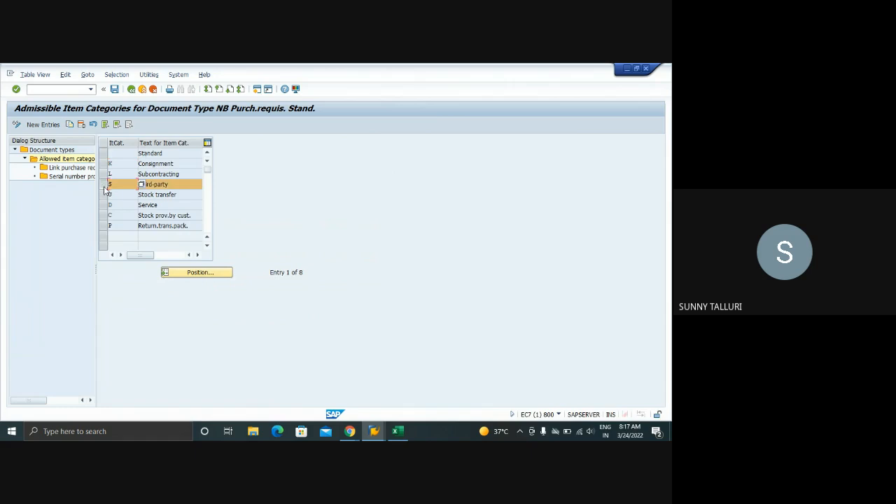
click(104, 194)
click(104, 205)
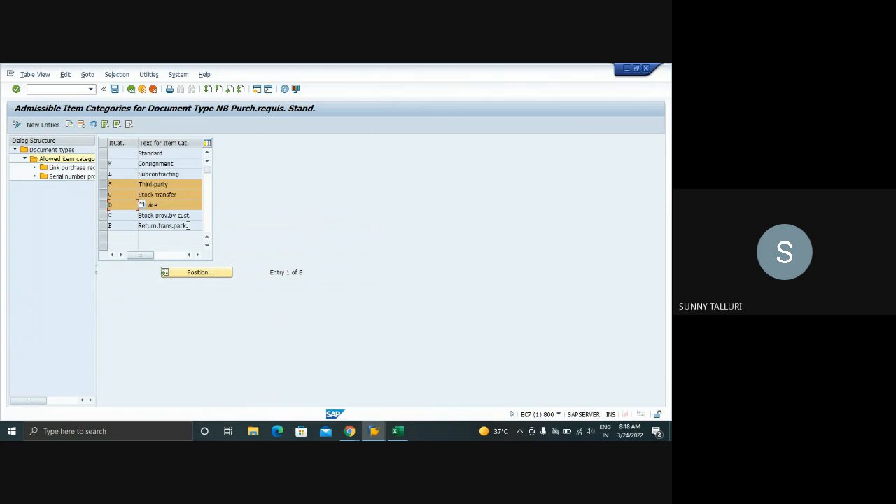
drag(188, 226, 138, 226)
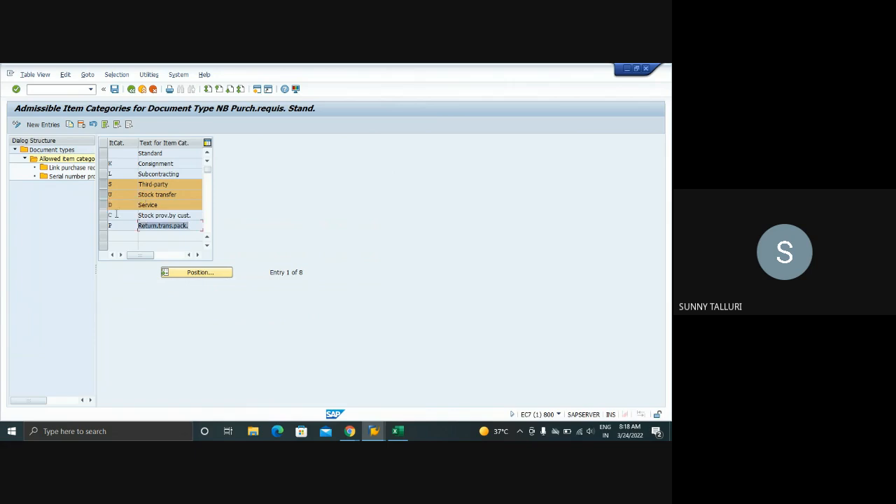
click(103, 184)
click(103, 195)
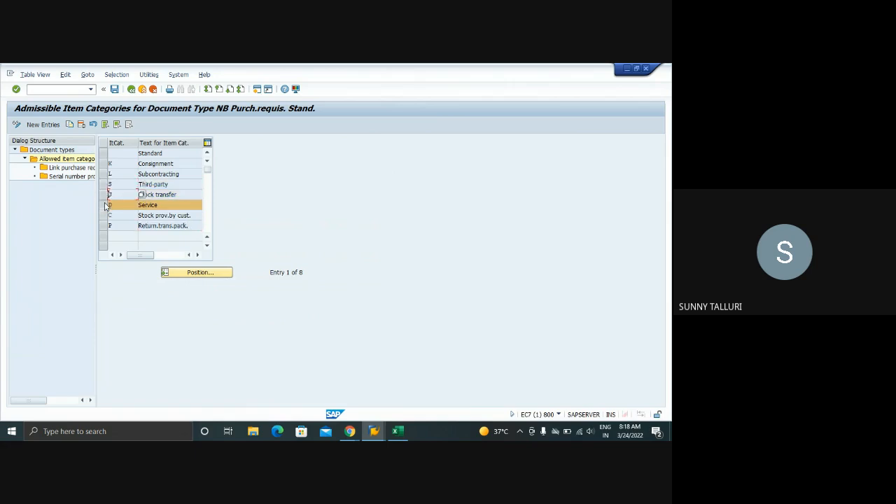
click(104, 206)
Go over NB's Standard, Consignment, Subcontracting and Stock transfer item categories again, clear the selection and return to the document types
click(104, 153)
click(104, 163)
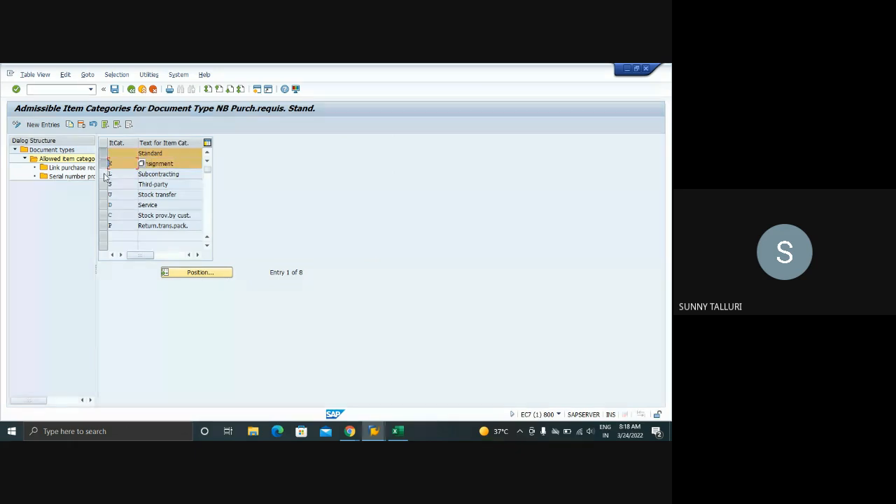
click(104, 174)
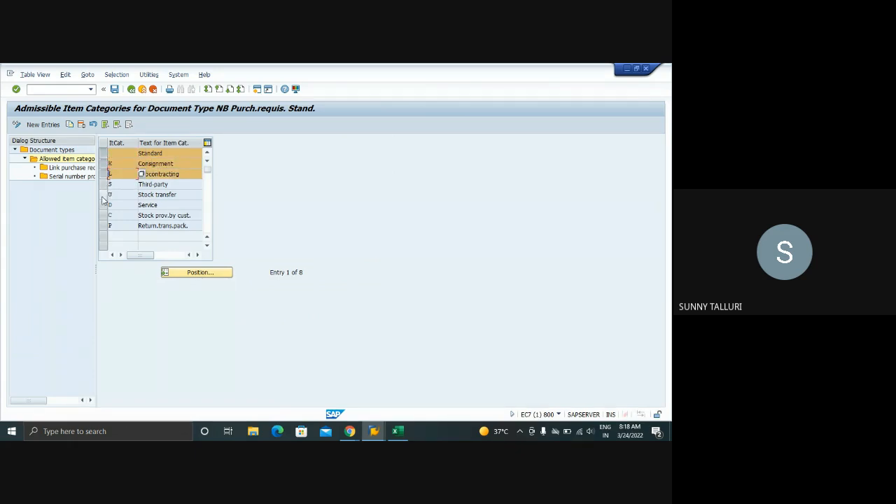
click(103, 195)
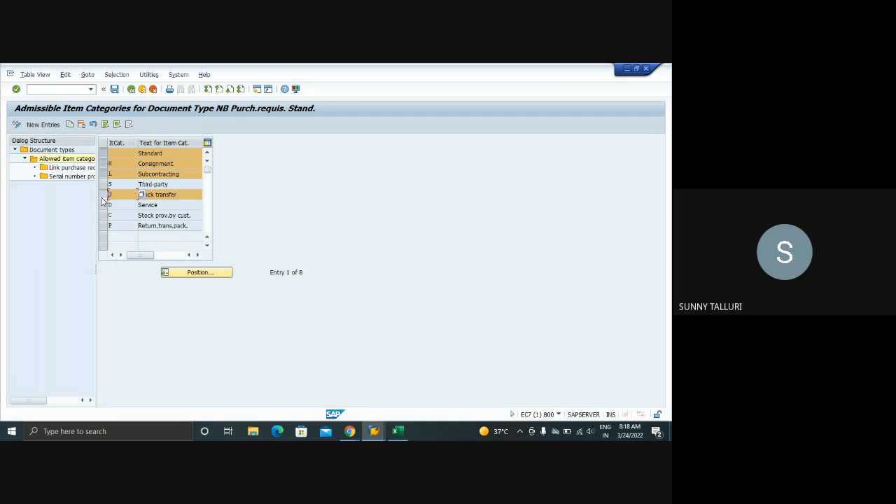
click(103, 197)
click(105, 175)
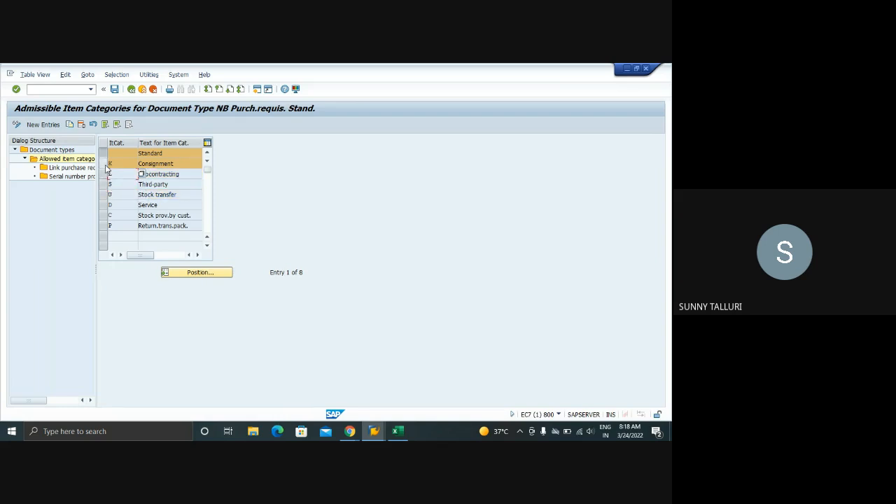
click(103, 164)
click(103, 153)
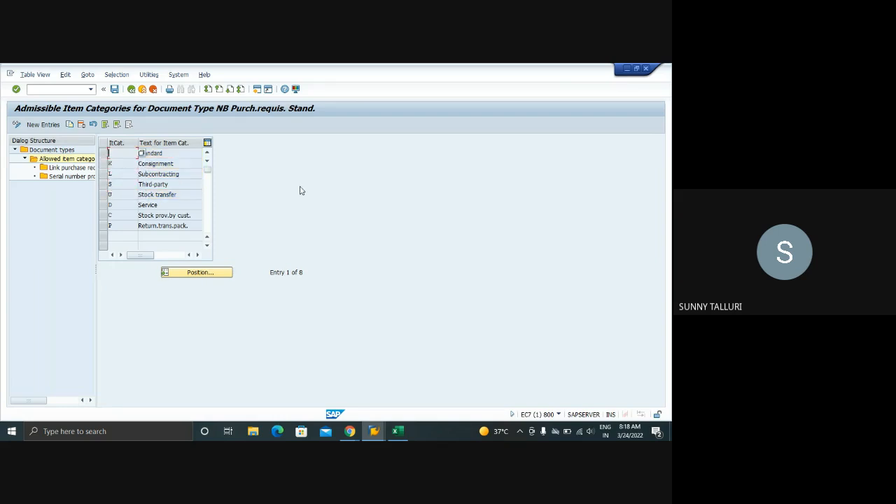
click(132, 90)
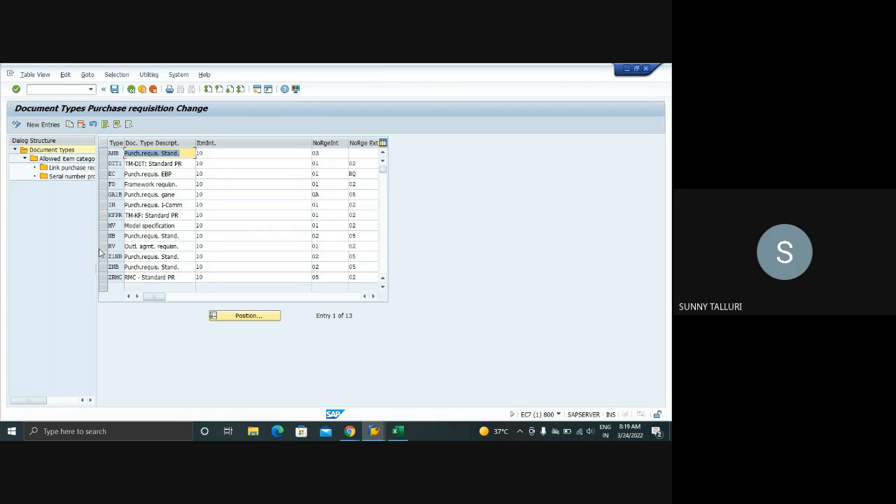
Reopen the allowed item categories of document type NB and mark Standard, Consignment and Subcontracting for review
click(117, 153)
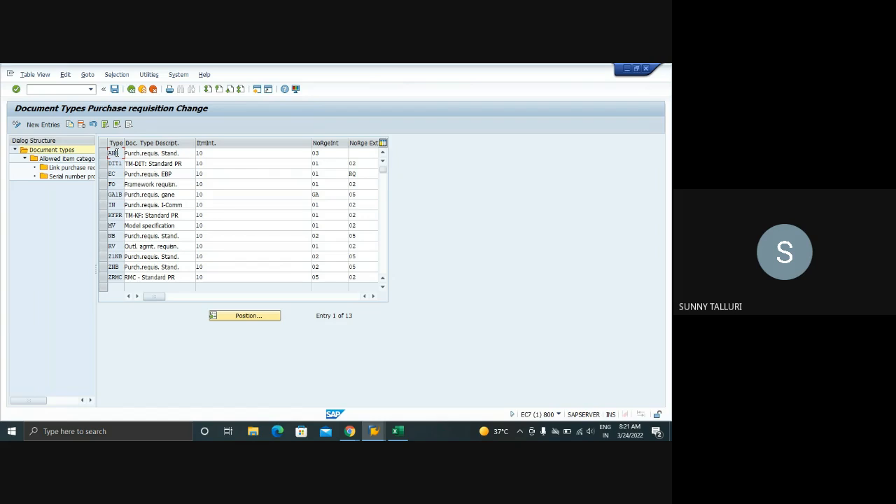
click(105, 235)
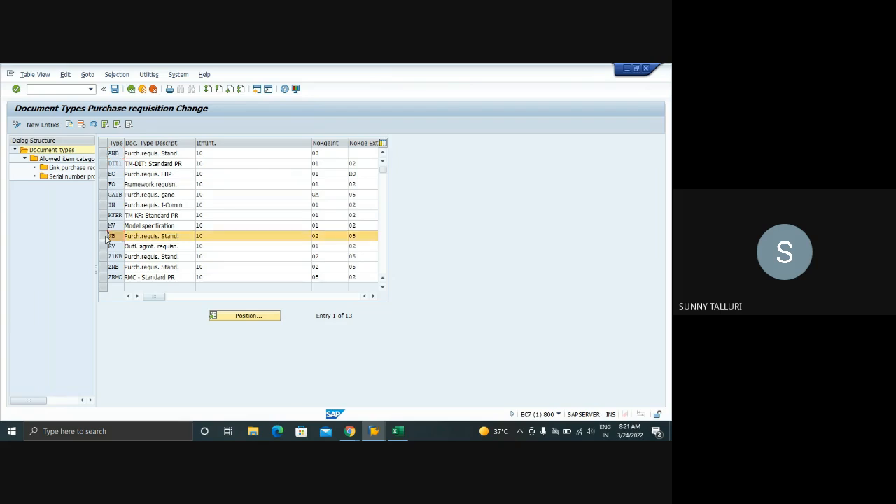
double_click(70, 159)
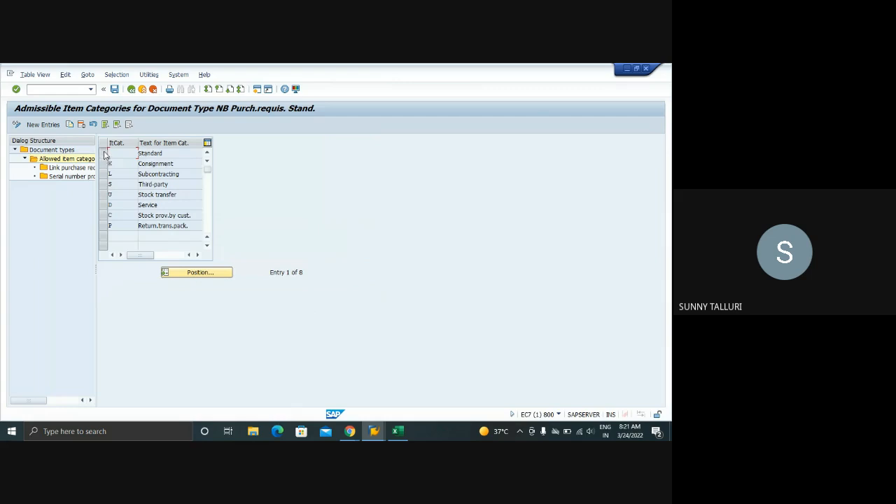
click(104, 153)
click(104, 164)
click(103, 174)
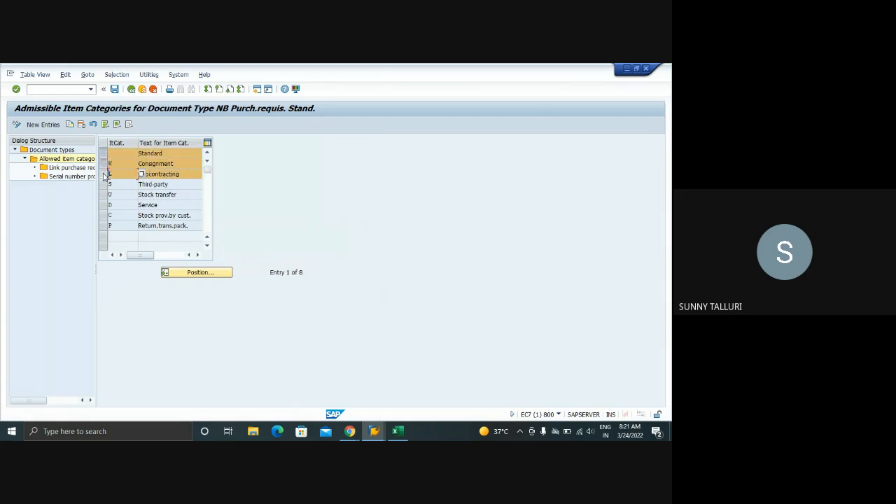
Mark NB's Third-party, Stock transfer and Service item categories for review
click(103, 184)
click(102, 195)
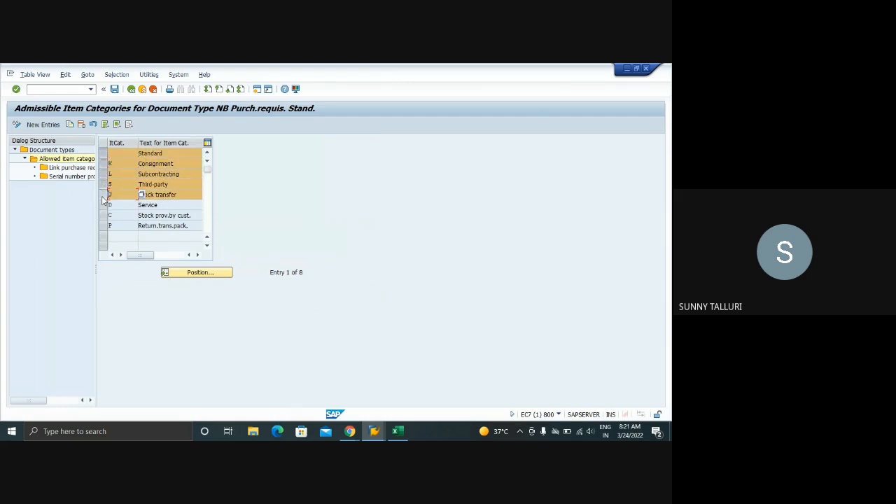
click(104, 204)
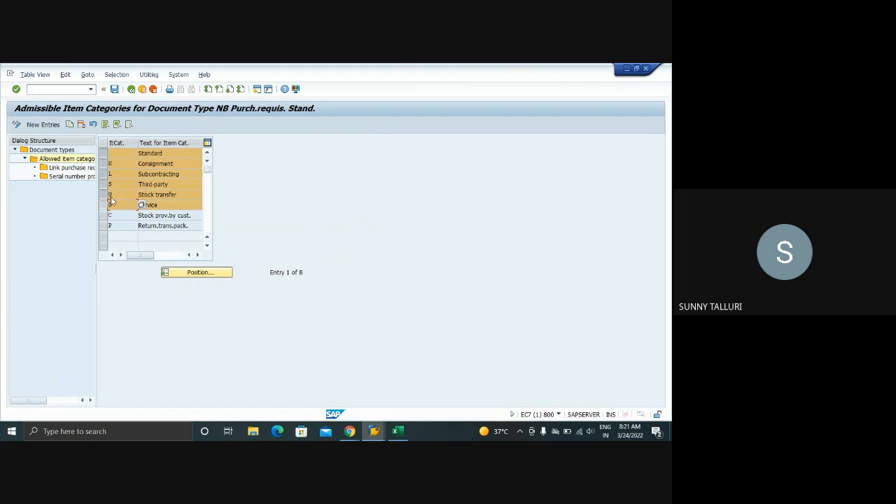
Return to the document types and open the purchase requisition document type links for NB
click(131, 89)
click(103, 236)
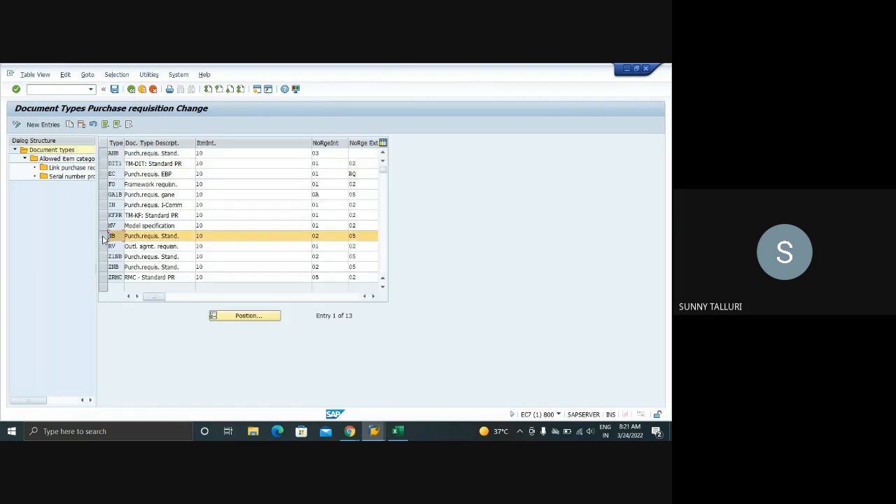
double_click(71, 169)
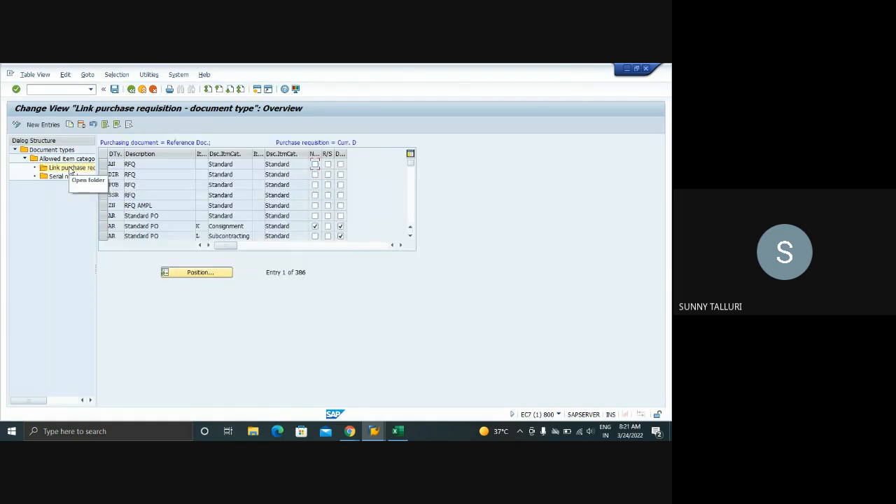
Switch to the Google Meet call, turn on the microphone and return to the SAP link overview
click(349, 431)
click(298, 400)
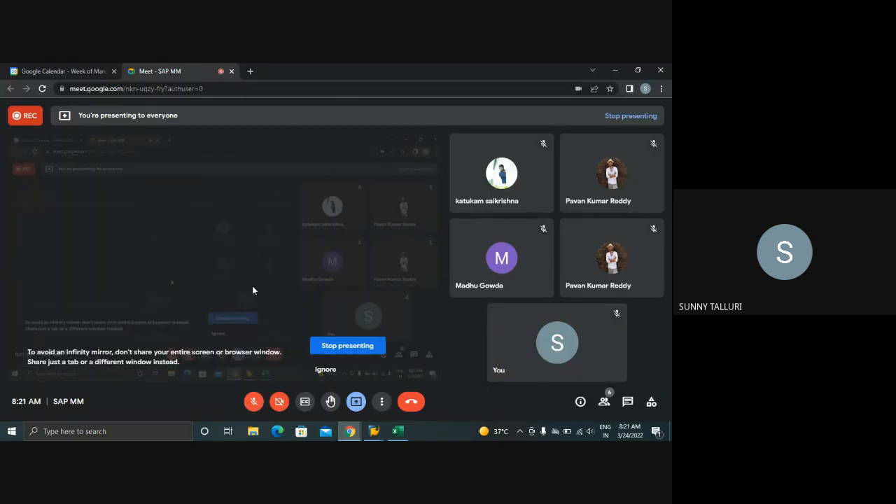
click(253, 401)
mouse_move(371, 421)
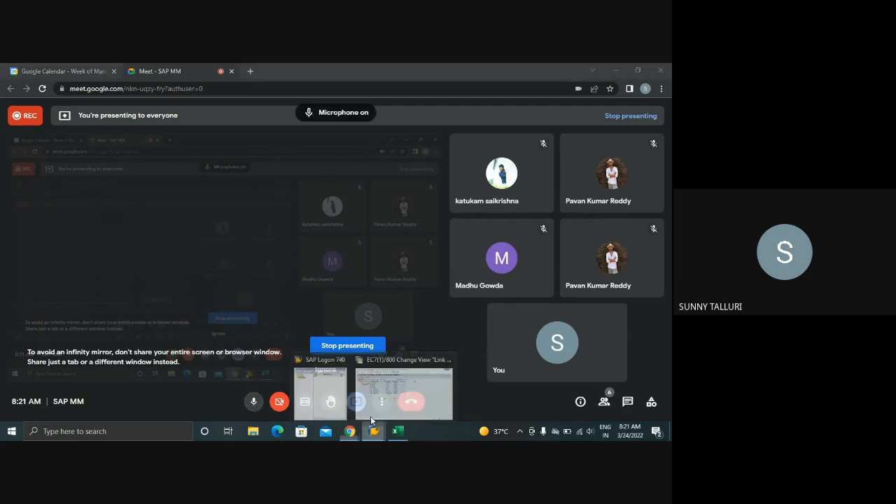
click(382, 402)
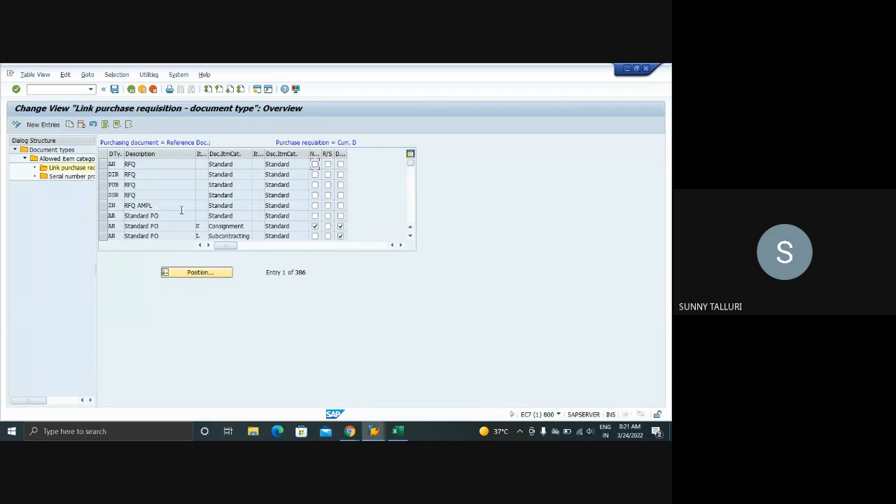
Examine NB's linked purchasing documents from the RFQ types through the Stock Transp. Order entry
scroll(183, 210, down, 1)
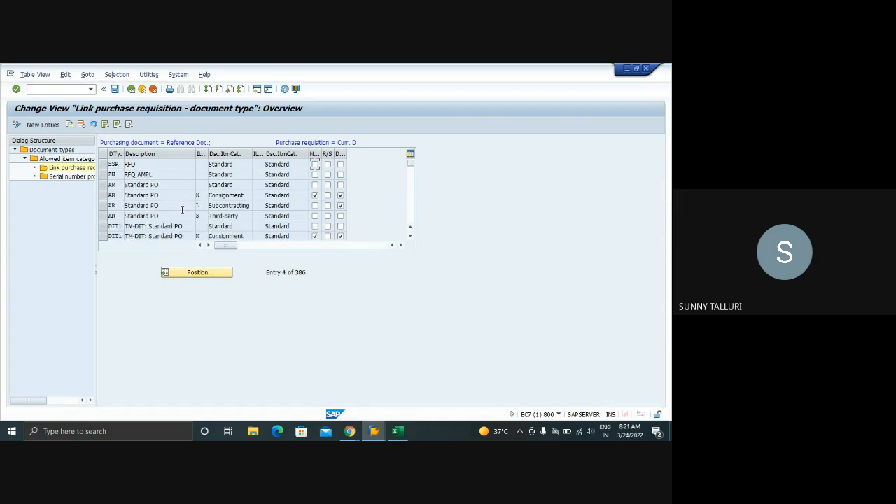
scroll(183, 210, down, 1)
scroll(182, 209, down, 3)
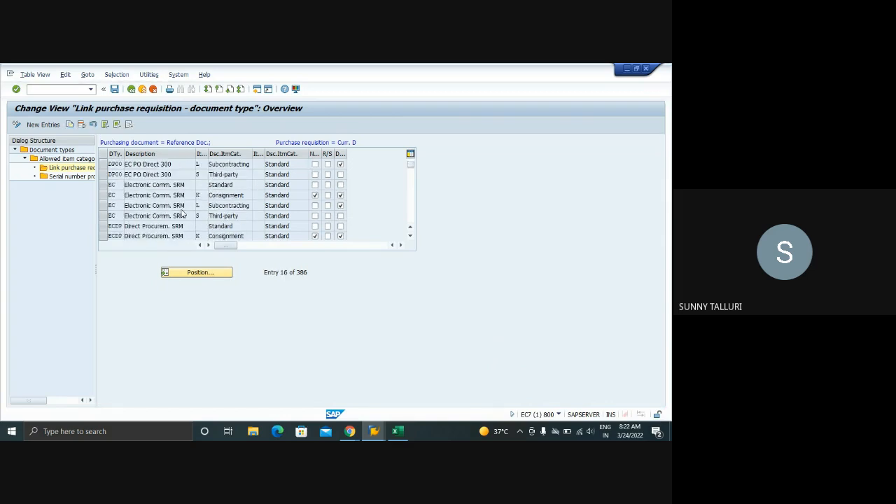
scroll(182, 208, down, 2)
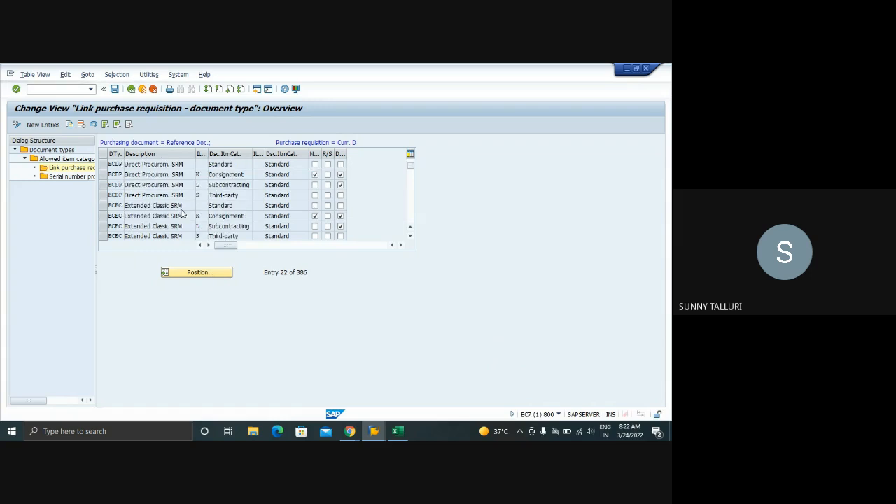
scroll(182, 207, down, 1)
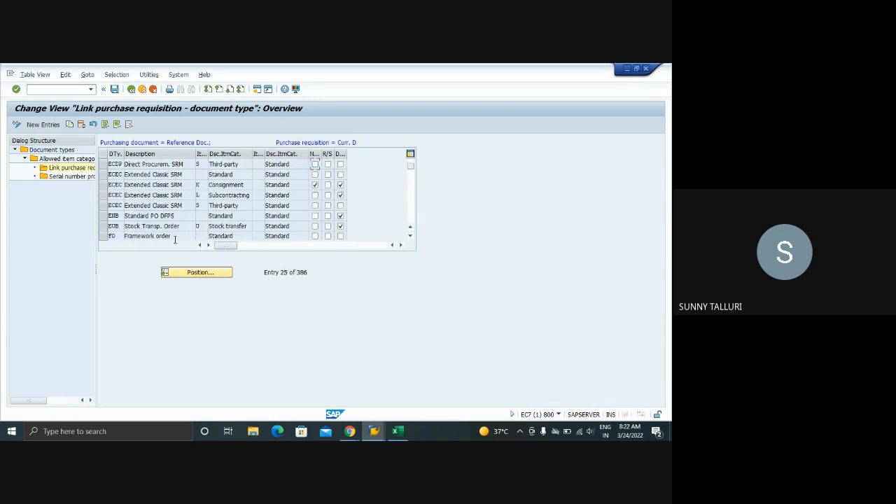
drag(180, 226, 123, 226)
click(157, 226)
scroll(158, 226, down, 1)
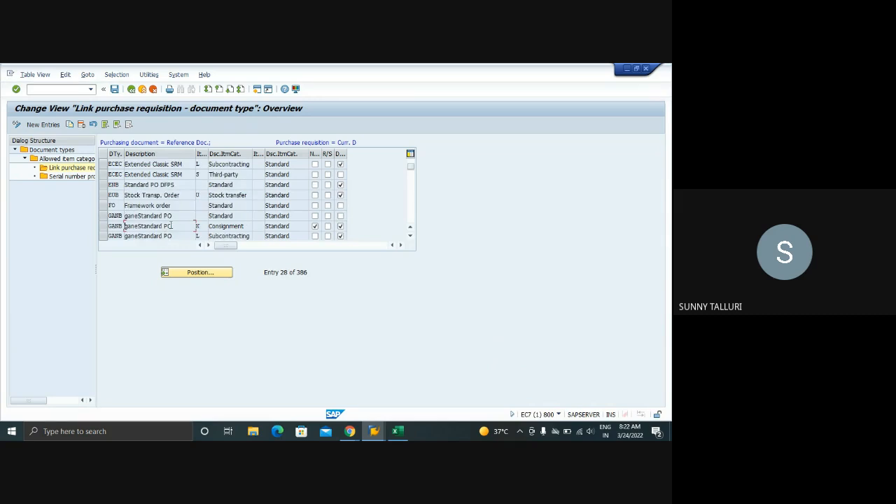
Continue through NB's linked document types to the NB Standard PO entries and inspect the Standard item category link
scroll(173, 225, down, 1)
scroll(175, 224, down, 1)
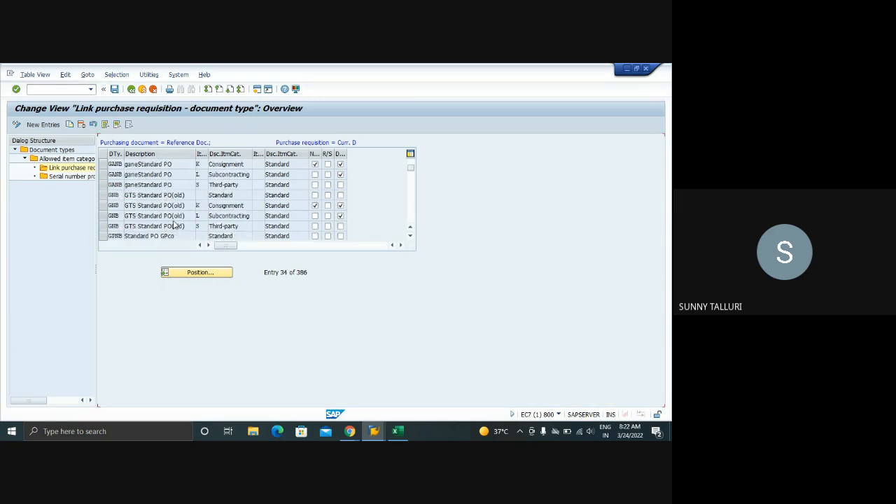
scroll(174, 225, down, 3)
scroll(174, 224, down, 3)
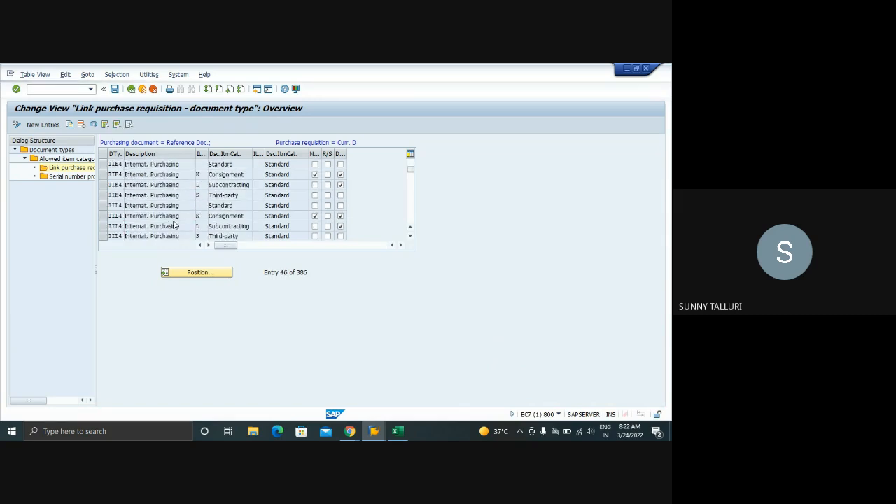
scroll(174, 224, down, 2)
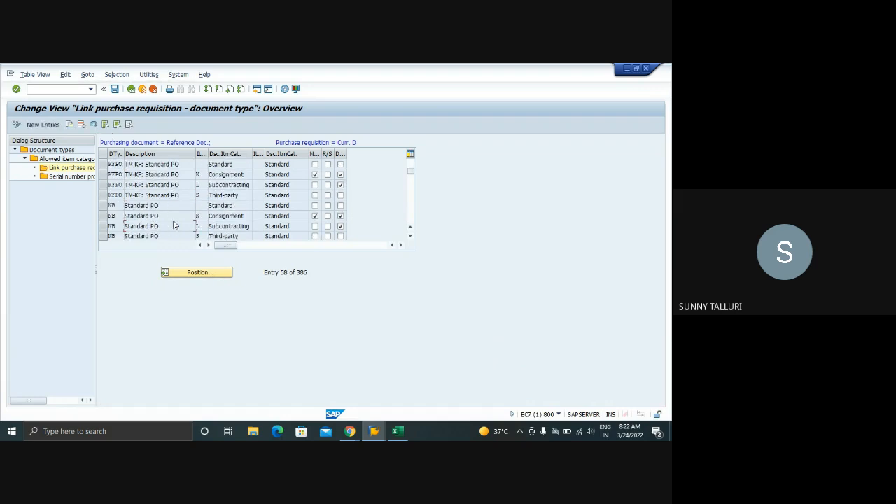
drag(168, 205, 126, 205)
Examine the linked document types beyond NB, including the ZNB Standard PO and ZRMC RMC - Standard PO entries
scroll(160, 198, down, 3)
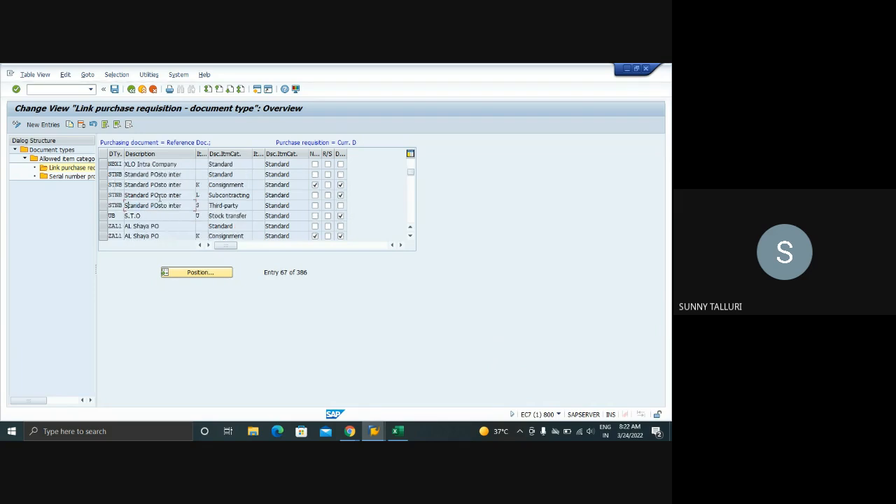
scroll(160, 200, down, 3)
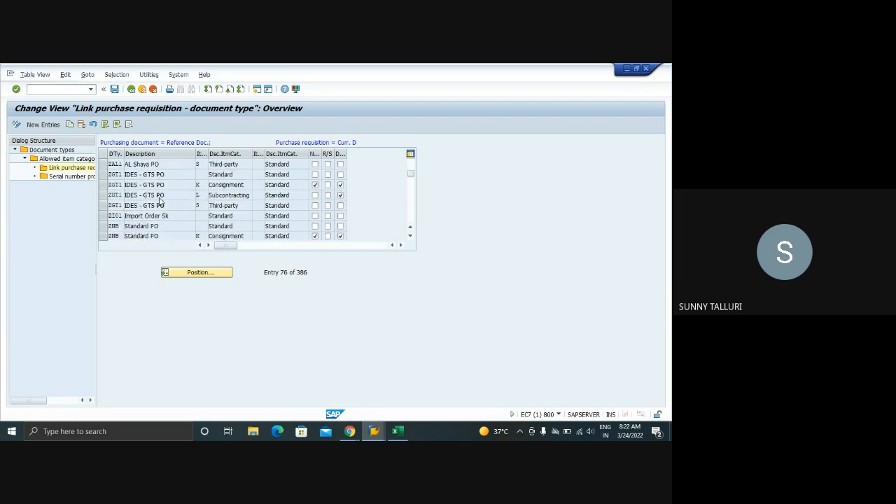
scroll(159, 200, down, 4)
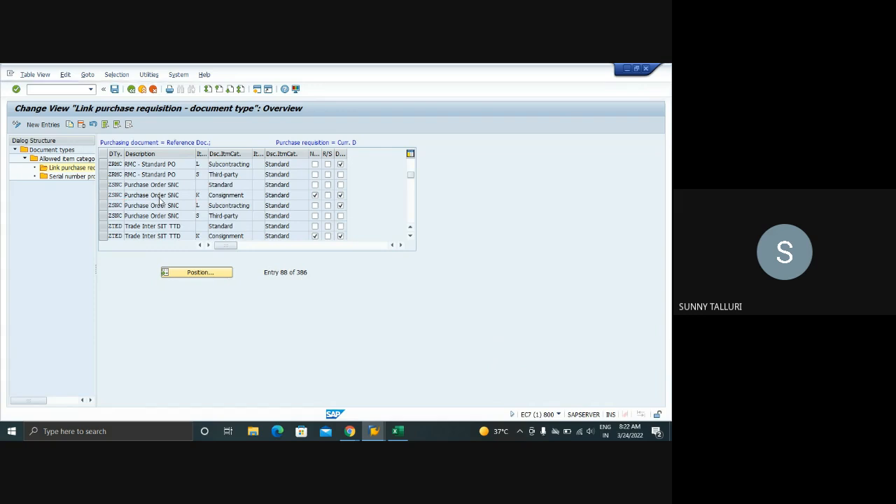
scroll(160, 198, up, 1)
scroll(160, 198, up, 1)
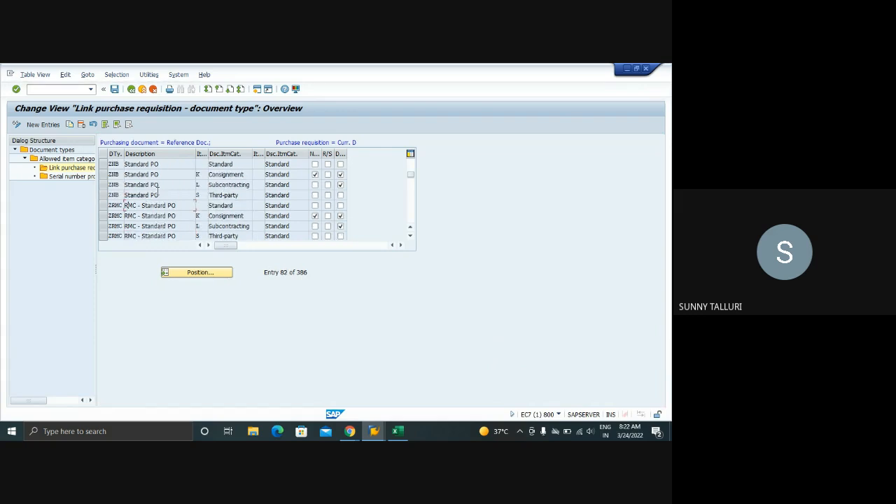
drag(161, 165, 120, 173)
click(175, 173)
scroll(175, 175, down, 2)
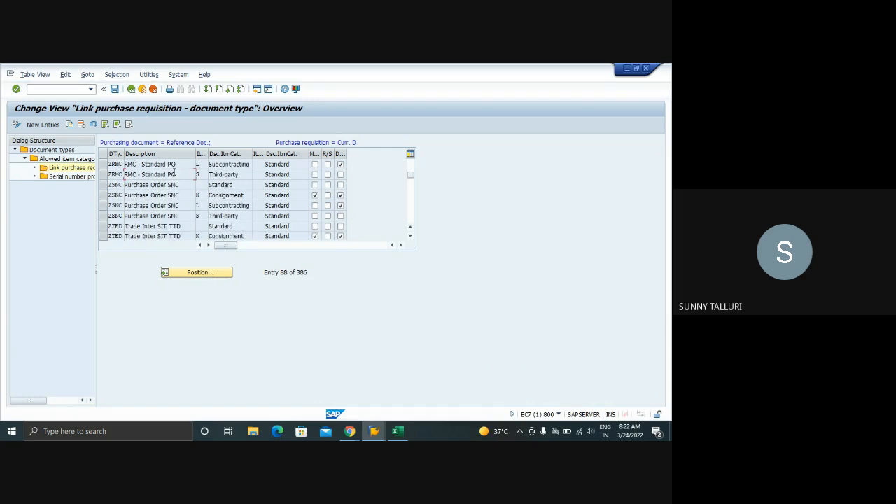
Read the field help for the No account assignment indicator in the link overview and close it
scroll(175, 174, down, 3)
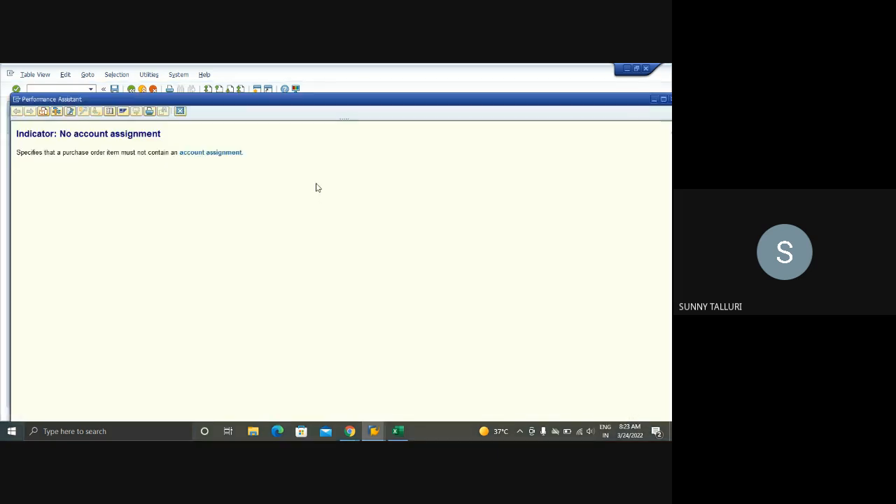
drag(17, 152, 238, 153)
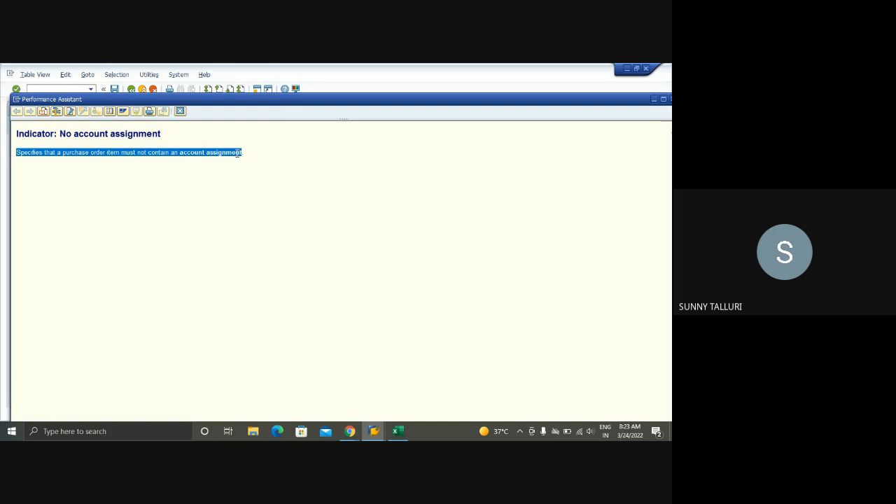
click(180, 111)
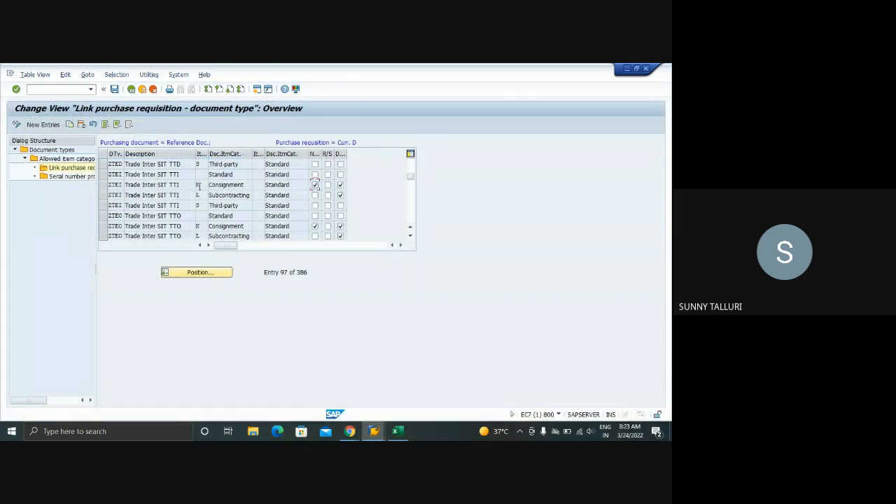
Read the field help for the Dialog Indicator on the Trade Inter SIT TTI Consignment entry and close it
click(198, 185)
click(341, 185)
key(F1)
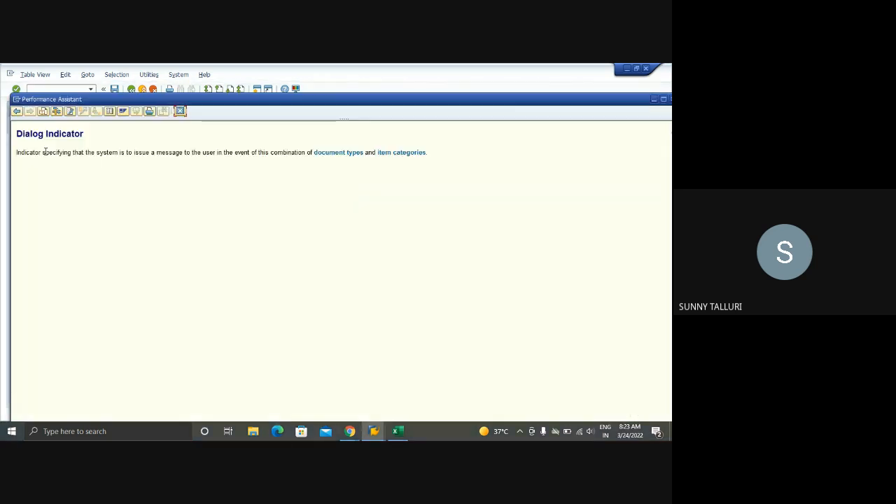
drag(16, 151, 422, 155)
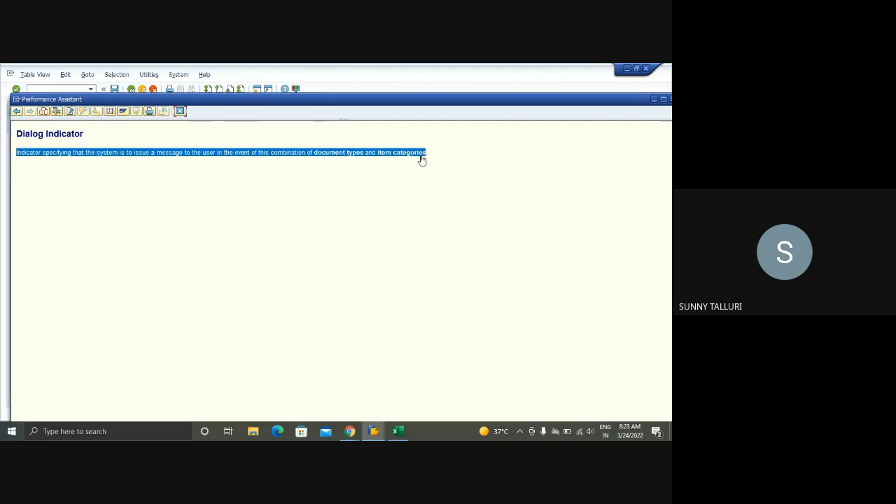
click(180, 110)
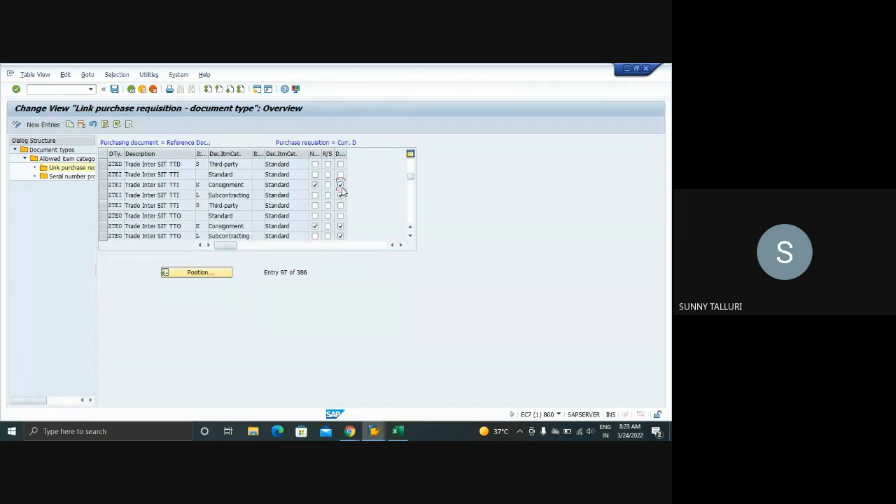
Open the serial number profiles of document type NB and review the SerUsage and EqReq settings
click(131, 89)
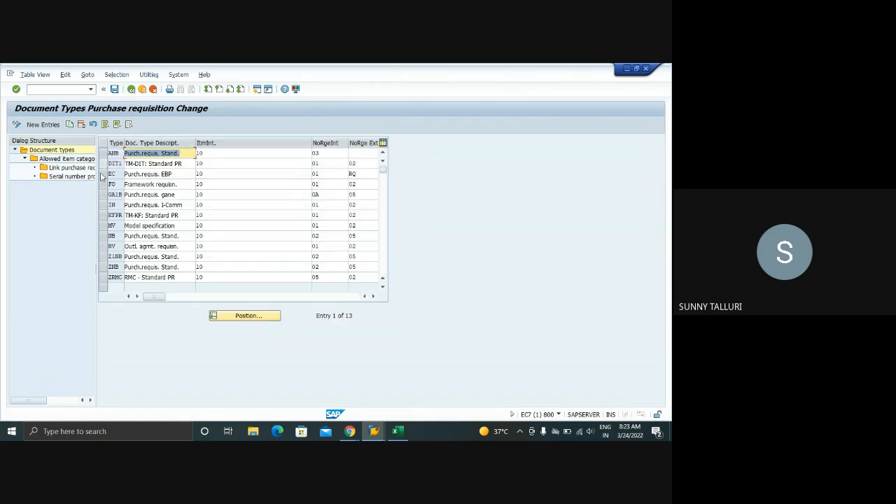
click(104, 237)
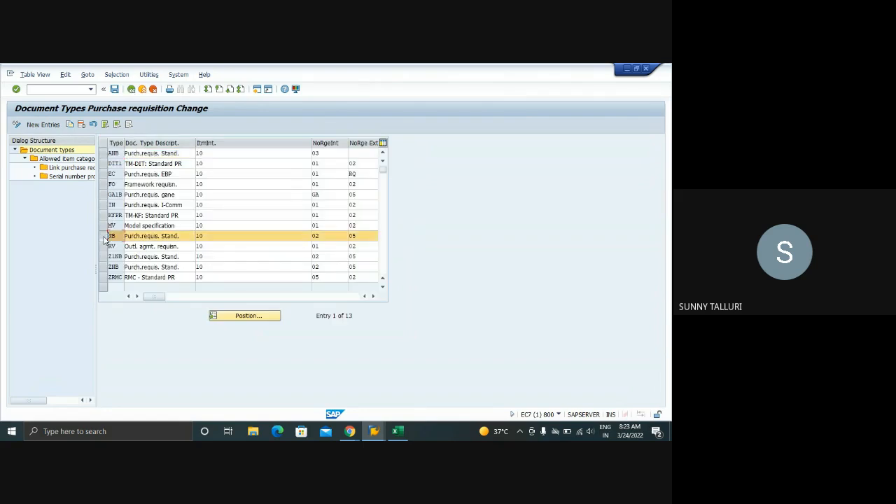
double_click(66, 178)
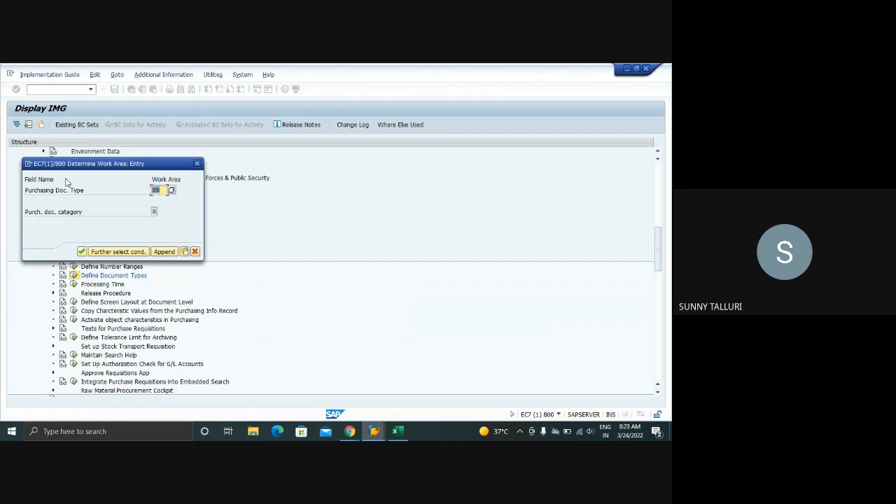
key(Return)
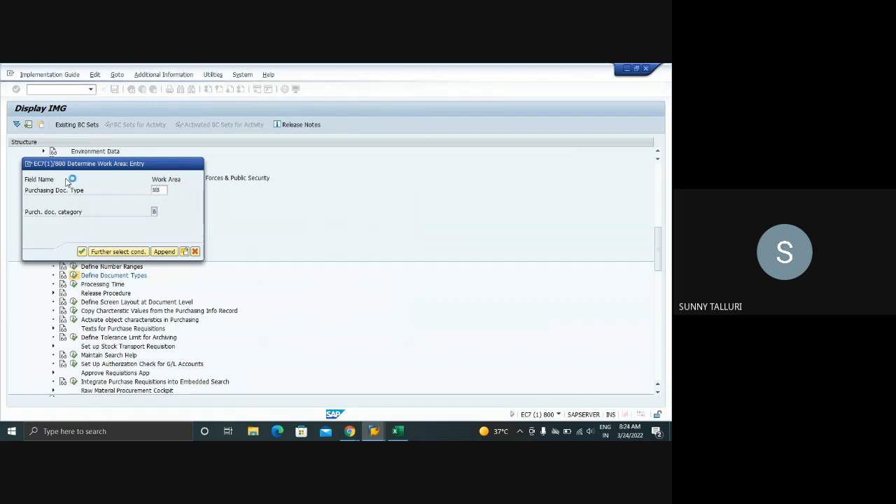
click(270, 166)
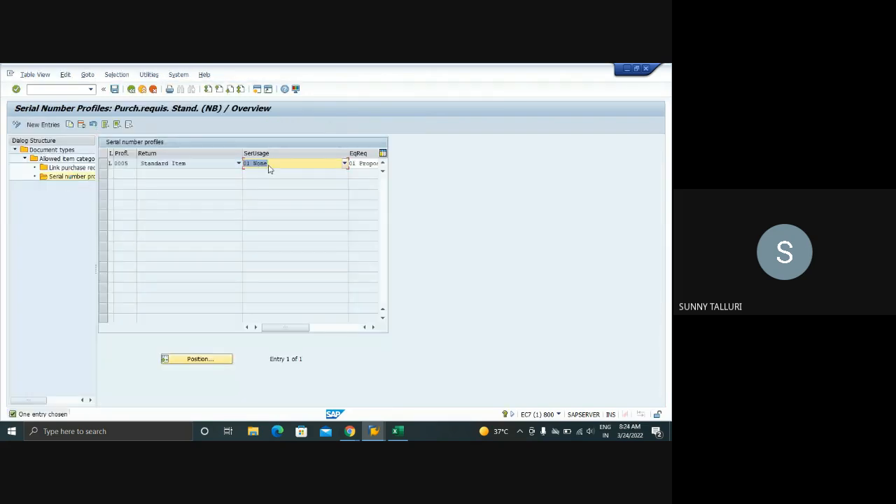
click(375, 328)
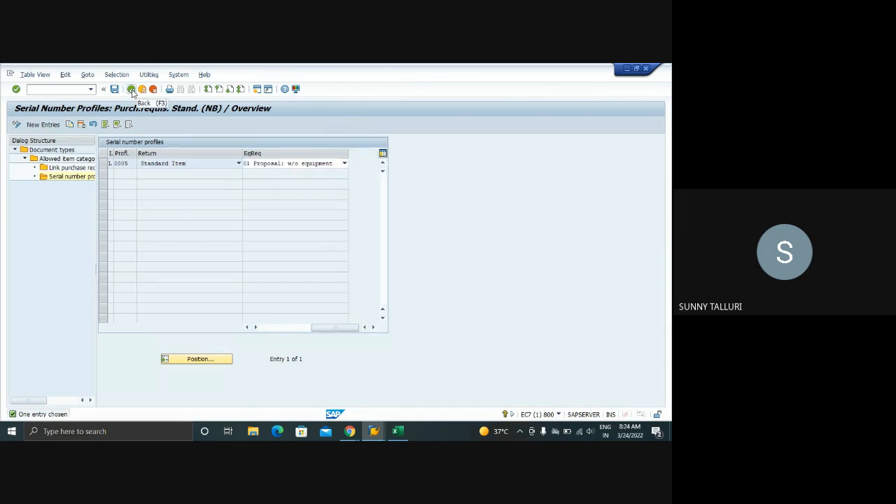
Return to the document types and open the field help for the overall release indicator of Z1NB
click(132, 90)
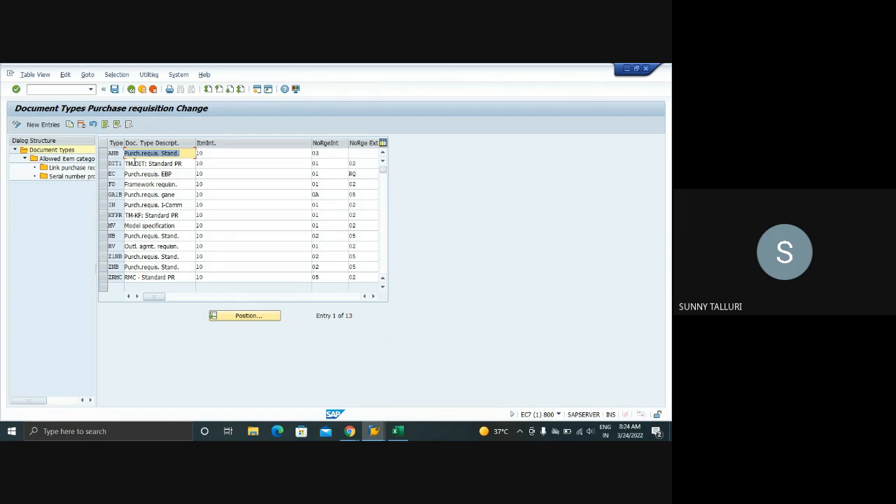
click(375, 297)
click(375, 297)
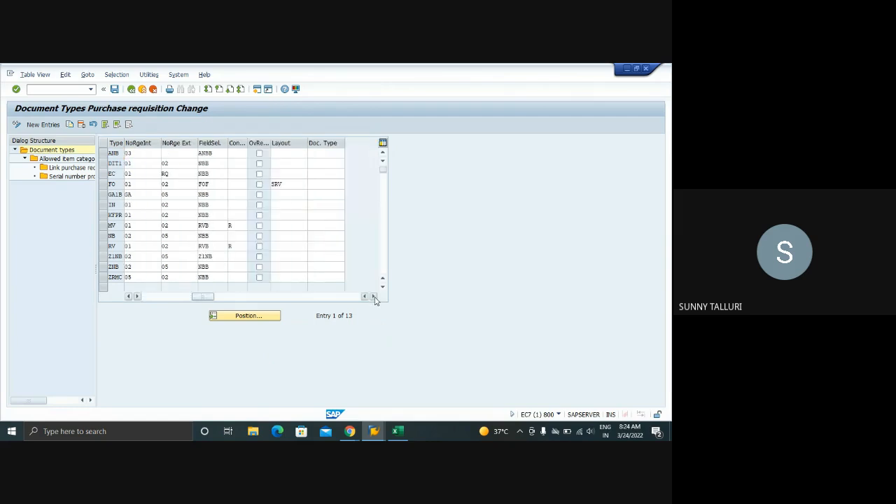
click(260, 257)
key(F1)
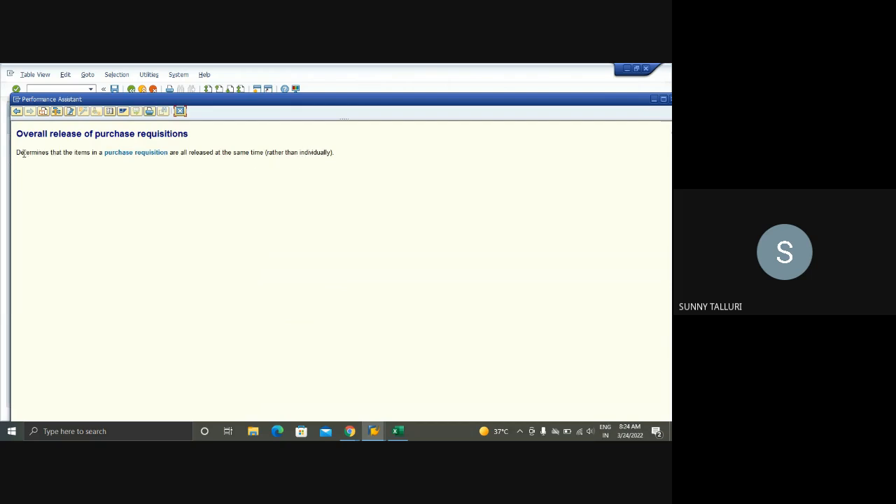
Read the help text on overall release of purchase requisitions, close it and leave the document types without saving
drag(15, 155, 338, 160)
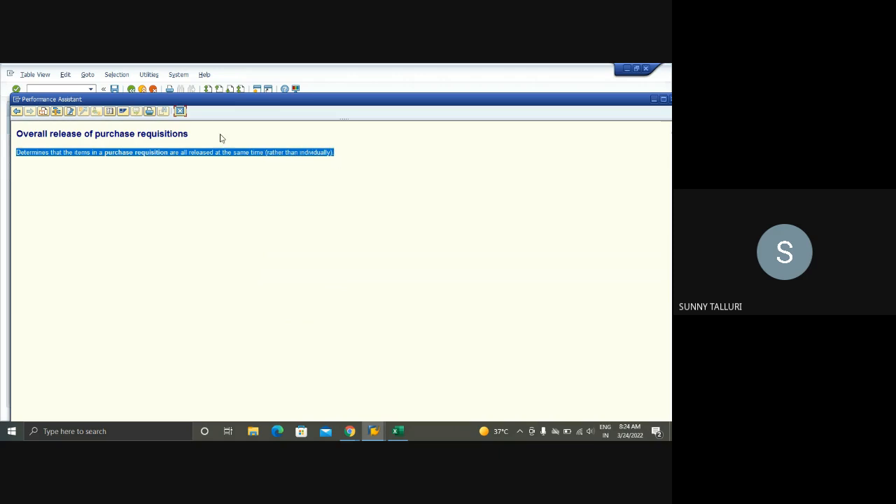
click(180, 111)
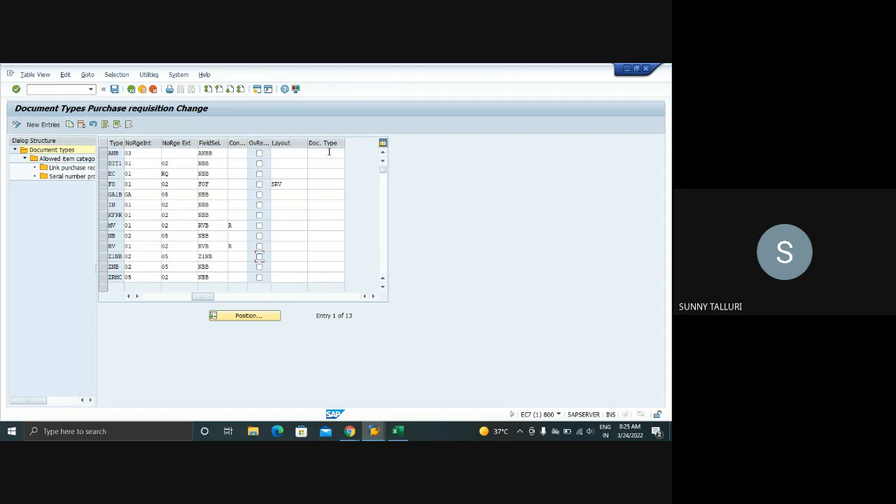
click(133, 91)
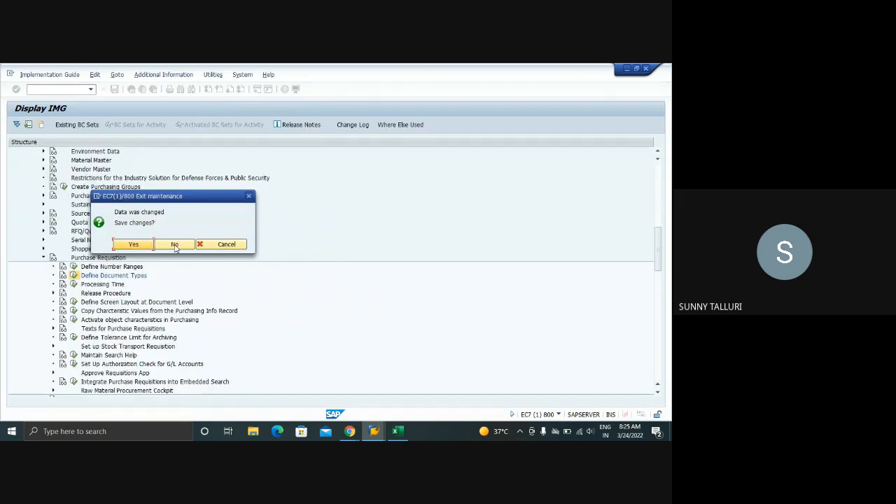
click(175, 245)
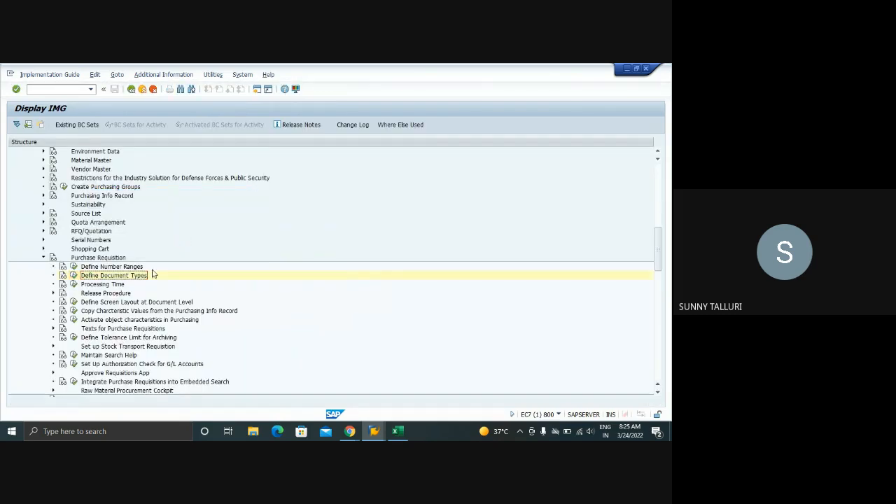
Look up the transaction code of Define Number Ranges for purchase requisitions and record OMH7 in cell B5 of the Excel training sheet
click(73, 268)
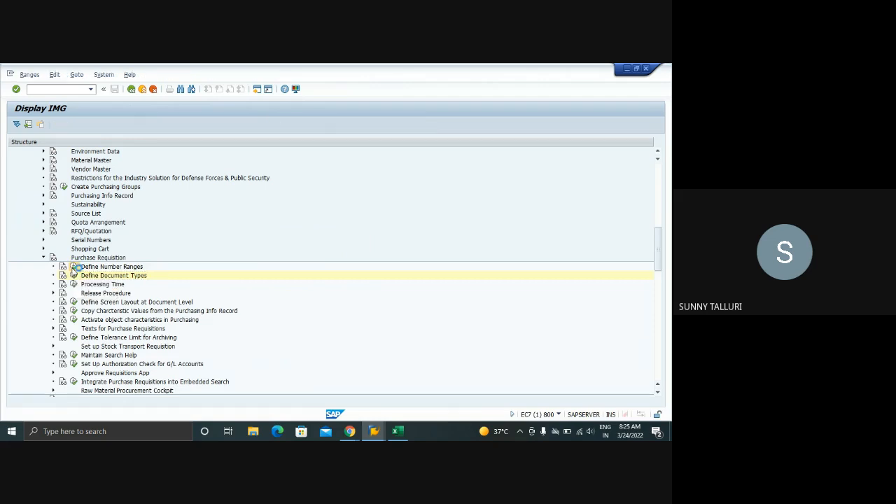
click(560, 416)
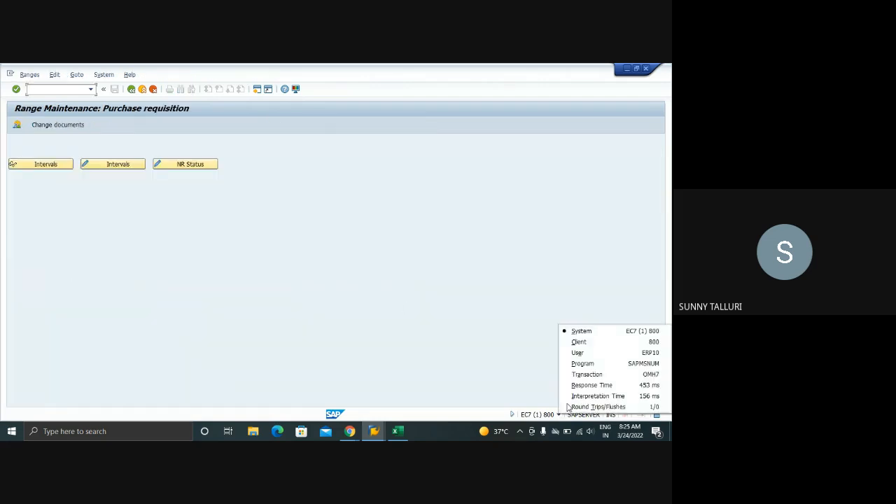
click(397, 431)
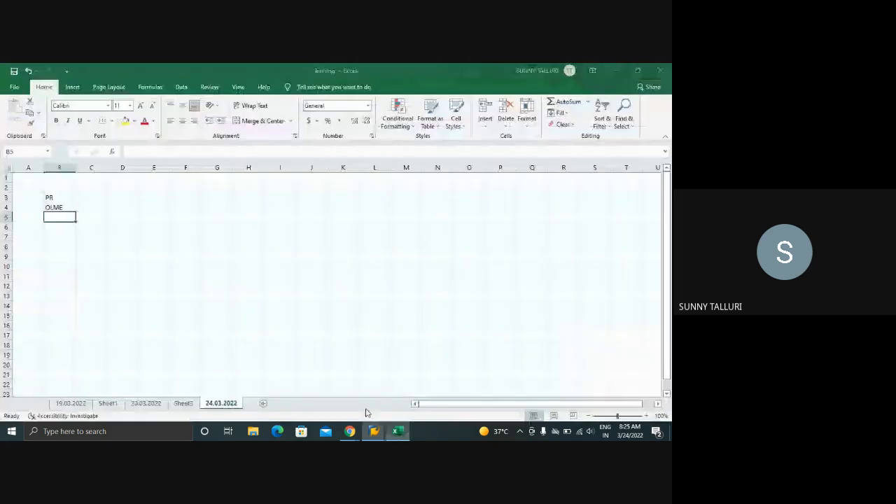
text(OMH7)
click(48, 225)
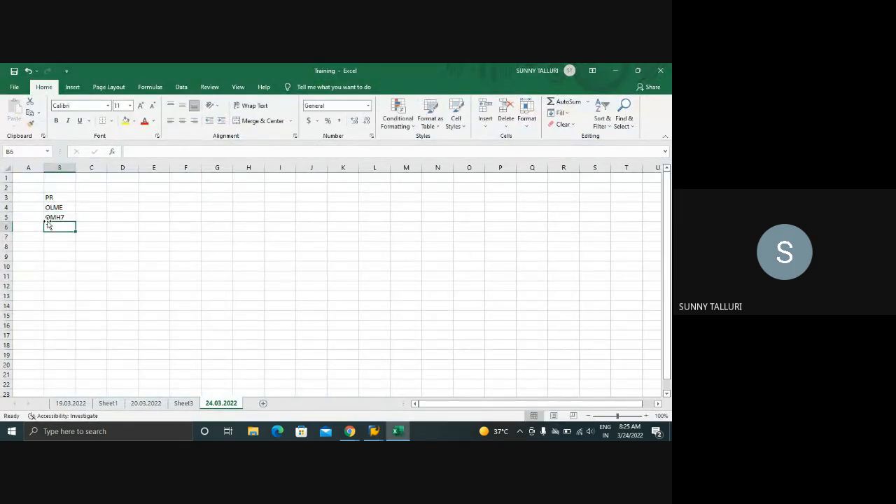
Switch back to SAP, open the purchase requisition number range intervals for maintenance and examine intervals 02 and 03
key(super+Tab)
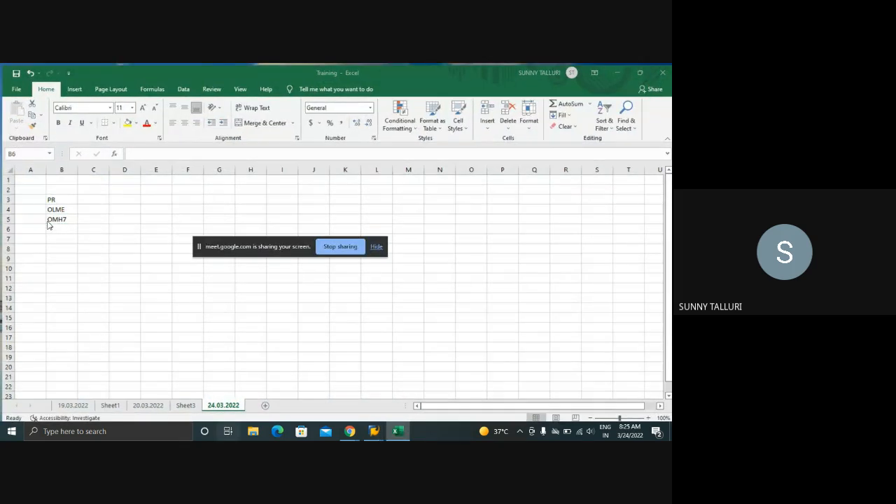
key(super+Tab)
key(alt+Tab)
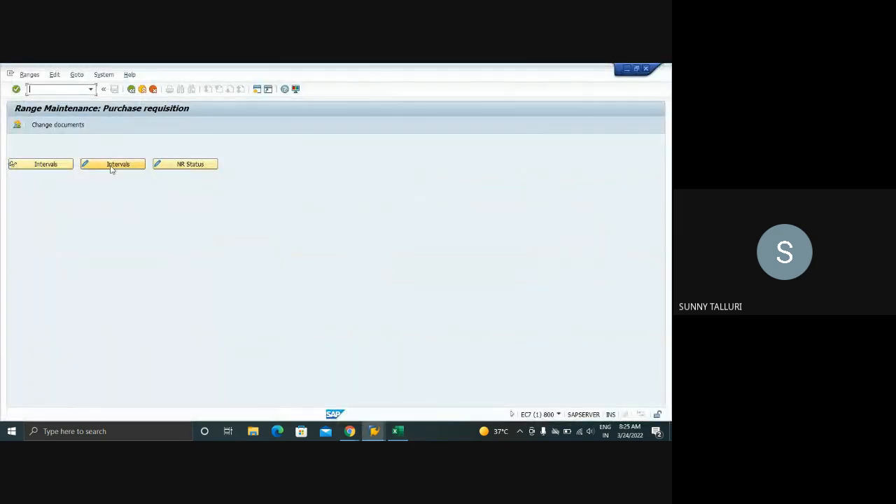
click(110, 168)
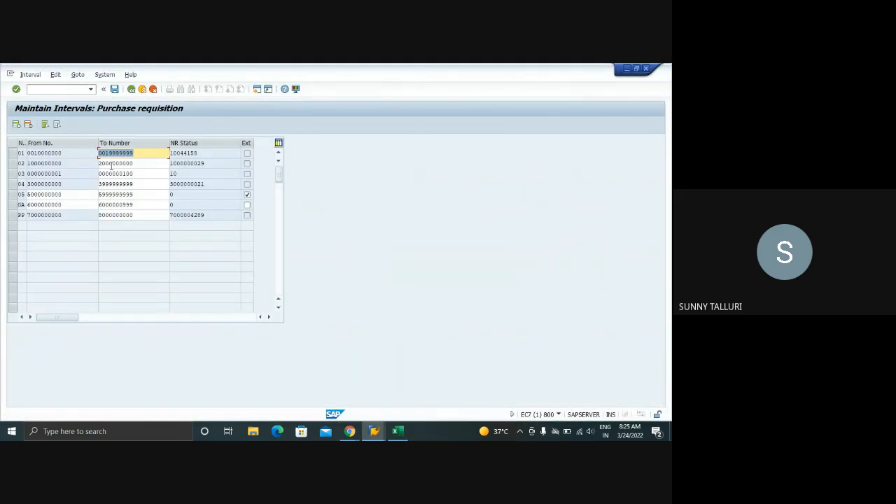
drag(12, 163, 11, 177)
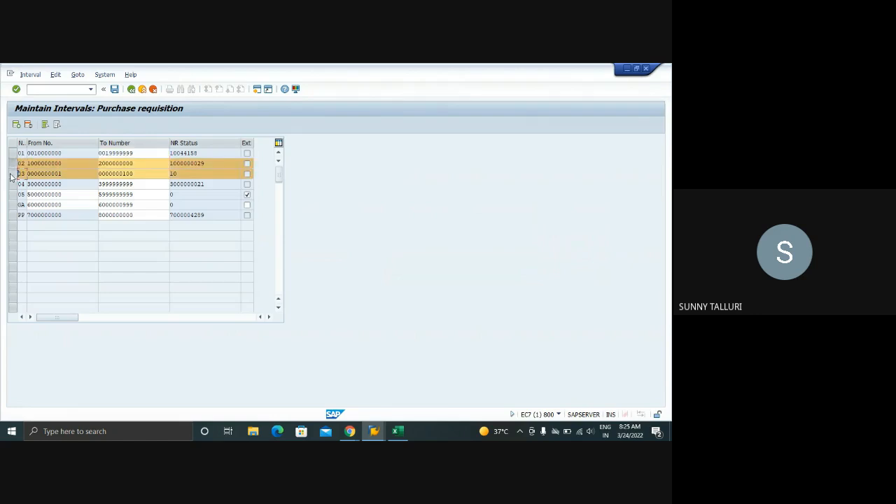
click(11, 173)
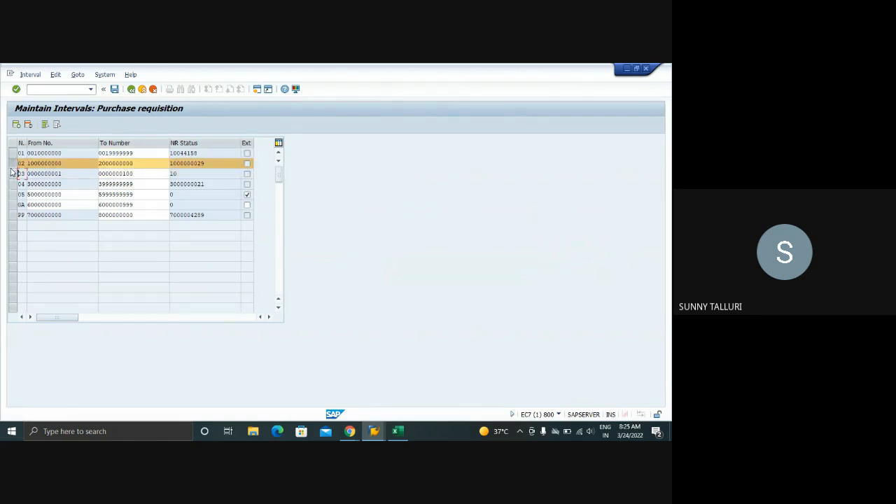
click(11, 163)
click(12, 173)
click(12, 163)
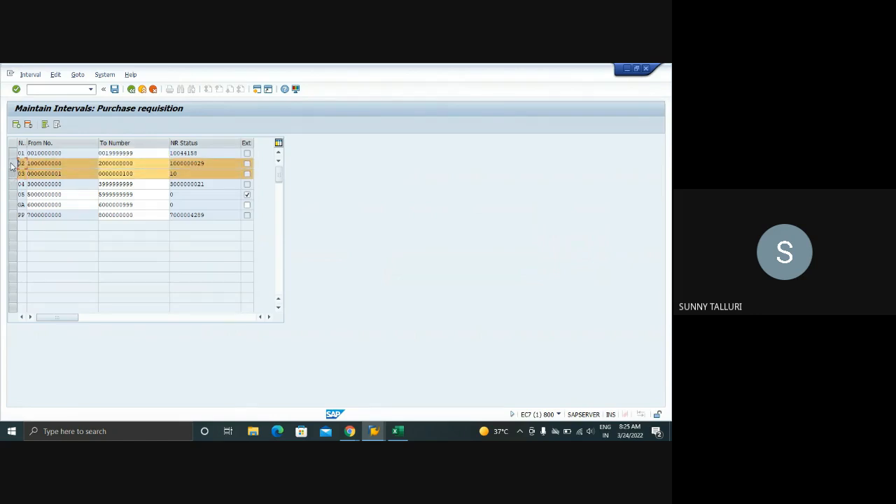
click(12, 174)
click(11, 164)
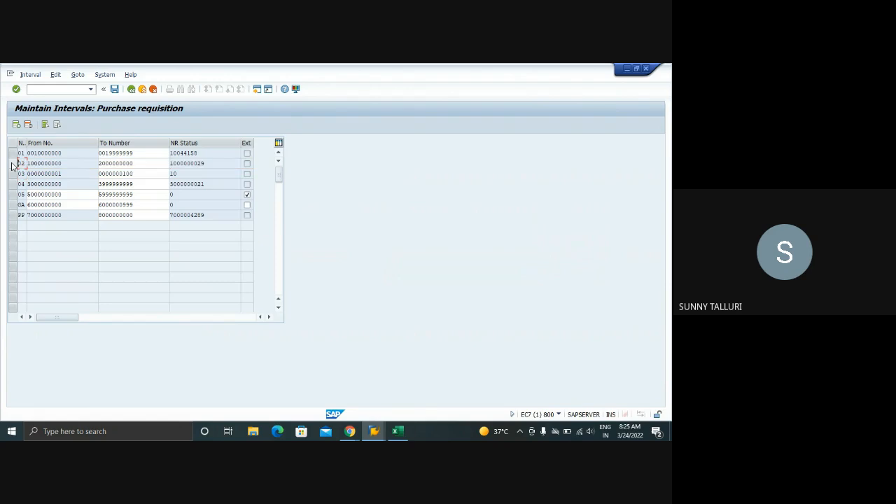
Leave the interval maintenance and review the number range overview and its change documents, marking the BANF entry
click(132, 89)
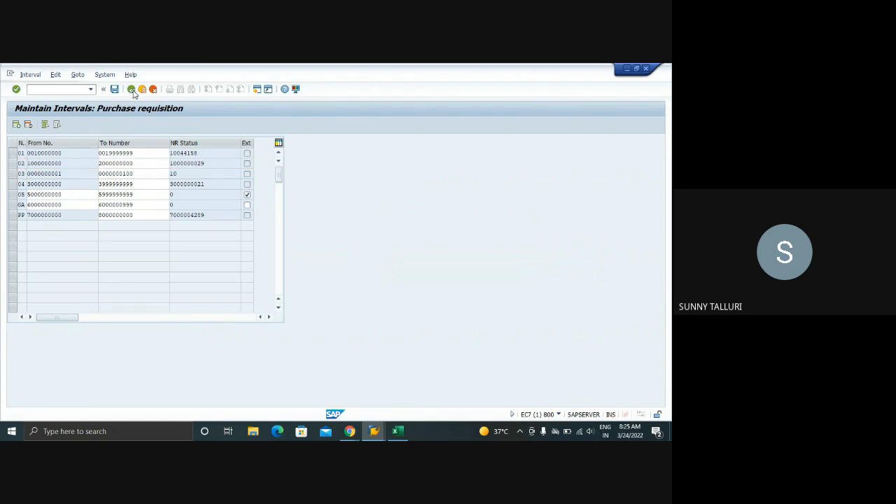
click(17, 125)
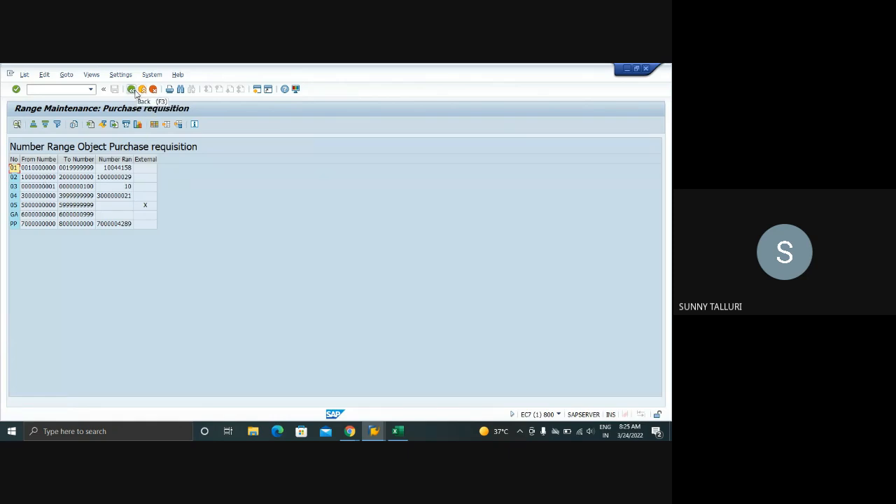
click(133, 91)
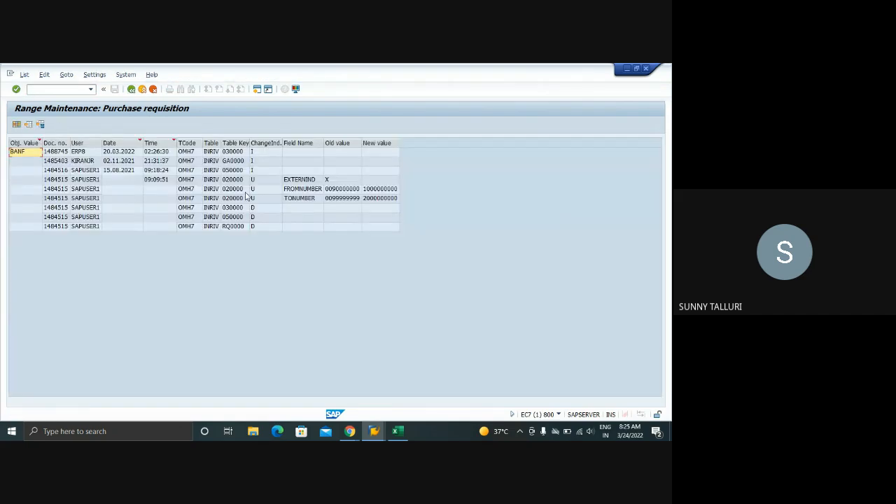
click(26, 155)
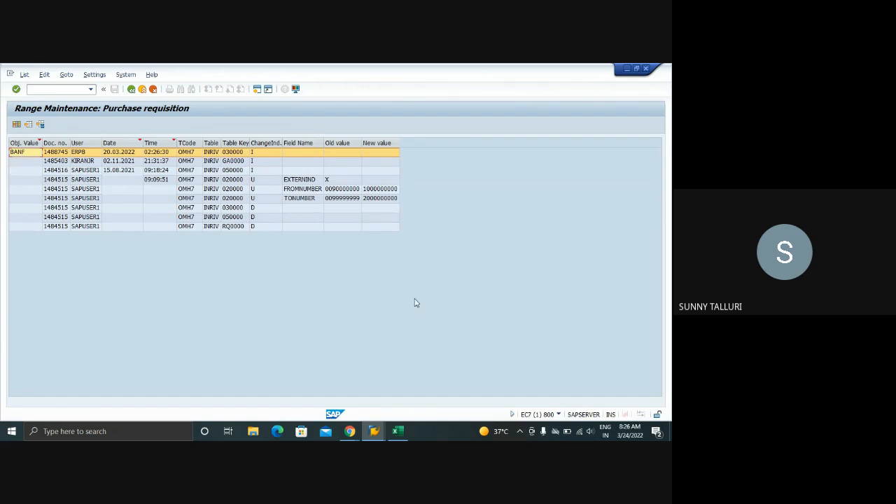
Record the object value BANF in cell B6 of the Excel training sheet, below OMH7
click(397, 432)
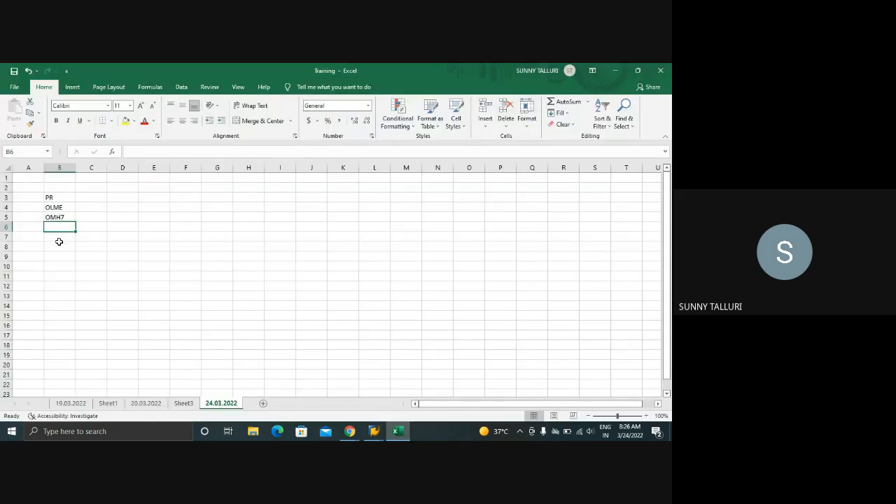
text(B)
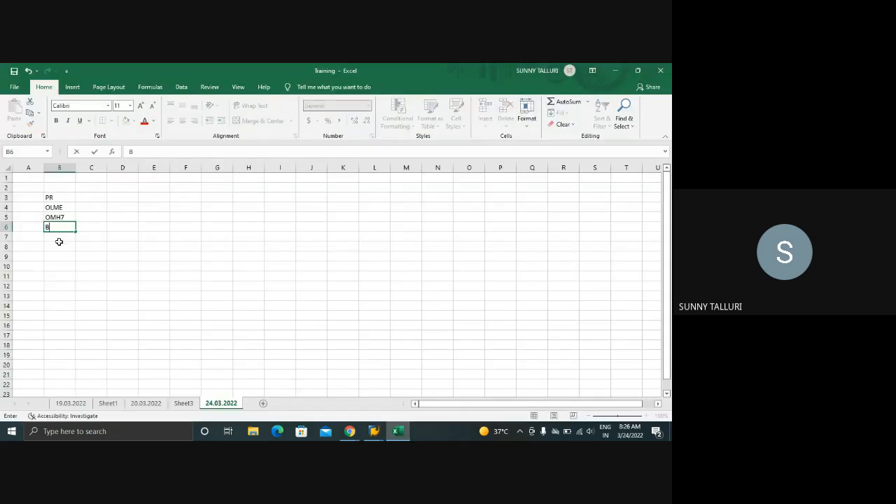
text(ANF)
key(Return)
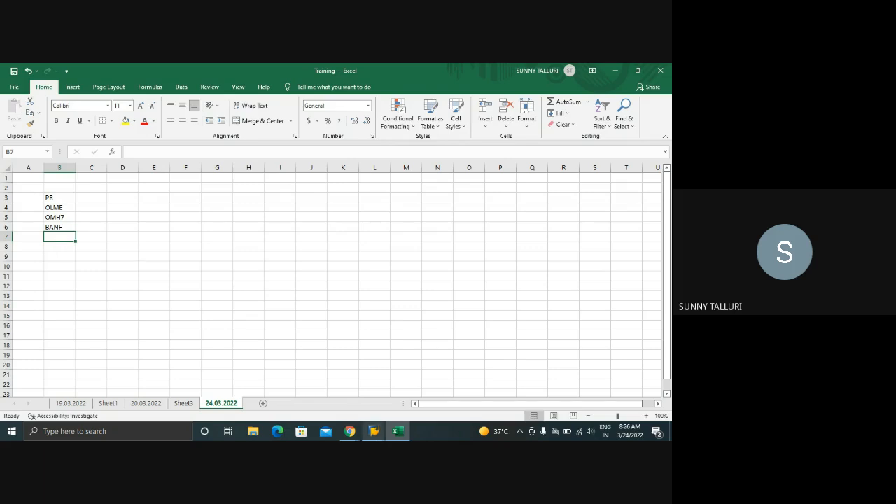
Switch back to SAP, leave the change documents, view the number range status and return to the IMG structure
click(374, 431)
click(386, 409)
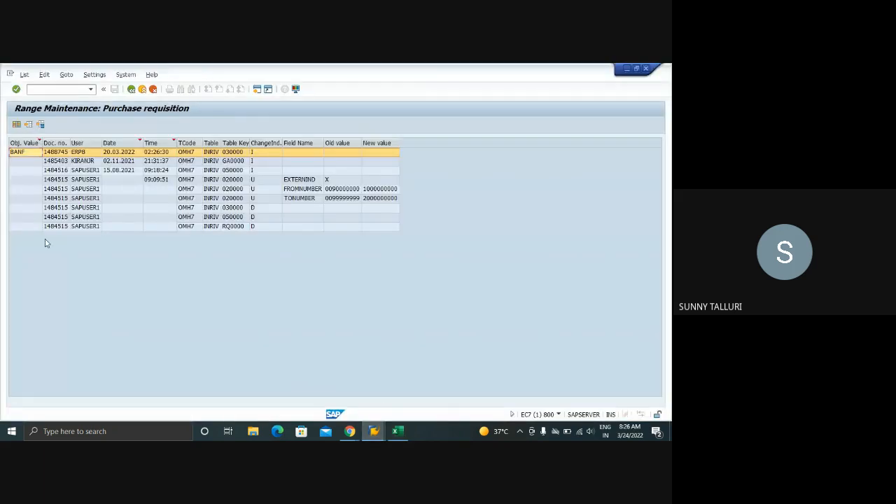
click(131, 90)
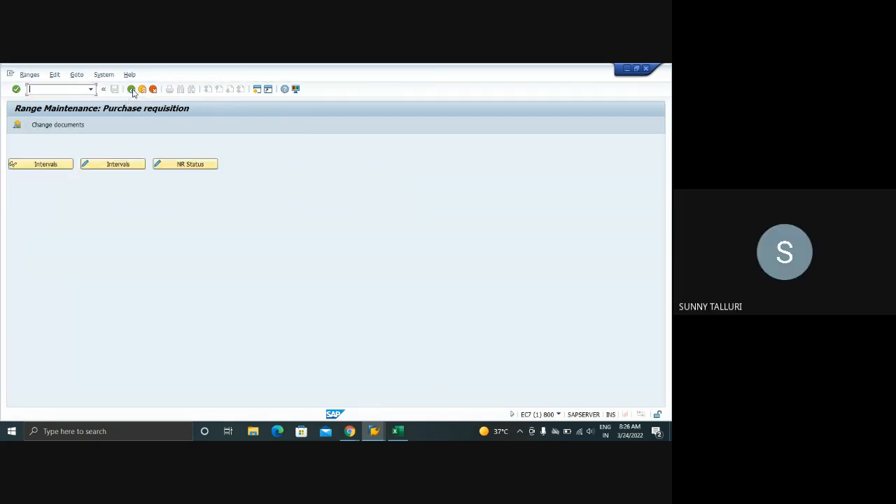
click(177, 165)
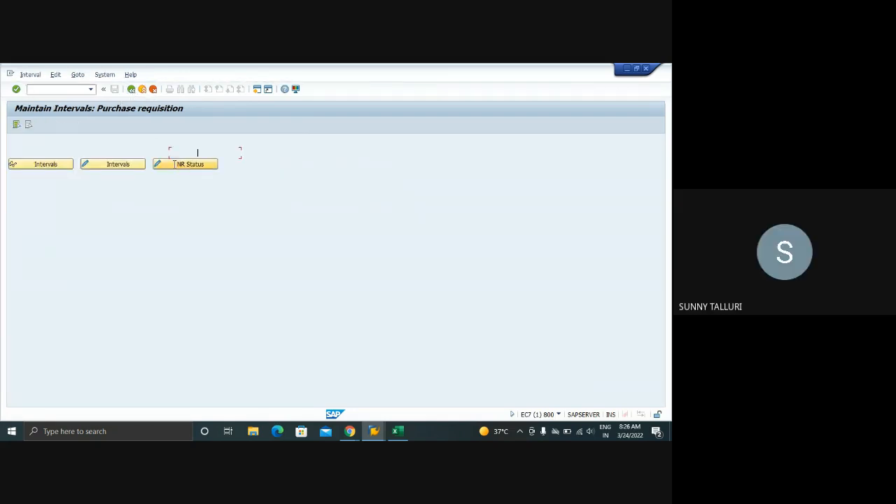
click(132, 89)
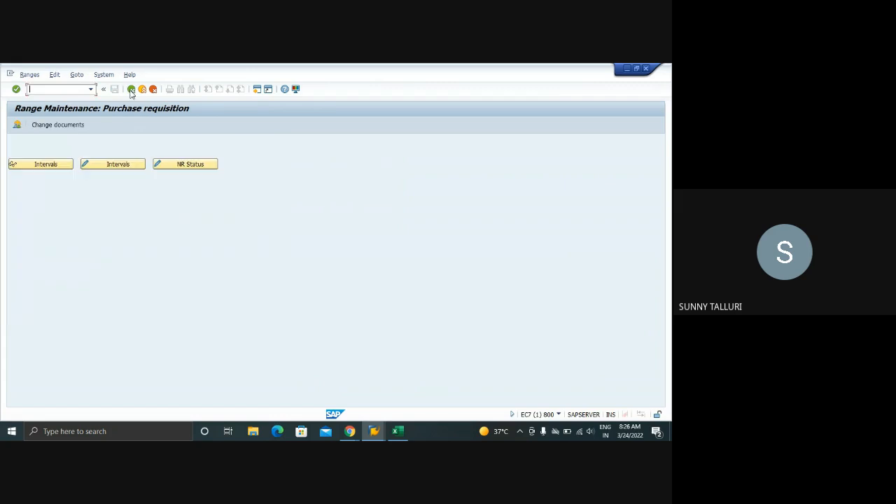
click(132, 89)
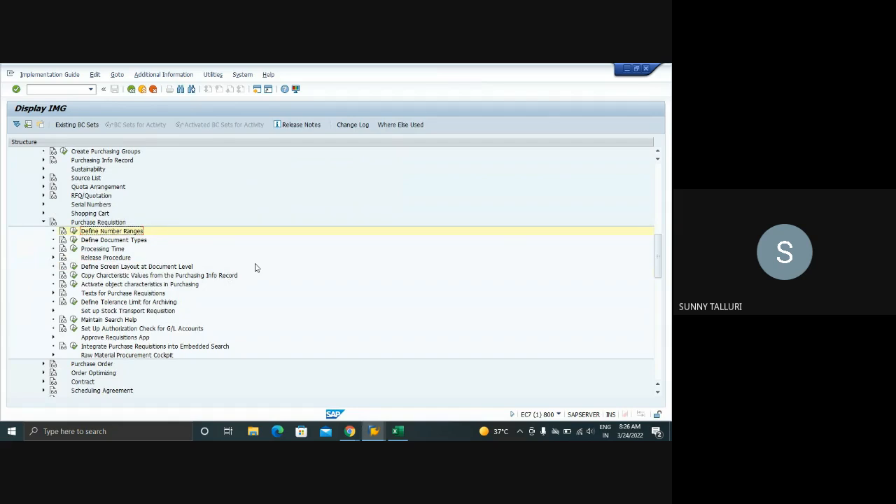
Open Copy Characteristic Values from the Purchasing Info Record, position to type NB, category B, and review the first entry's options, keeping No Data Transfer
click(76, 276)
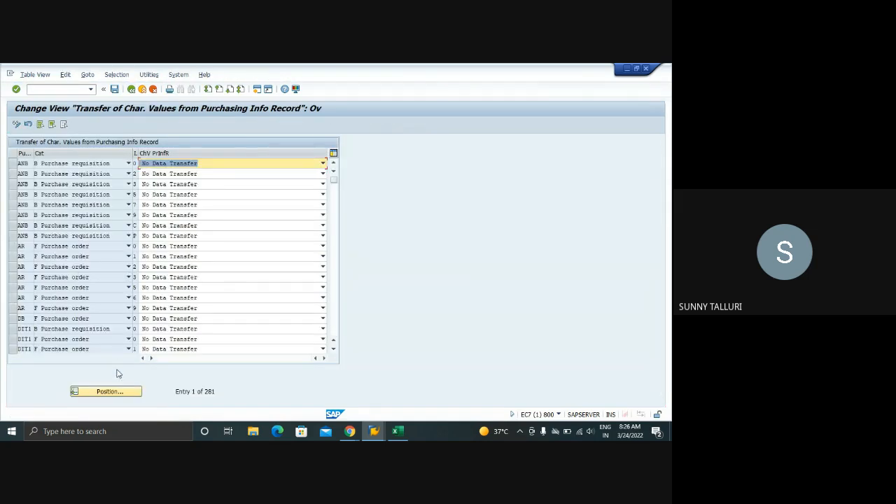
click(116, 392)
text(NB)
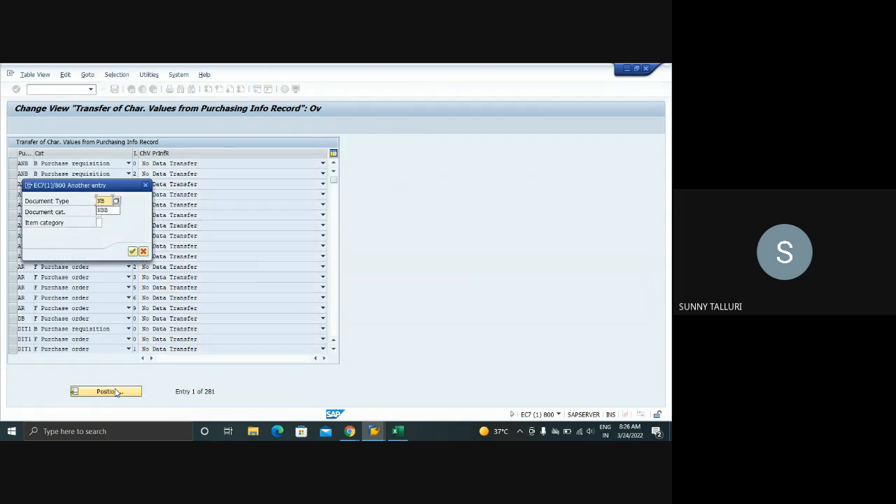
key(Tab)
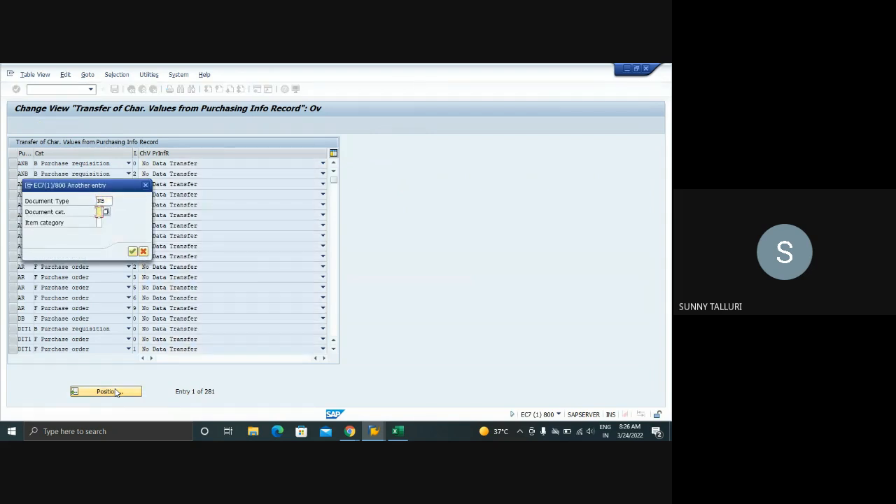
key(Return)
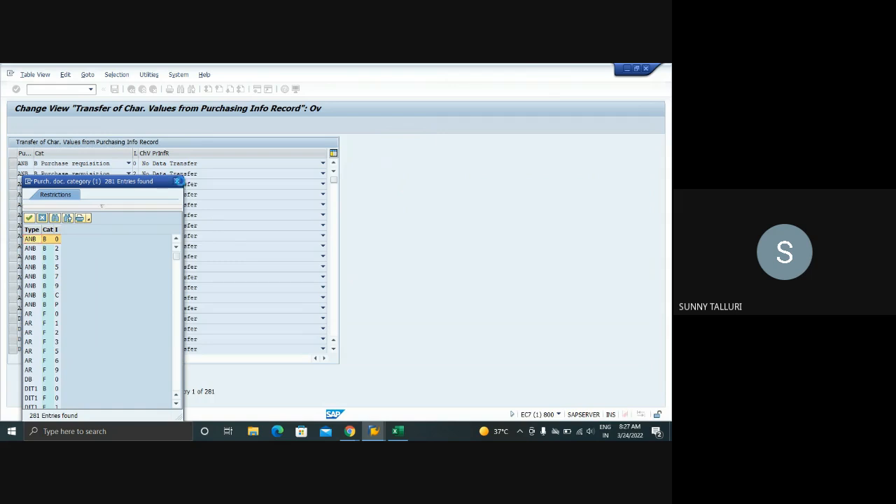
click(178, 182)
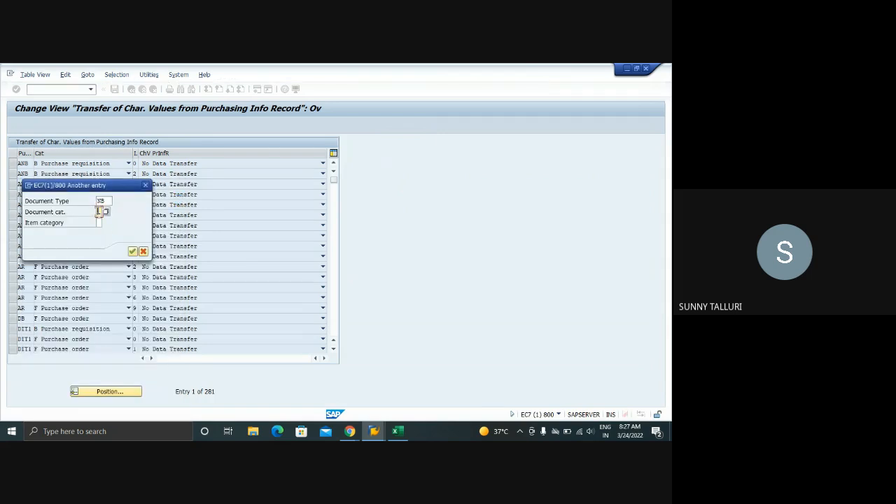
text(B)
key(Return)
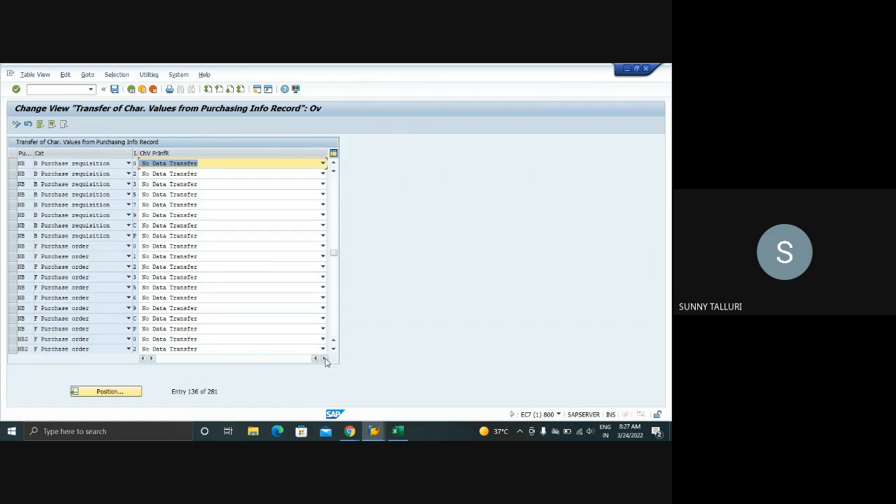
click(201, 166)
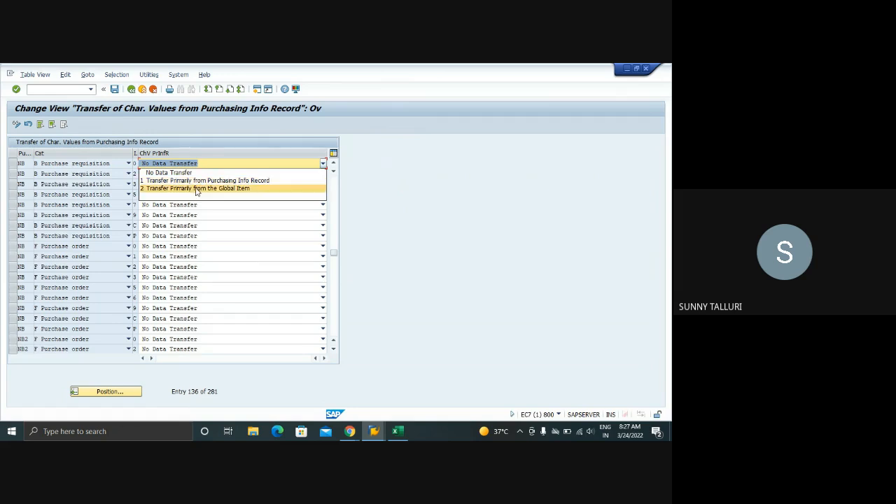
click(191, 173)
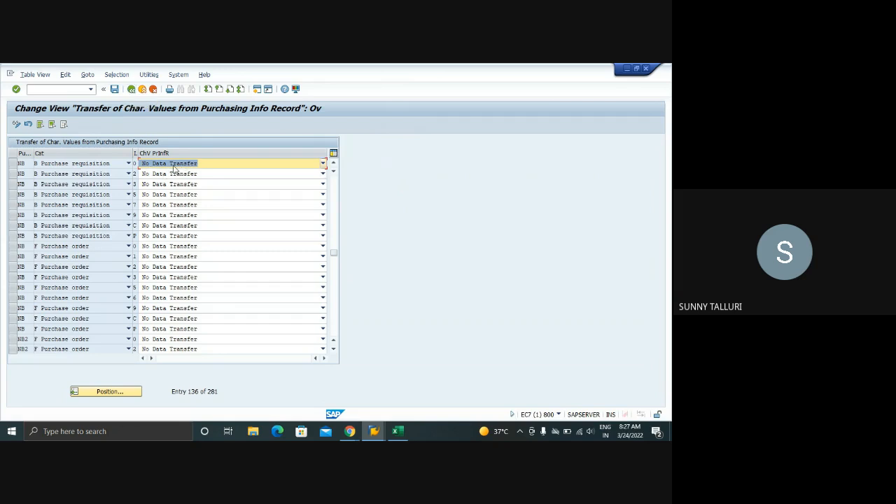
Return to the IMG structure and expand the Texts for Purchase Requisitions node
click(132, 89)
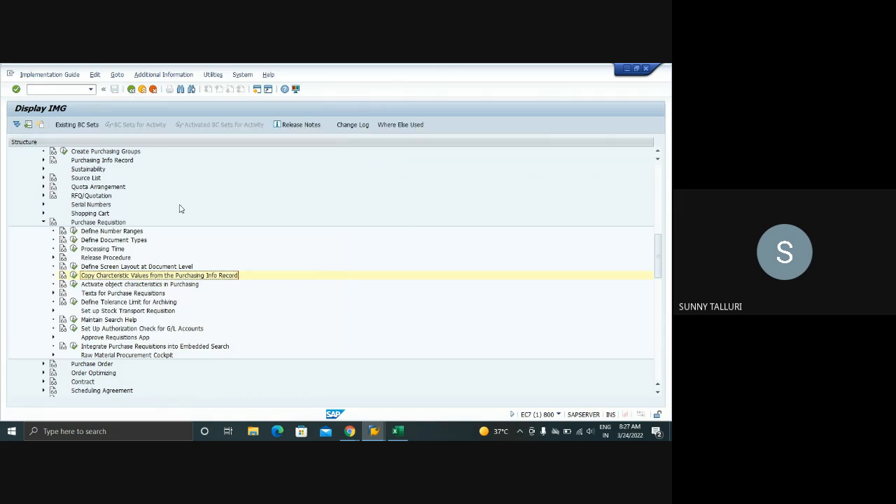
click(53, 293)
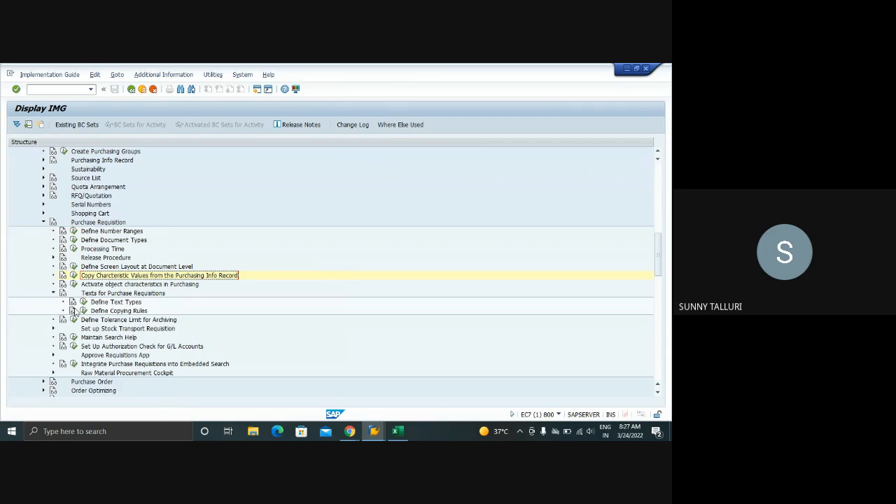
Open transaction ME51N in a new session and choose the NB standard purchase requisition document type
mouse_move(374, 432)
click(405, 403)
click(40, 91)
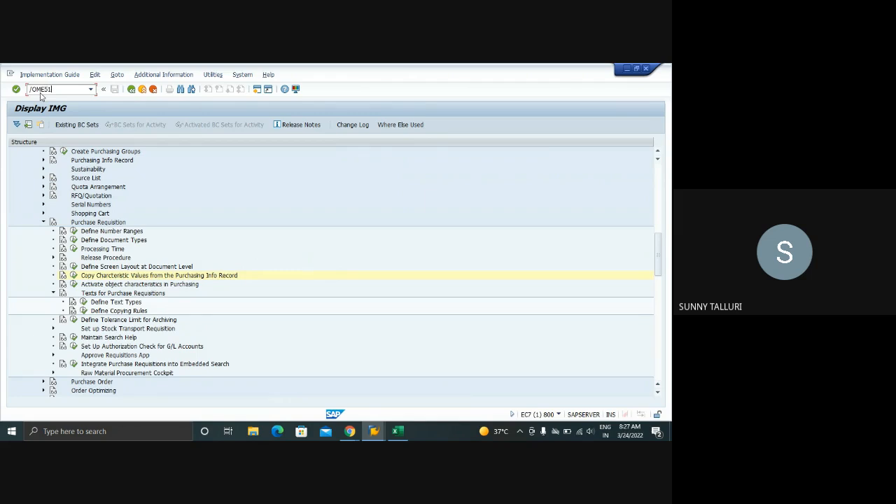
text(/OME51N)
key(Return)
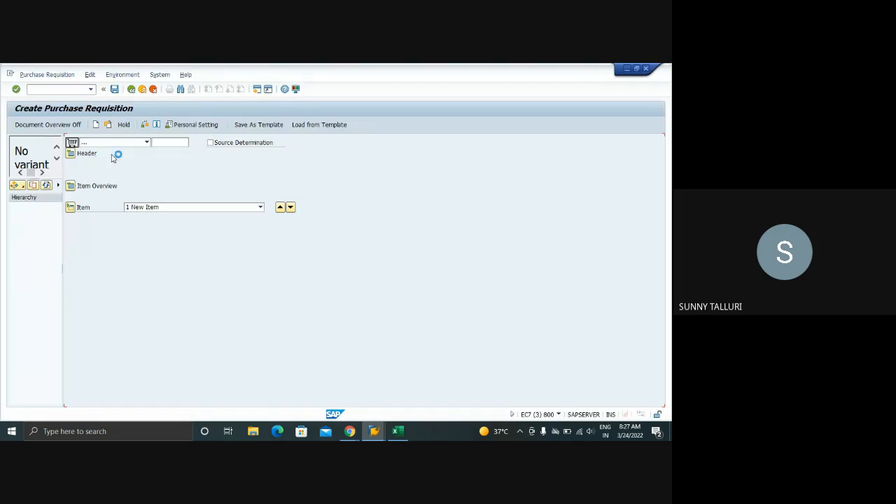
click(147, 143)
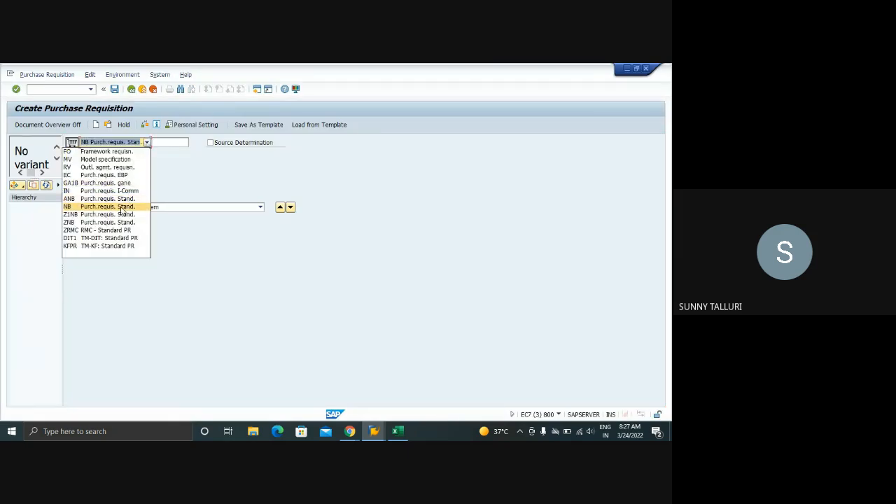
click(123, 208)
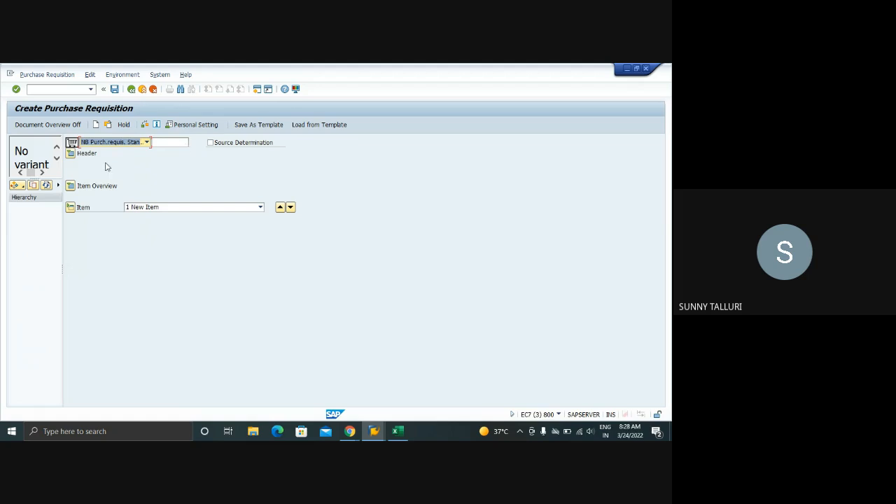
Expand the requisition's header texts and item overview, collapse the item detail, and keep document type NB
click(70, 154)
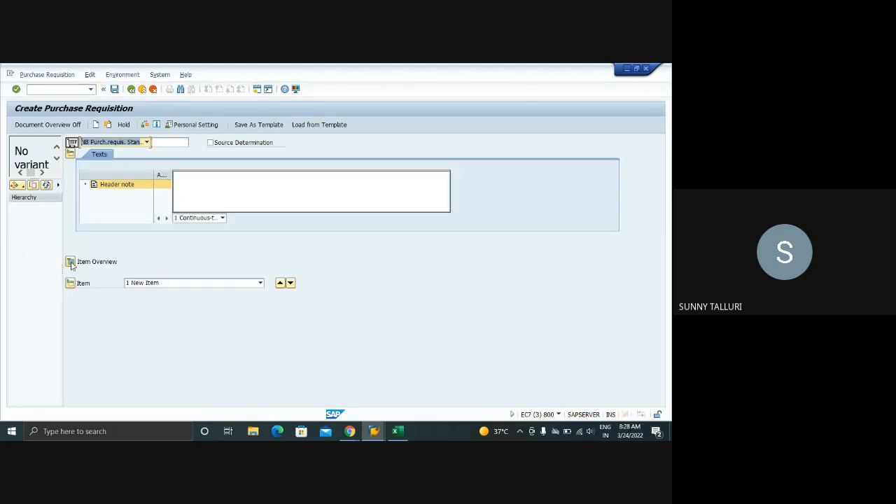
click(70, 263)
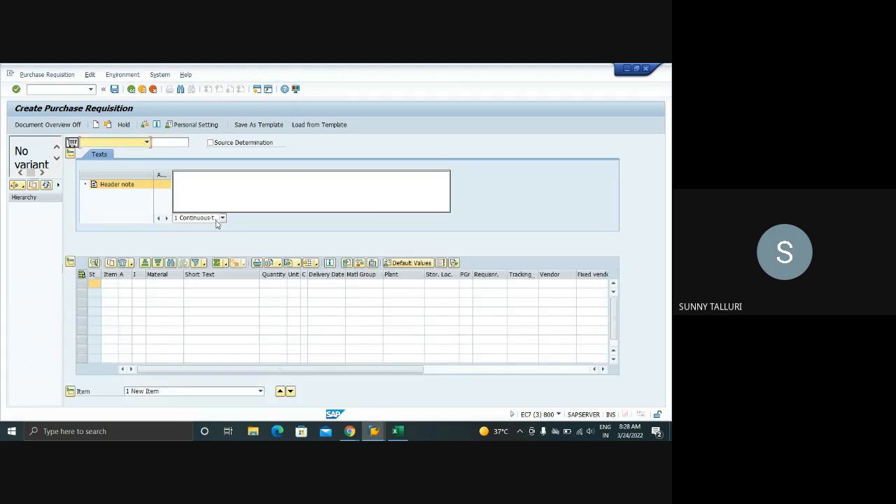
click(221, 218)
click(193, 183)
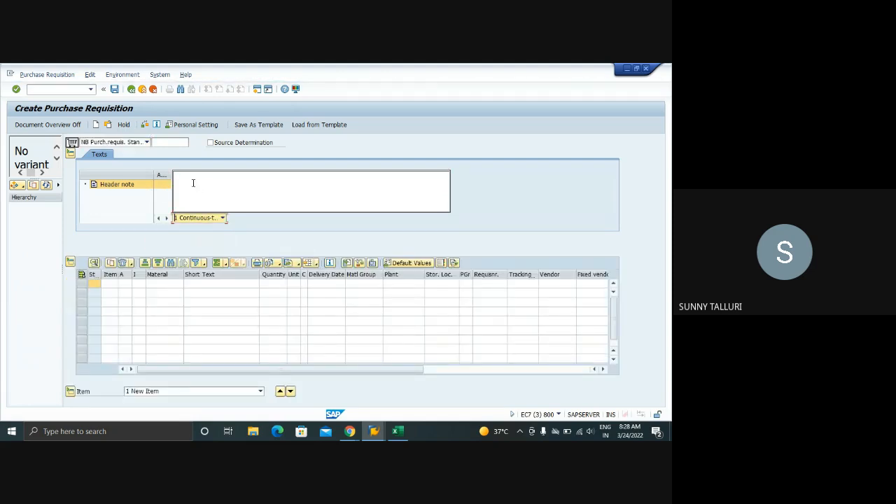
click(70, 392)
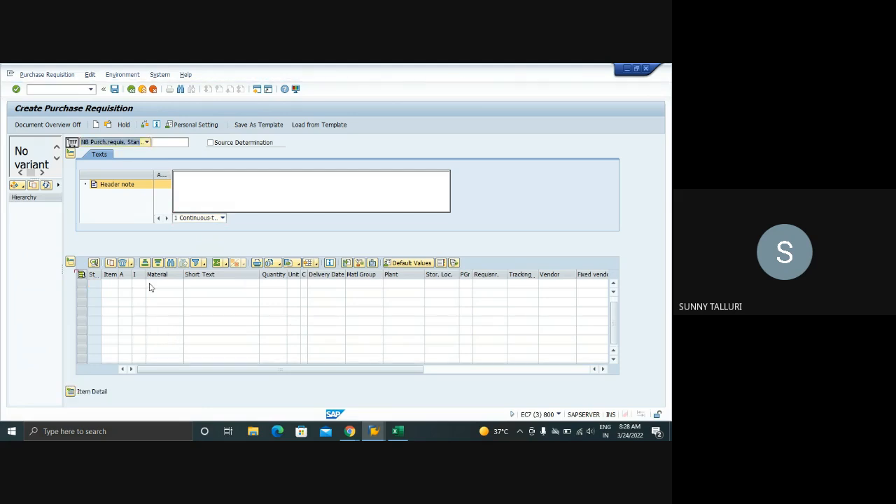
click(147, 143)
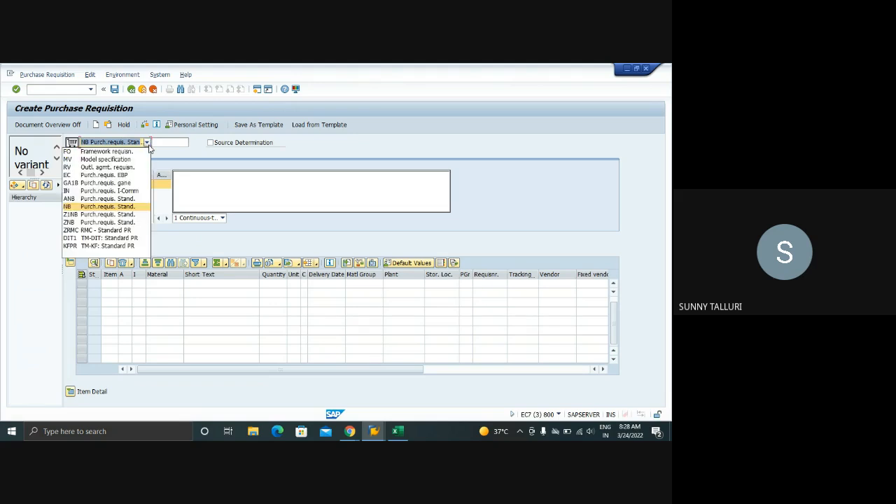
click(116, 209)
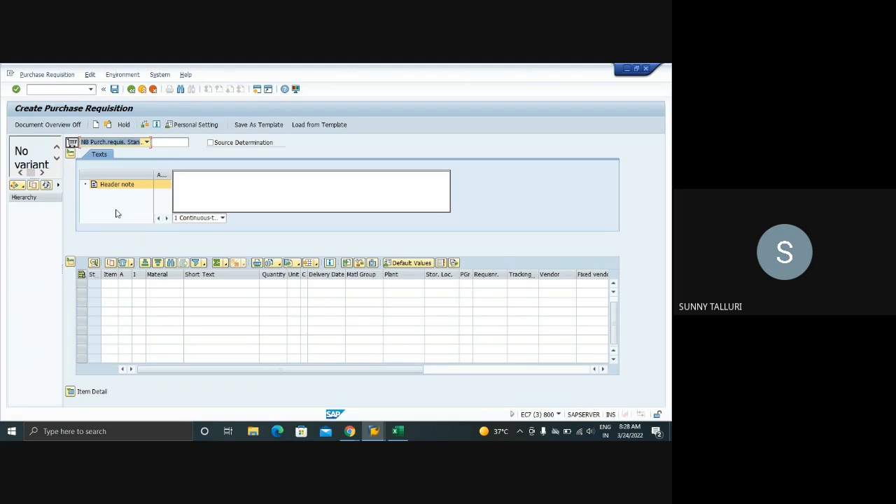
Try to display the info record for the vendor and material DCP through ME13 in a new session, stopping the transaction
click(61, 90)
text(/OME13)
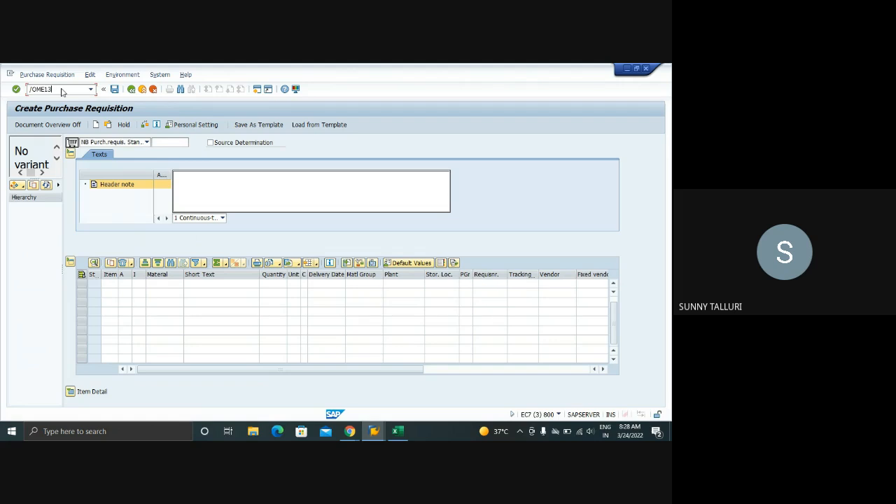
key(Return)
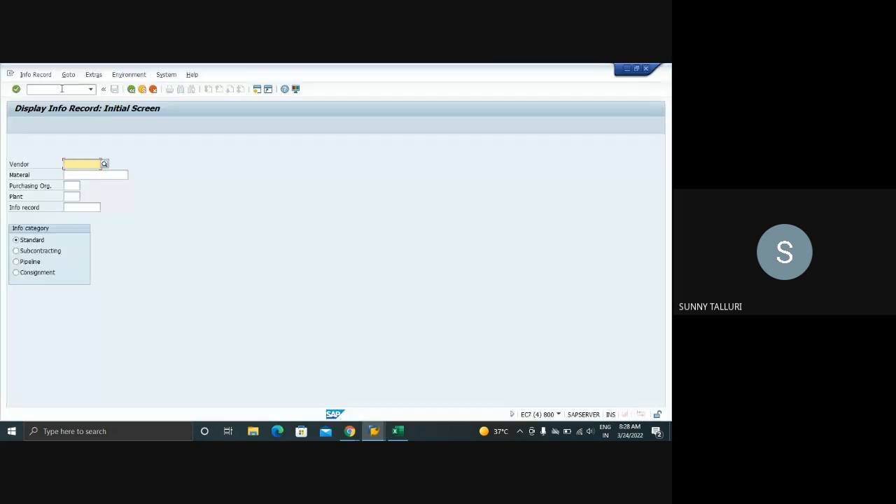
text(1021)
click(73, 175)
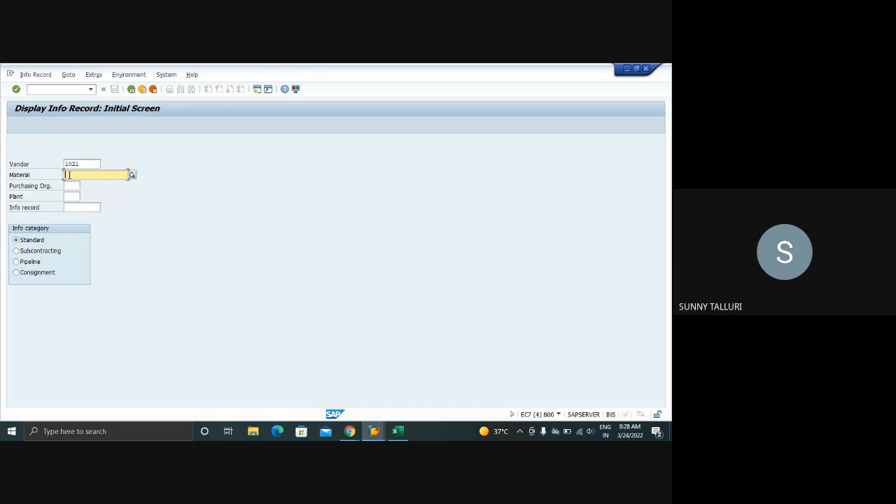
text(DCP)
key(Return)
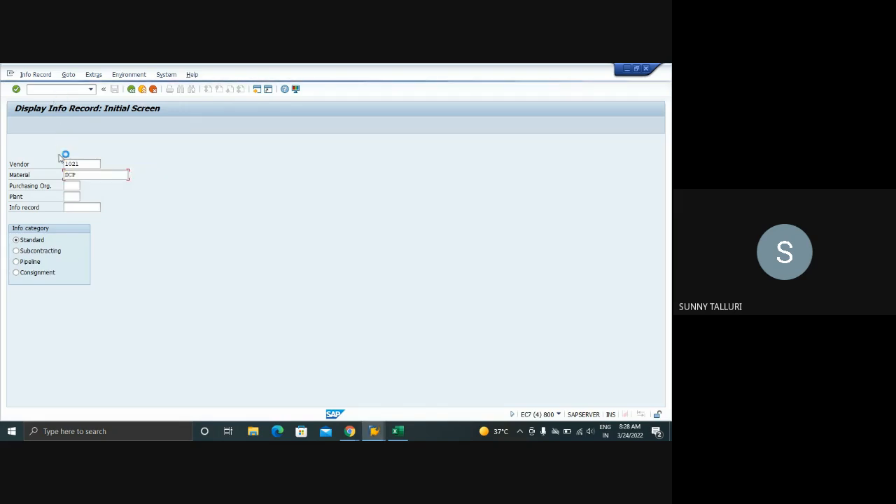
click(9, 74)
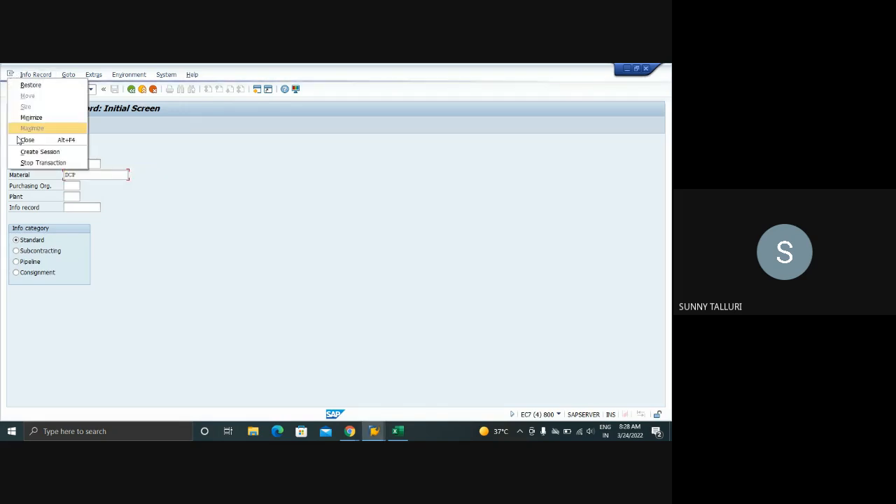
click(35, 163)
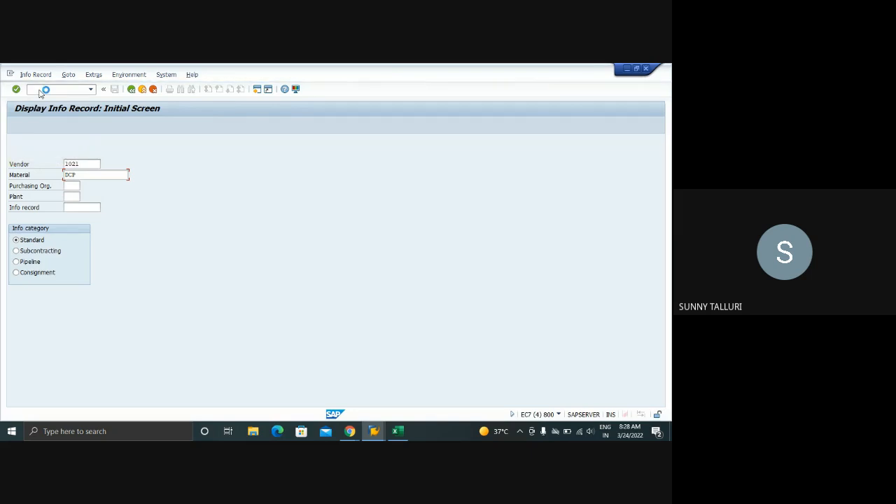
Open the General Table Display with transaction SE16N and load the change document header table CDHDR
text(/NSE16N)
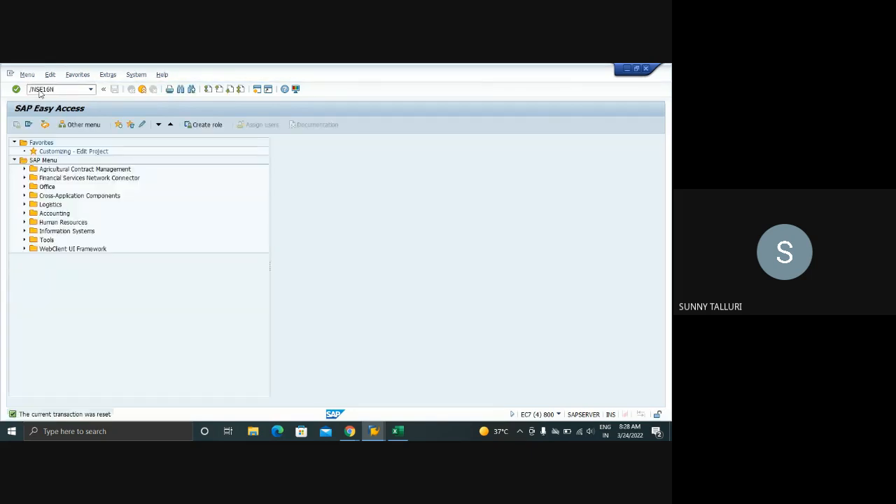
key(Return)
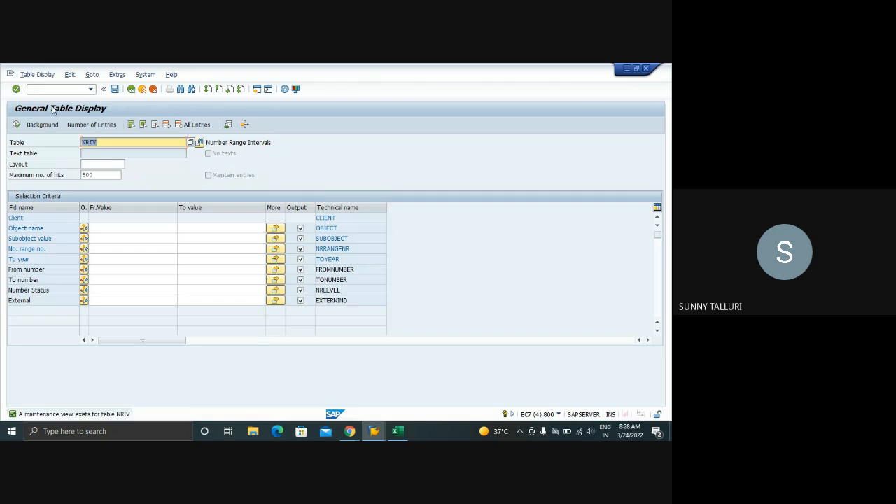
text(CD)
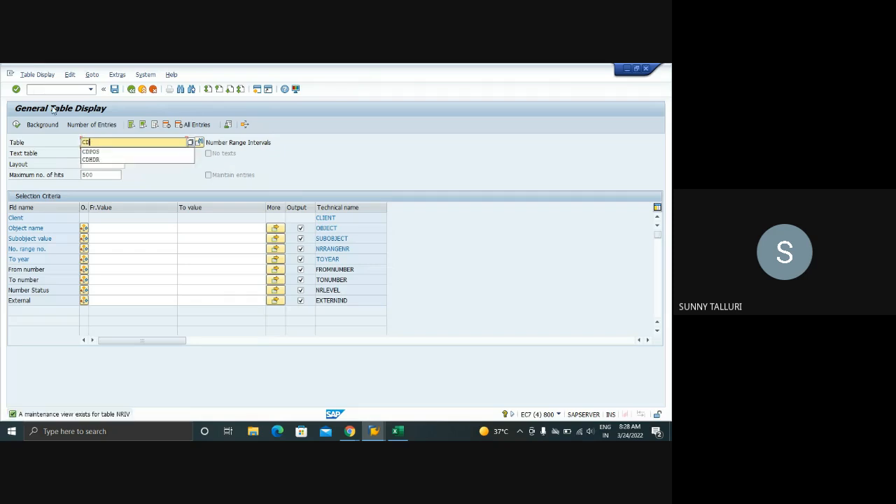
text(HDR)
key(Return)
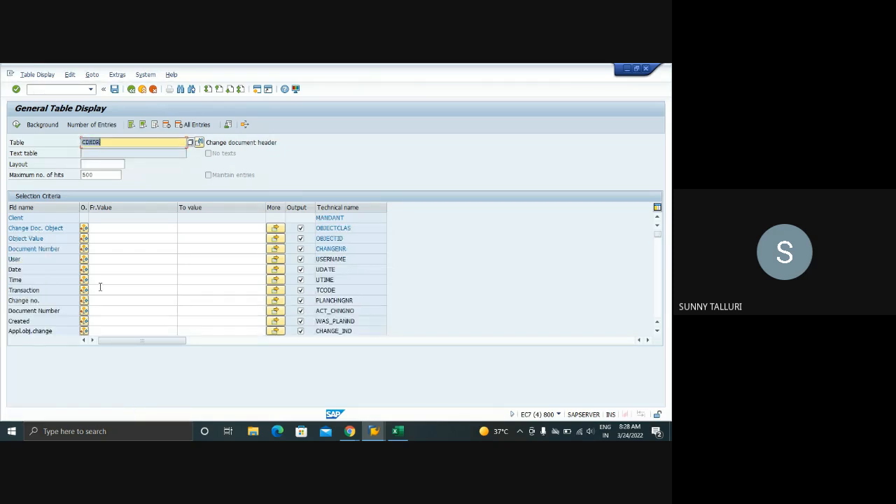
Restrict the CDHDR selection to user ERP10 and change document object INFOSATZ
click(114, 259)
text(E)
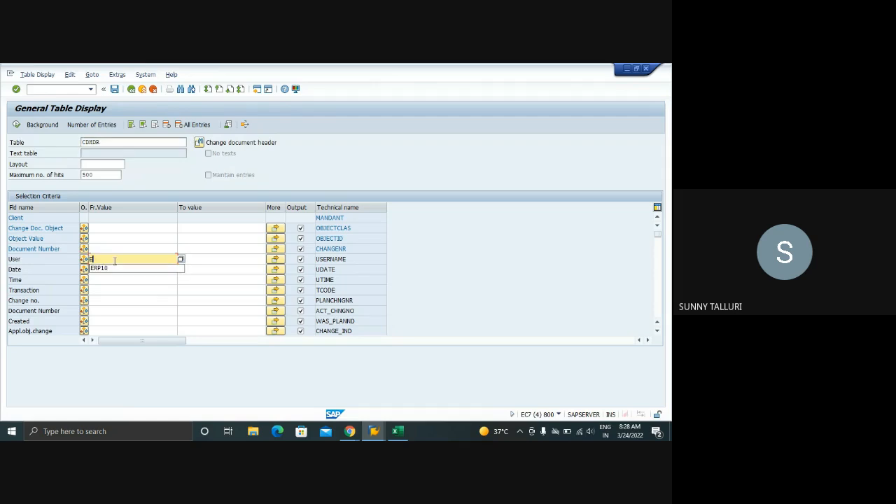
text(RP10)
key(Return)
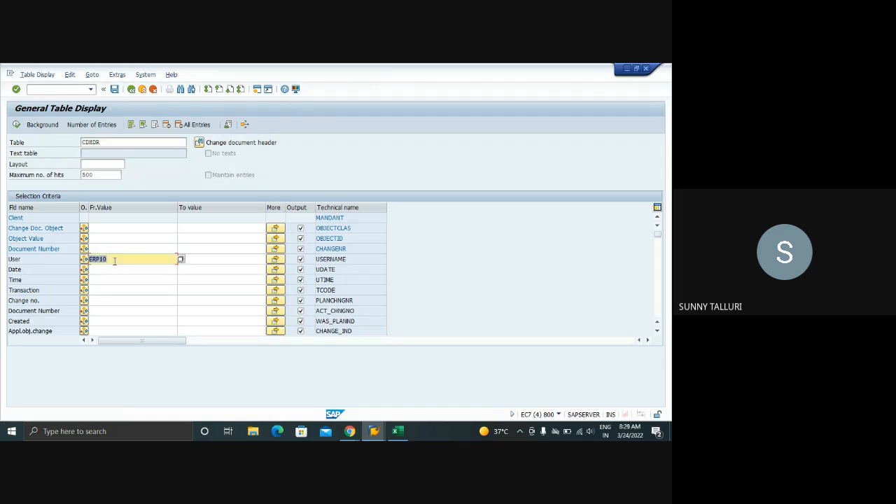
click(101, 231)
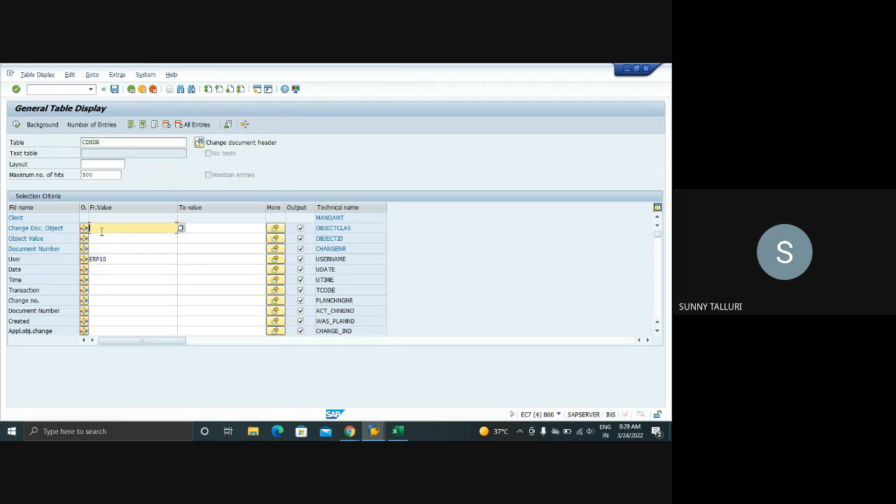
click(102, 272)
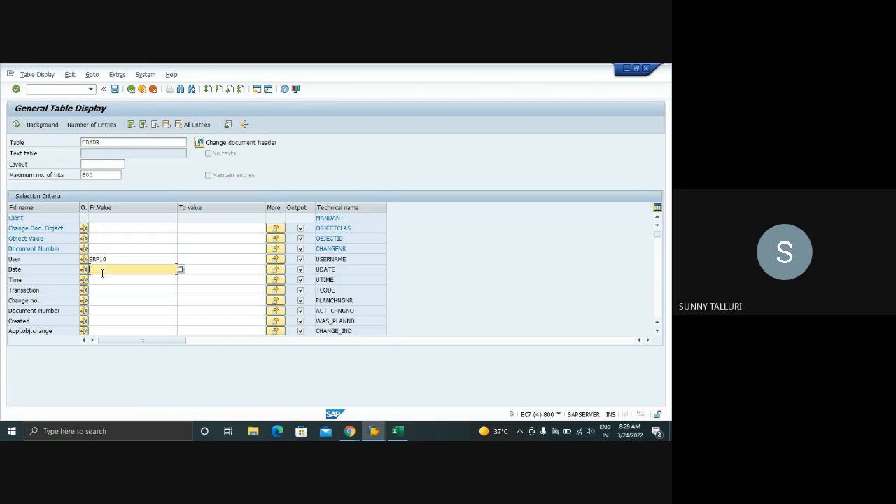
click(107, 229)
text(INFOS)
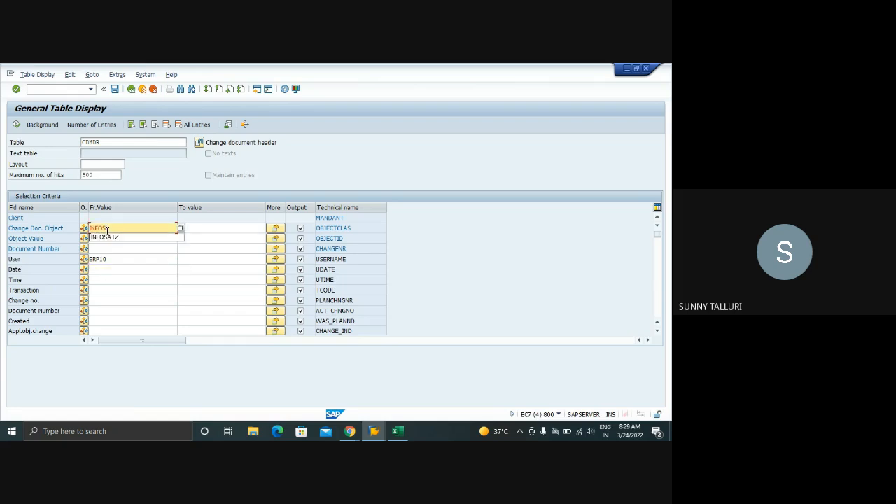
text(ATZ)
key(Return)
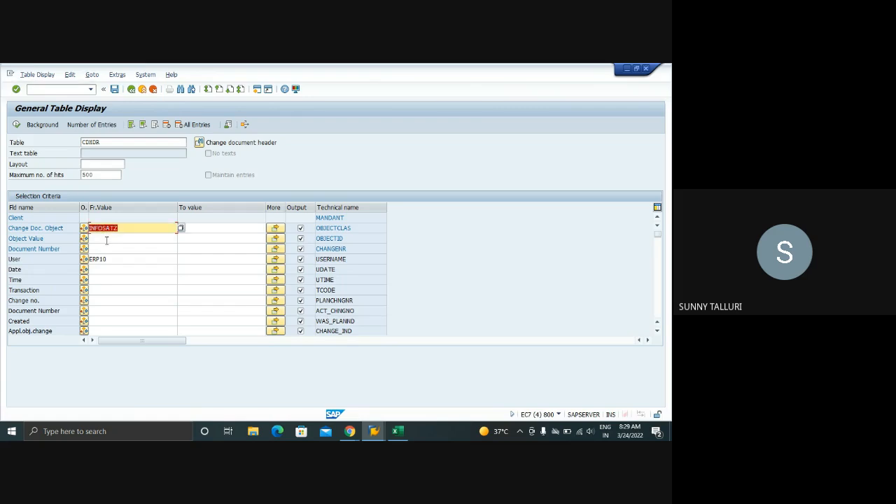
Set the CDHDR selection's date range from 21.03.2022 to 23.03.2022
click(100, 269)
click(97, 278)
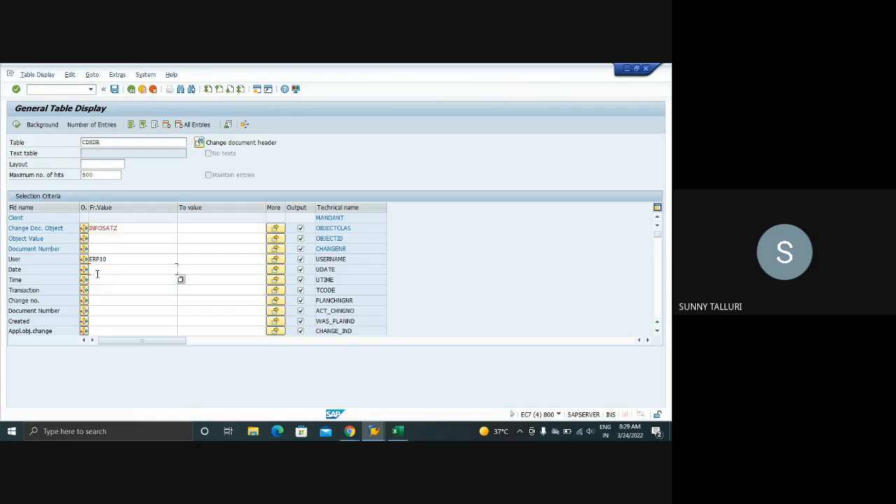
click(98, 271)
text(21032)
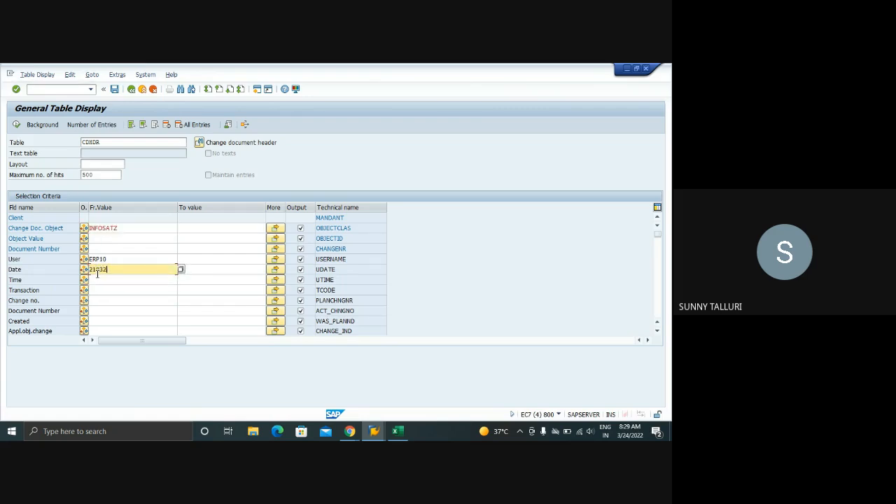
text(022)
key(Tab)
text(23)
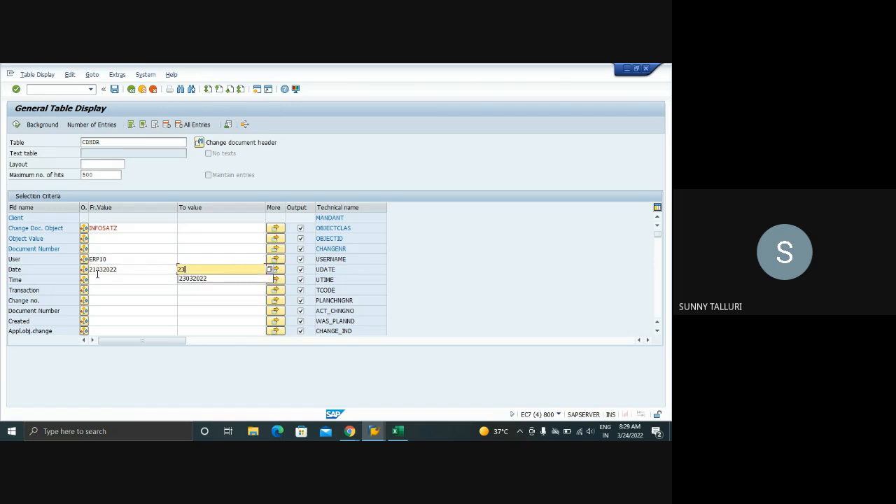
text(.03.2022)
key(Return)
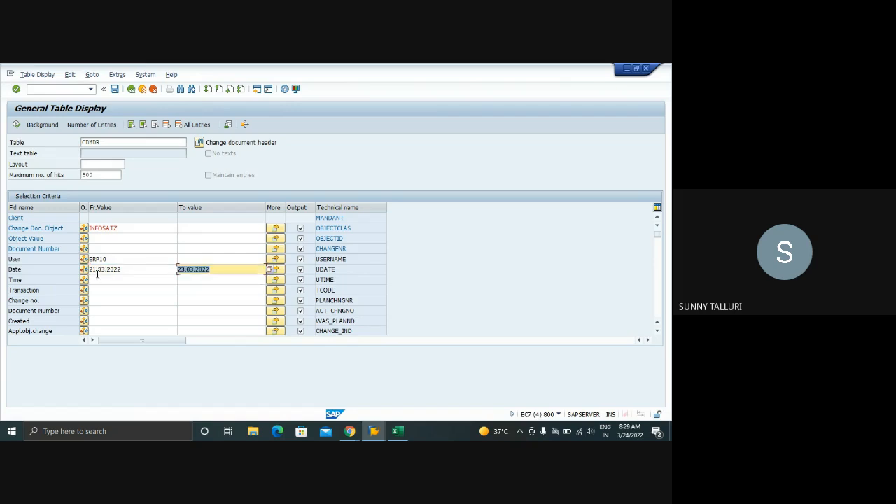
Run the CDHDR selection, pick the object value of the first entry, and leave the results list
key(F8)
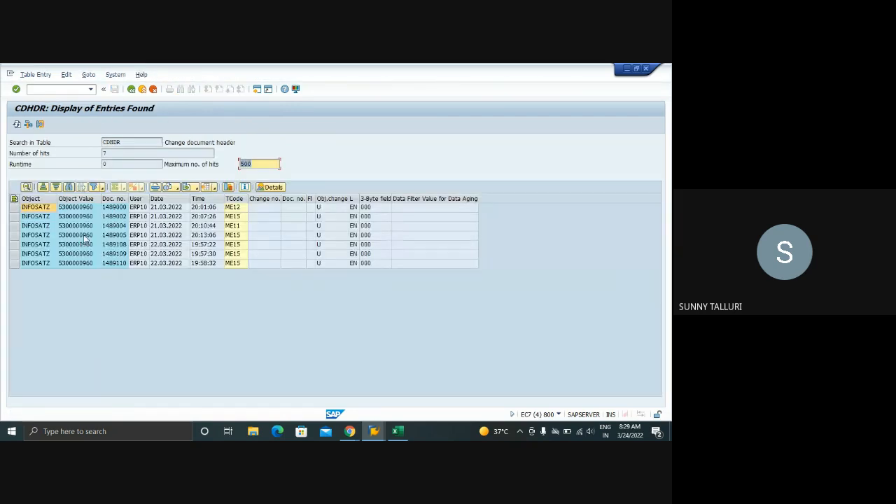
click(78, 210)
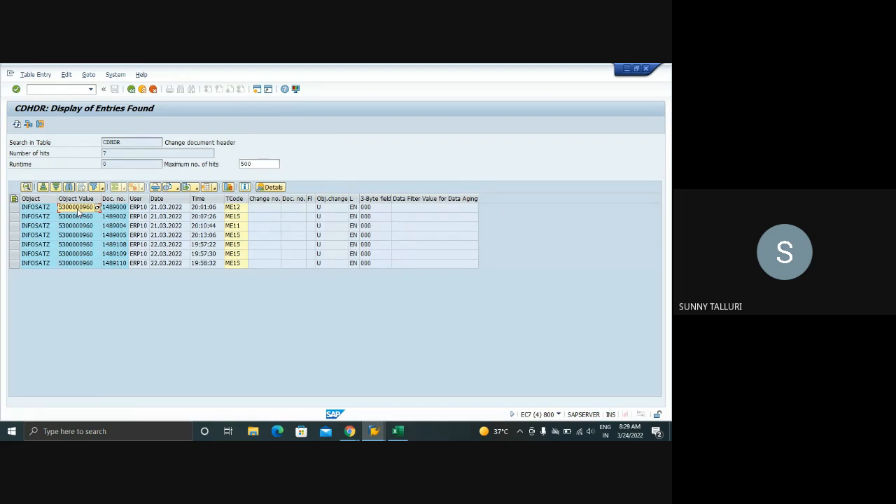
click(132, 90)
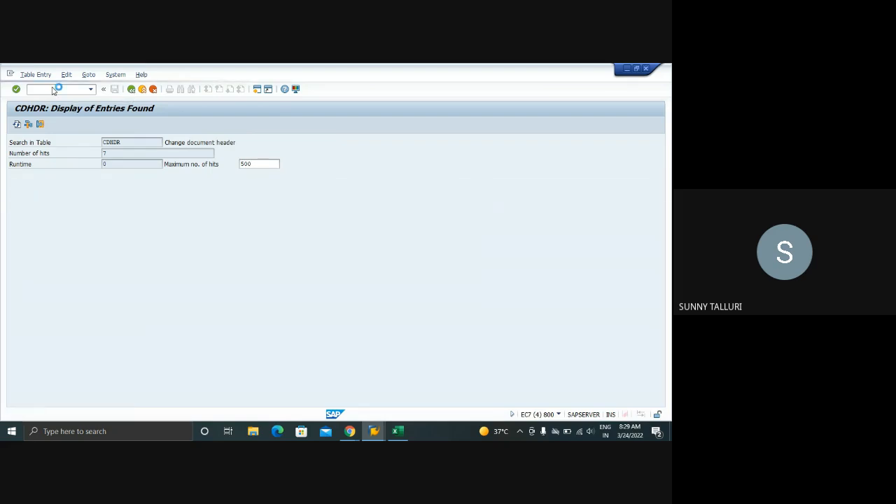
Open another General Table Display session and load the purchasing info record table EINA
click(42, 89)
text(/o)
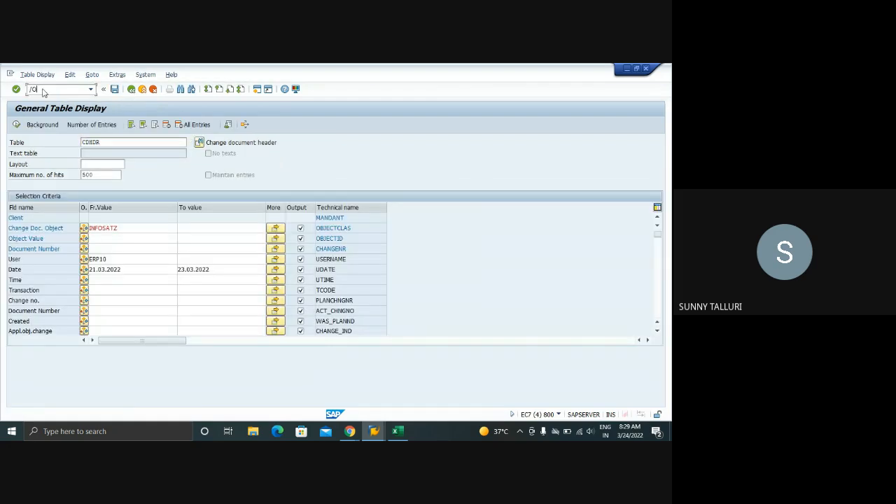
key(Return)
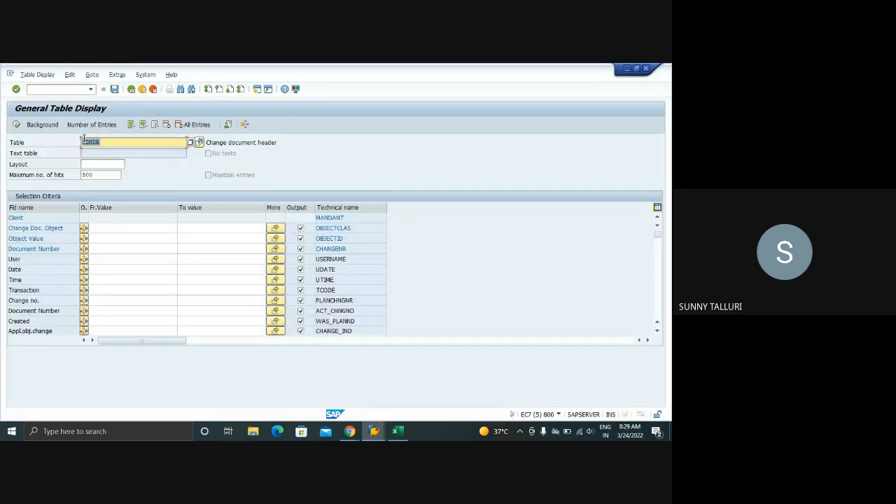
text(EINA)
key(Return)
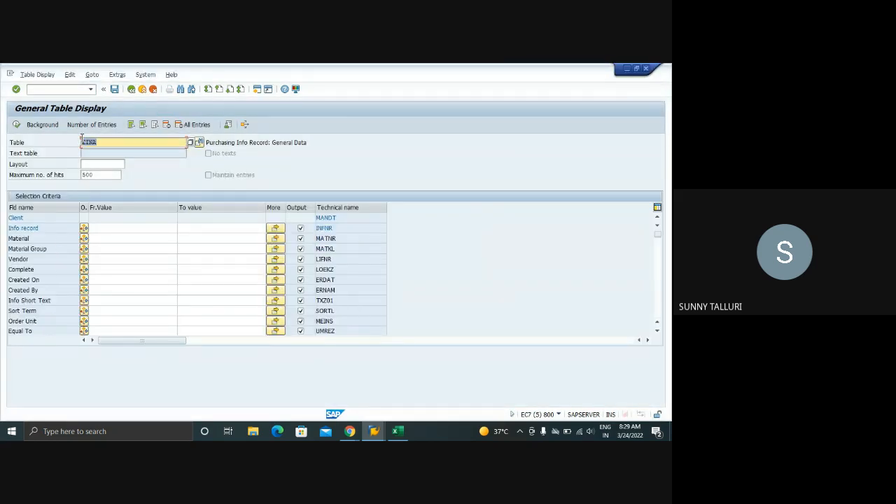
click(100, 228)
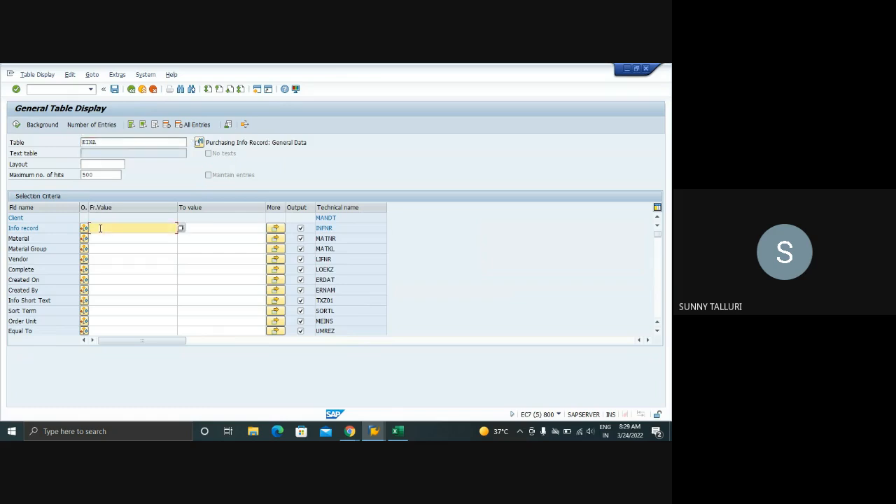
key(ctrl+v)
click(16, 125)
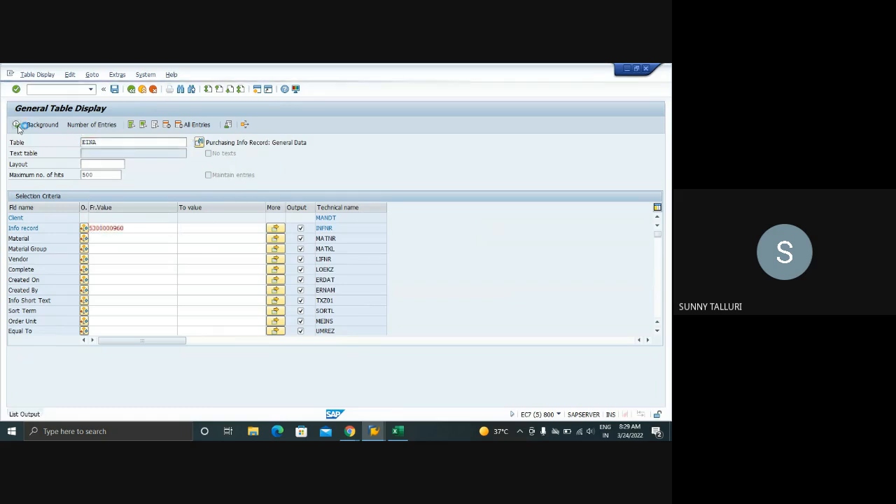
click(83, 212)
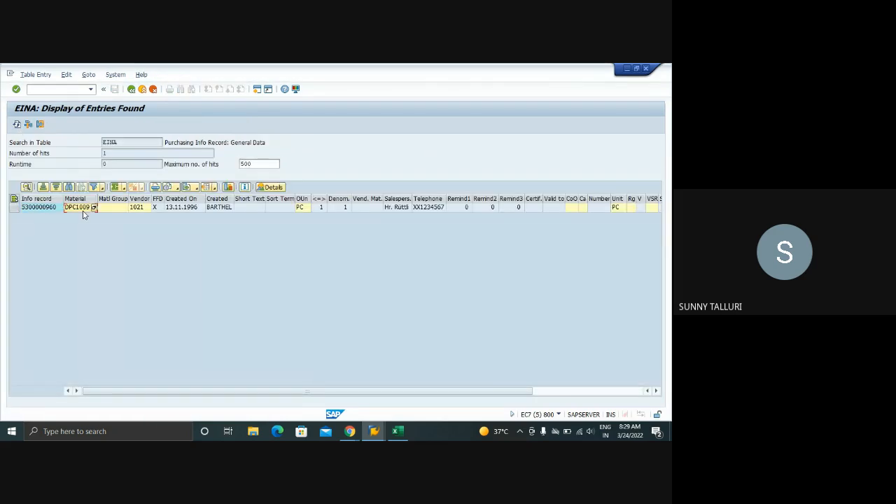
Return to the session with the CDHDR selection and start Display Info Record there with transaction ME13
mouse_move(374, 431)
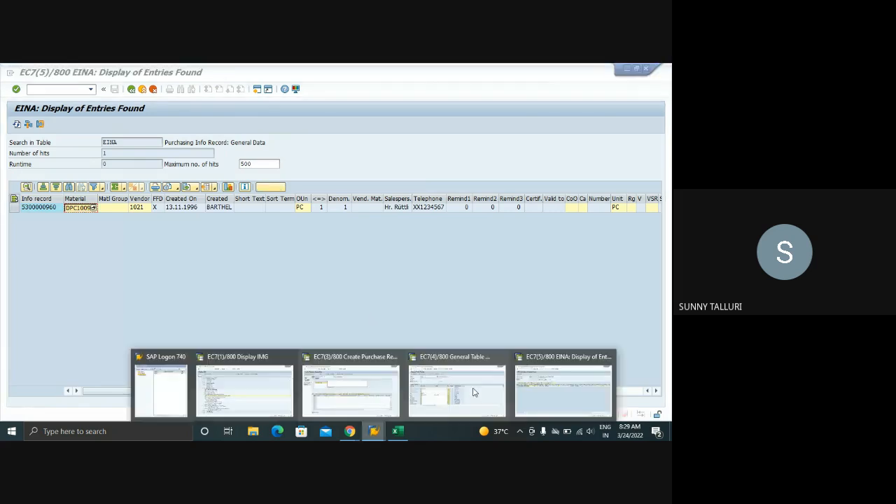
mouse_move(479, 391)
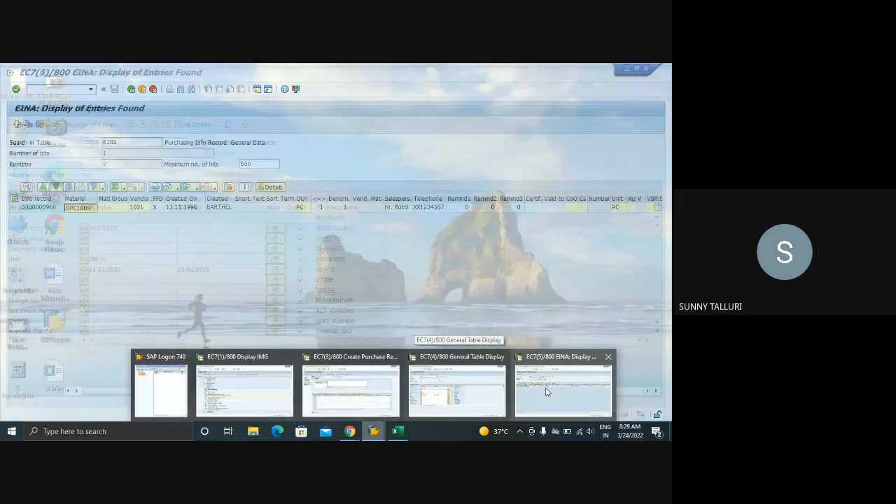
click(542, 390)
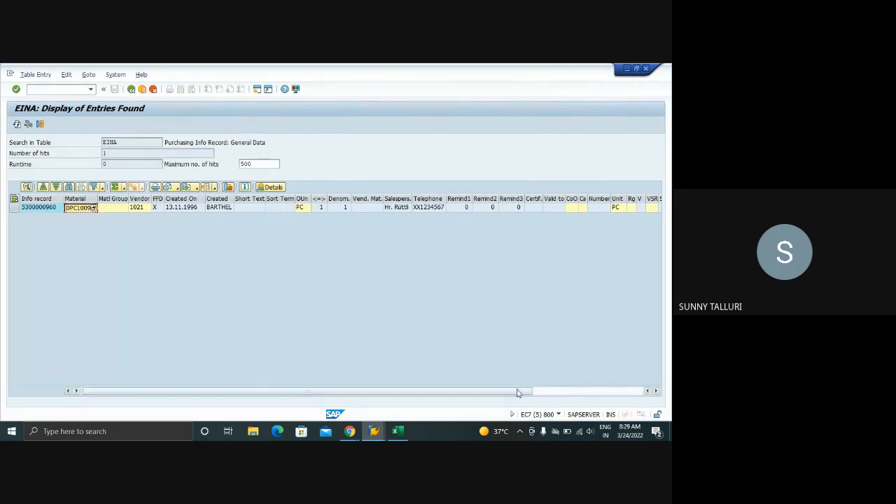
click(374, 431)
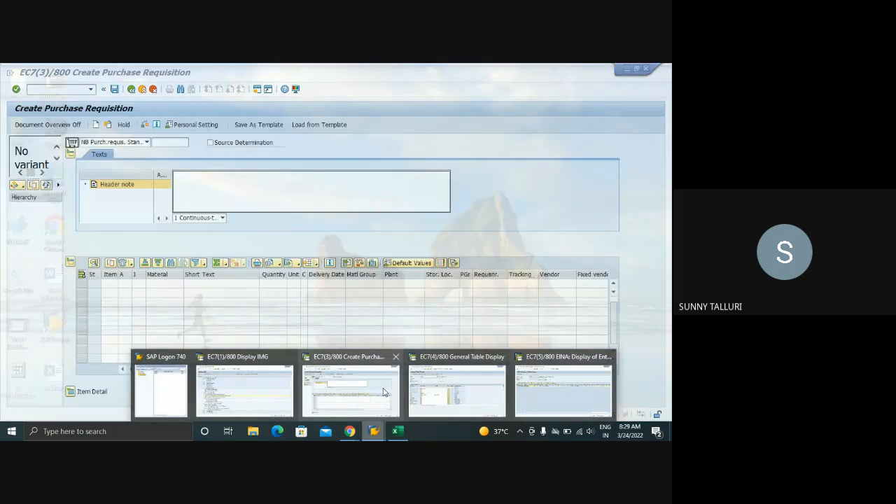
click(350, 389)
click(374, 431)
click(462, 393)
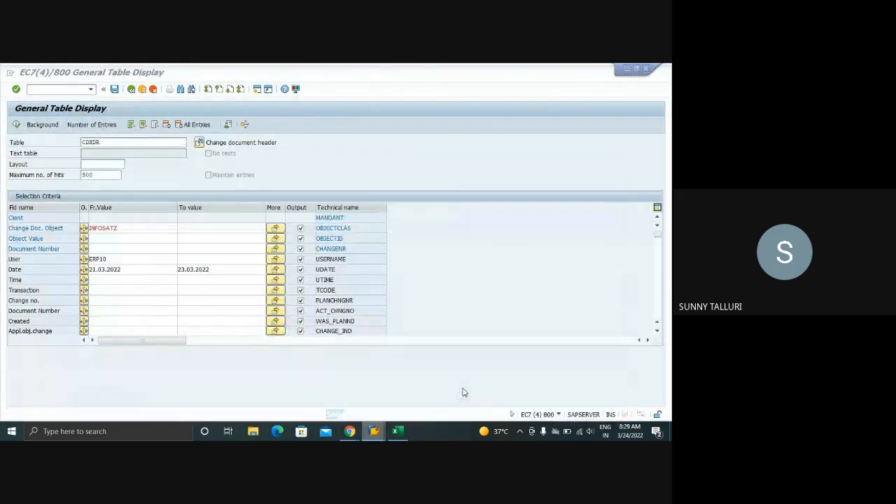
click(71, 90)
text(/)
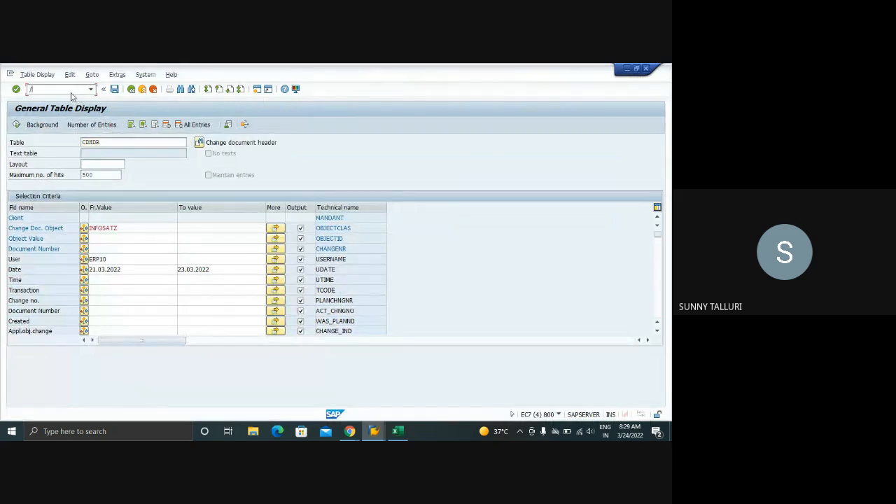
text(NME13)
key(Return)
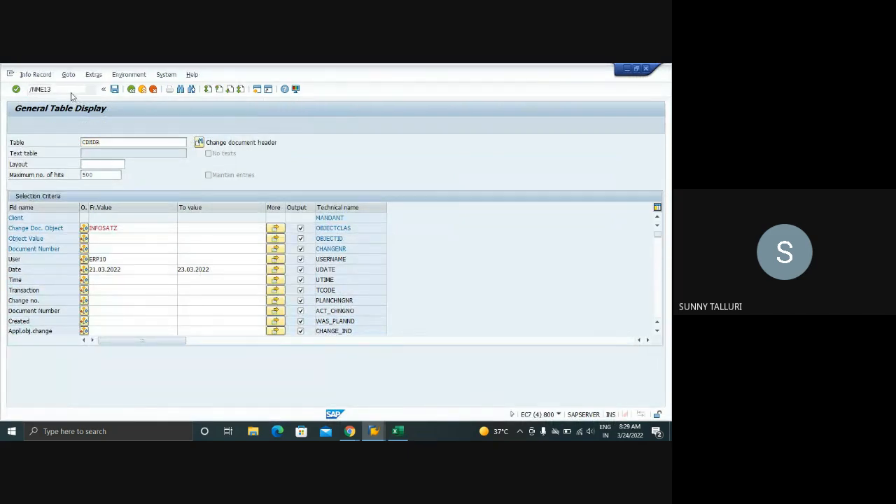
Request the info record for vendor 1021, material DPC1009, purchasing organization 1000 and plant 1000
text(1021)
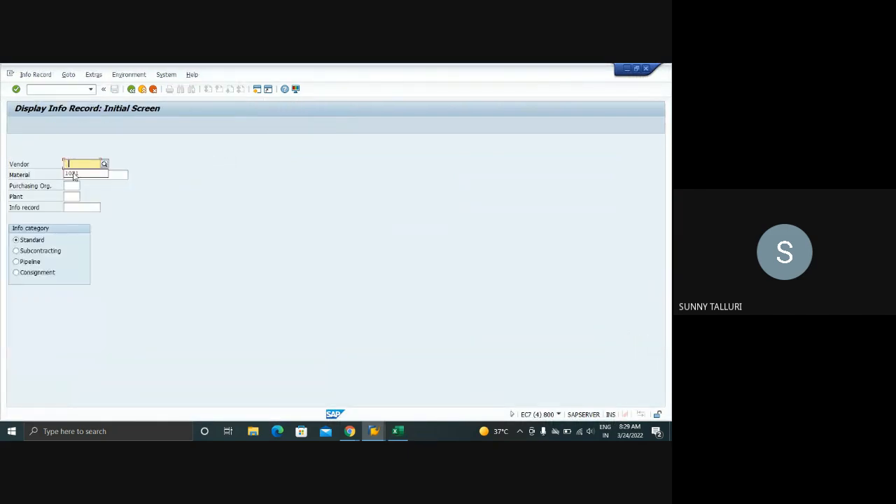
click(75, 176)
text(DPC1009)
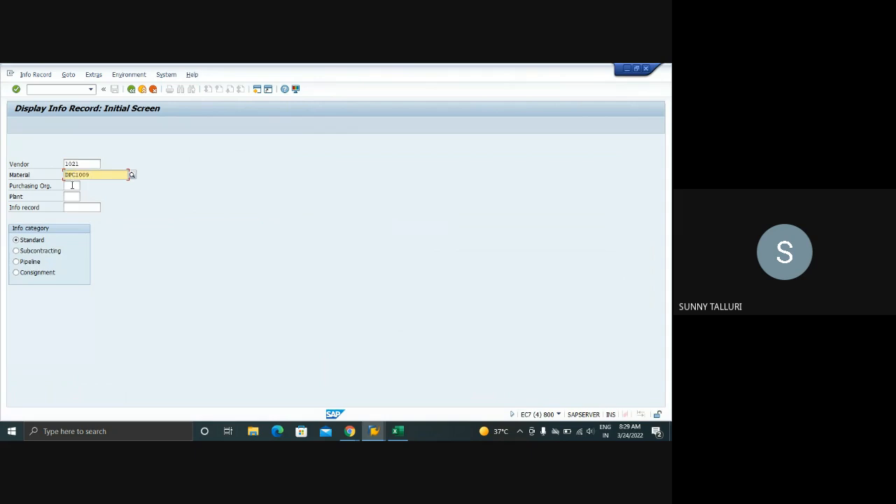
click(72, 186)
text(1000)
key(Tab)
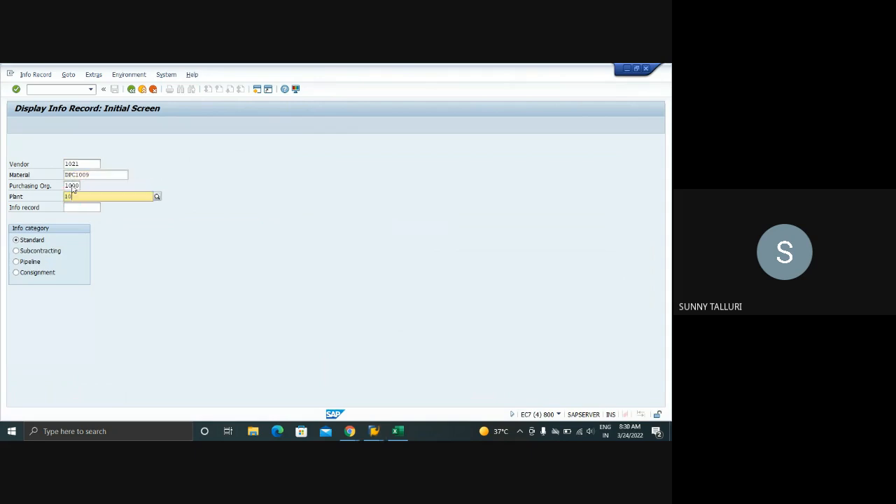
text(1000)
key(Return)
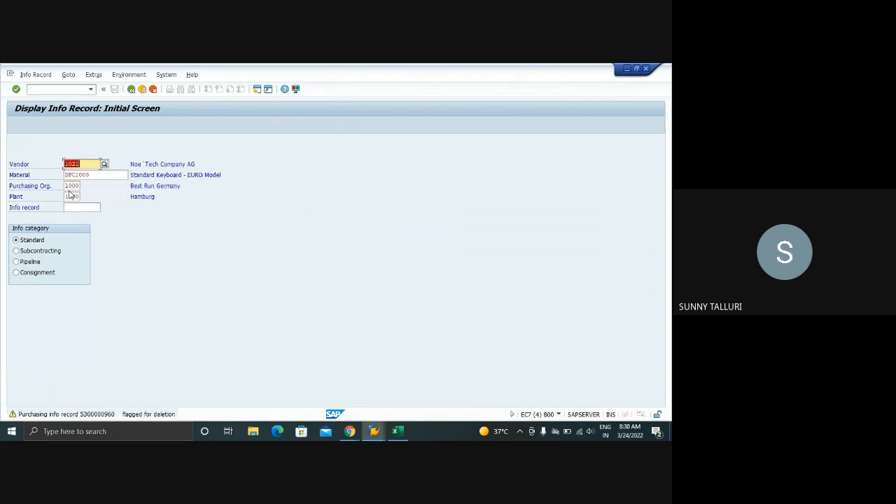
Open the info record's deletion flag settings, clear the deletion flags and save the change
click(35, 74)
click(44, 120)
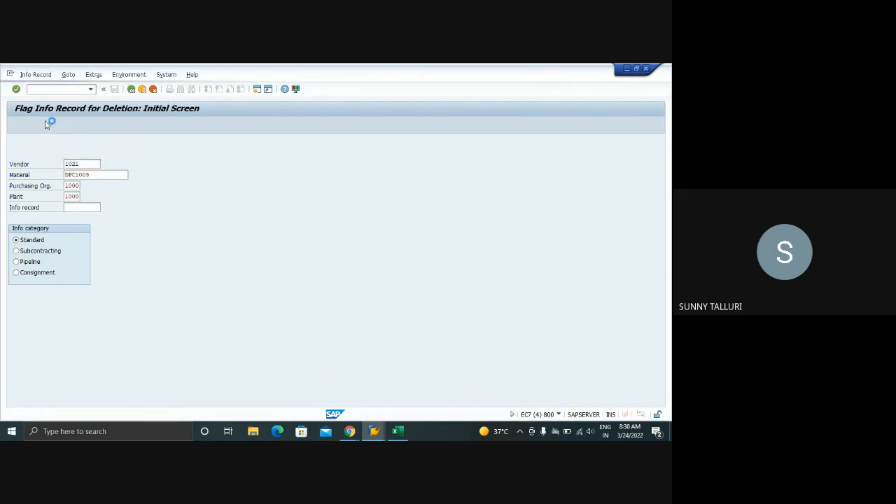
key(Return)
click(15, 229)
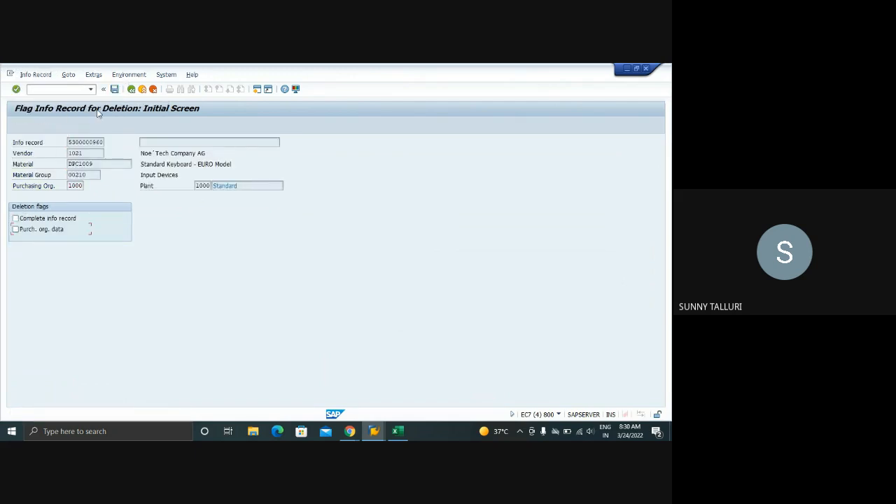
click(114, 89)
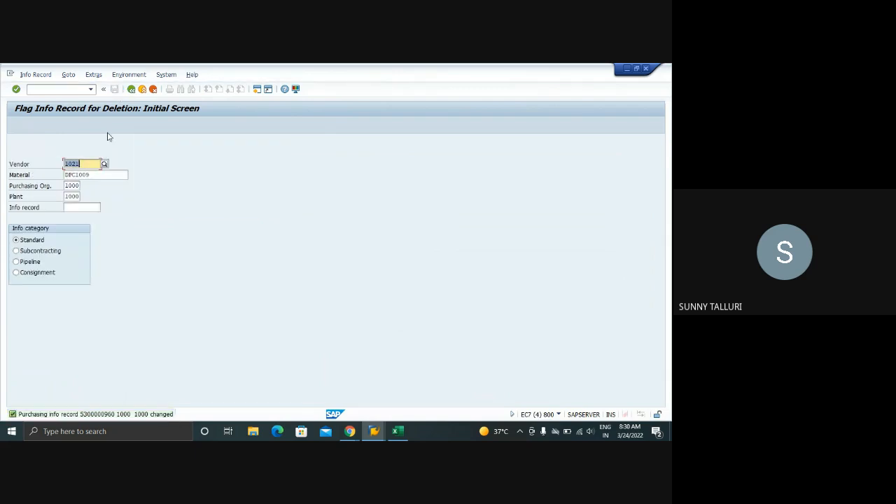
Switch to the Create Purchase Requisition session and enter material DPC1009 with quantity 70 in the first item row
mouse_move(374, 431)
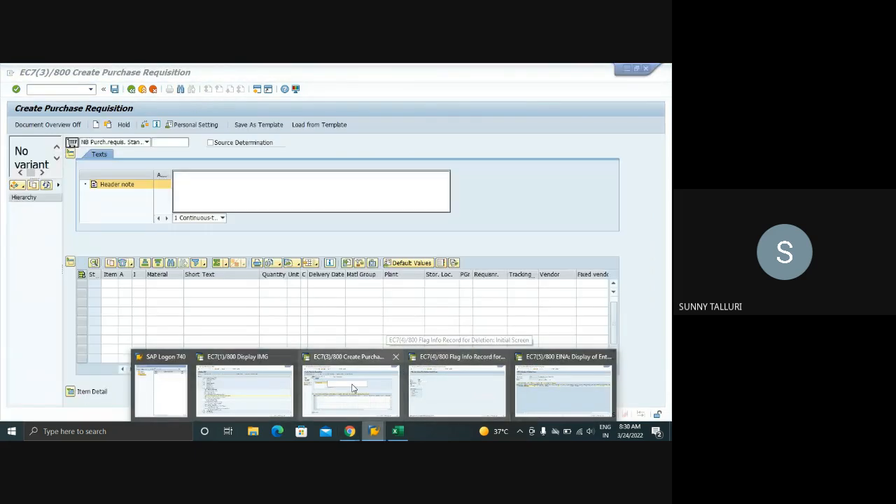
click(350, 375)
click(169, 285)
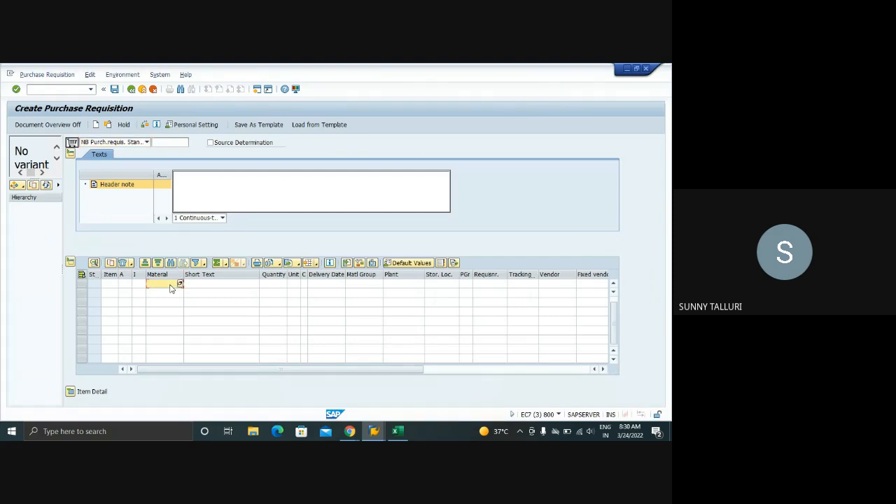
text(DPC1009)
key(Tab)
key(Tab)
text(10)
key(Tab)
key(shift+Tab)
key(BackSpace)
key(Tab)
key(Tab)
key(Tab)
key(Tab)
key(Tab)
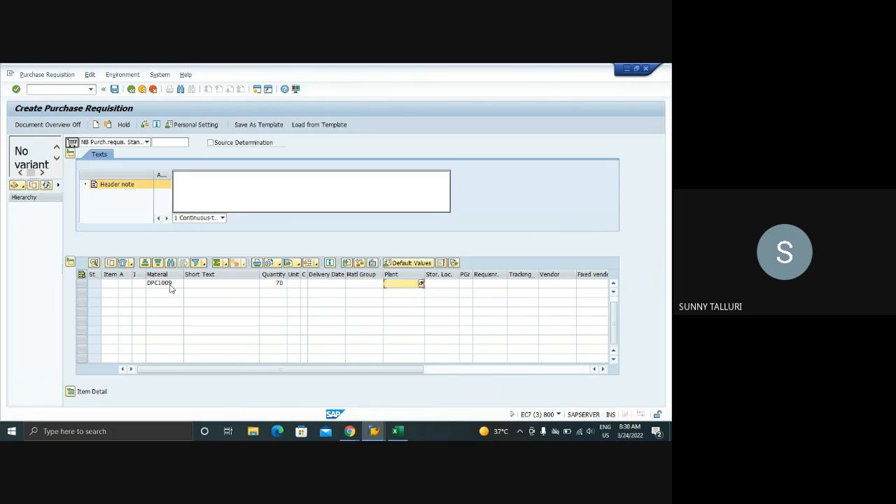
Set the requisition item's plant to 1000, storage location to 0001 and purchasing group to 003
text(1000)
key(Tab)
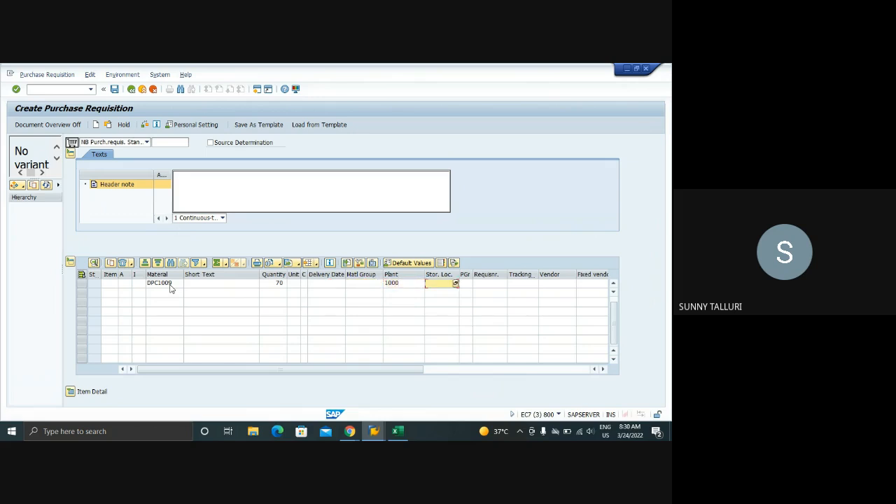
text(0001)
key(Tab)
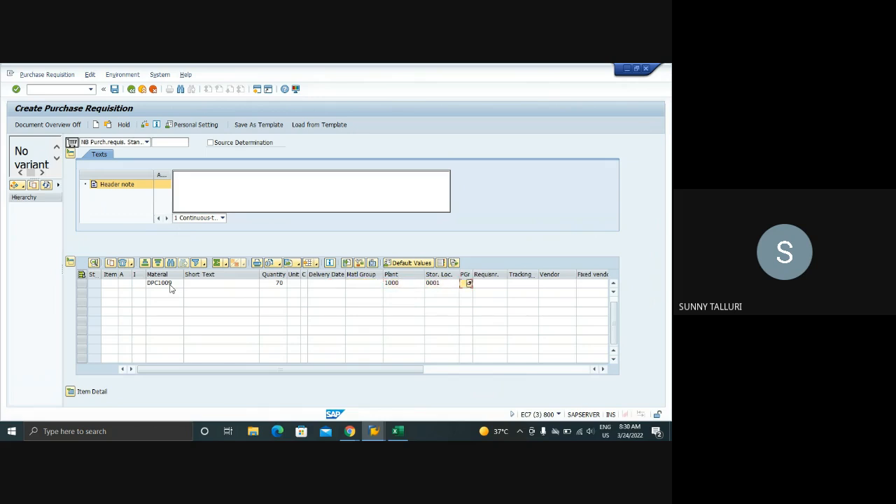
key(Tab)
key(Tab)
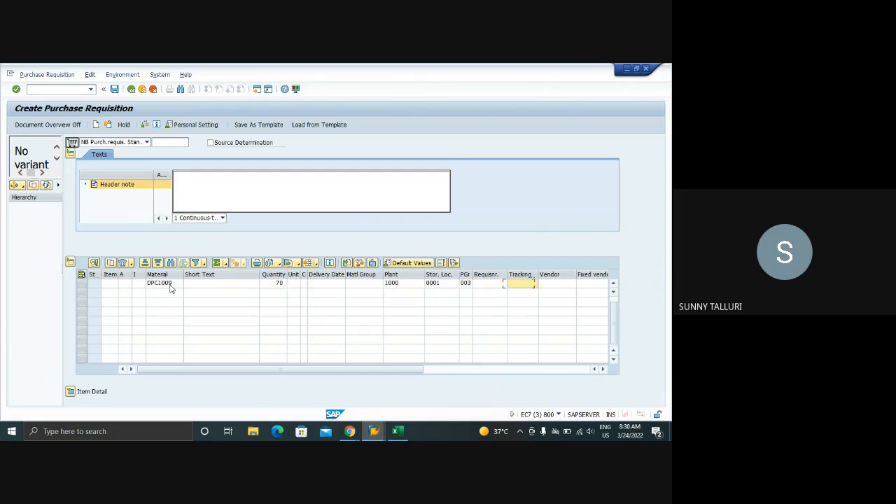
Enter vendor 1021 and purchasing organization 1000 for the requisition item
key(Tab)
text(10)
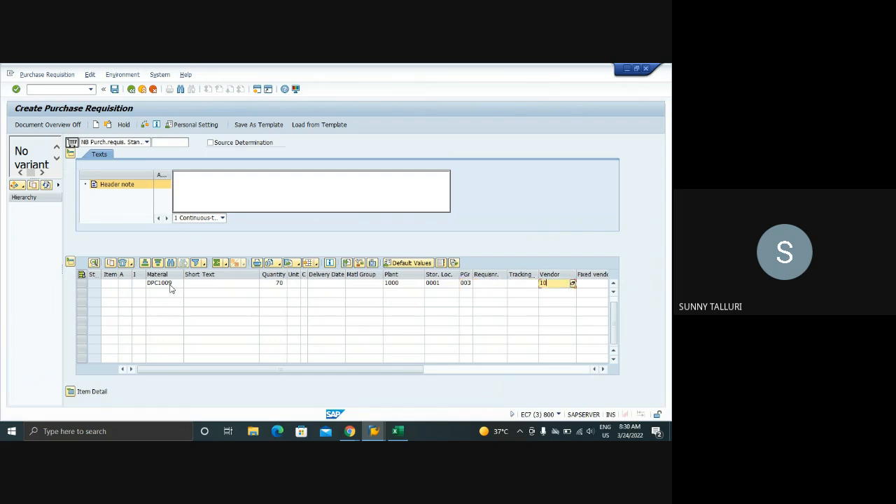
text(21)
key(Tab)
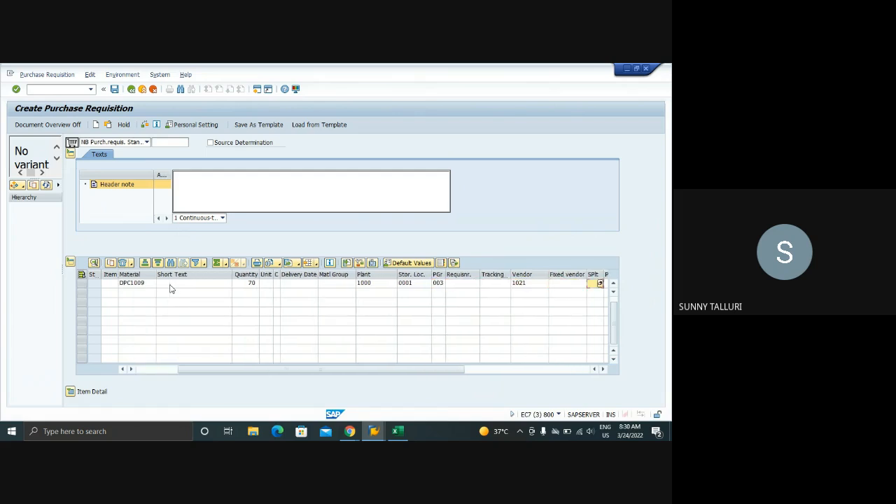
key(Tab)
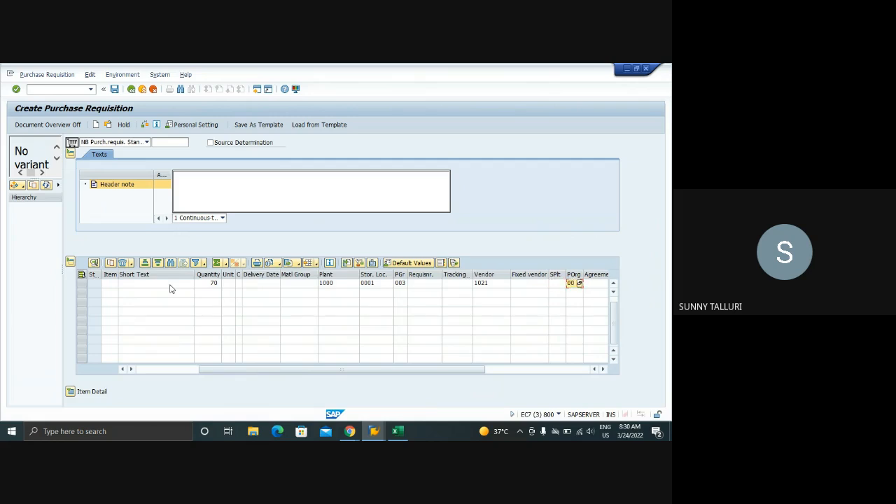
Clear the item's Vendor field, enter 1021 as the fixed vendor instead and confirm the item
click(501, 285)
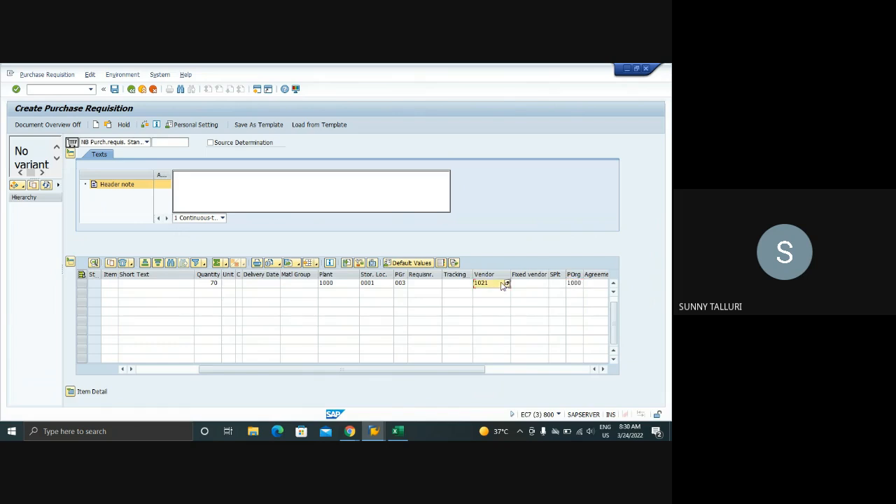
key(ctrl+a)
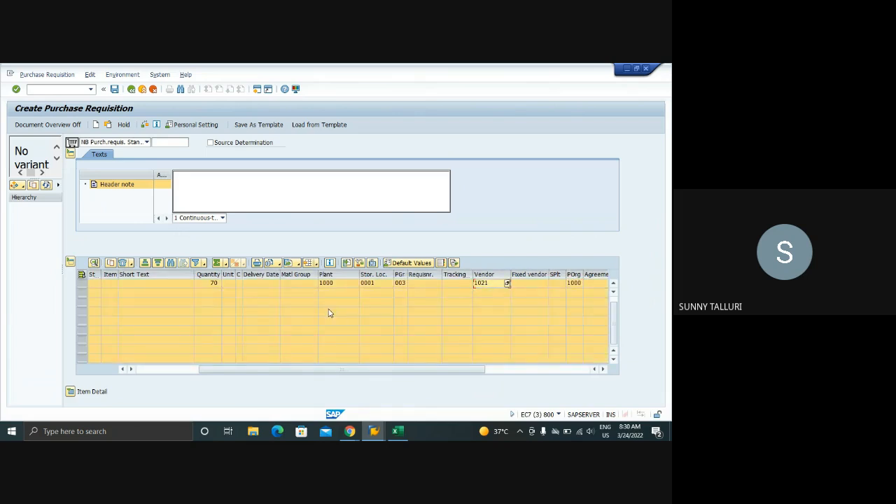
click(130, 312)
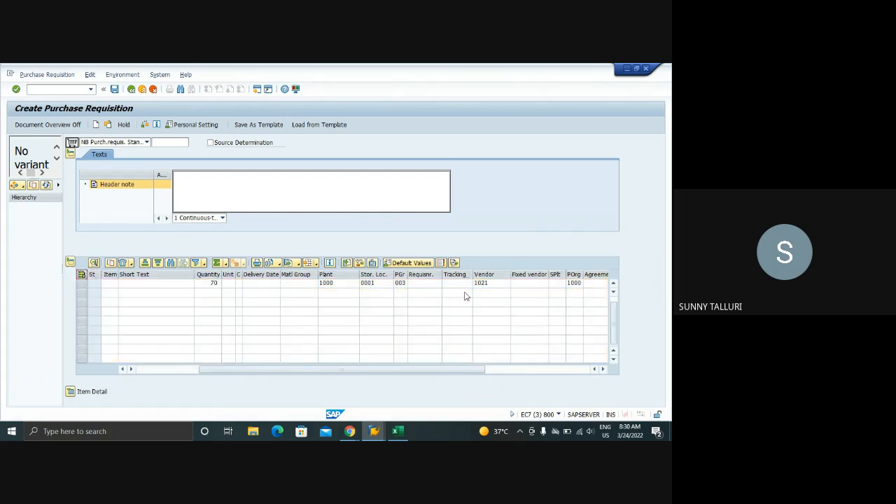
click(495, 286)
key(BackSpace)
key(BackSpace)
key(BackSpace)
key(BackSpace)
key(Tab)
text(1021)
key(Return)
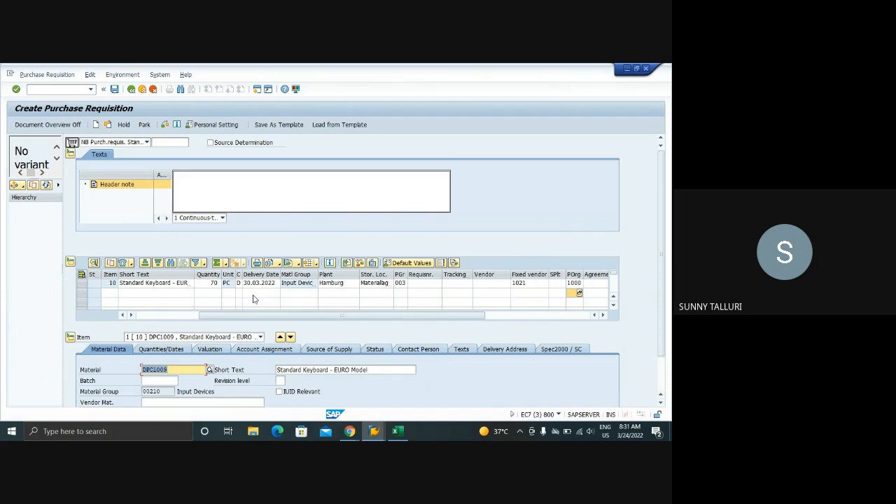
Widen the material group column in the requisition's item overview
drag(318, 274, 340, 275)
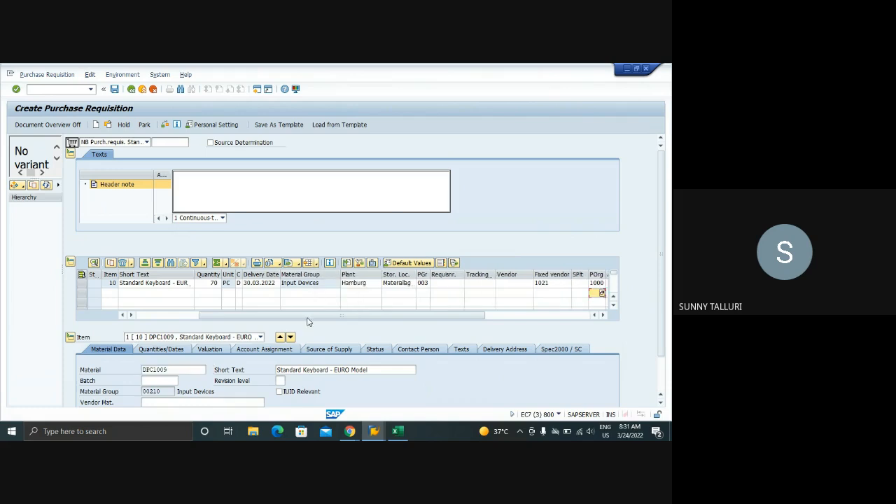
scroll(488, 326, down, 3)
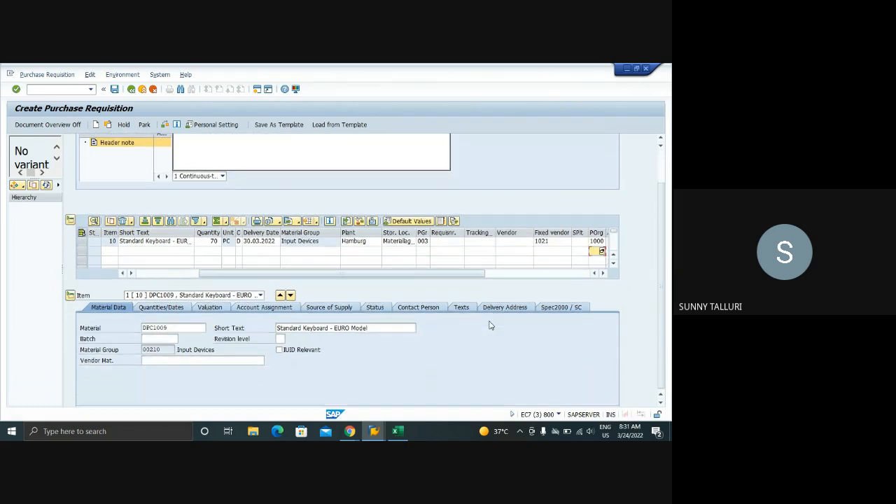
Review the item's info record, quantities and dates, valuation, account assignment, source of supply, status, contact person and item texts
click(601, 274)
click(601, 274)
click(601, 274)
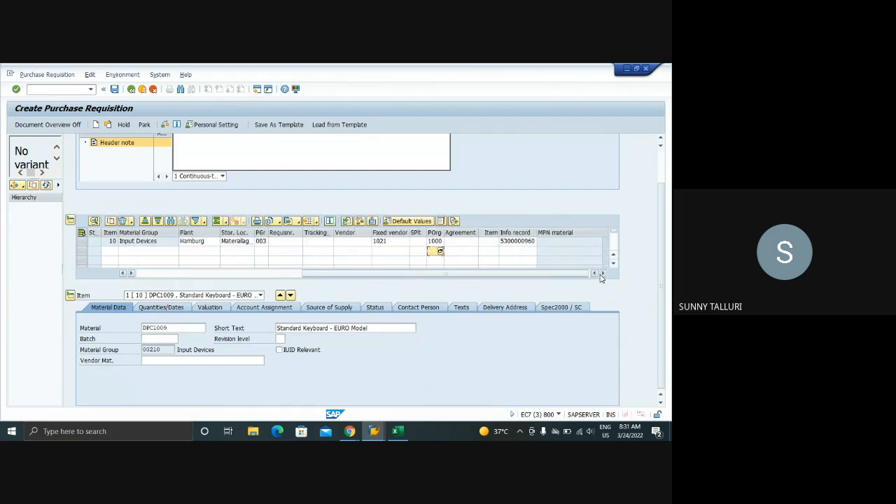
click(163, 309)
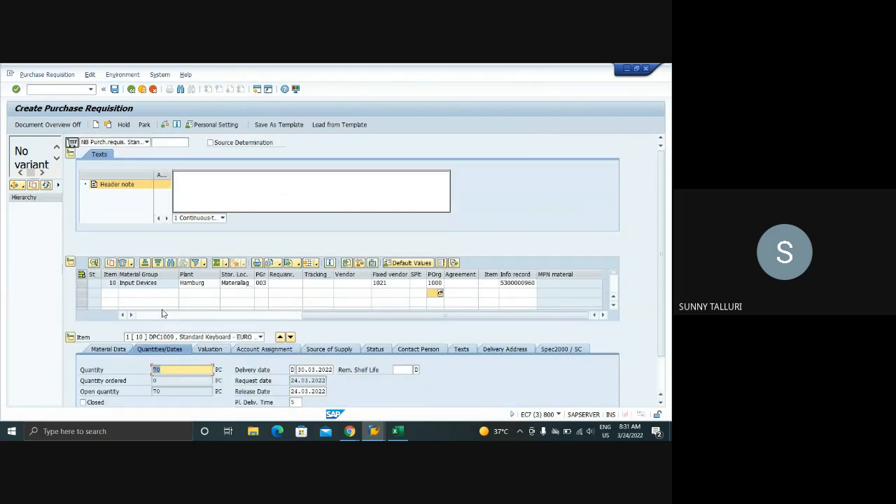
scroll(322, 327, down, 1)
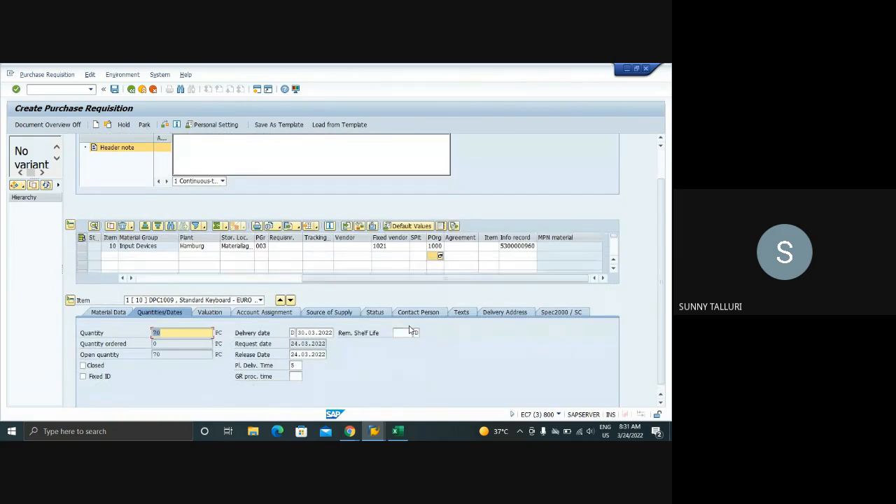
click(206, 313)
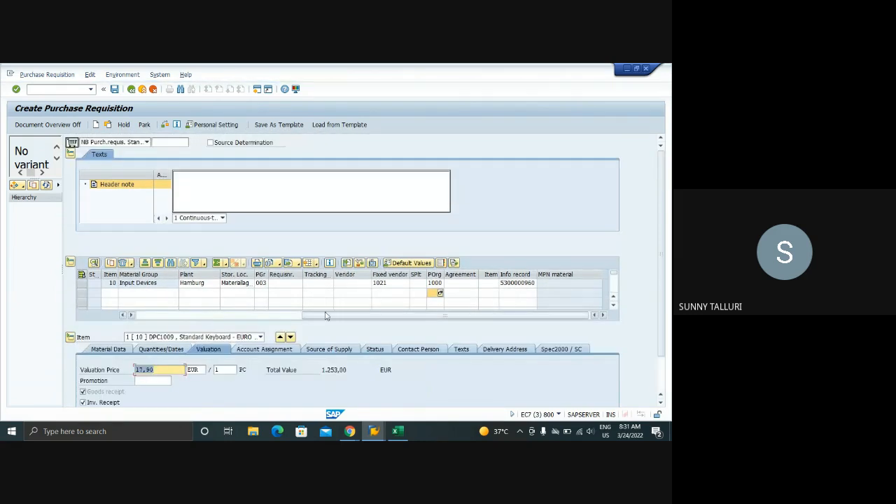
click(279, 350)
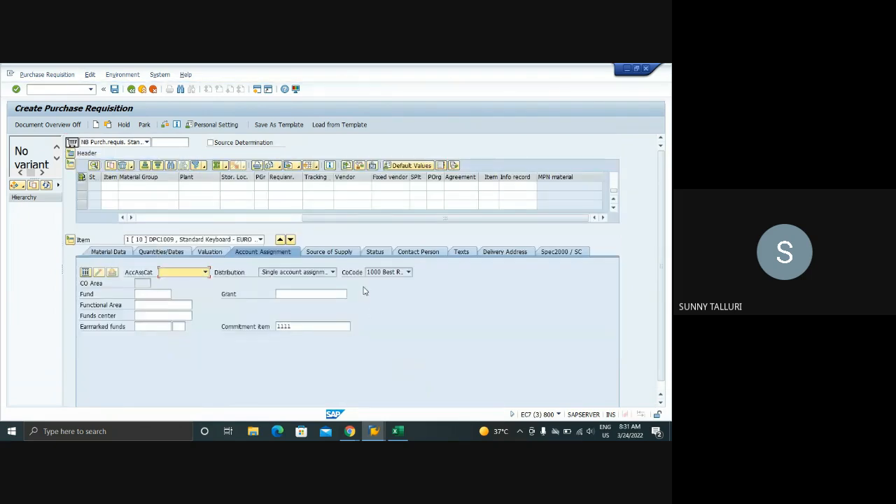
click(332, 252)
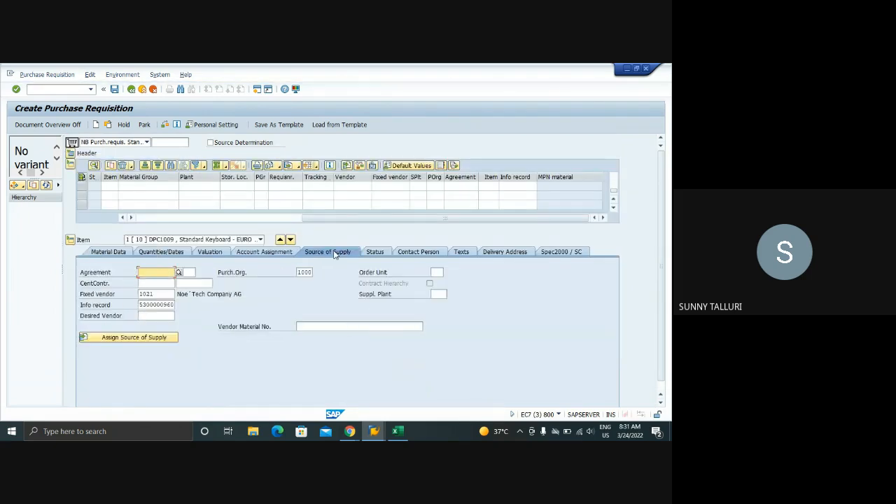
click(375, 253)
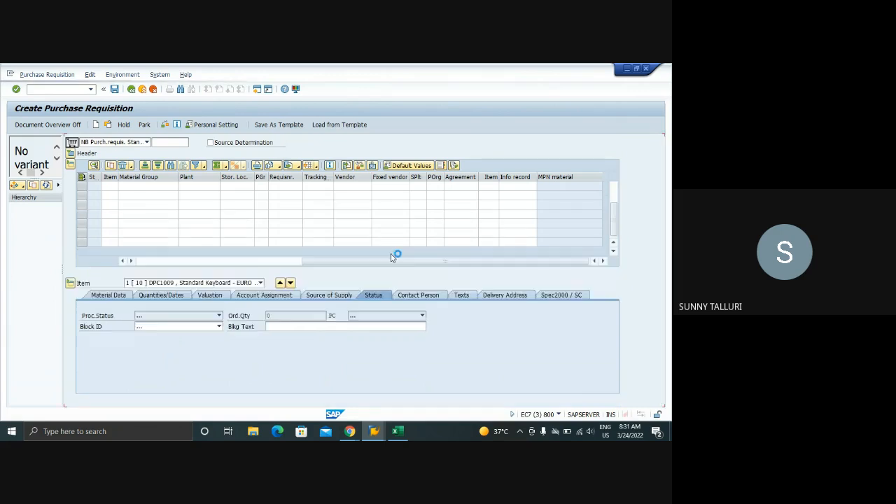
click(418, 295)
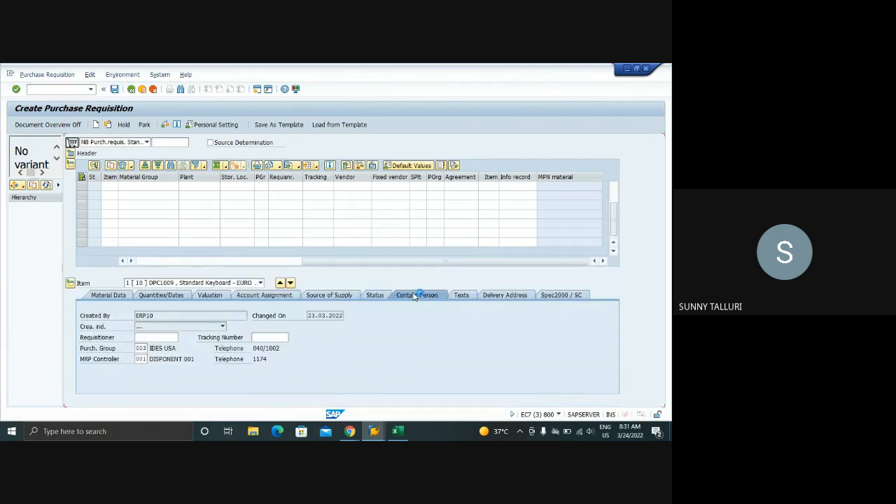
click(460, 295)
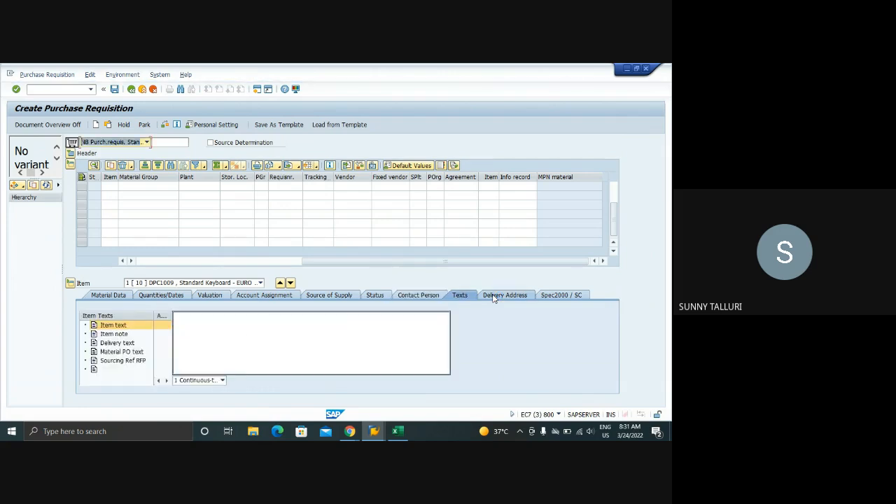
click(207, 323)
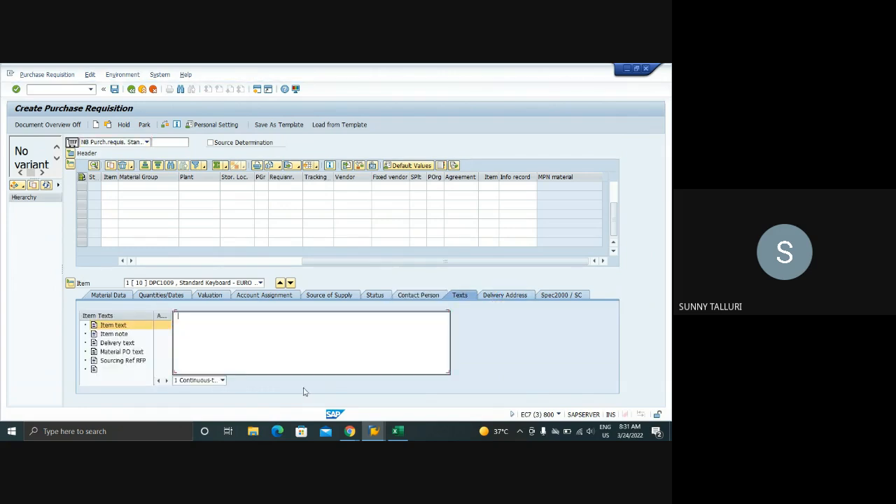
Switch to the Display IMG session and open the item text types defined under Texts for Purchase Requisitions
click(374, 431)
click(247, 396)
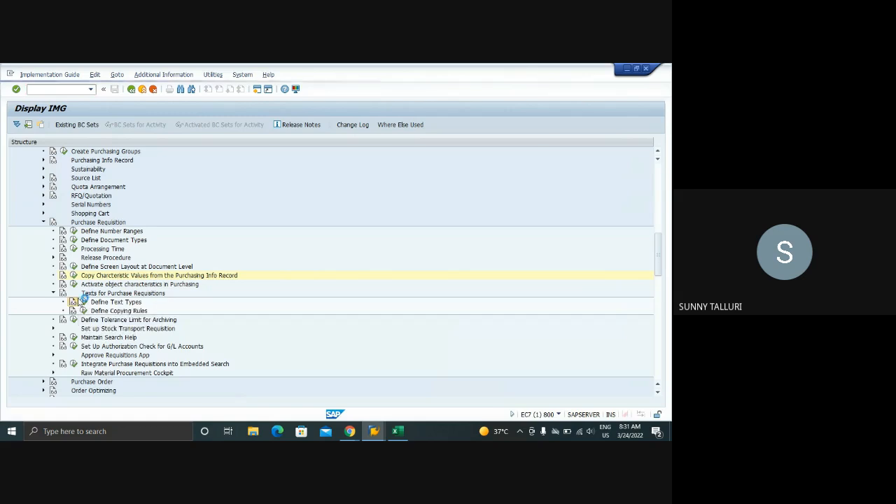
click(77, 302)
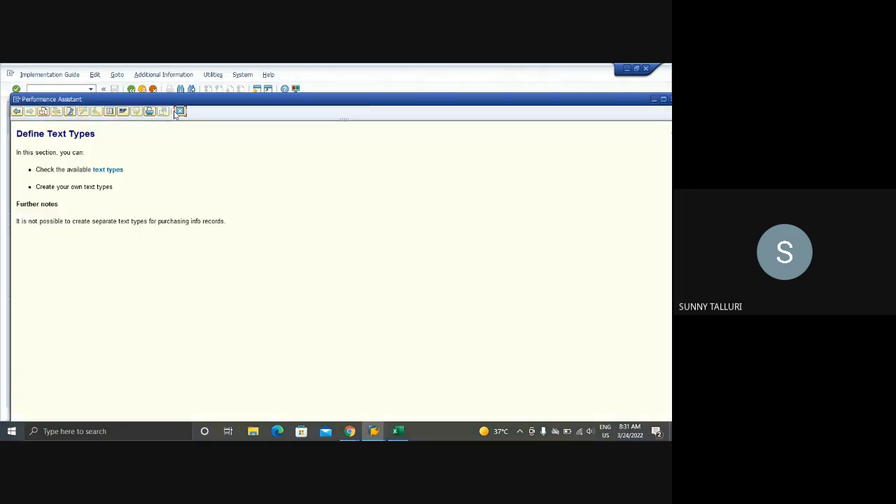
click(180, 111)
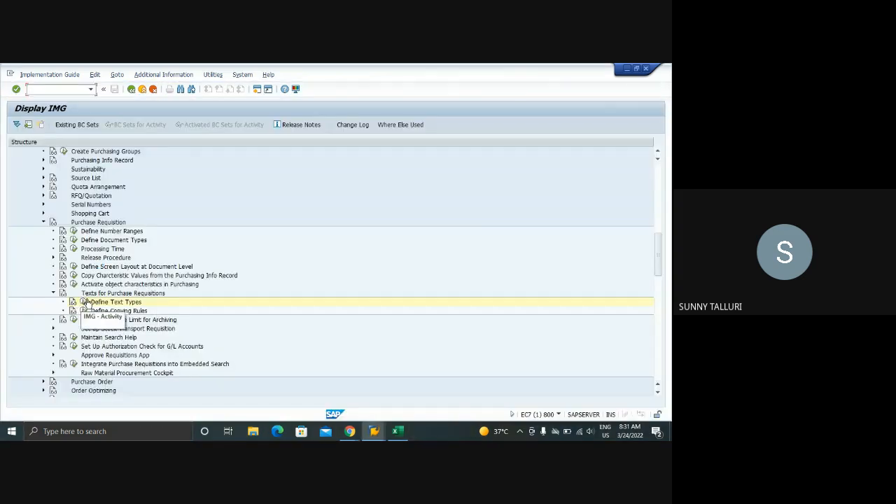
click(84, 302)
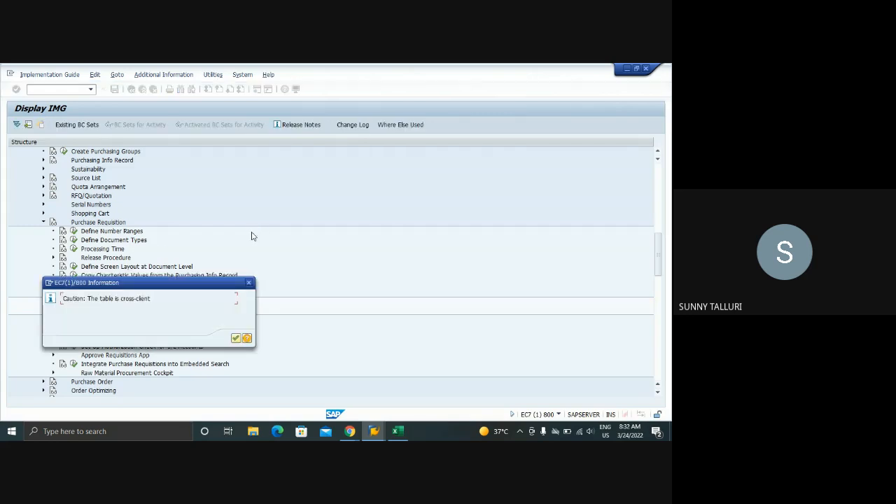
key(Return)
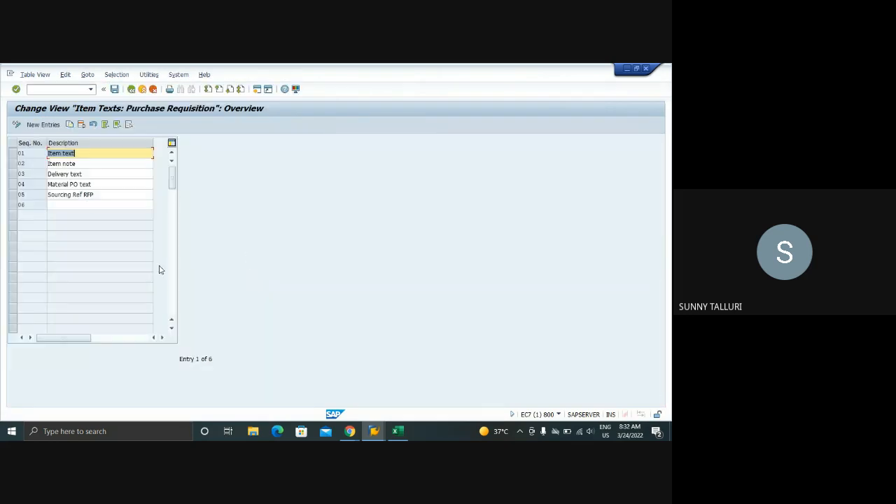
Select the item text types 01 to 05, from Item text to Sourcing Ref RFP
click(12, 154)
click(11, 154)
click(12, 163)
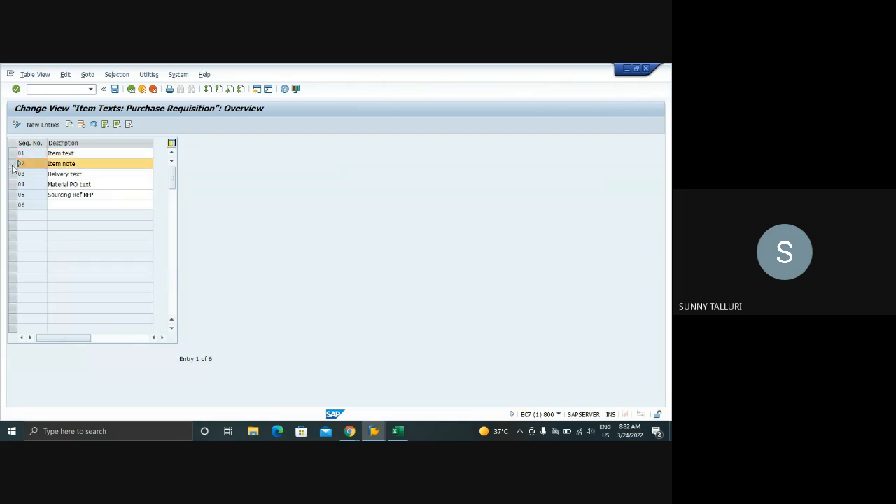
click(12, 174)
click(12, 184)
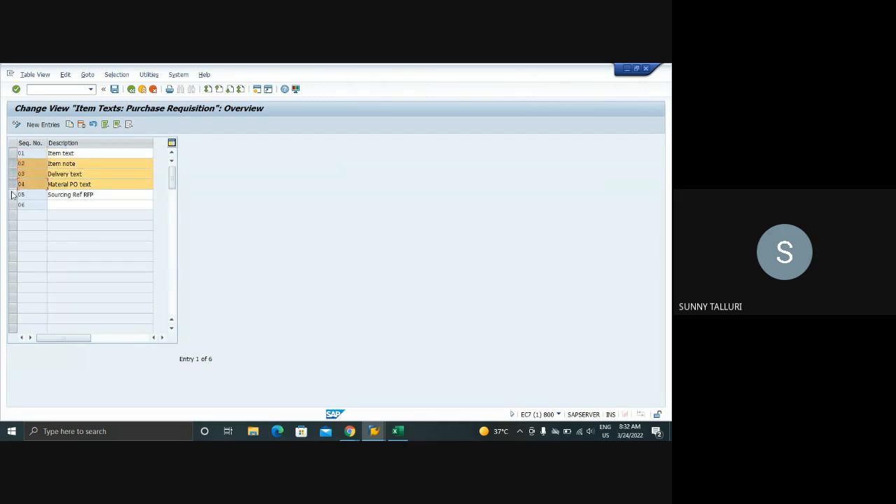
click(12, 195)
click(12, 154)
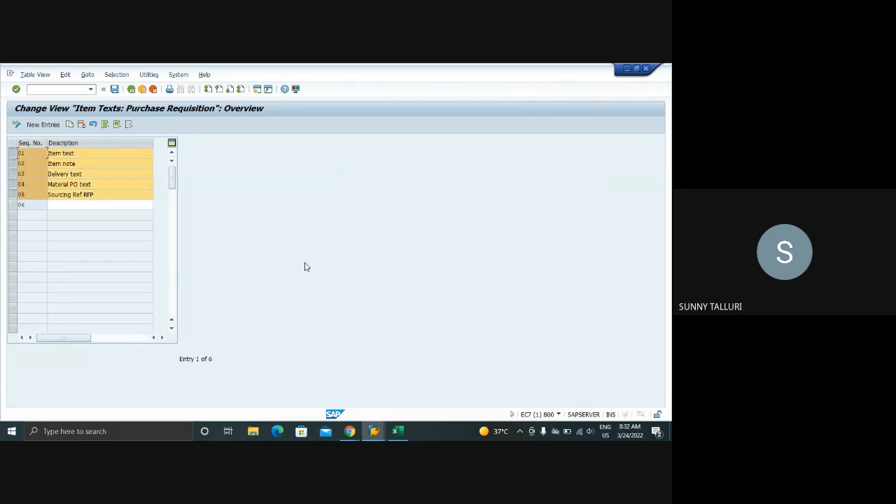
Return to the purchase requisition session, enter TEST as the item text and display the item's delivery address
mouse_move(374, 431)
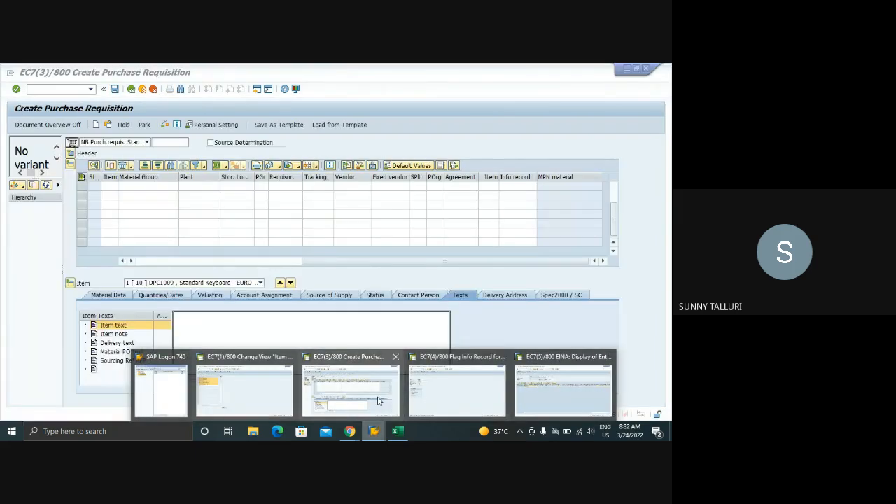
click(379, 397)
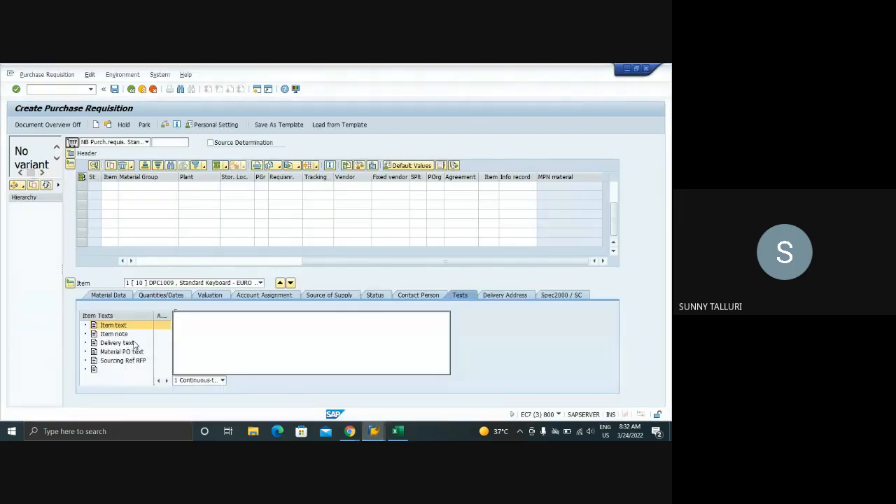
click(191, 321)
text(TEST 123)
click(503, 297)
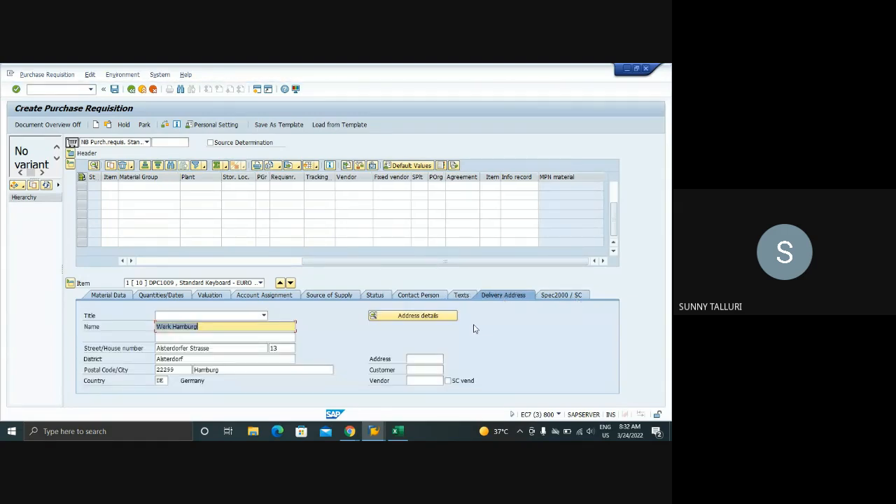
Switch to the Google Meet call to mute and unmute the microphone, and return to the purchase requisition
mouse_move(353, 426)
click(300, 394)
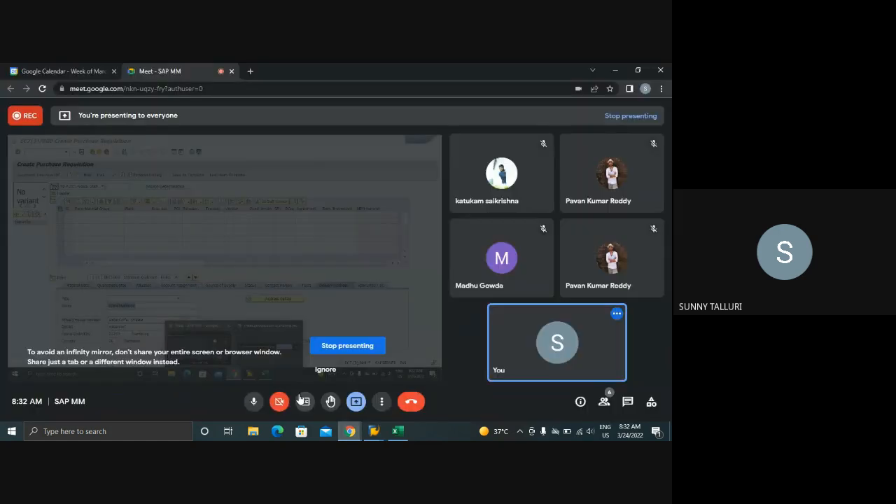
click(256, 405)
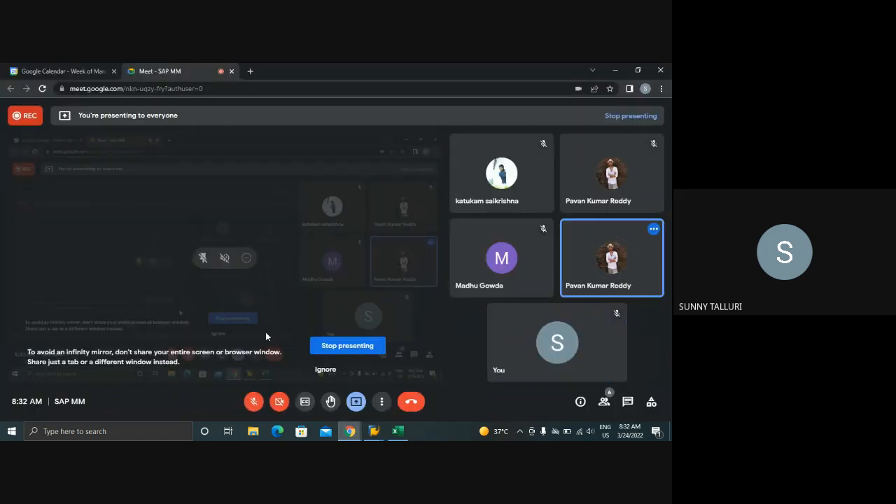
click(254, 402)
click(374, 432)
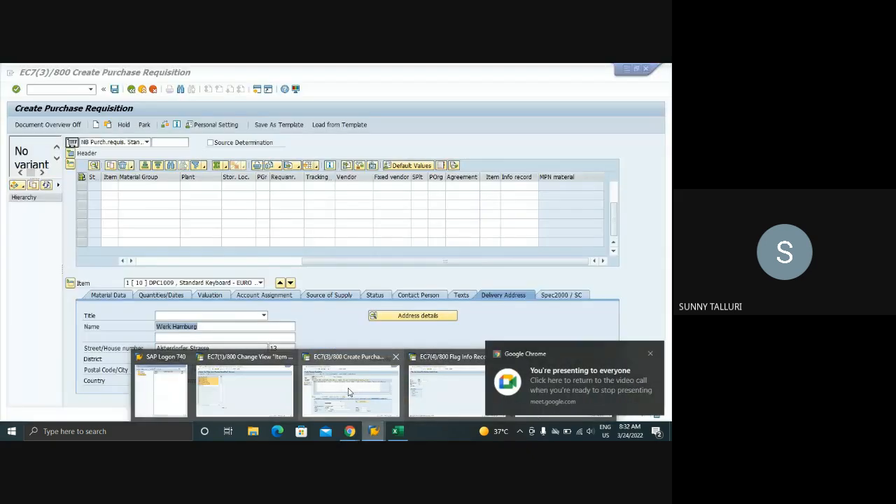
click(349, 392)
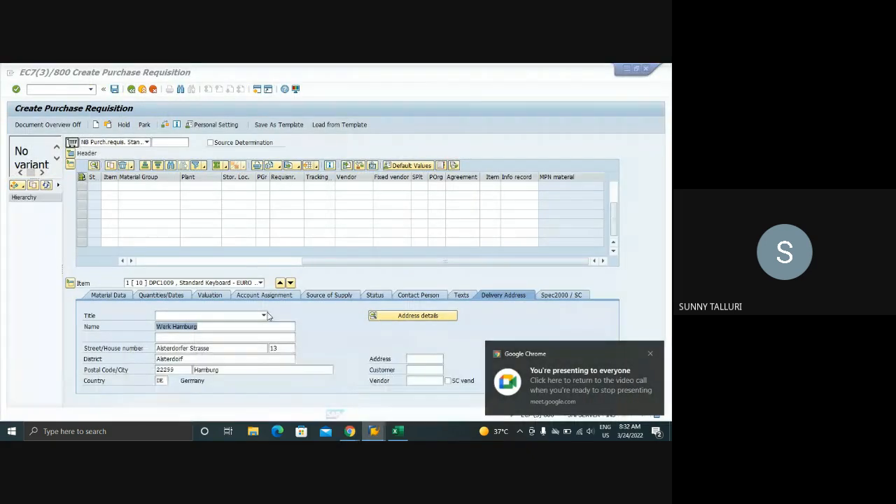
click(650, 354)
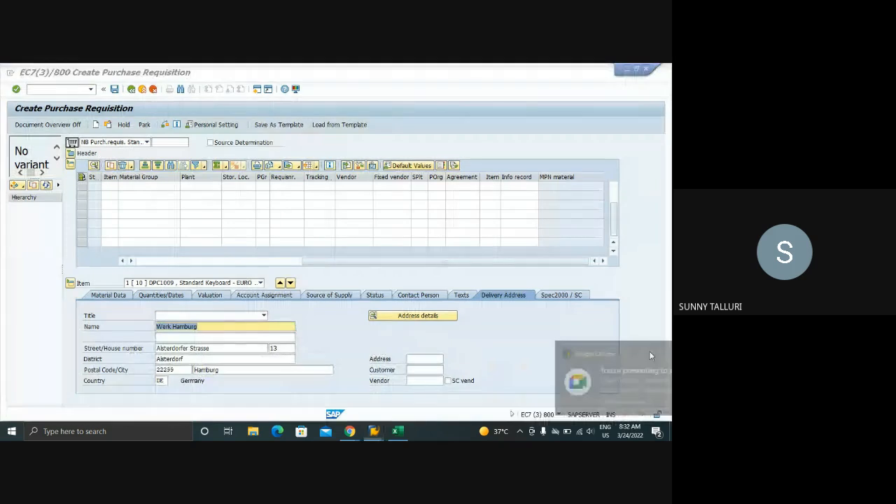
Expand the requisition header and review the item overview from the material to the fixed vendor and purchasing organization
click(141, 260)
click(374, 432)
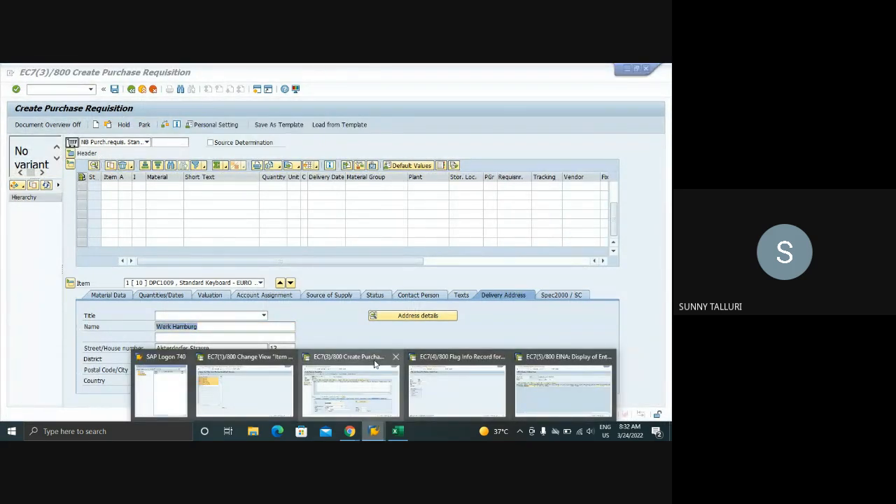
click(332, 399)
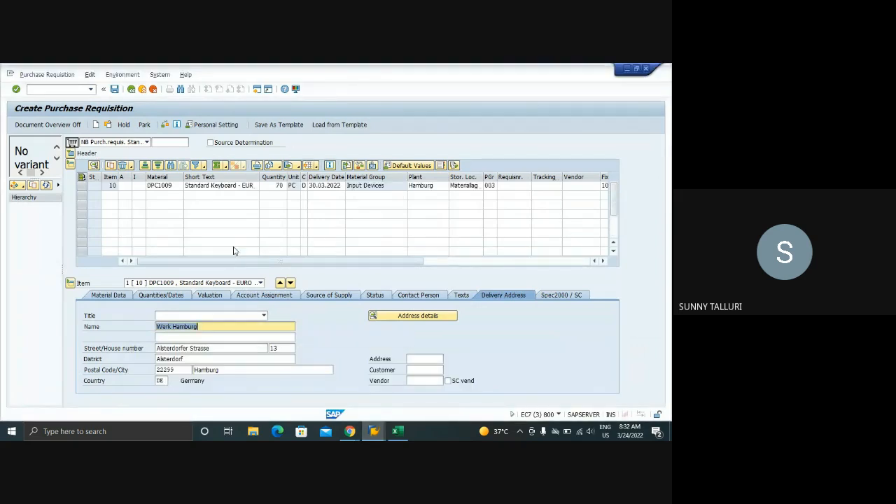
click(71, 153)
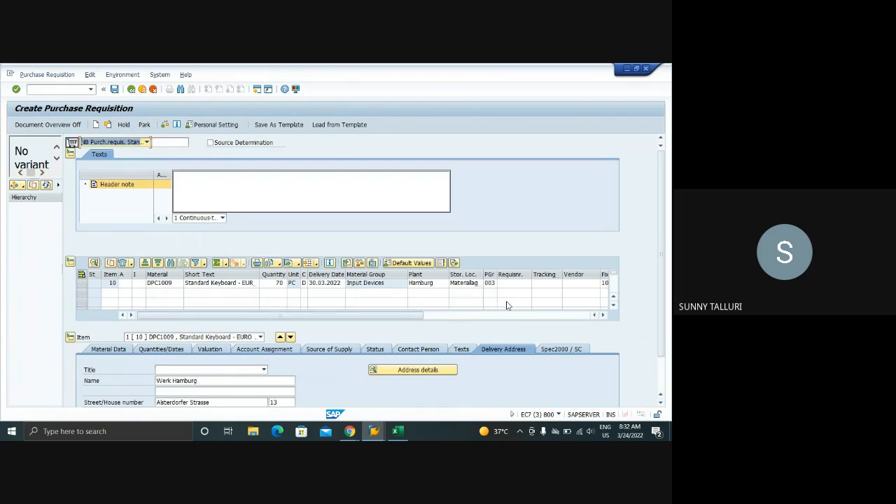
click(603, 315)
click(603, 315)
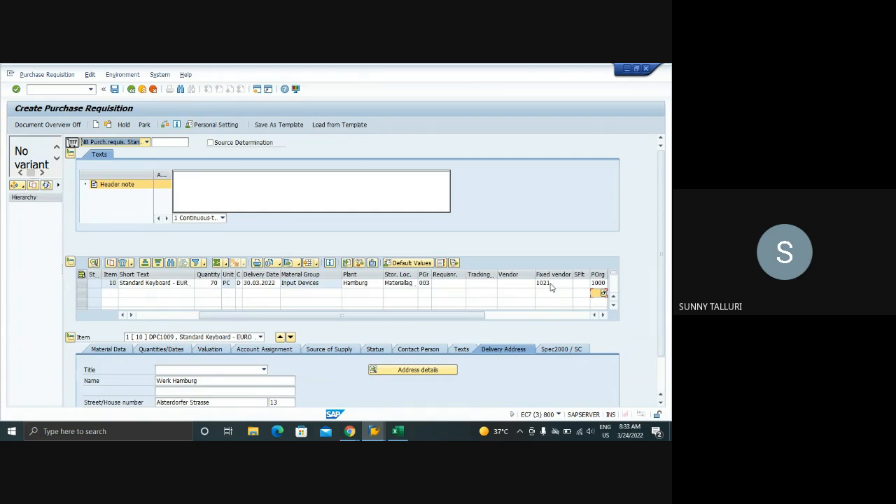
Examine the item's source of supply, comparing its info record and fixed vendor with those in the item overview
click(329, 350)
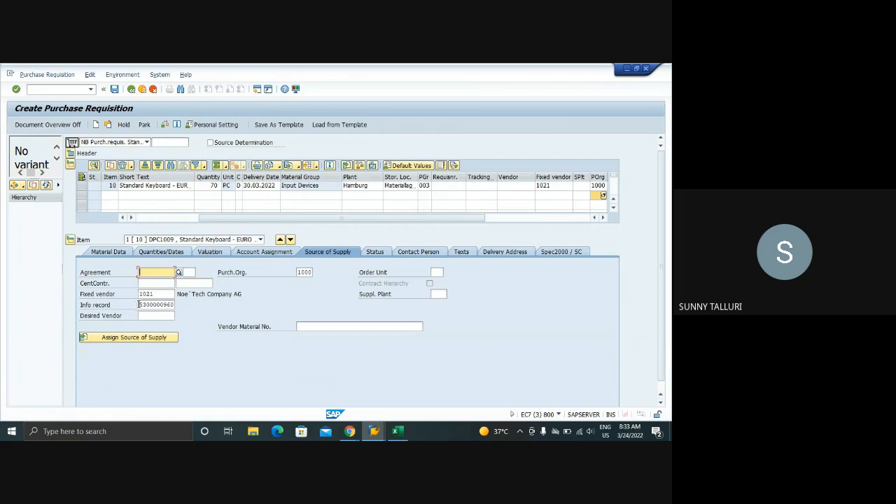
drag(138, 305, 179, 305)
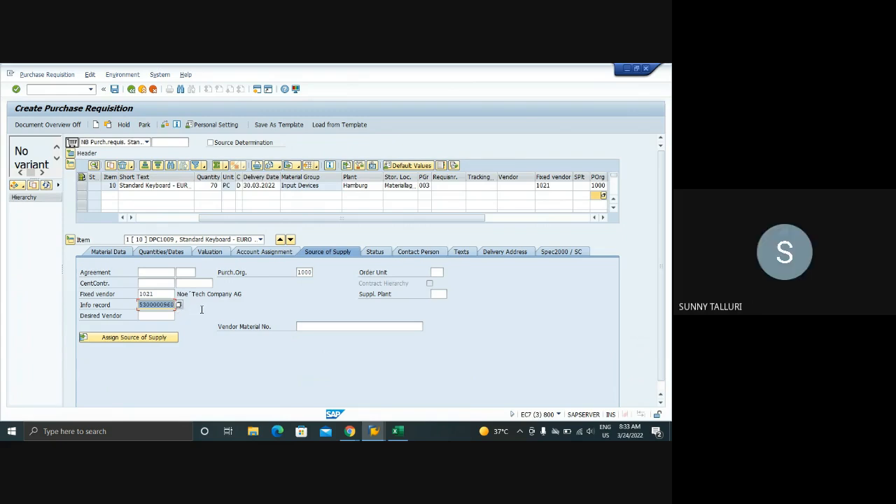
click(559, 186)
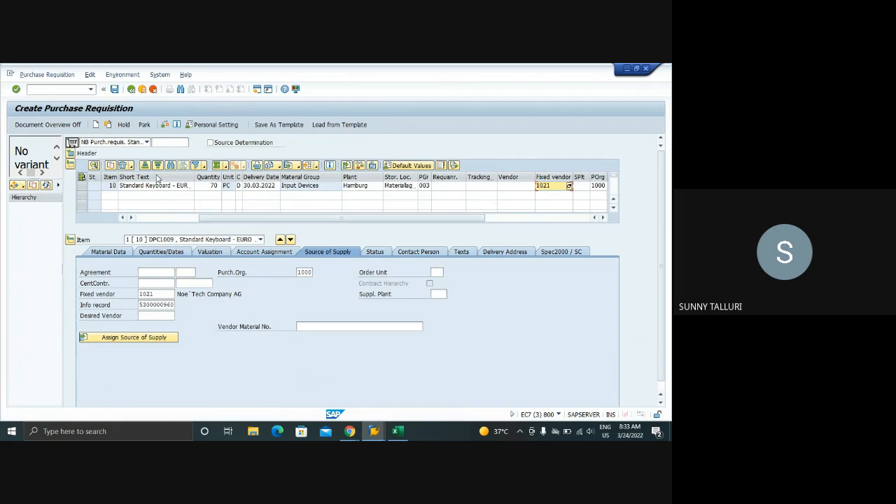
click(155, 219)
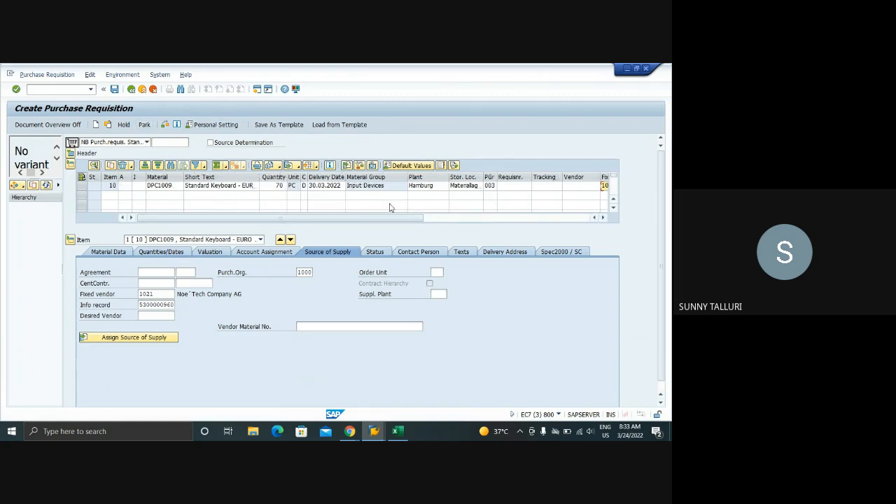
click(475, 219)
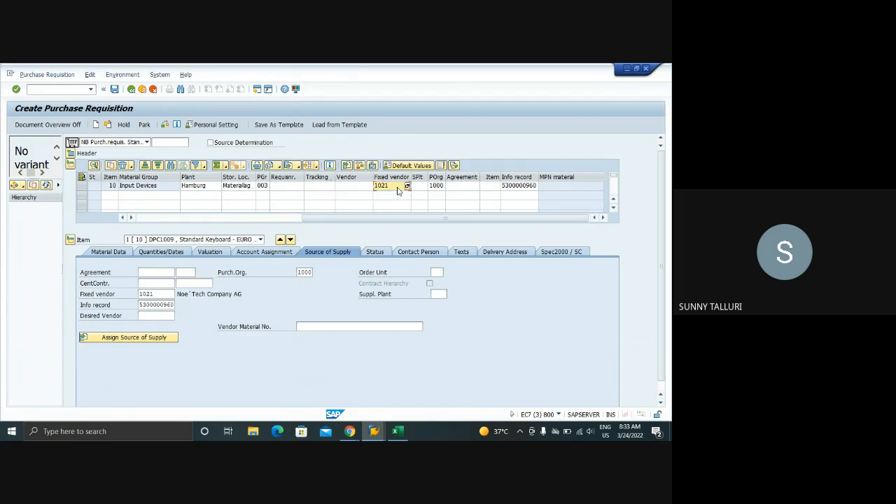
Re-enter 1021 as the fixed vendor of item 10 in the item overview
key(BackSpace)
key(BackSpace)
key(BackSpace)
key(BackSpace)
text(1021)
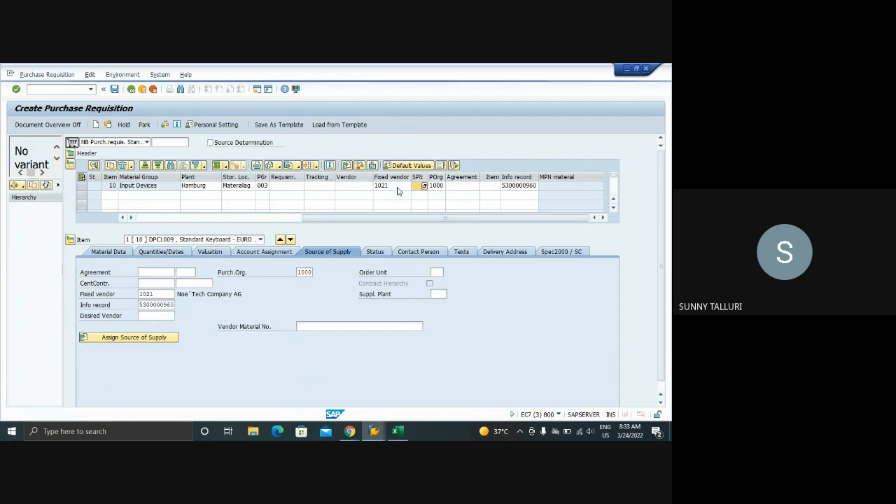
key(Tab)
Clear the fixed vendor and info record of item 10 in the item overview
click(395, 186)
key(BackSpace)
key(BackSpace)
key(BackSpace)
key(BackSpace)
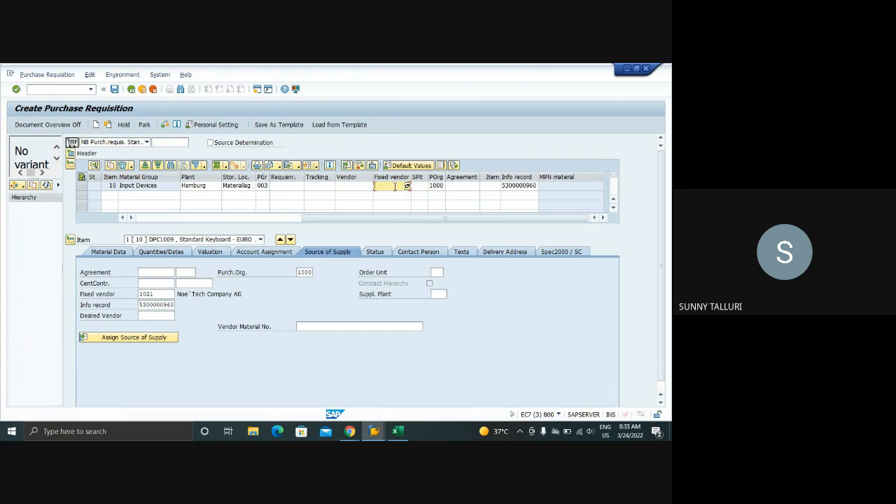
key(Tab)
key(Tab)
key(Tab)
key(Tab)
key(Tab)
key(BackSpace)
key(Return)
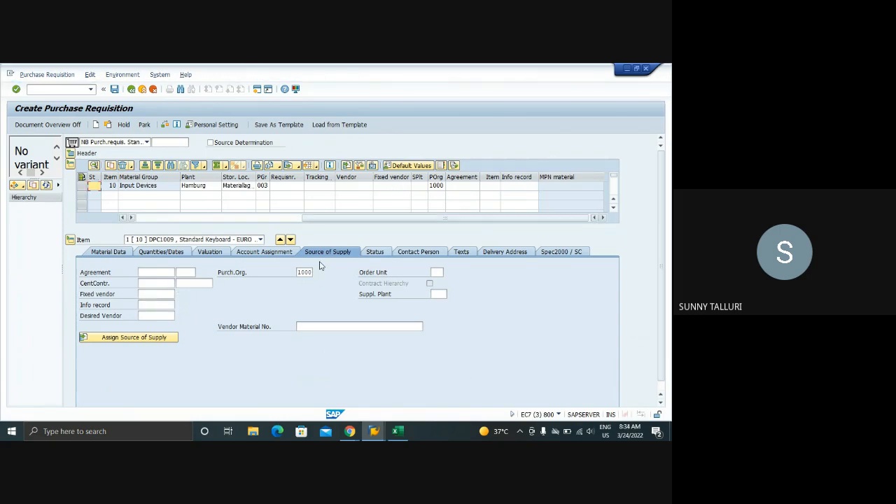
Examine the item's source of supply fields, processing status and contact person details
click(152, 291)
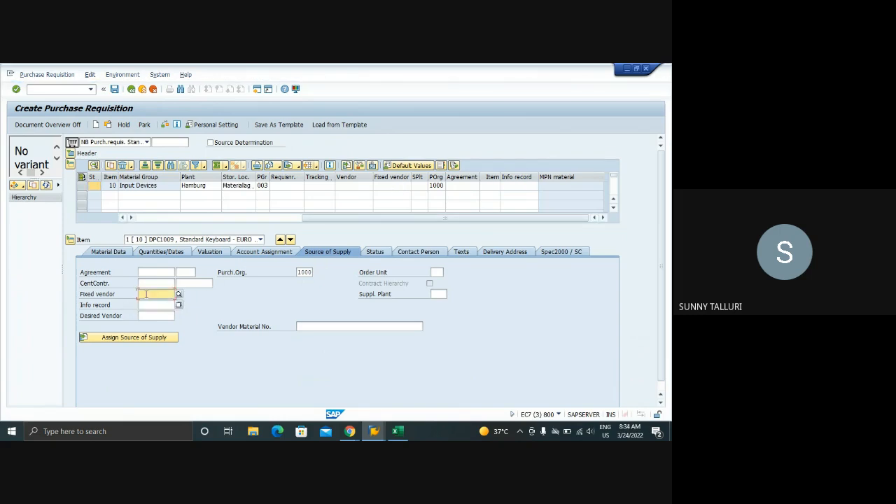
click(155, 284)
click(154, 271)
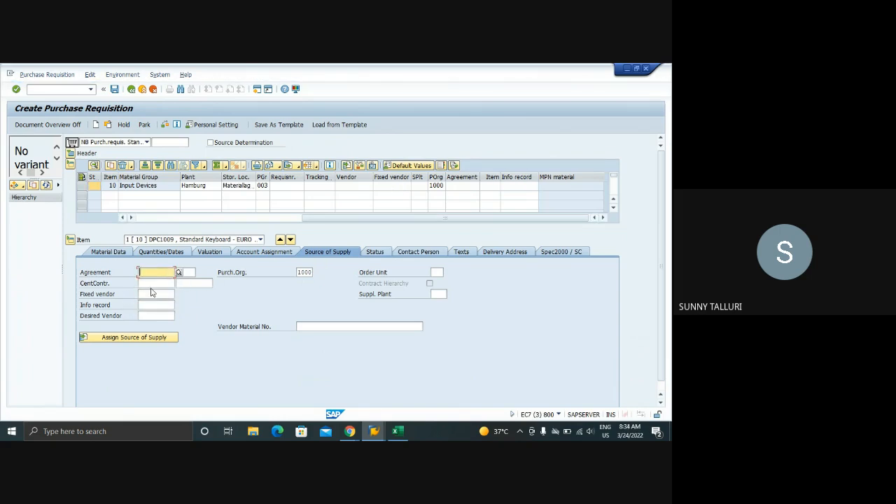
click(153, 294)
click(149, 305)
click(149, 284)
click(376, 252)
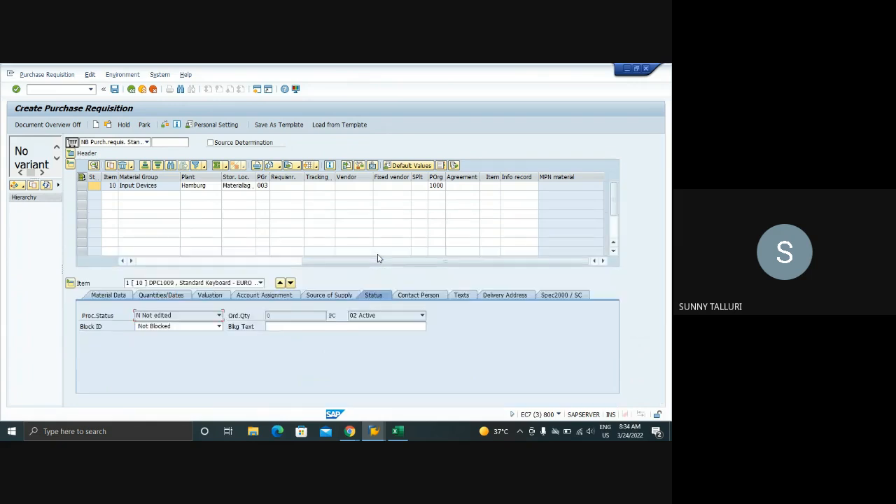
click(378, 436)
click(420, 297)
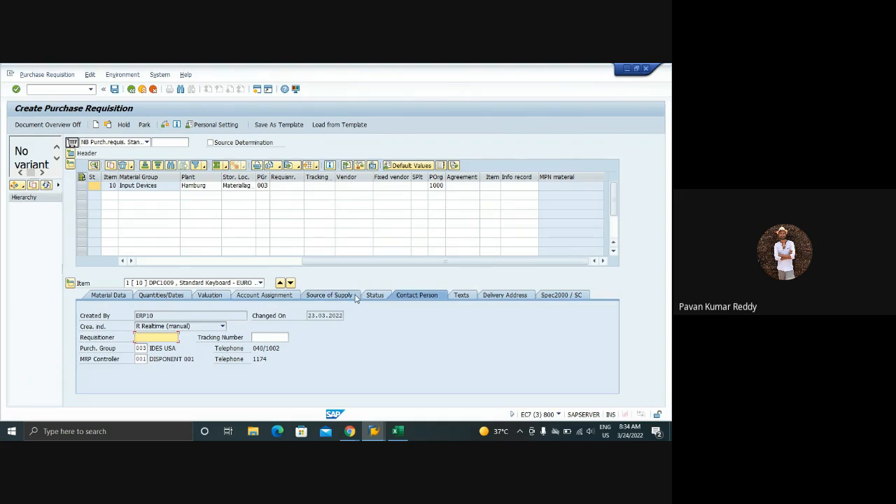
Return to the item's source of supply and set the fixed vendor to 1021 in the item overview
click(329, 297)
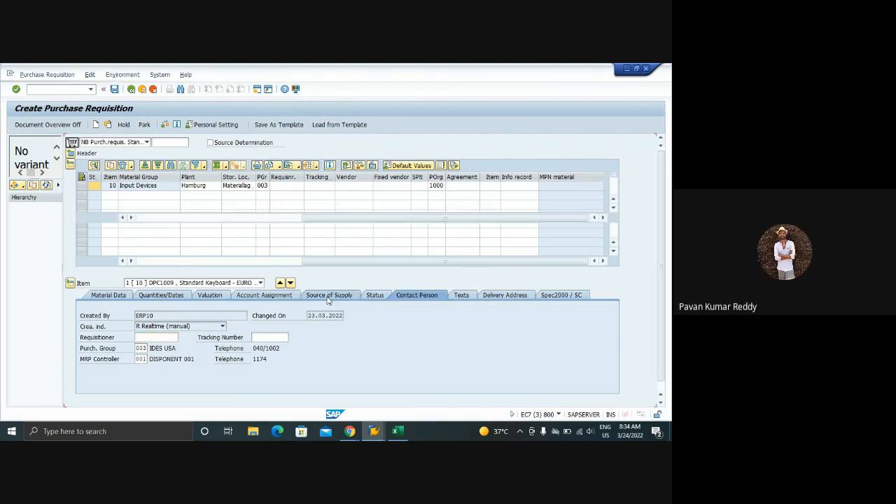
click(395, 186)
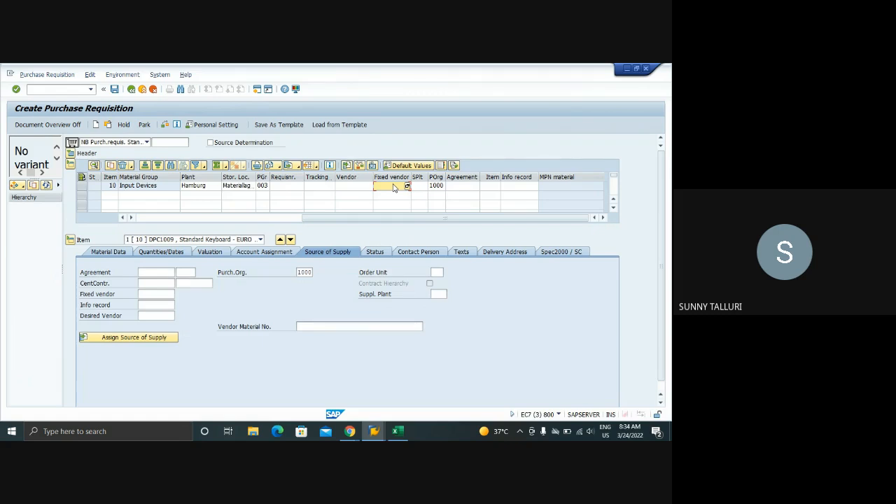
text(1021)
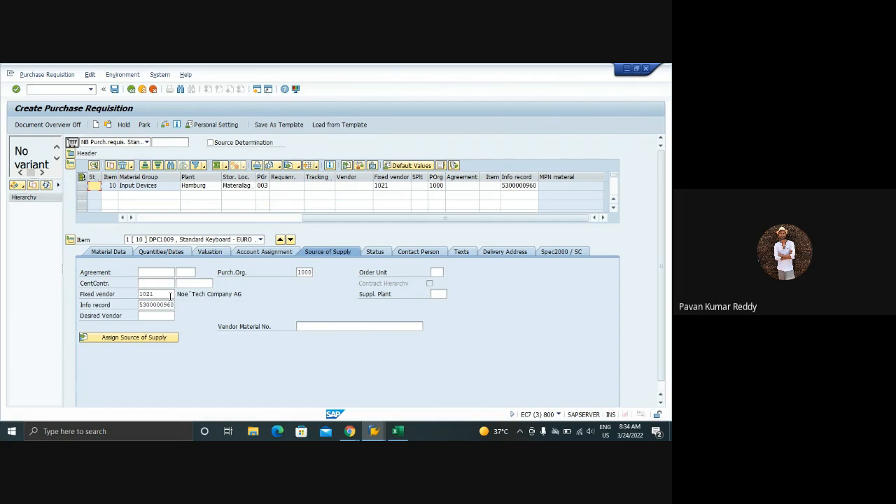
Remove fixed vendor 1021 and its info record from item 10 again
click(391, 186)
key(BackSpace)
key(BackSpace)
key(Tab)
key(Tab)
key(Tab)
key(Tab)
key(Tab)
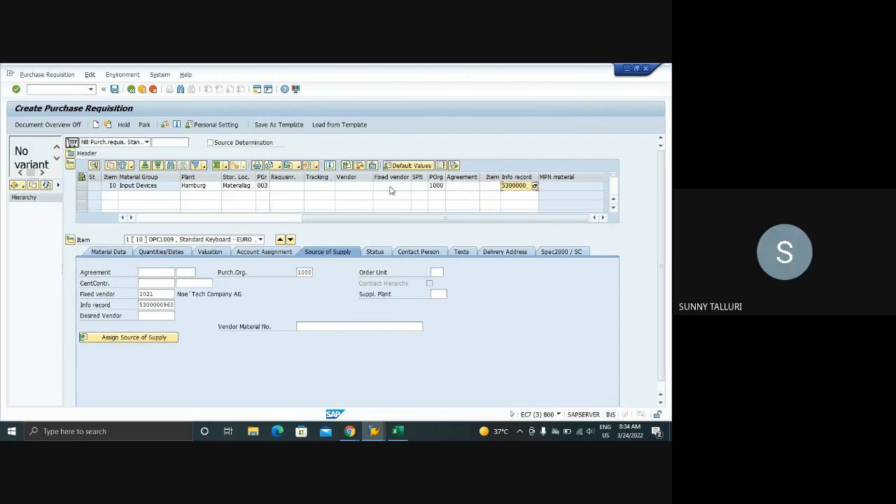
key(BackSpace)
key(Return)
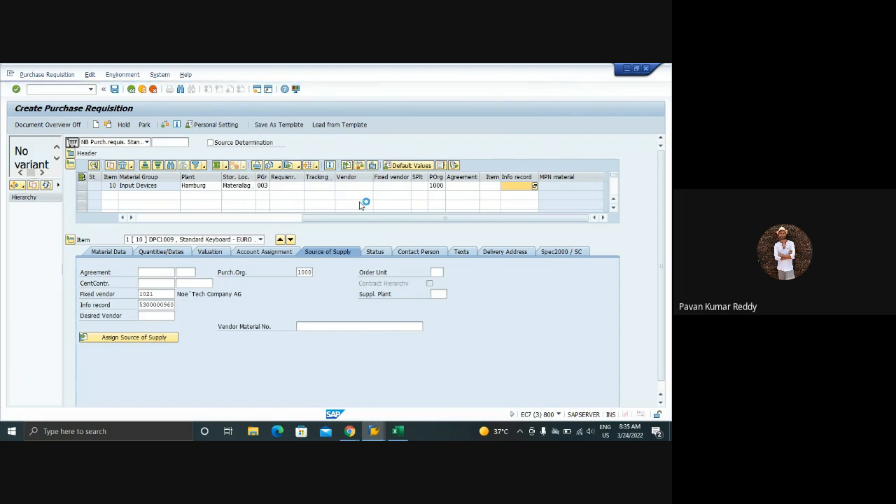
Set 1021 as the desired vendor of item 10 in the item overview and check it in the source of supply
click(357, 187)
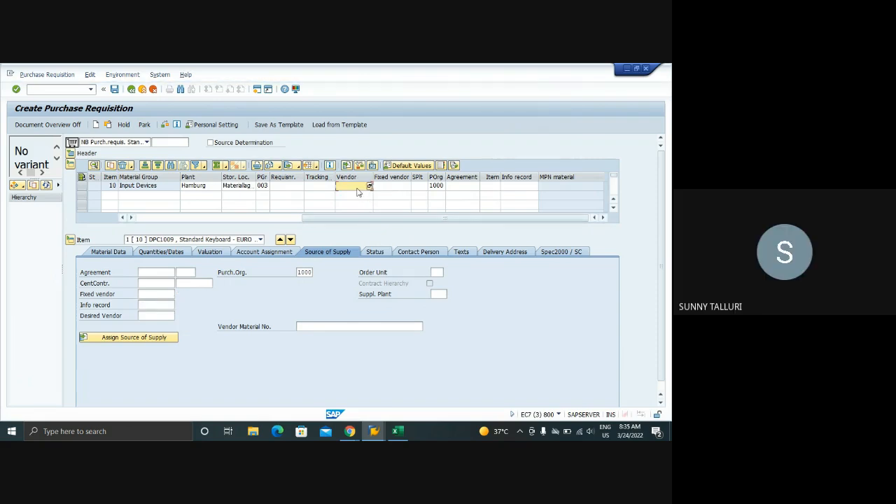
text(1021)
key(Return)
click(151, 306)
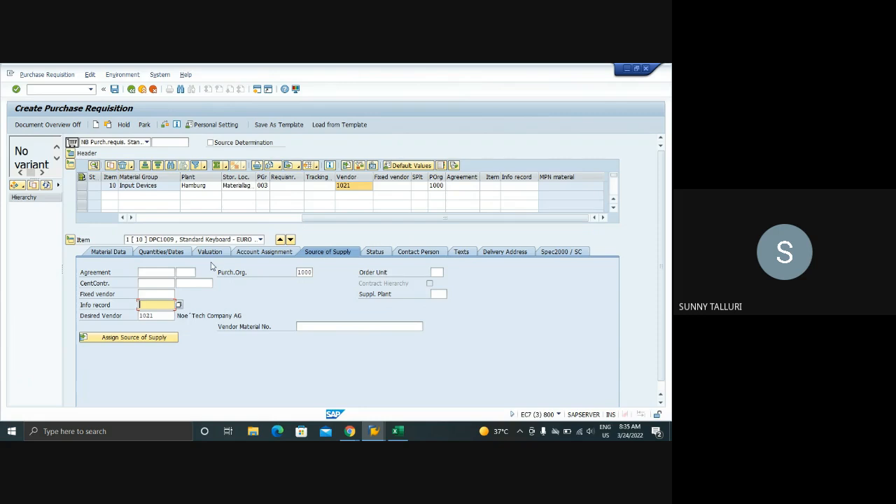
click(160, 316)
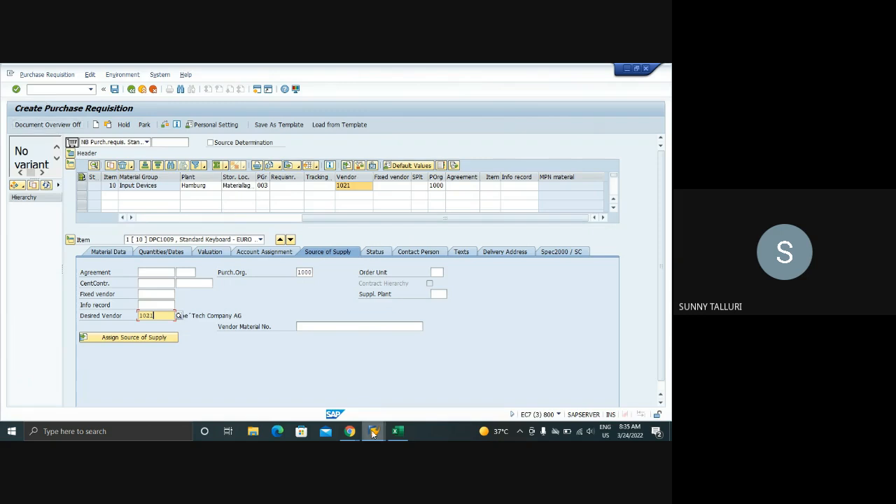
Switch to the info record session and display the info record for vendor 1021 and material DPC1009
mouse_move(373, 434)
click(452, 392)
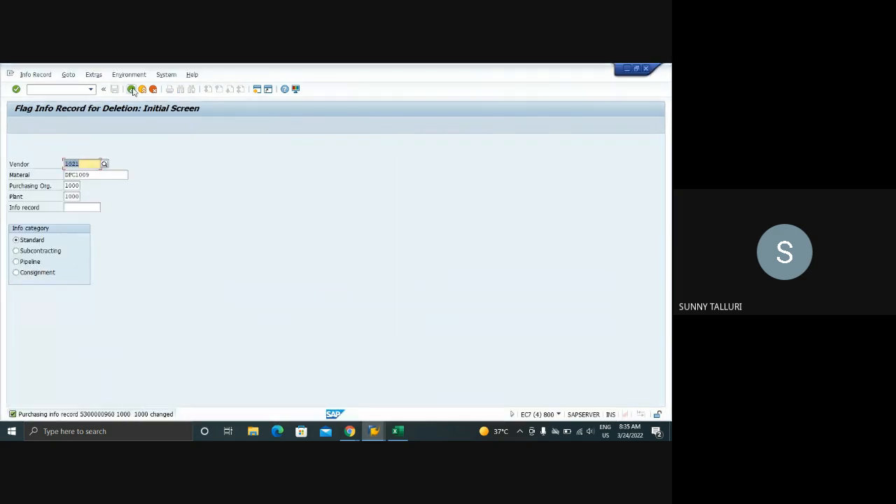
key(Return)
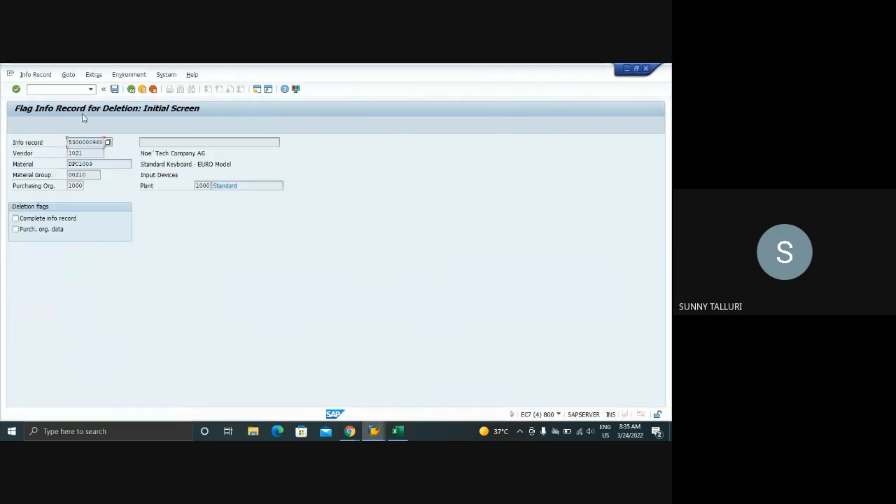
click(131, 89)
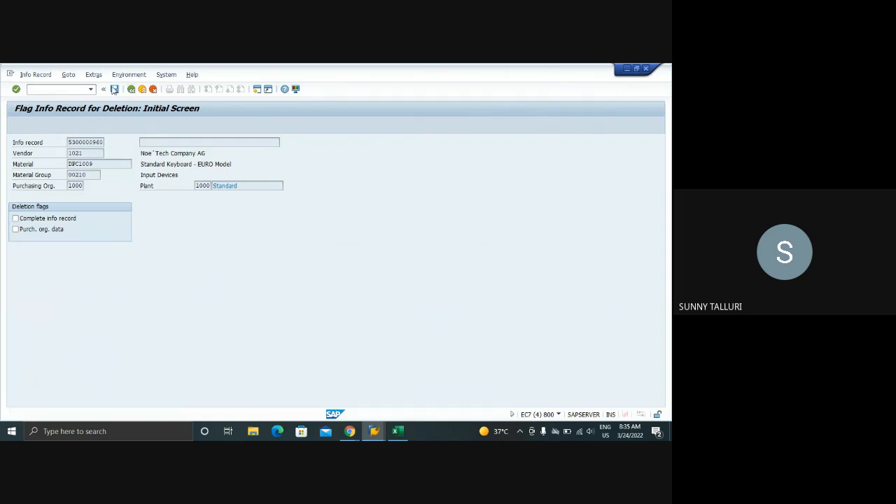
click(38, 75)
click(38, 131)
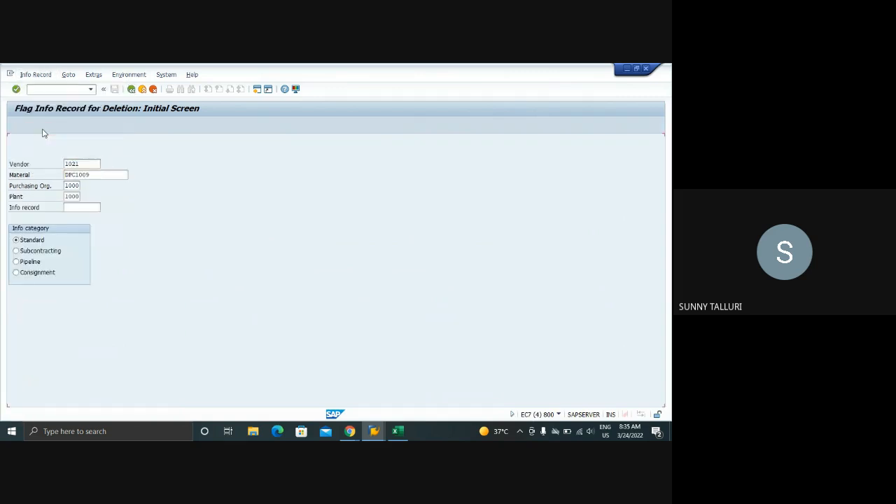
key(Return)
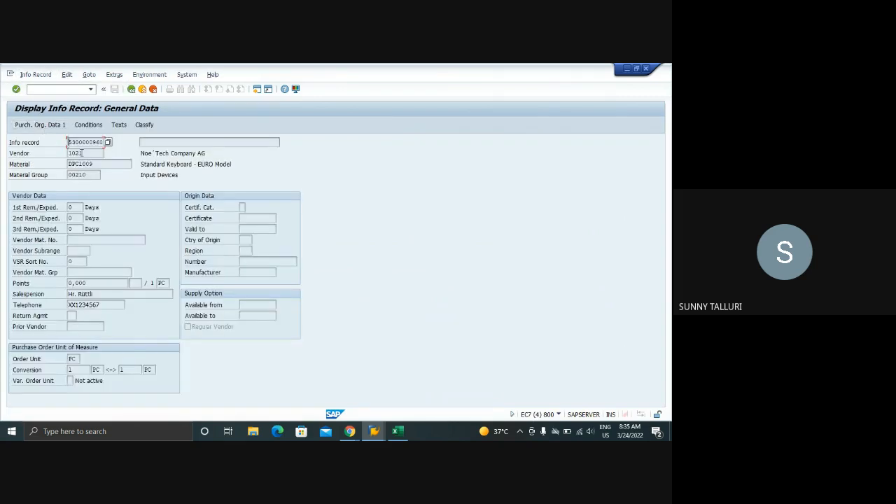
Open General Table Display in a new session and load the vendor master table LFA1
click(36, 90)
text(/oSE16N)
key(Return)
text(L)
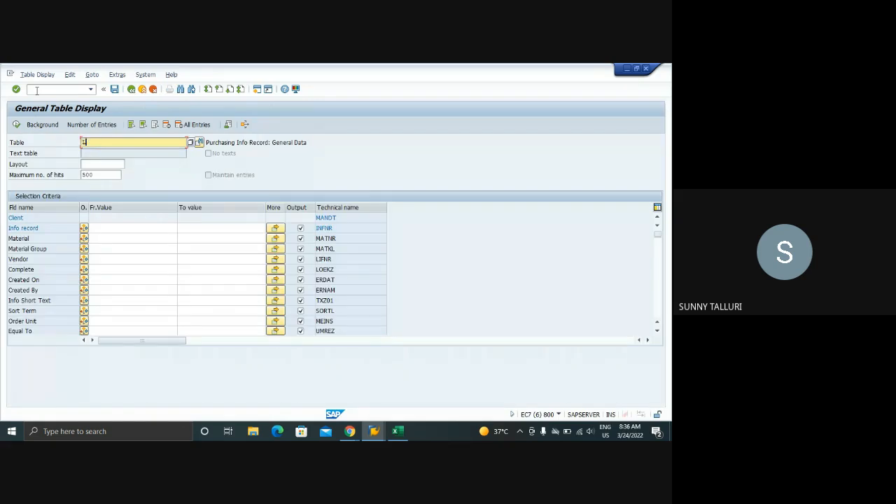
text(FA1)
key(Return)
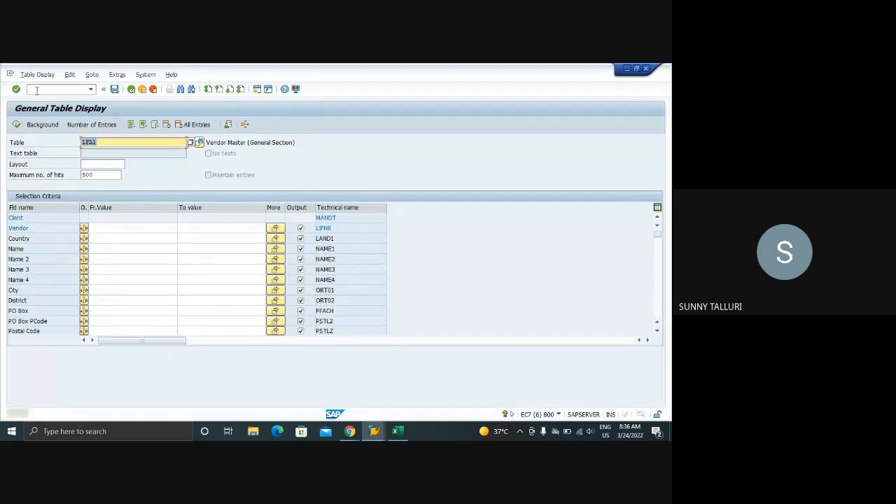
Re-enter LFA1 as the table name
text(L)
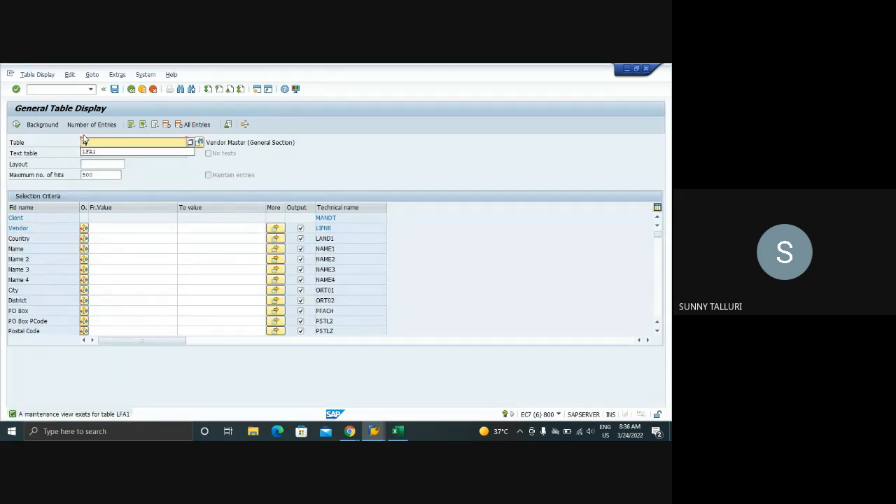
text(FA1)
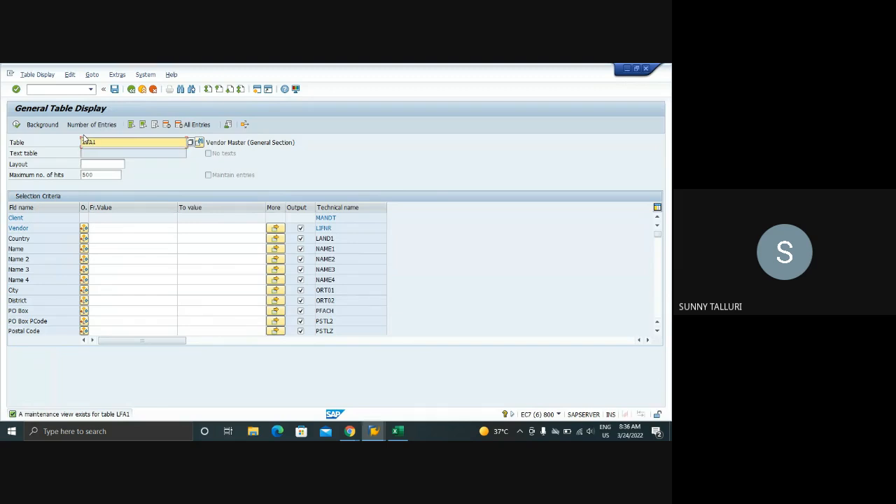
key(BackSpace)
key(BackSpace)
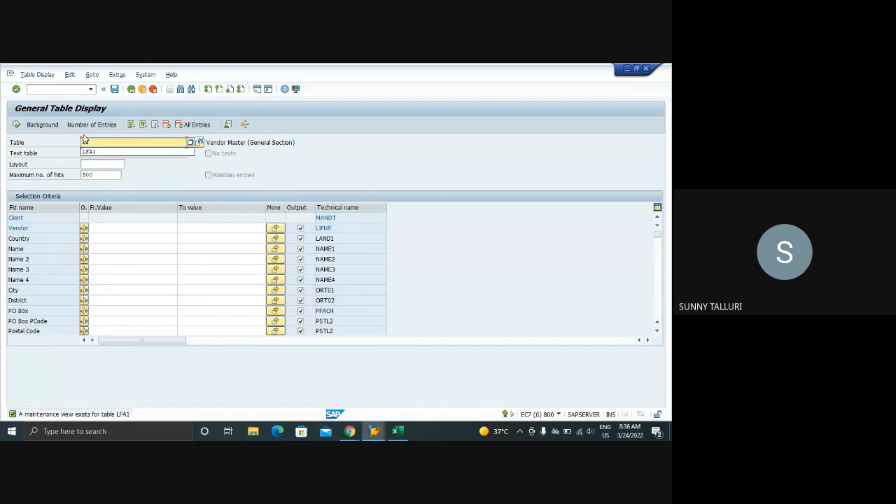
text(A1)
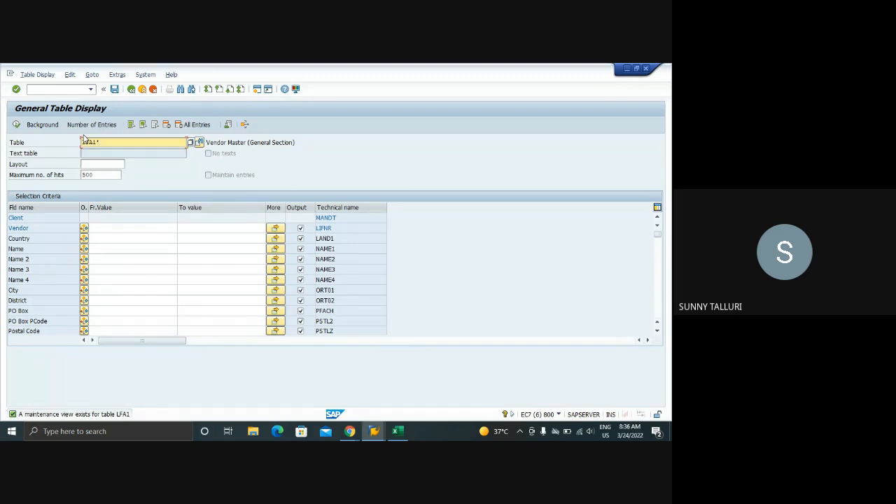
click(60, 90)
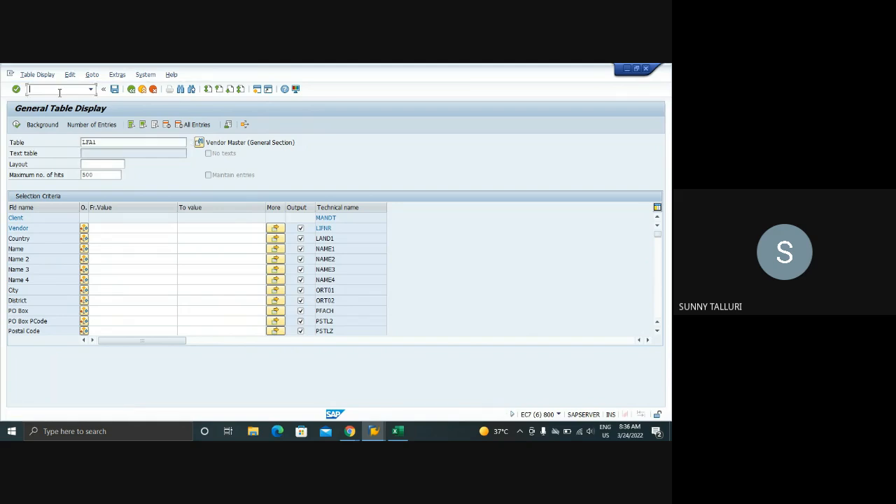
Display the vendor master entry for vendor 1022 in table LFA1
click(112, 237)
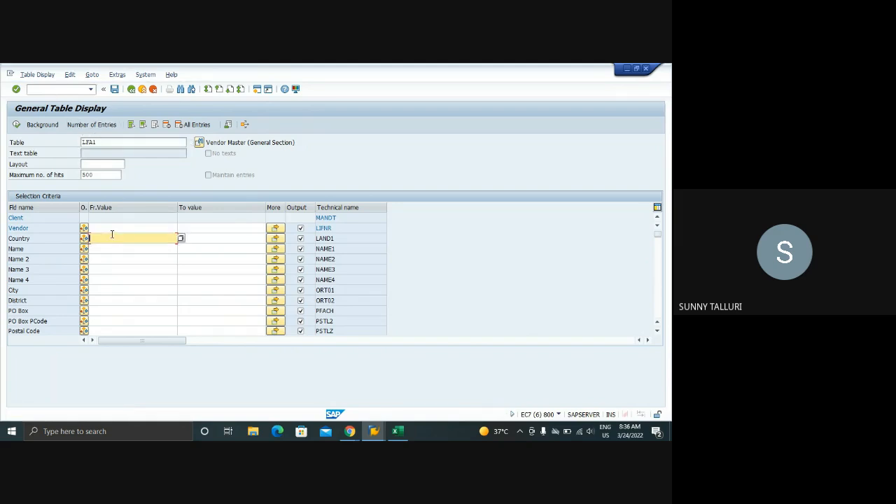
click(110, 229)
text(1022)
key(Return)
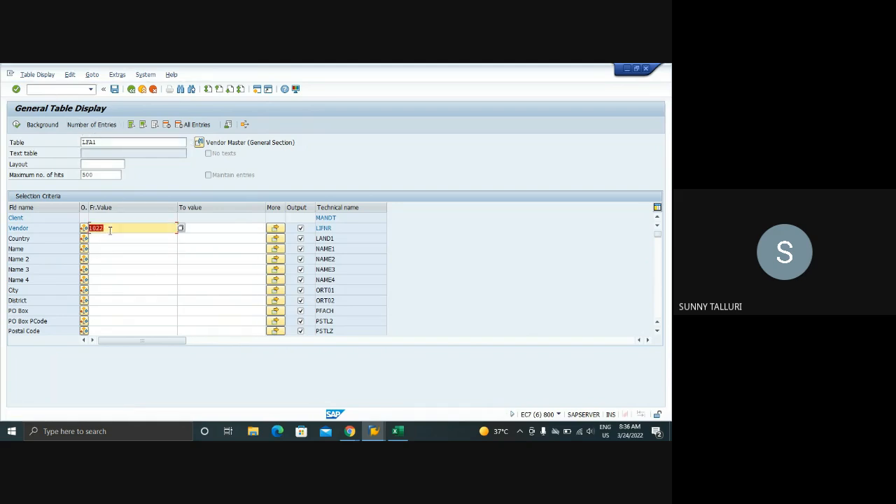
click(16, 125)
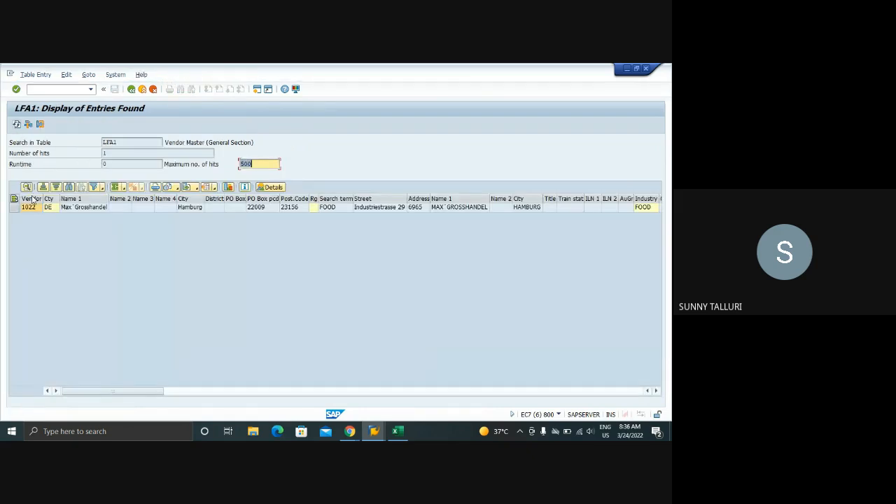
click(29, 208)
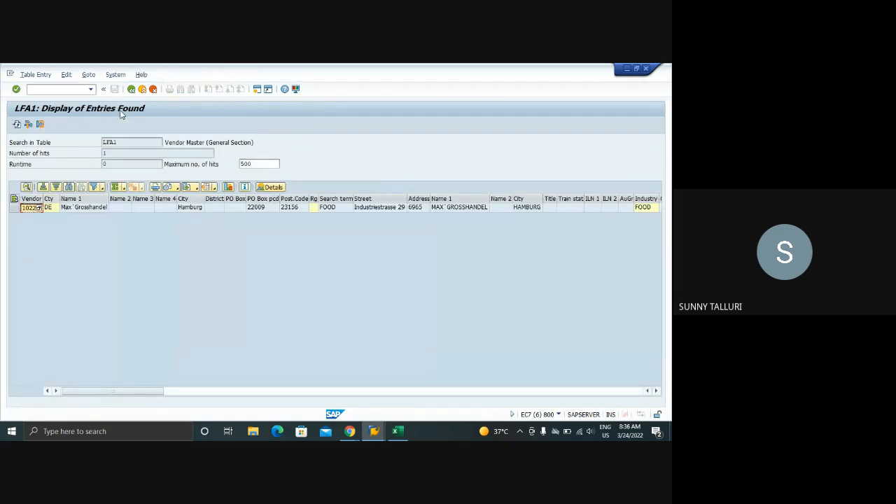
Run ME11 and open the general data of a new info record for vendor 1022, material DPC1009, purchasing organization 1000 and plant 1000
click(131, 89)
click(38, 92)
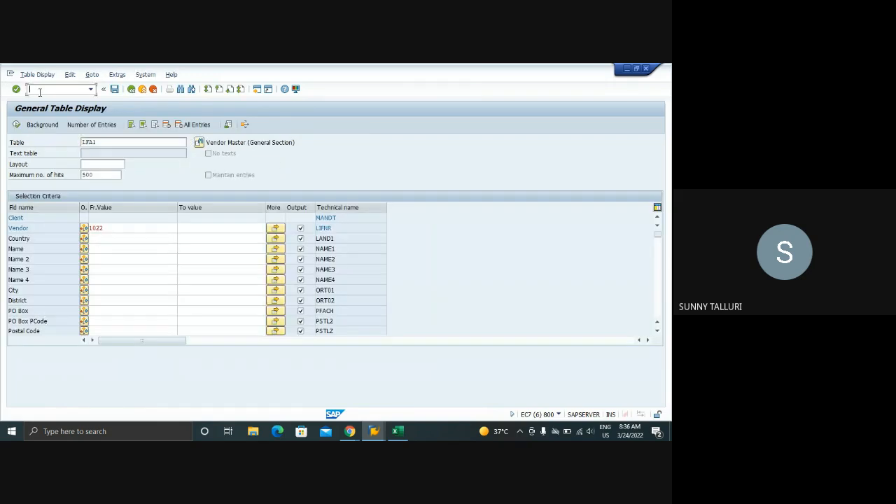
text(/NME11)
key(Return)
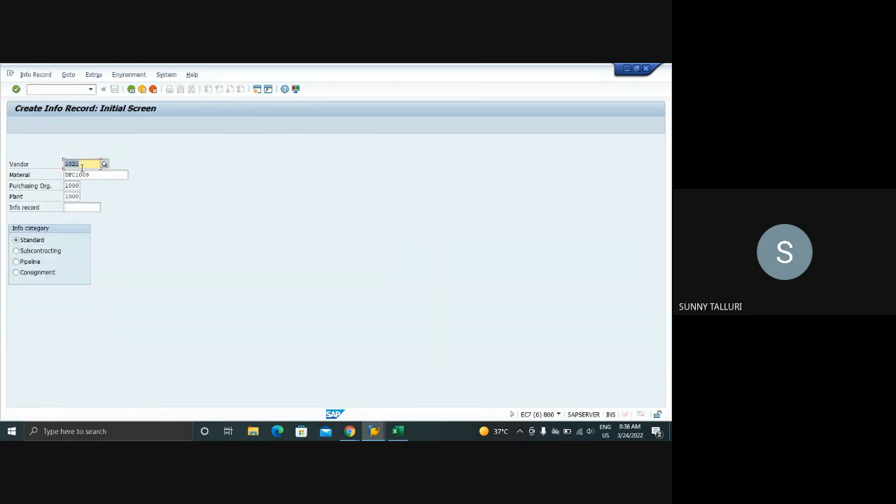
text(1022)
key(Return)
key(Return)
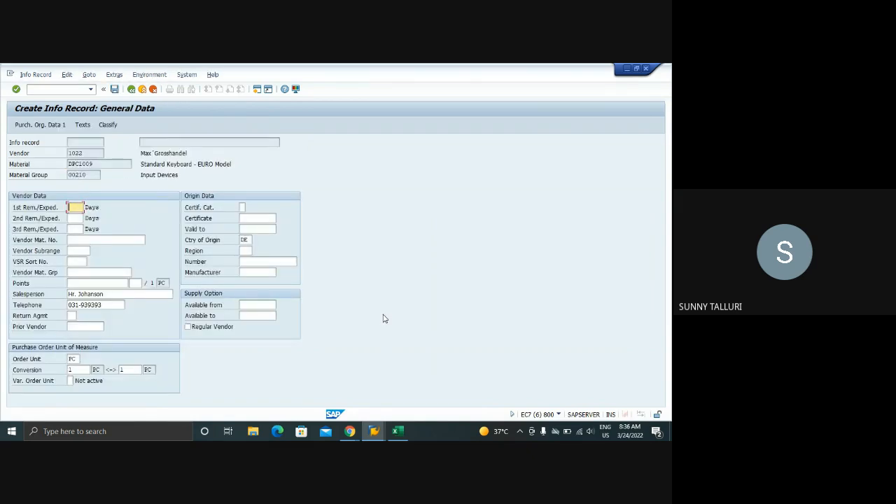
Check the purchasing organization data of the existing info record for vendor 1021 and return to the new record for vendor 1022
click(379, 415)
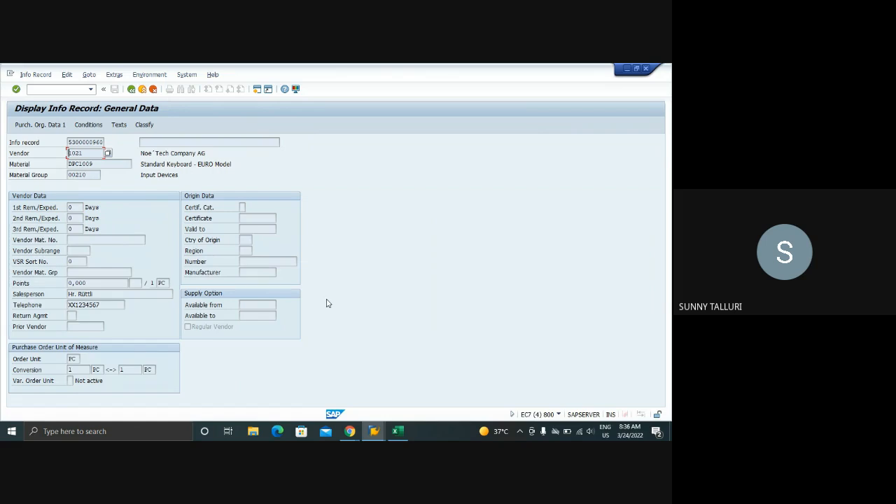
key(Return)
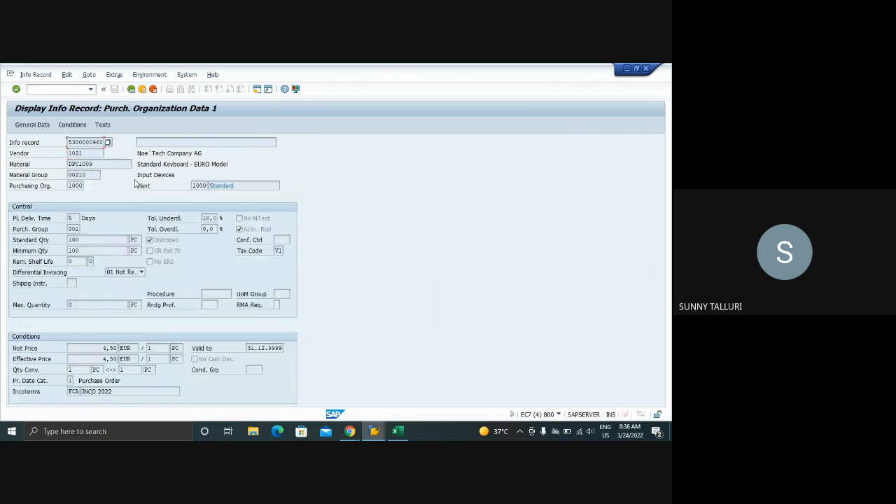
click(374, 431)
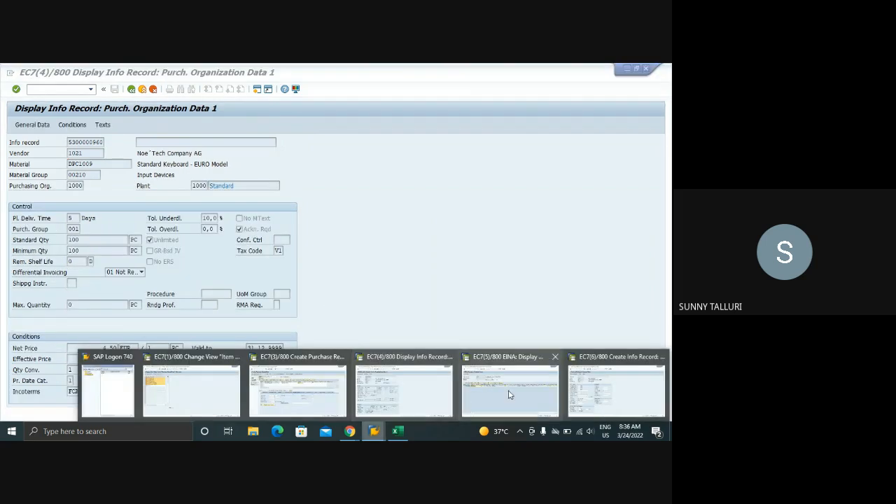
click(574, 396)
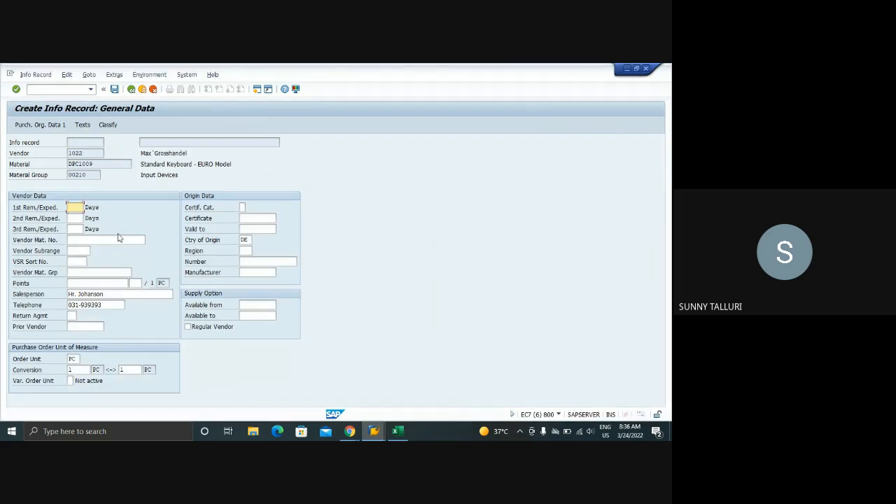
Open the new info record's purchasing organization data and set both the standard and minimum quantity to 100 PC
key(Return)
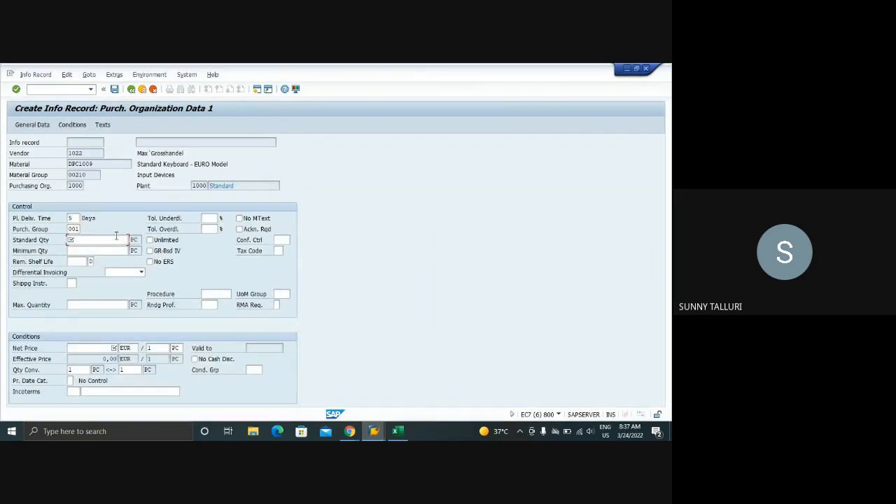
click(117, 239)
key(super+Tab)
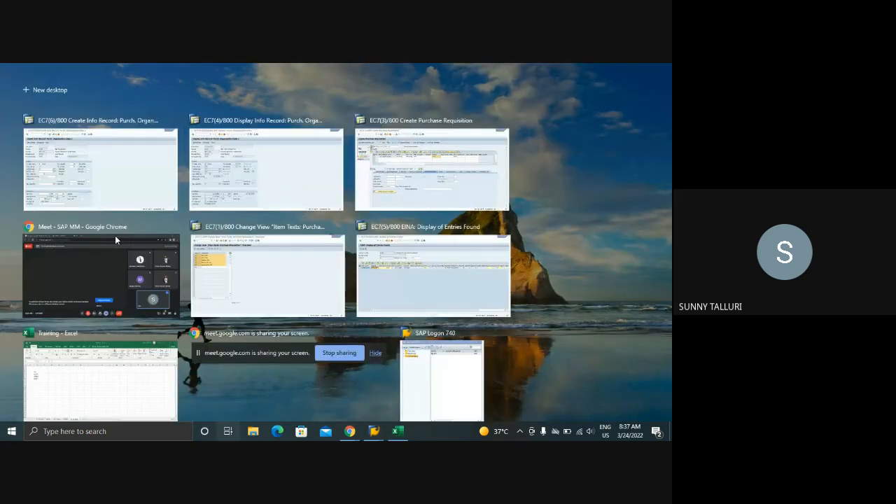
key(Escape)
key(alt+Tab)
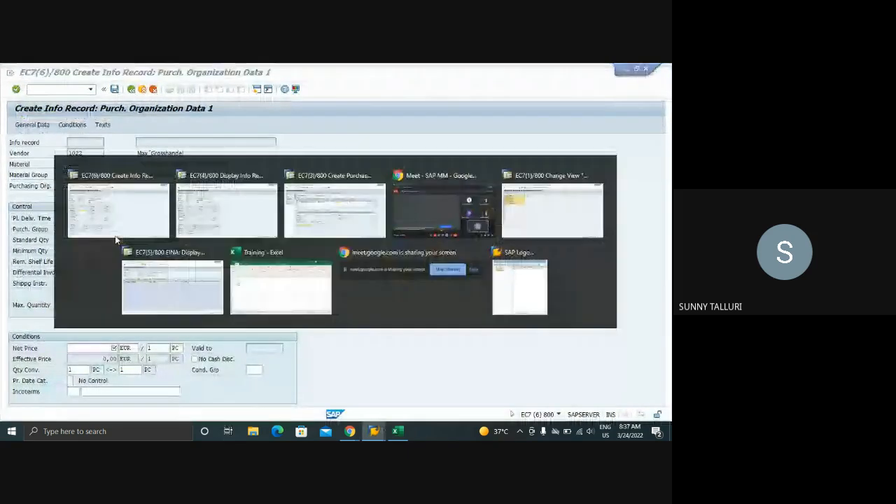
key(alt+Tab)
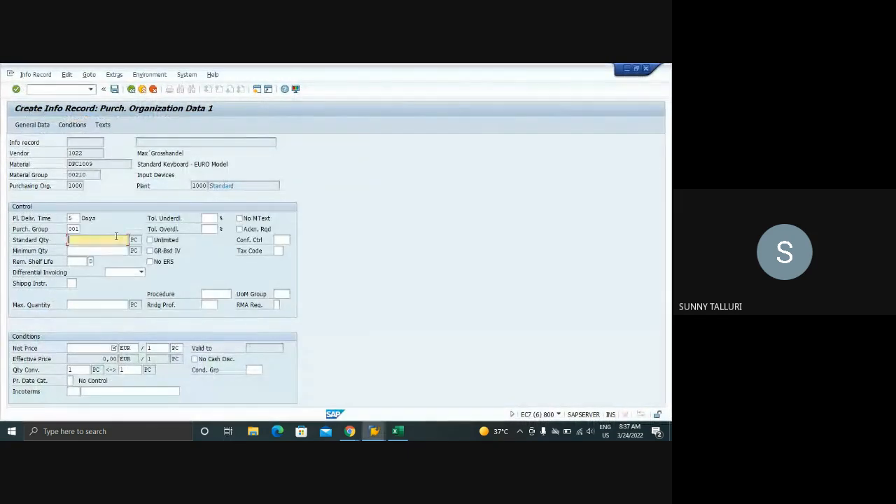
text(100)
key(Return)
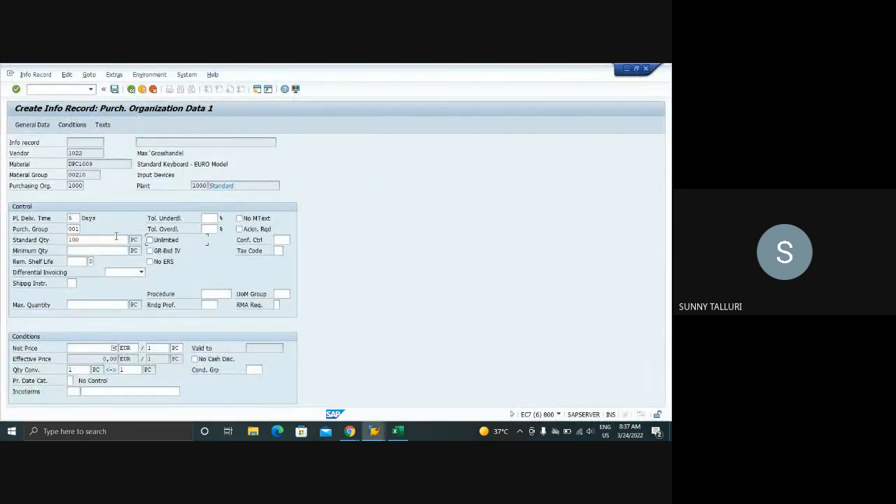
click(103, 250)
text(100)
key(Return)
Set the underdelivery tolerance to 10 % and enable unlimited overdelivery and goods-receipt-based invoice verification
click(211, 220)
text(1)
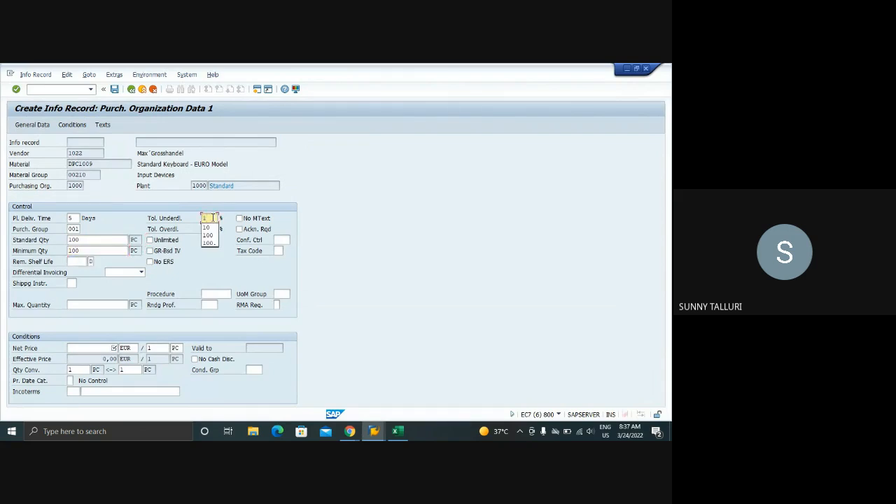
text(0)
click(149, 241)
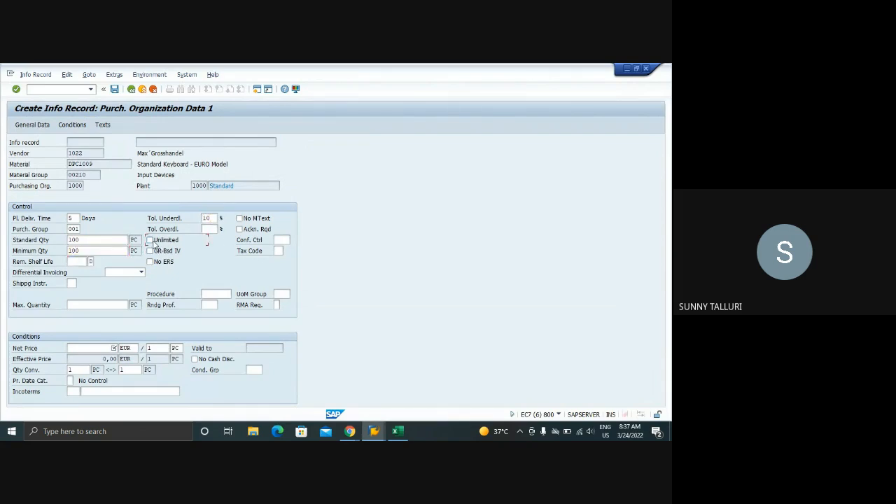
click(150, 251)
Enter a net price of 1 EUR per PC and open the info record's price conditions
click(98, 348)
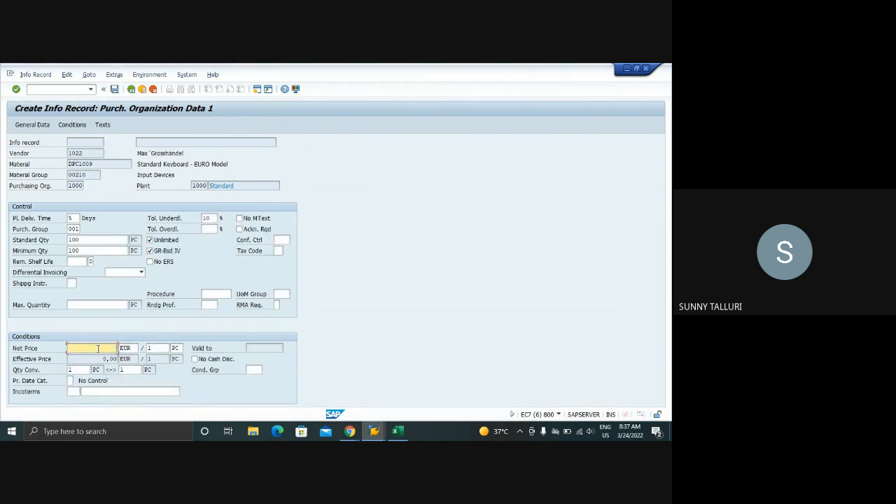
key(Return)
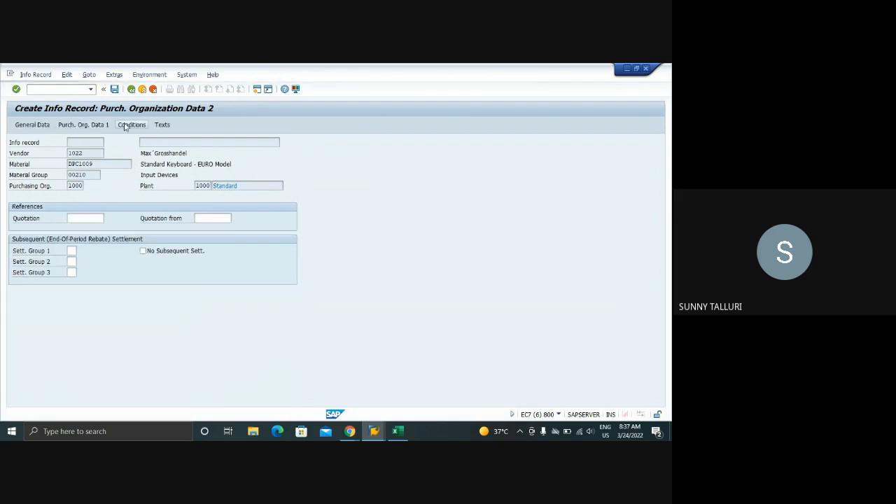
click(125, 126)
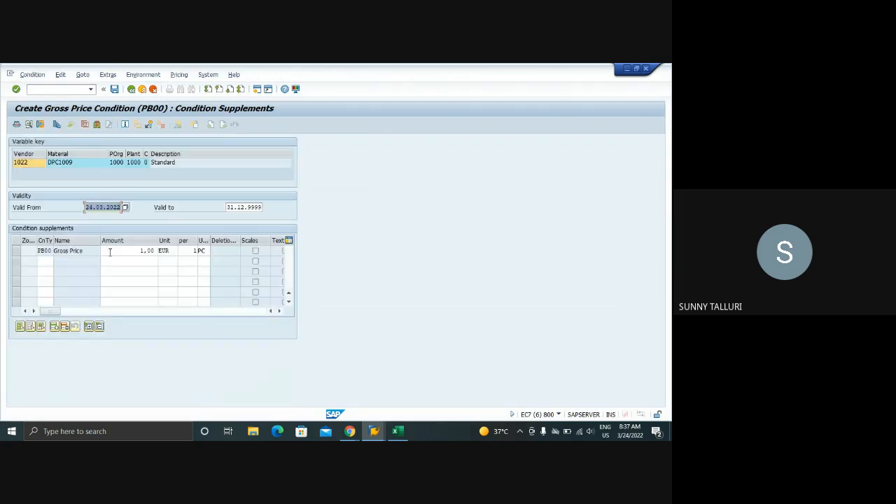
Set the PB00 gross price amount to 4,65 EUR per PC and save the info record
click(155, 251)
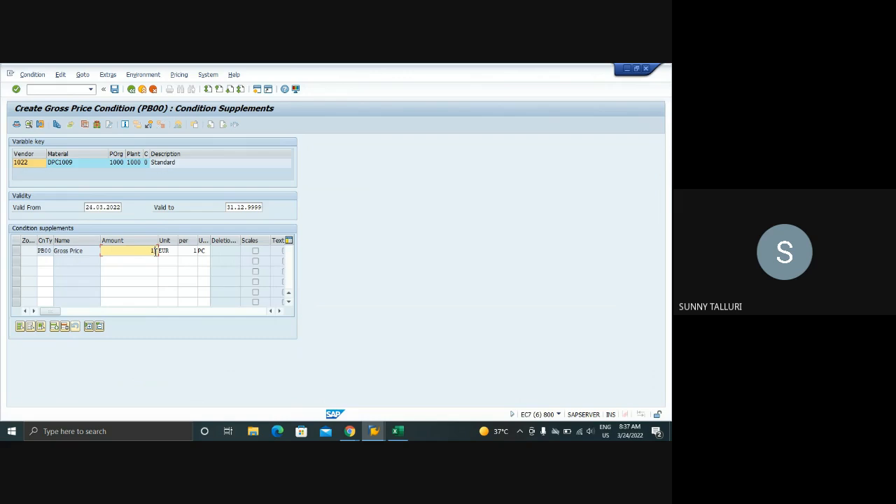
key(BackSpace)
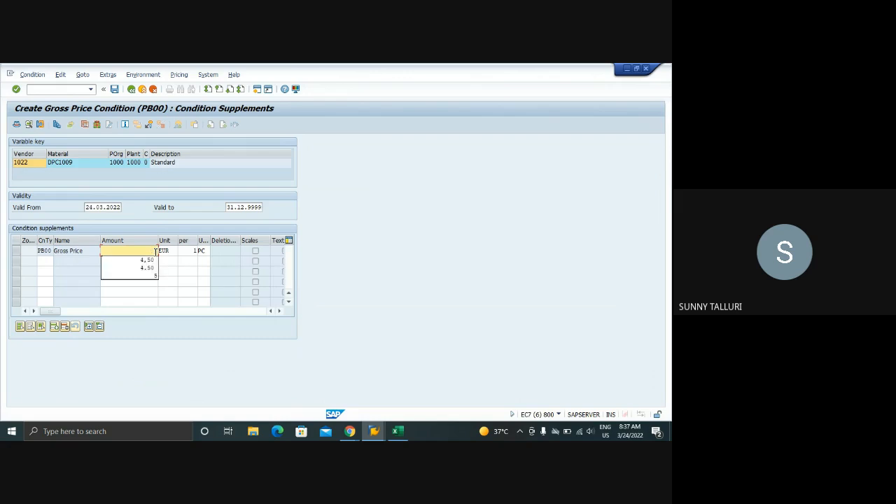
text(65)
key(Return)
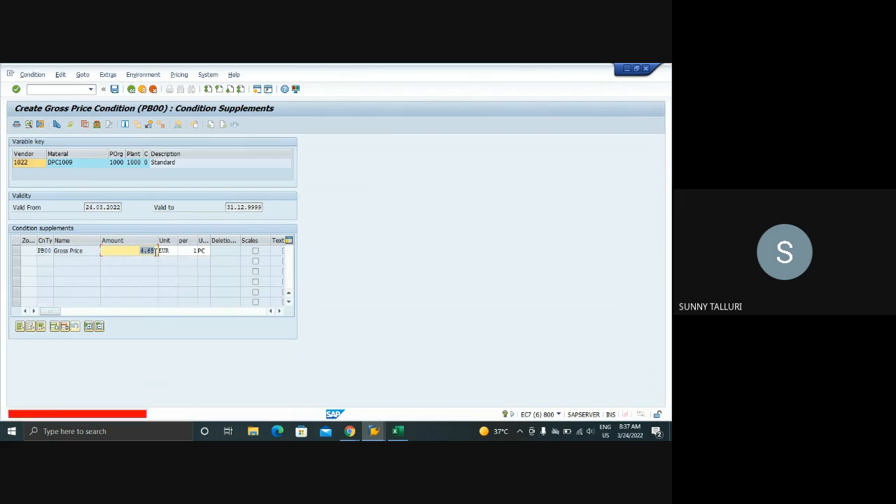
text(6)
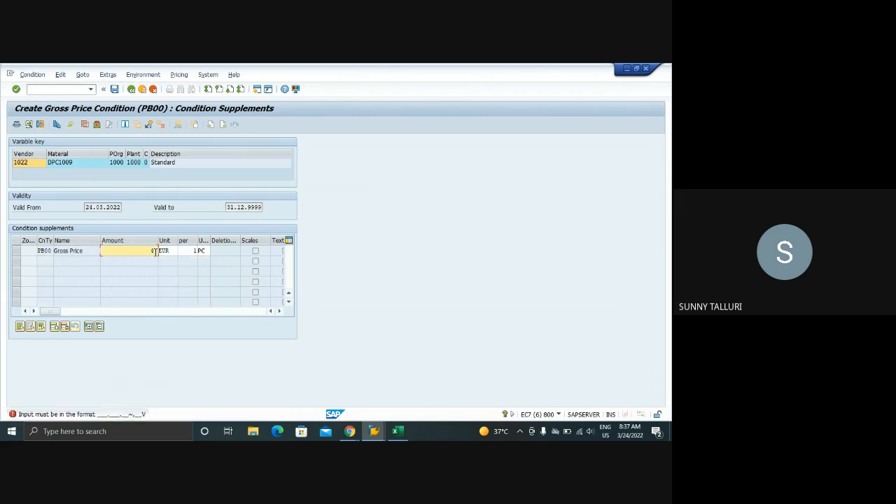
text(5)
key(Return)
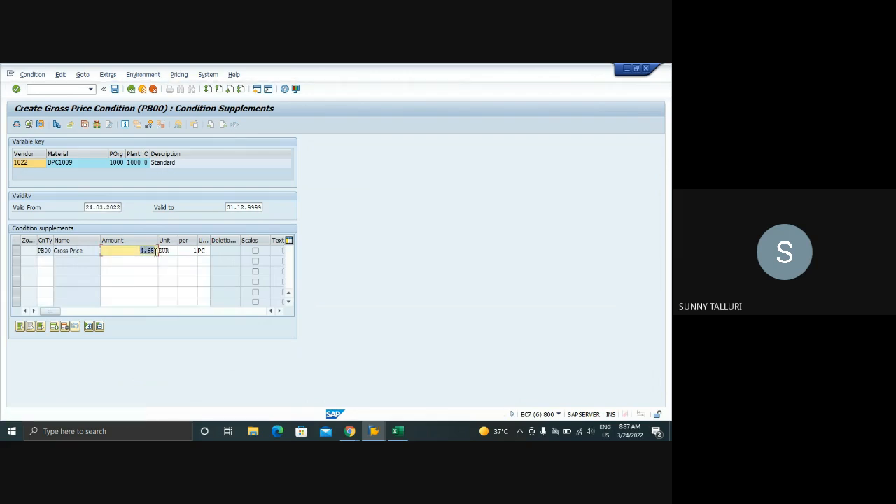
click(114, 90)
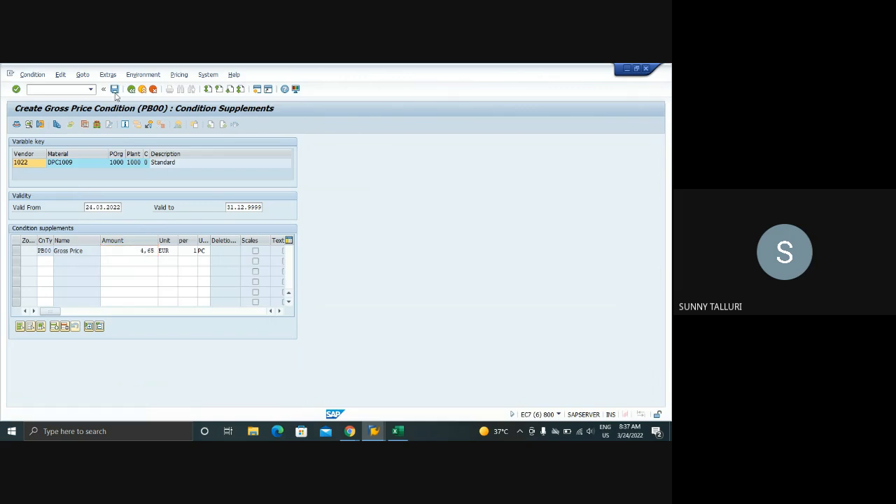
Run ME01 in a new session and open the source list of material DPC1009 in plant 1000
click(70, 89)
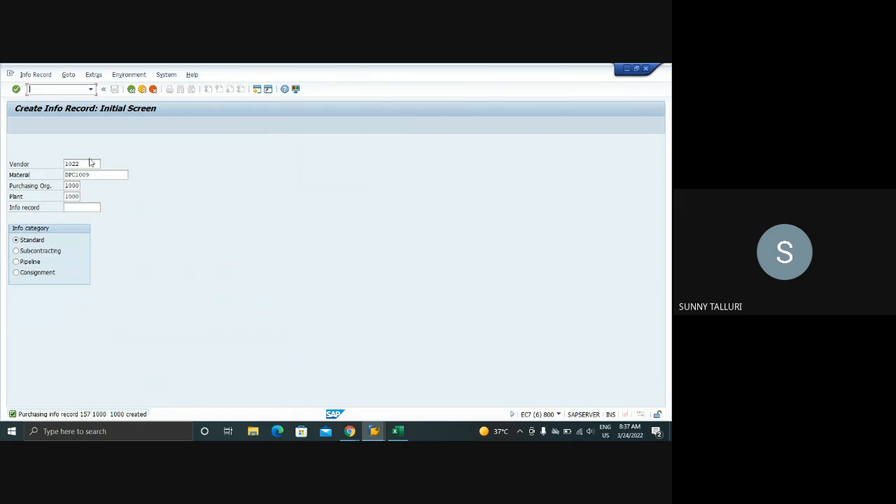
drag(93, 174, 61, 175)
click(35, 89)
text(/oME01)
key(Return)
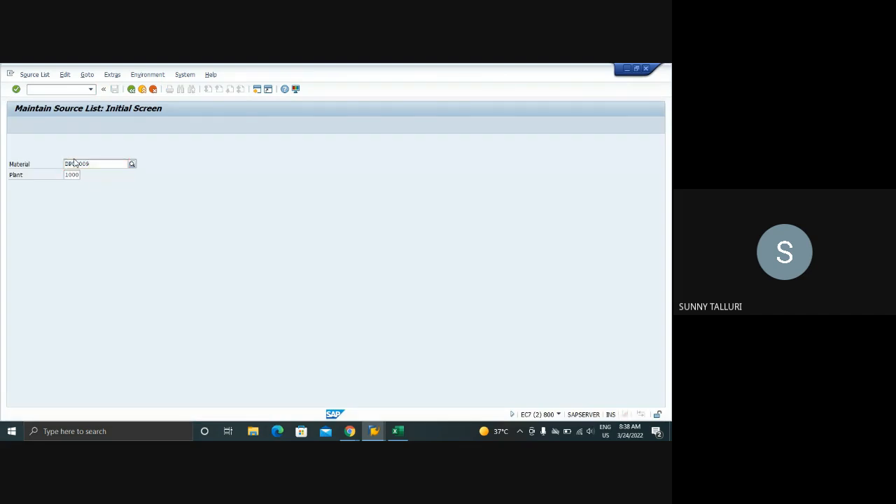
key(Return)
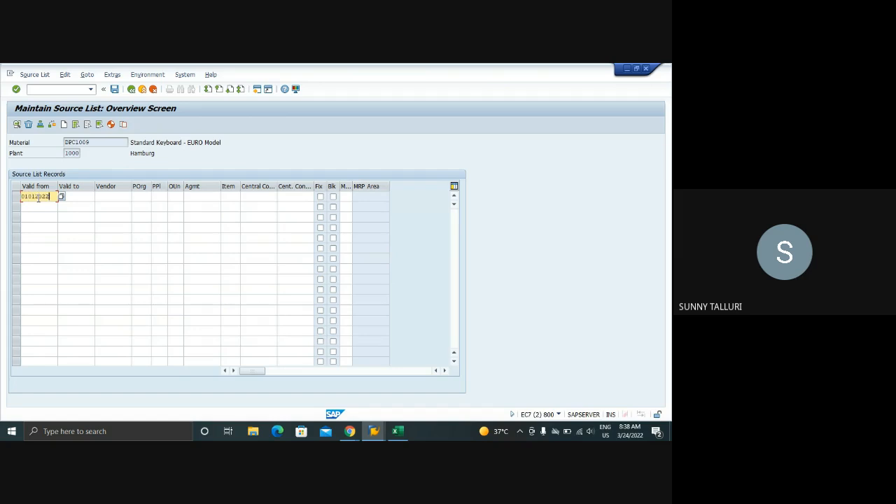
Add a fixed source list record for vendor 1021 with purchasing organization 1000, valid from 01.01.2022 to 31.12.2022
key(Tab)
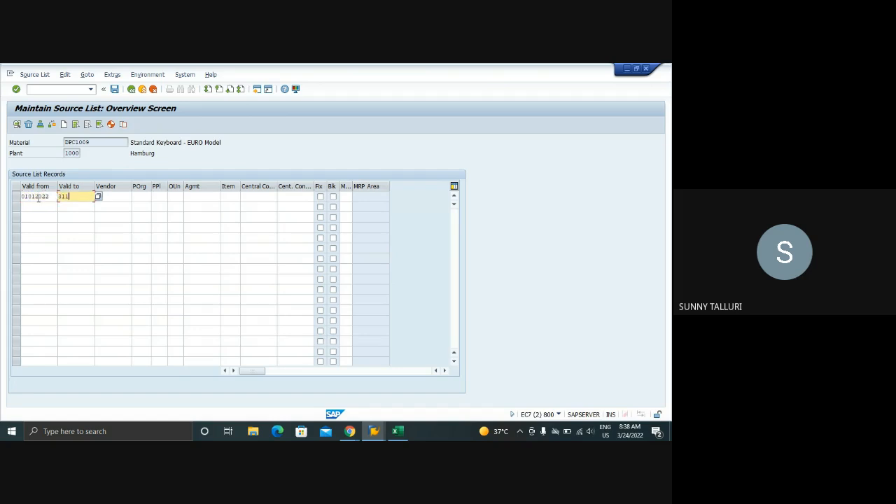
key(Tab)
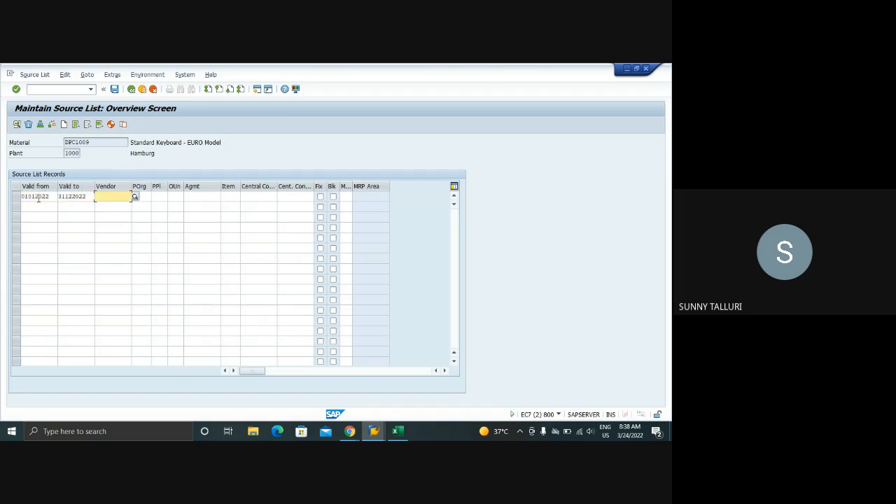
text(1021)
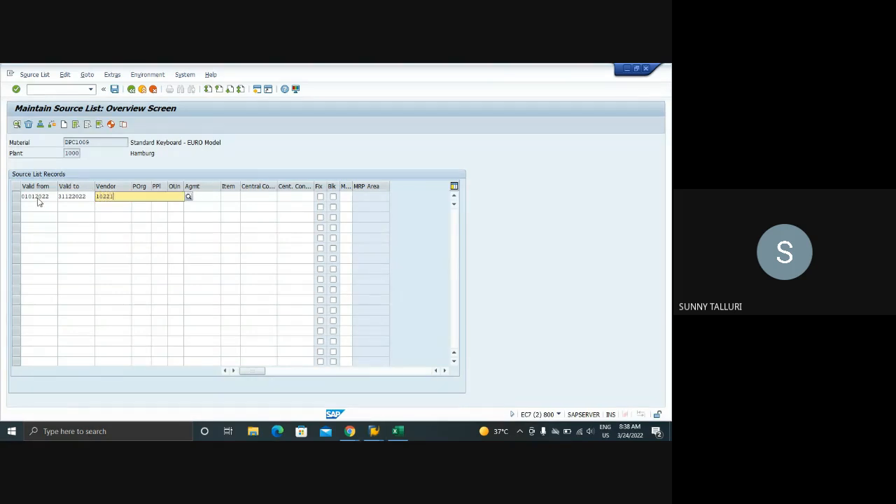
key(Tab)
text(100)
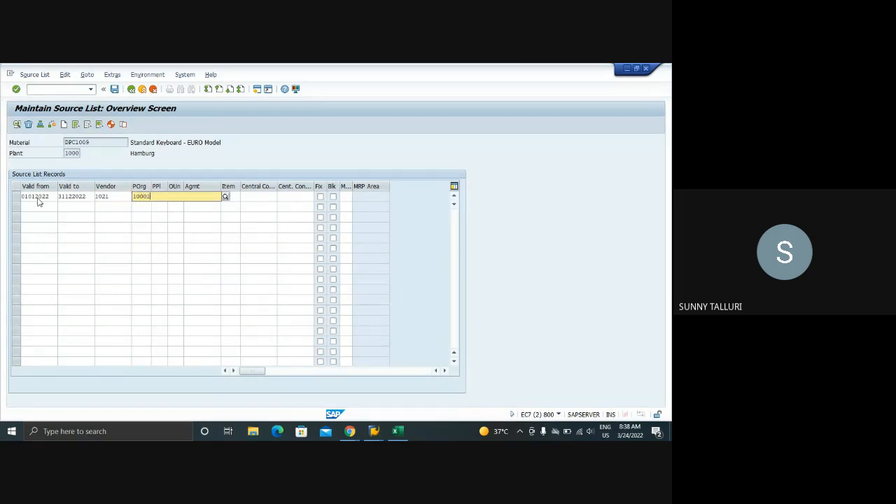
text(0)
key(Tab)
key(Tab)
key(Tab)
key(Tab)
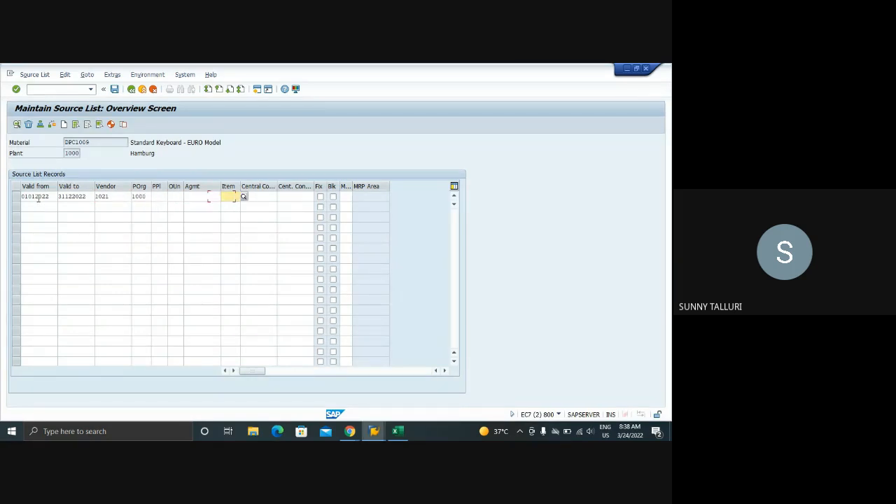
key(Tab)
key(Tab)
Add a blocked source list record for vendor 1022 with purchasing organization 1000, valid from 01.01.2022
click(33, 207)
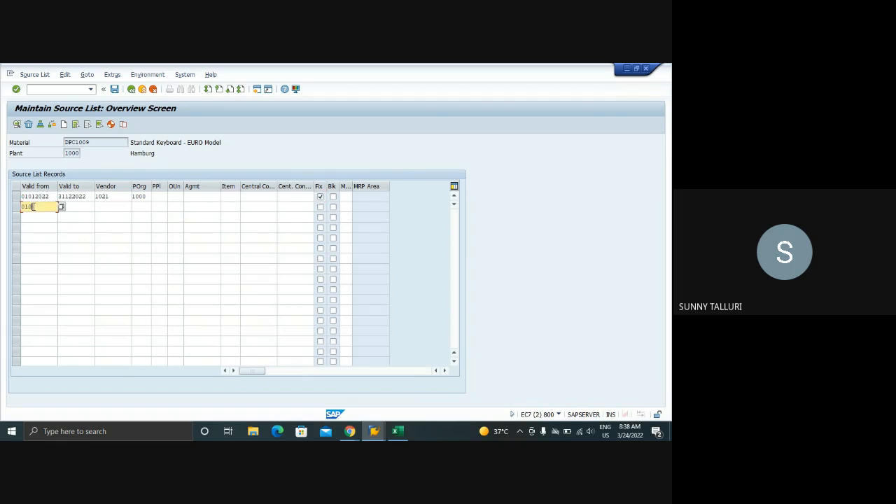
text(01012022)
key(Tab)
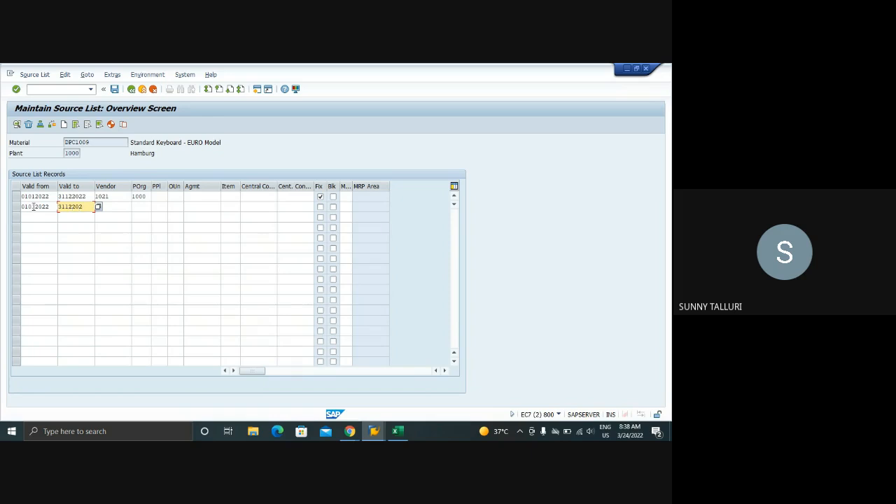
text(311220222)
key(Tab)
text(1022)
key(Tab)
text(10)
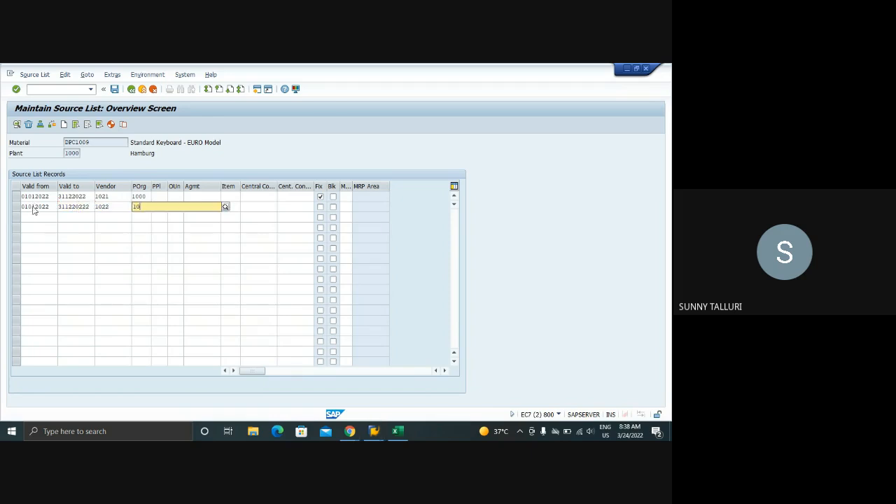
key(Tab)
key(Tab)
key(Tab)
key(Tab)
key(Tab)
key(Tab)
key(Tab)
key(Tab)
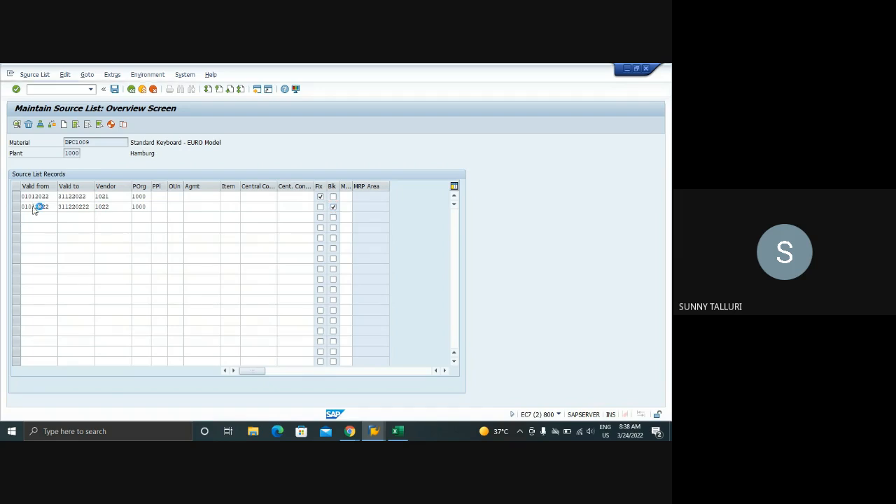
Set the valid-to date of the vendor 1022 source list record to 31.12.2022
key(Return)
text(31)
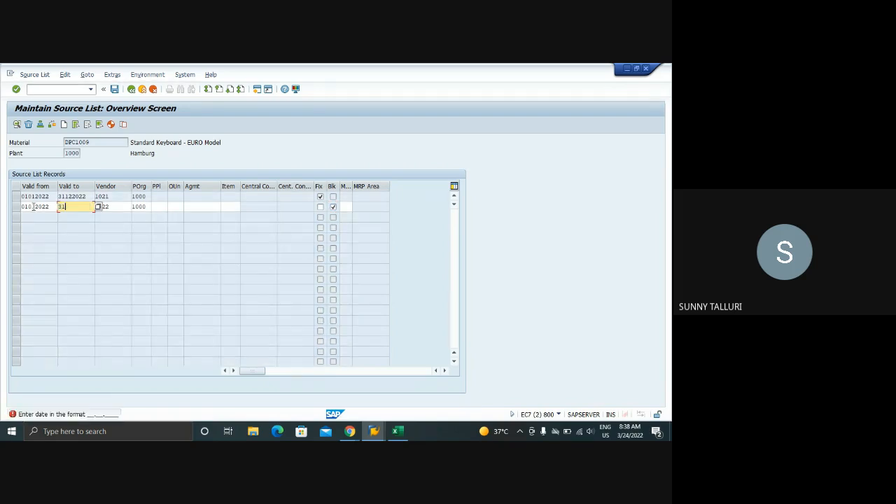
text(.12.2022)
key(Return)
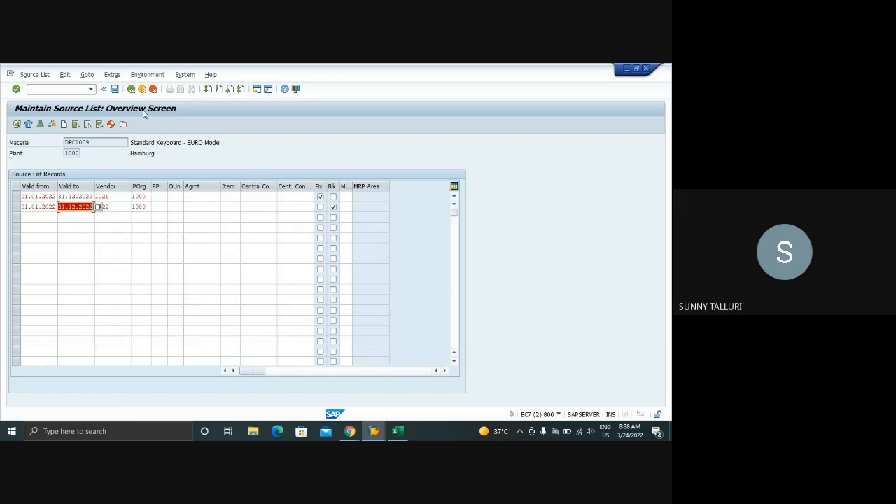
click(121, 199)
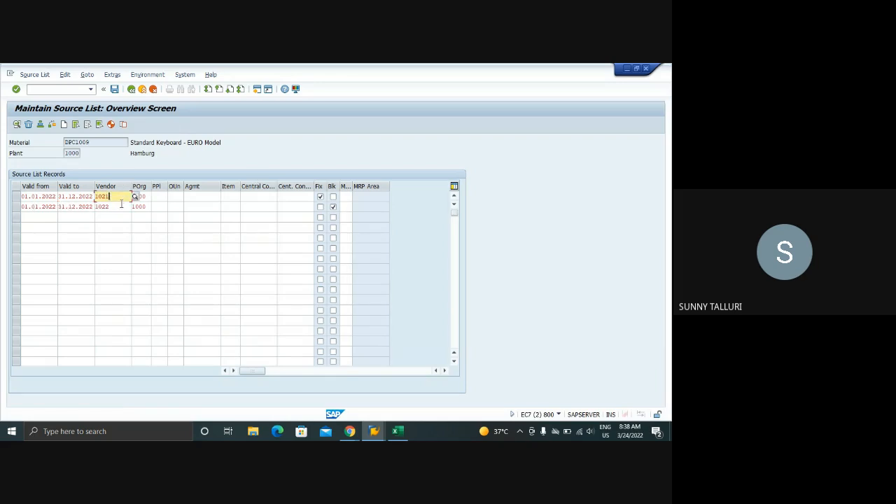
Save the source list of DPC1009, switch to the Create Purchase Requisition session and save the requisition with desired vendor 1021
click(115, 90)
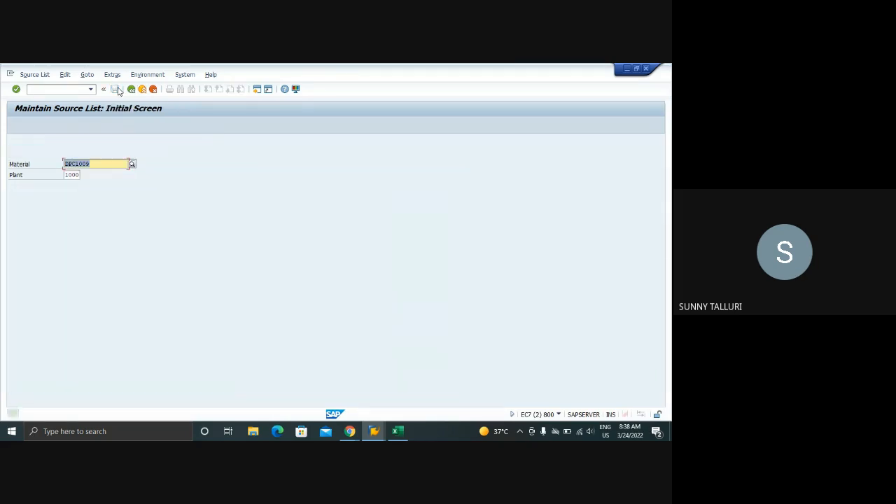
click(374, 431)
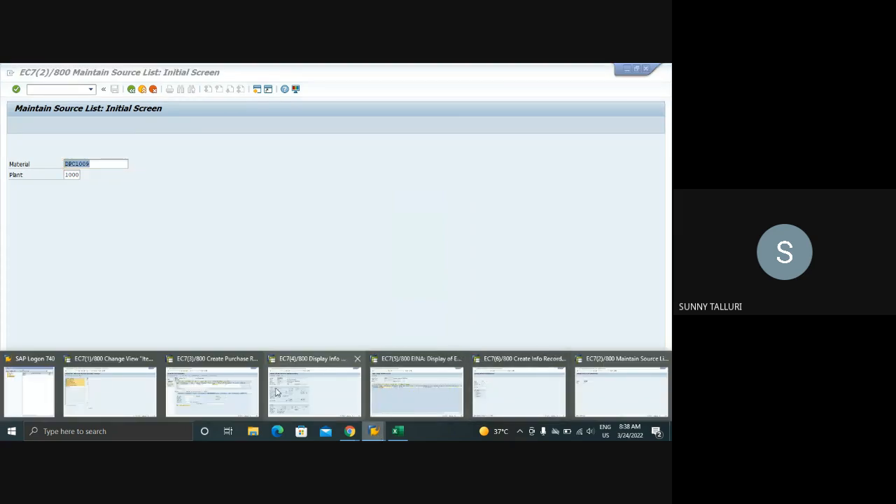
click(224, 395)
click(160, 316)
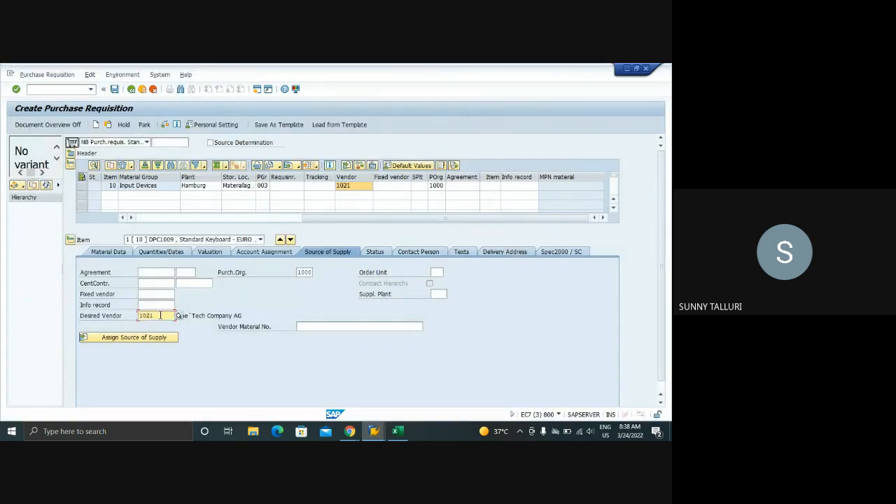
click(114, 90)
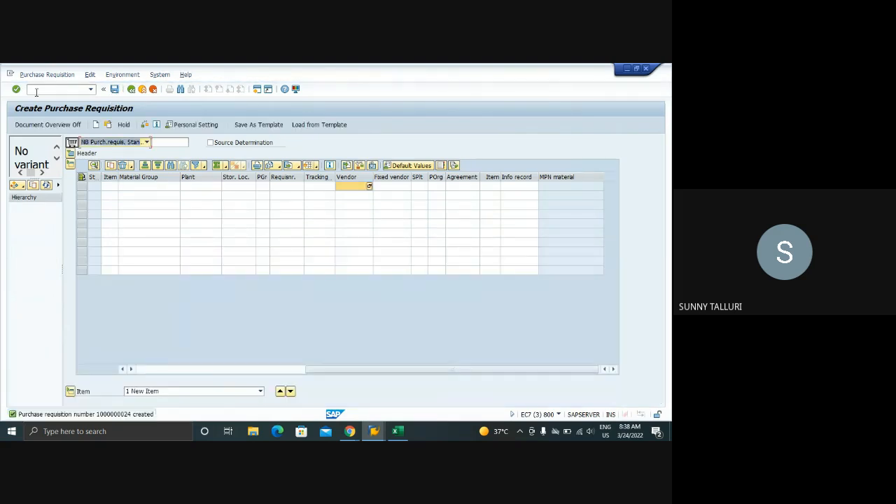
Open the newly created DPC1009 purchase requisition in display mode and check its item's vendor and purchasing organization
text(/NME53N)
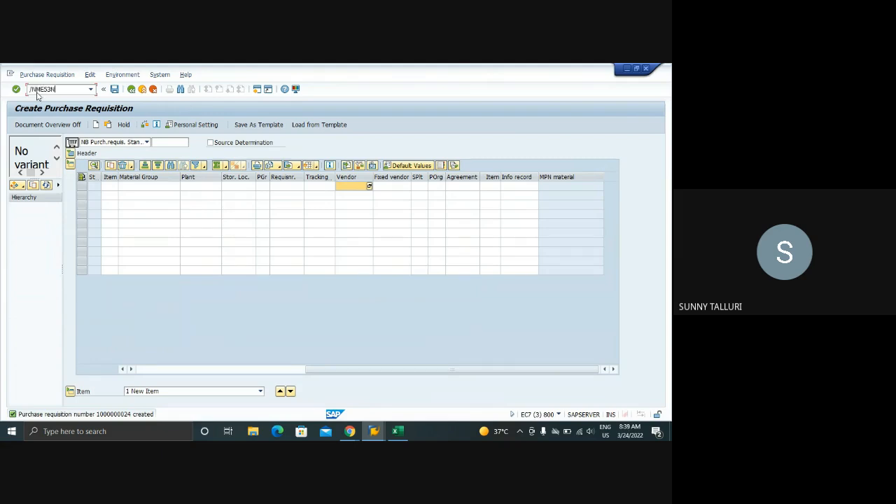
key(Return)
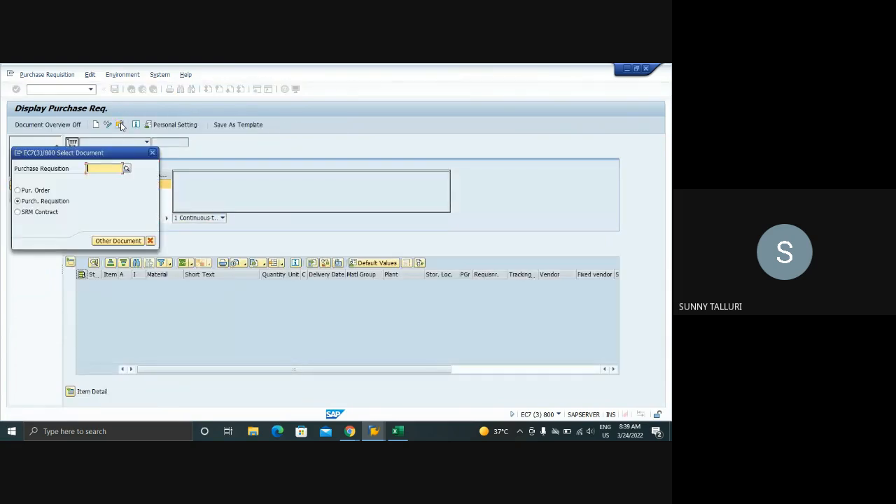
text(100)
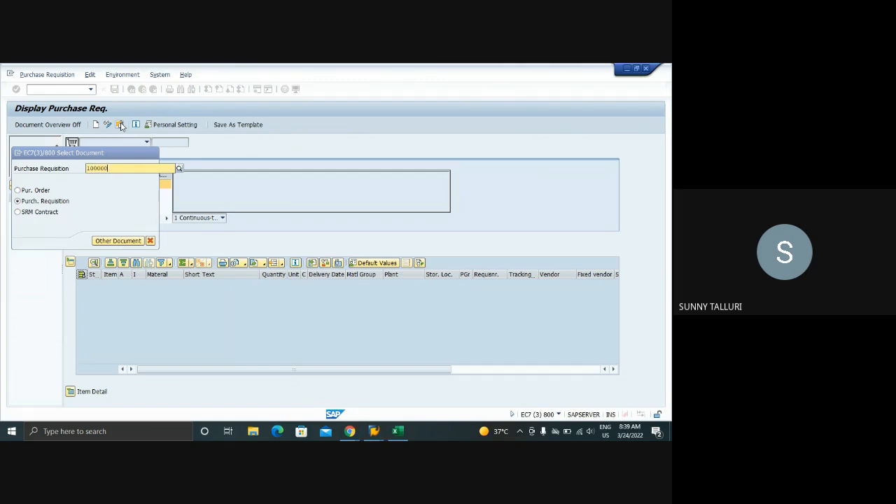
text(000)
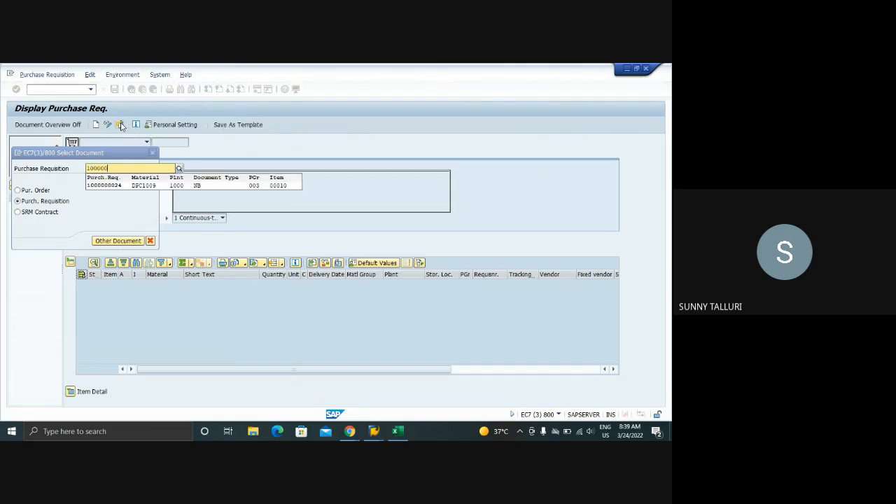
key(Down)
key(Return)
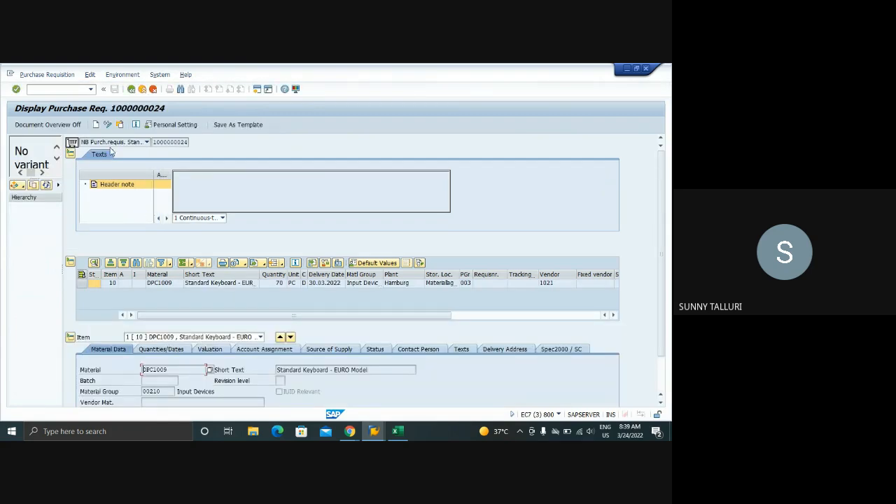
scroll(403, 283, right, 5)
scroll(402, 313, down, 3)
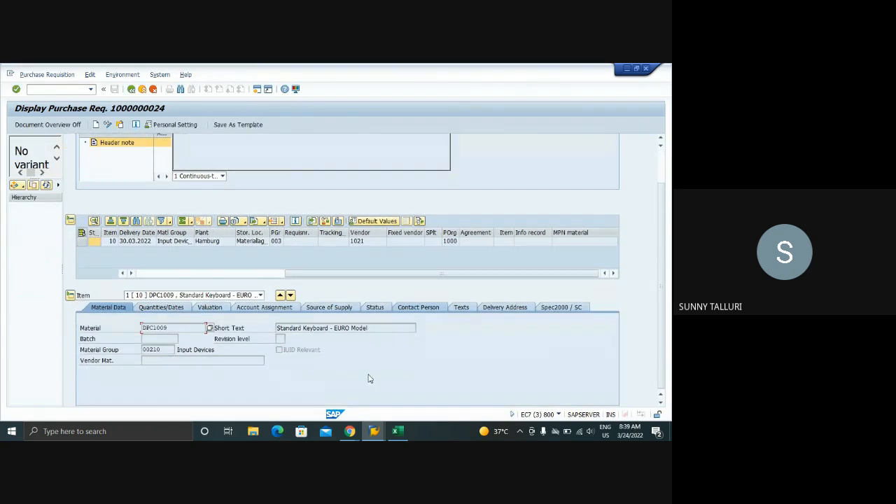
Close the Create Info Record and Maintain Source List sessions
click(374, 432)
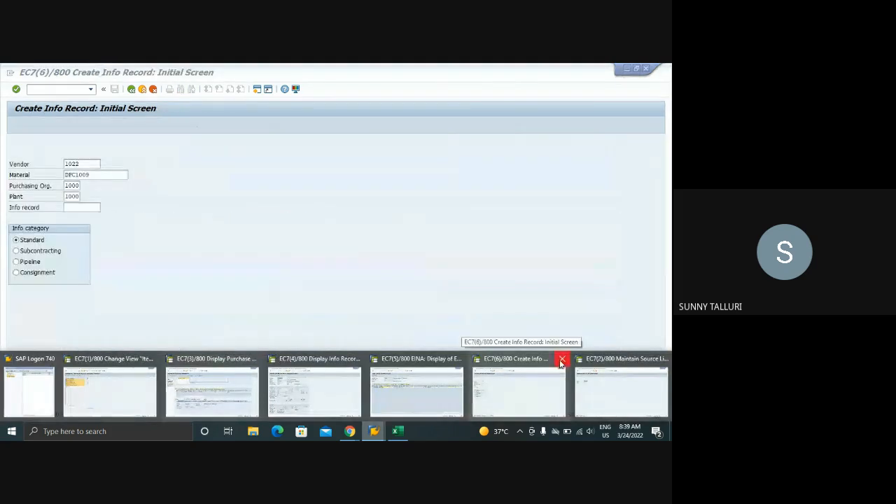
click(562, 360)
click(662, 356)
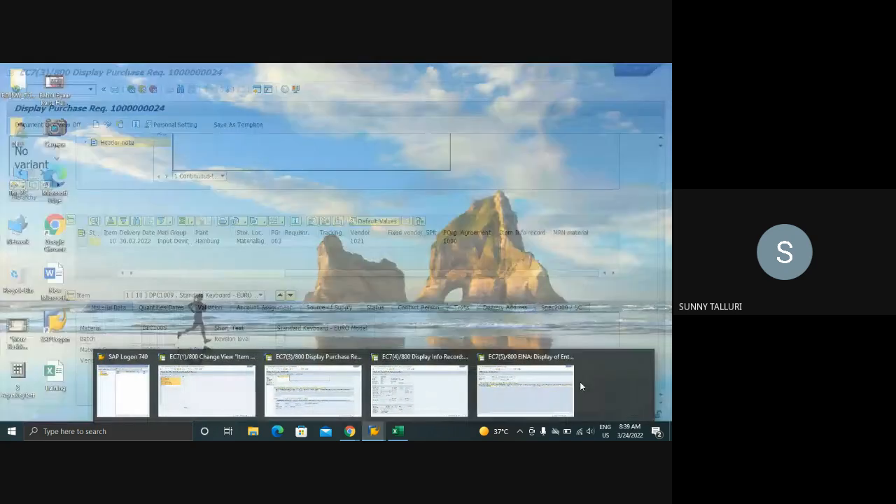
Run ME56 in the EINA table session to assign sources of supply to requisitions
click(580, 382)
click(35, 88)
text(/NE)
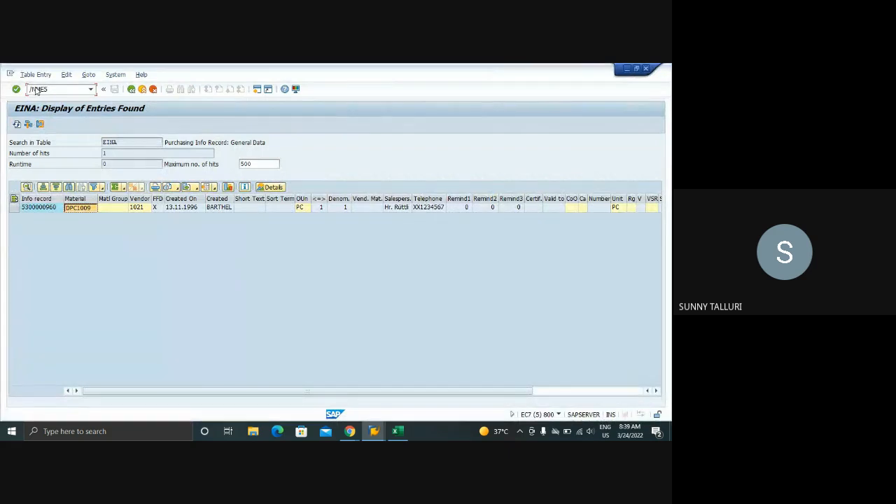
text(56)
key(Return)
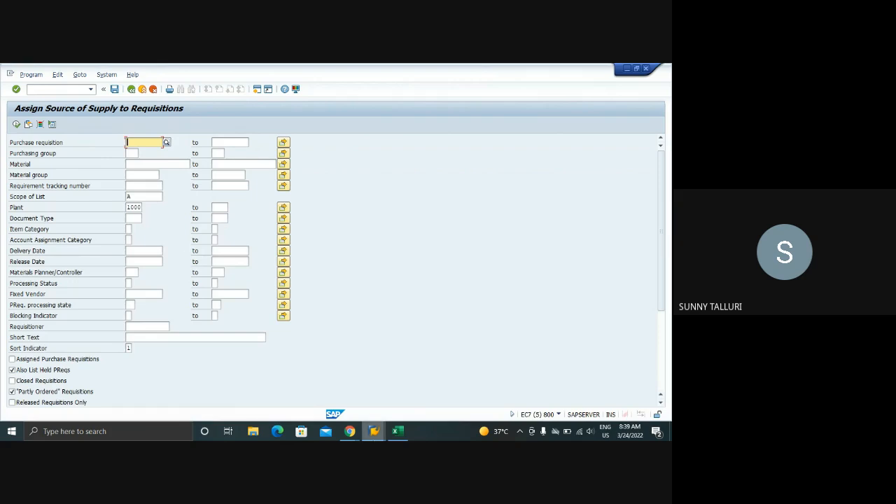
Return to the displayed purchase requisition, show the item's source of supply details and switch the document to change mode
click(374, 431)
click(445, 393)
click(374, 431)
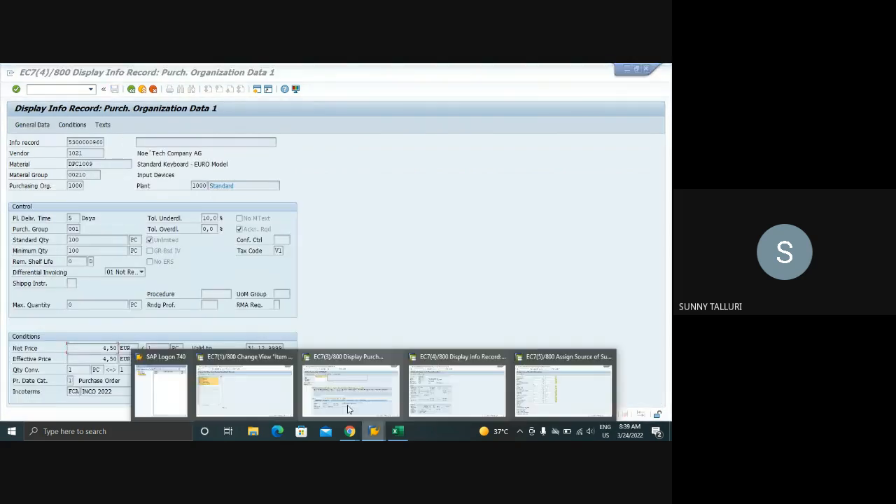
click(334, 400)
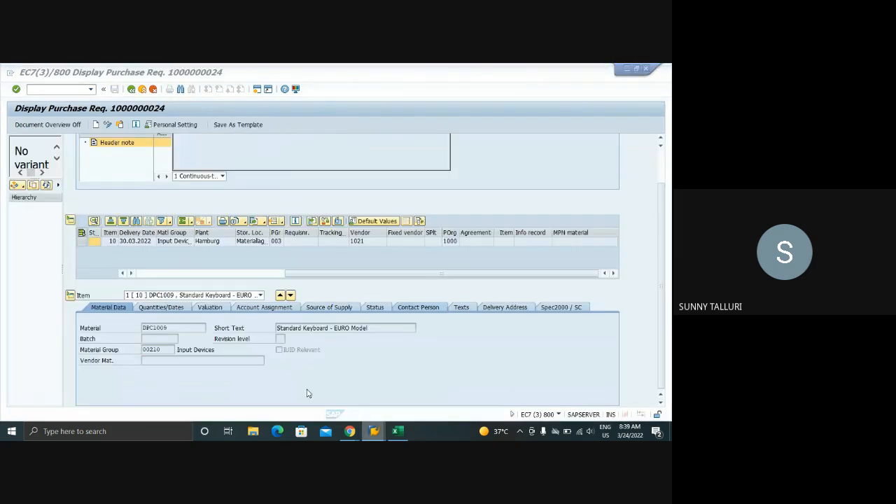
click(334, 308)
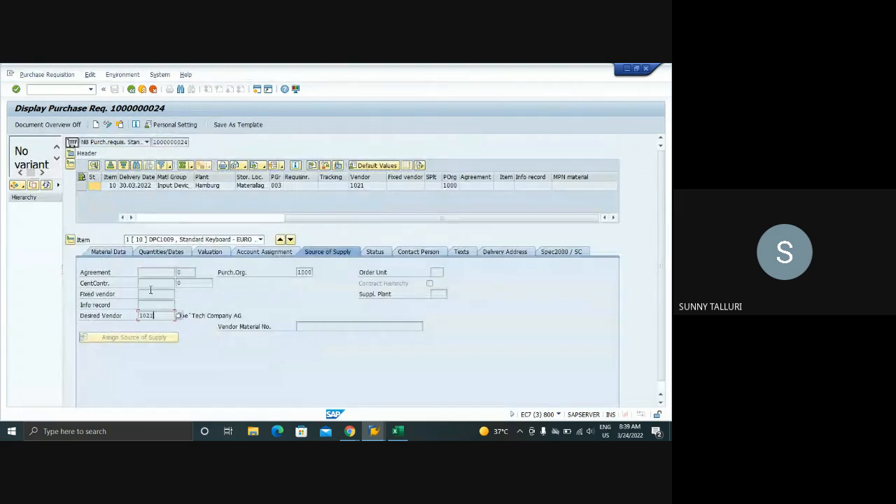
click(107, 124)
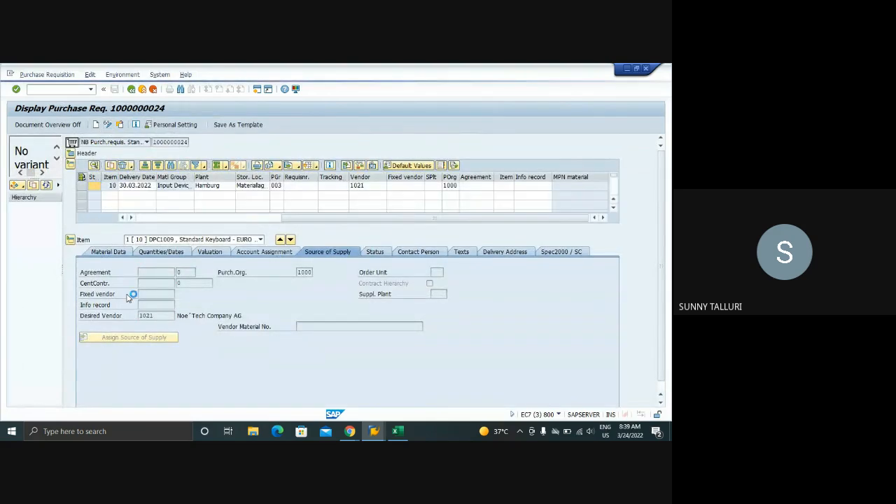
Clear the desired vendor of the DPC1009 item and save the purchase requisition
click(154, 316)
key(BackSpace)
key(BackSpace)
key(BackSpace)
key(BackSpace)
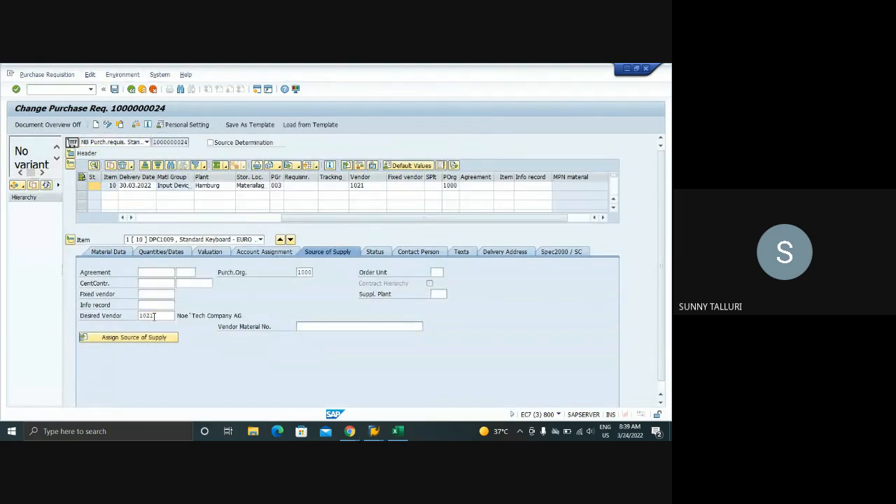
click(379, 187)
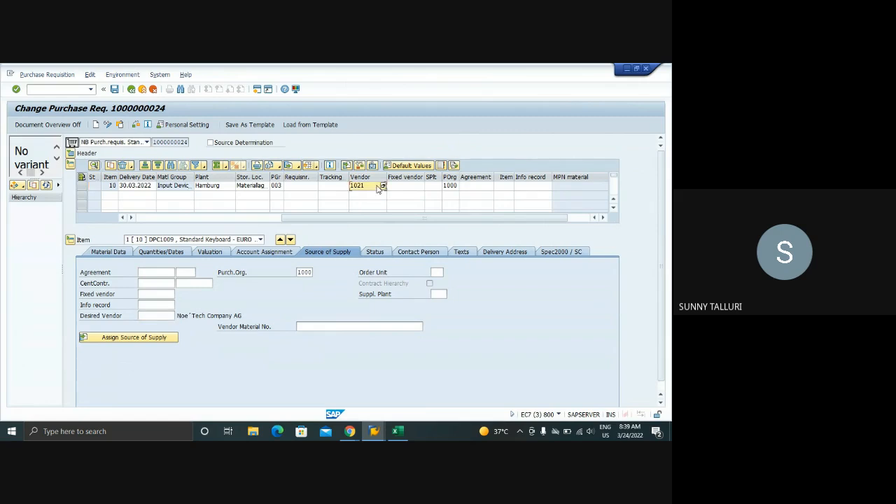
key(BackSpace)
key(BackSpace)
key(BackSpace)
key(BackSpace)
click(115, 89)
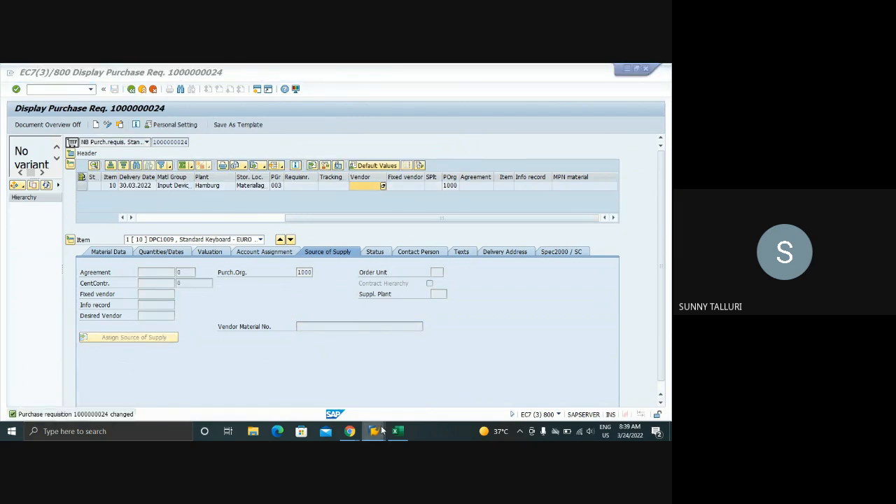
Try to copy the purchase requisition number into the selection criteria of the Assign Source of Supply session
mouse_move(374, 432)
click(549, 396)
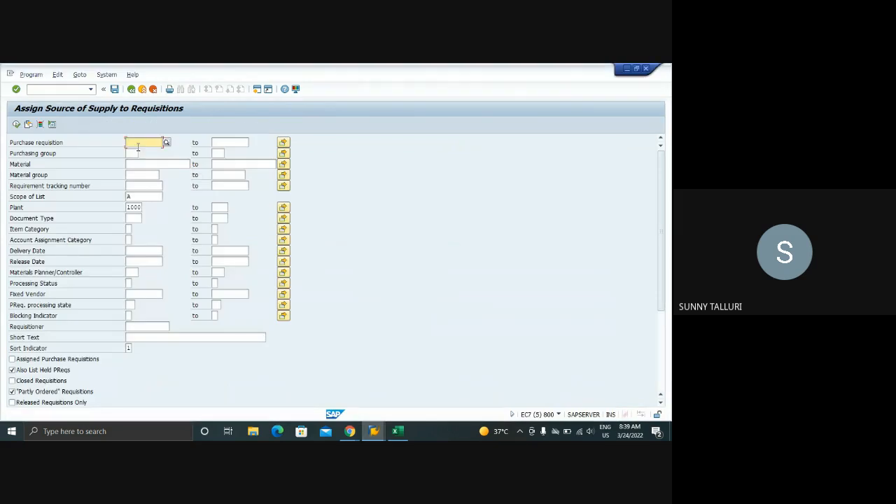
key(super)
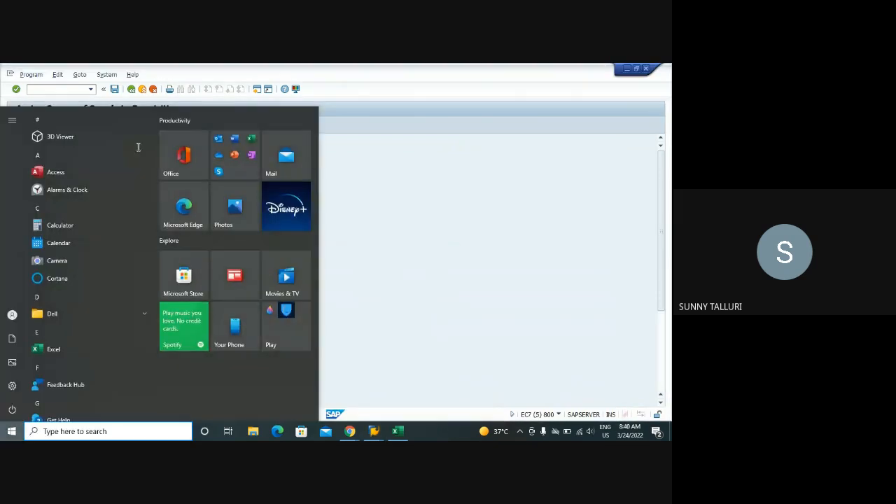
key(super)
key(alt+Tab)
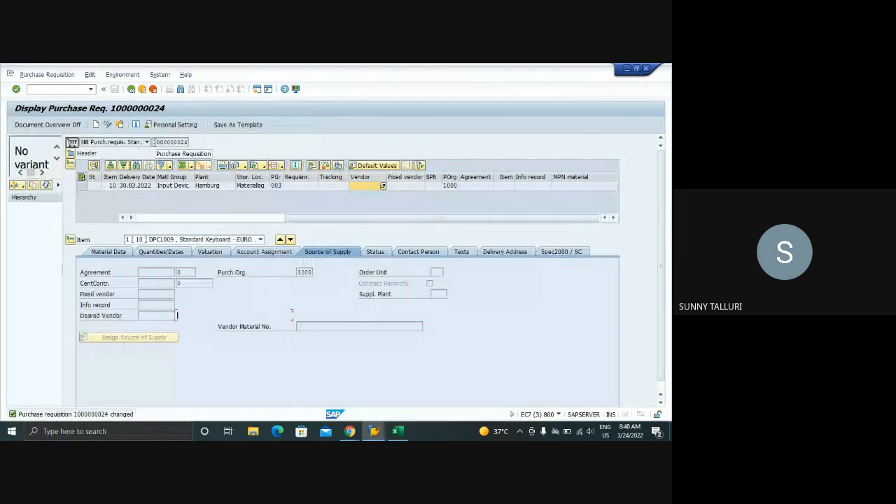
double_click(163, 142)
key(ctrl+c)
key(alt+Tab)
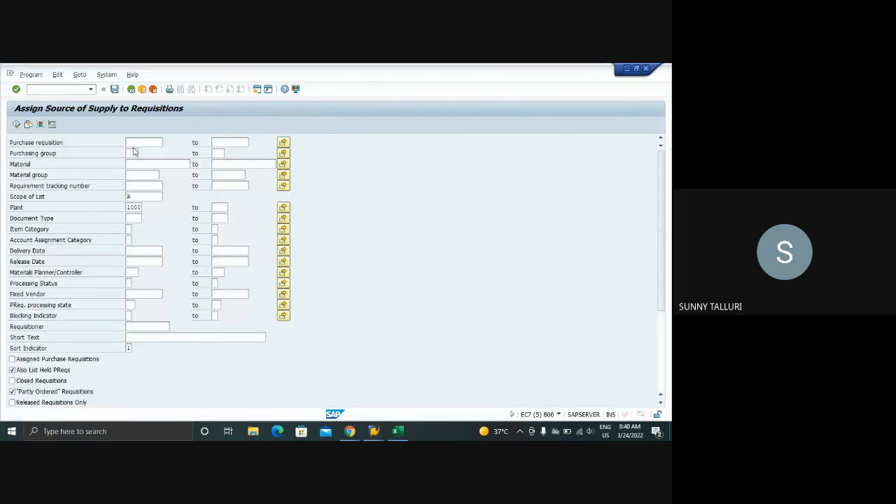
double_click(129, 143)
key(ctrl+v)
key(BackSpace)
key(BackSpace)
key(BackSpace)
key(BackSpace)
Copy the requisition number into the source assignment selection for plant 1000, set document type NB and run the list
key(alt+Tab)
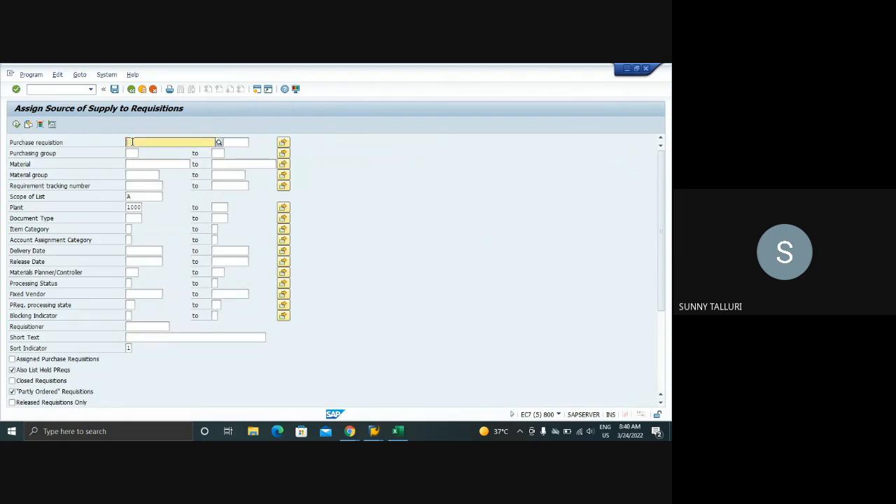
key(alt+Tab)
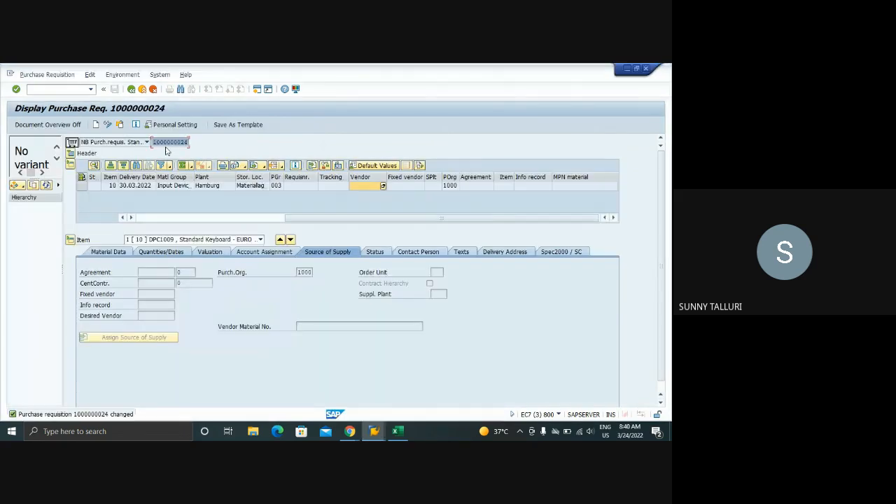
key(alt+Tab)
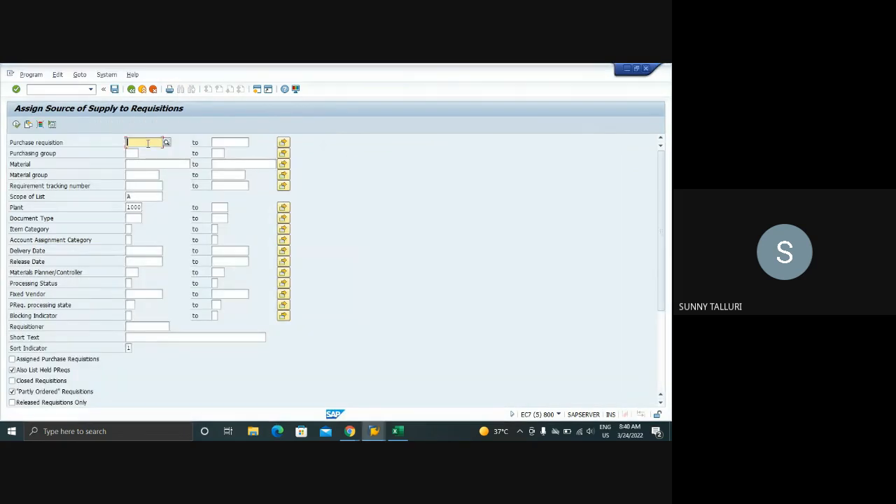
key(ctrl+v)
click(137, 208)
click(140, 218)
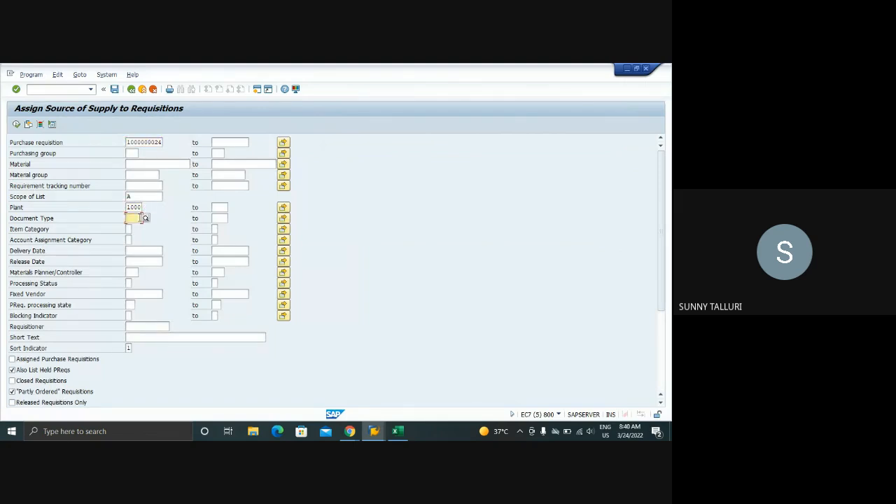
text(NB)
click(16, 124)
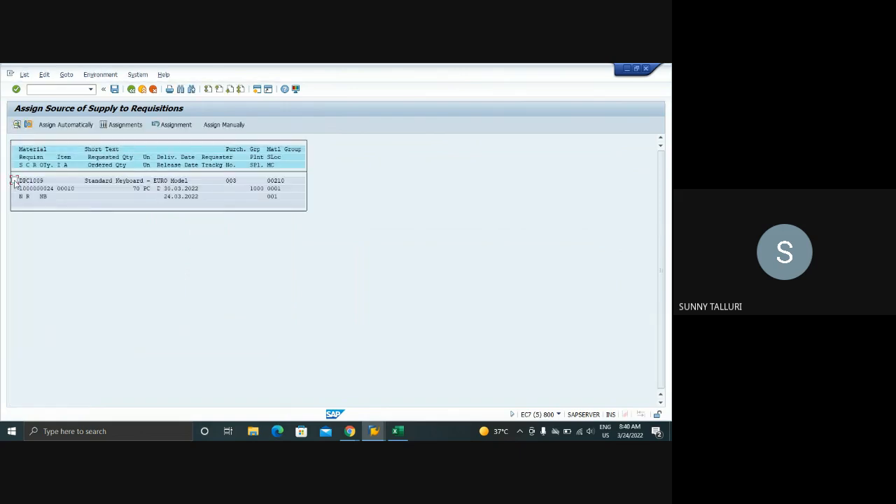
Select the DPC1009 requisition item, check its assignment overview and assign its source of supply automatically
click(14, 180)
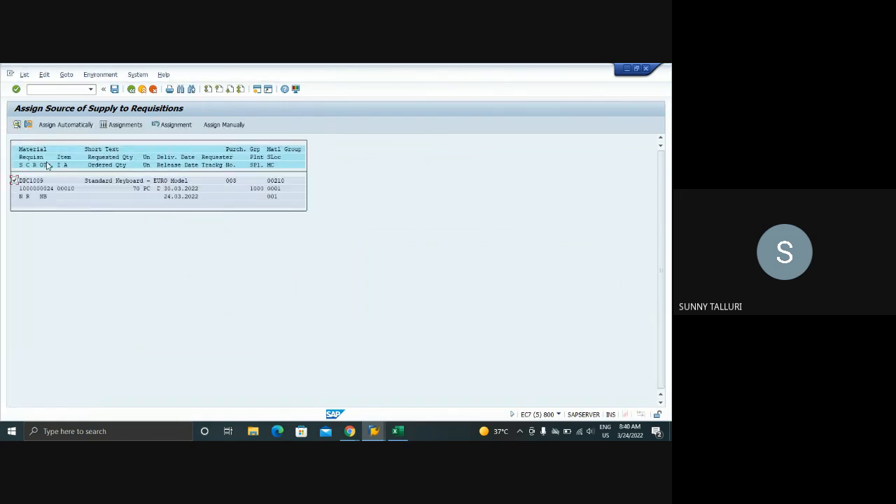
click(126, 125)
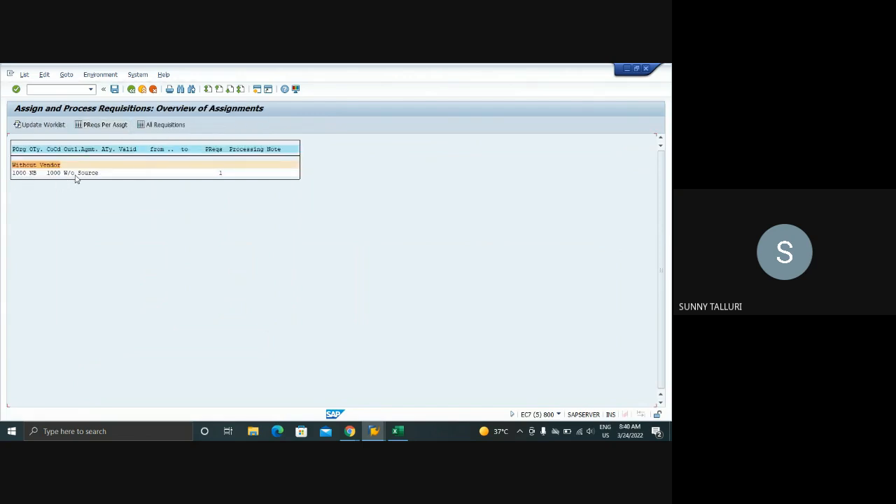
click(129, 93)
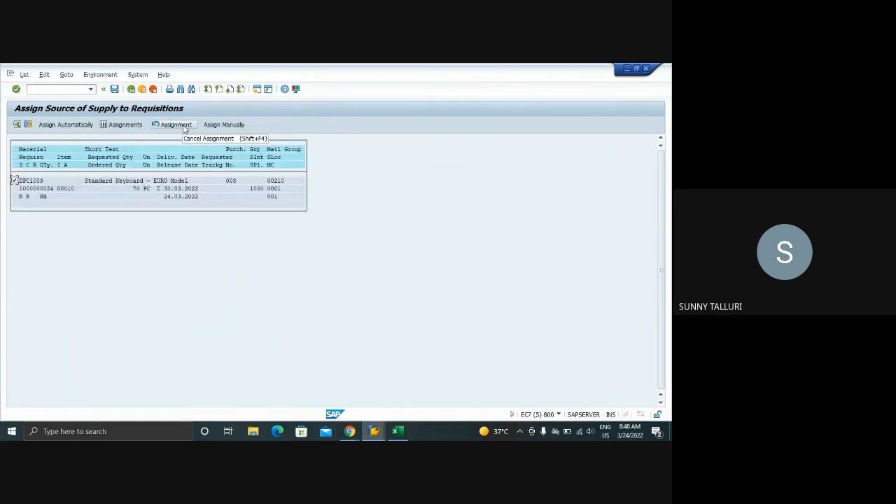
click(218, 126)
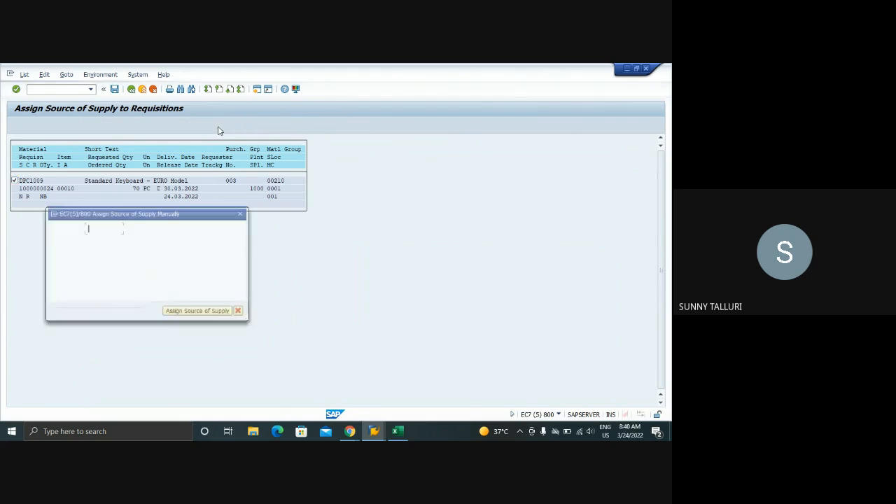
click(241, 213)
click(66, 124)
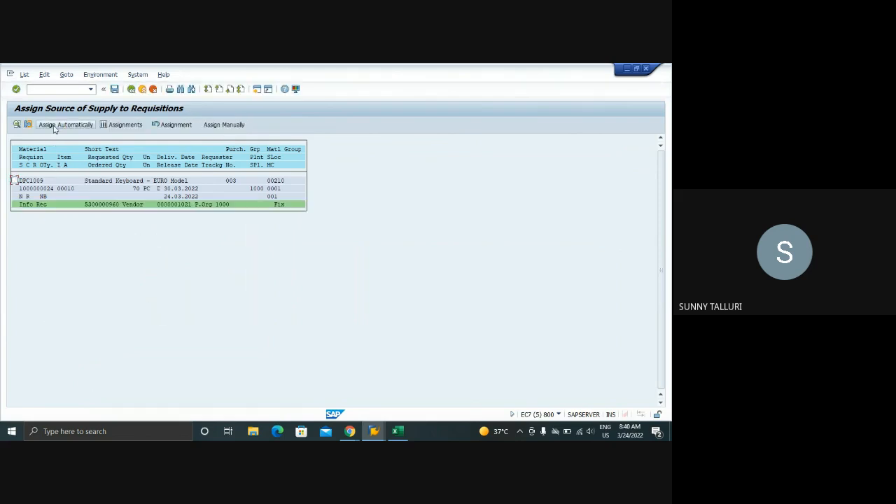
click(83, 206)
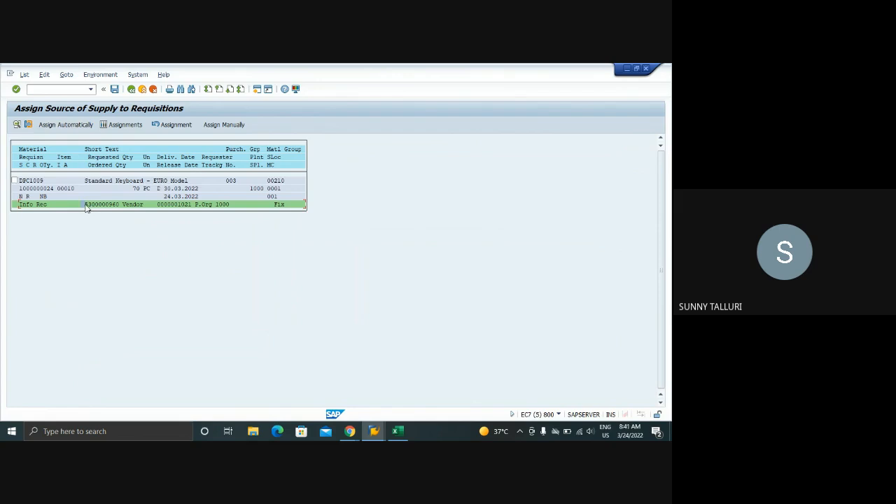
Cancel the source assignment of the DPC1009 requisition item and leave the list without saving
mouse_move(374, 431)
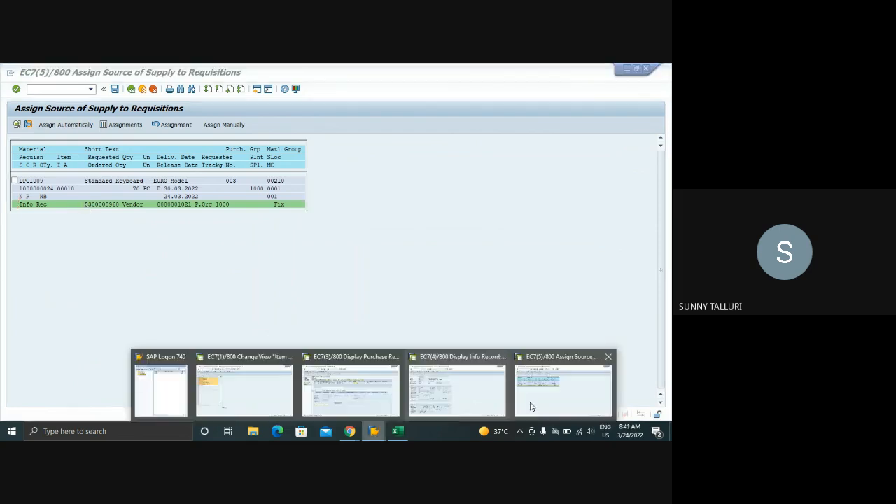
click(574, 396)
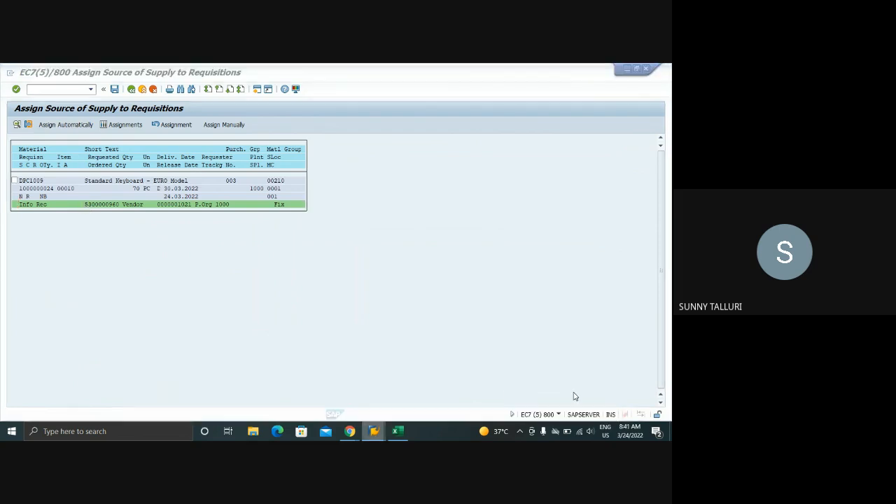
click(161, 125)
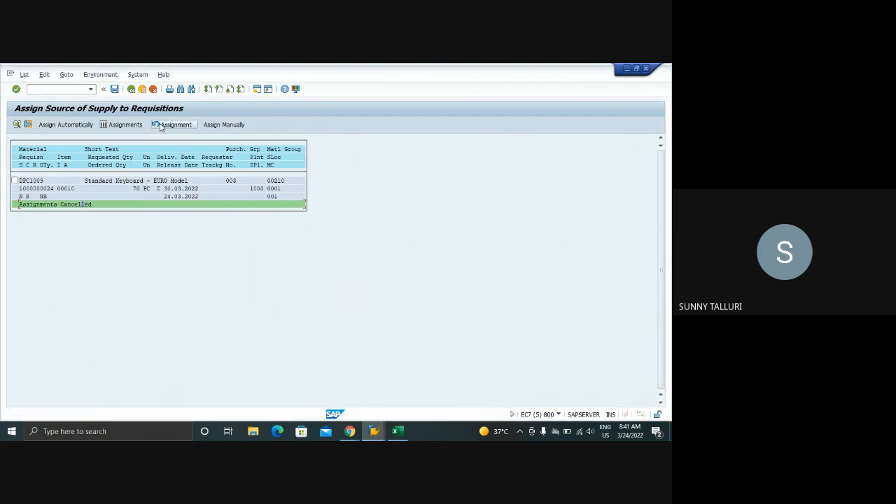
click(131, 89)
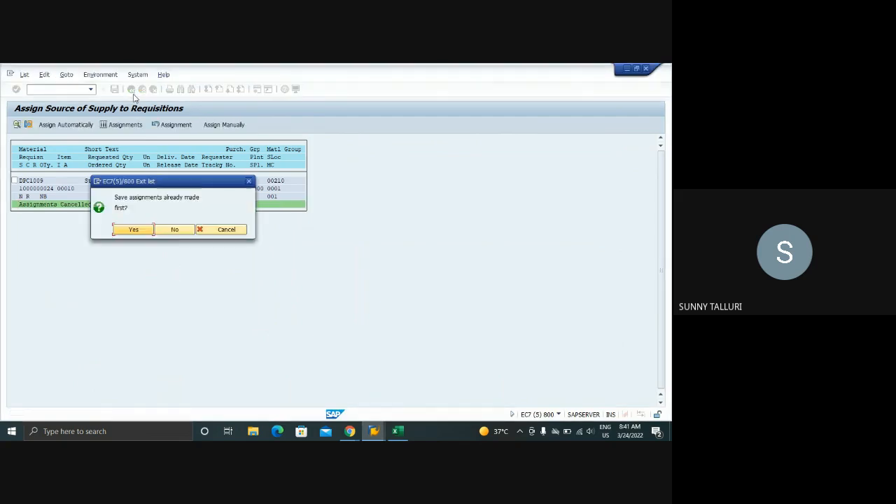
click(173, 229)
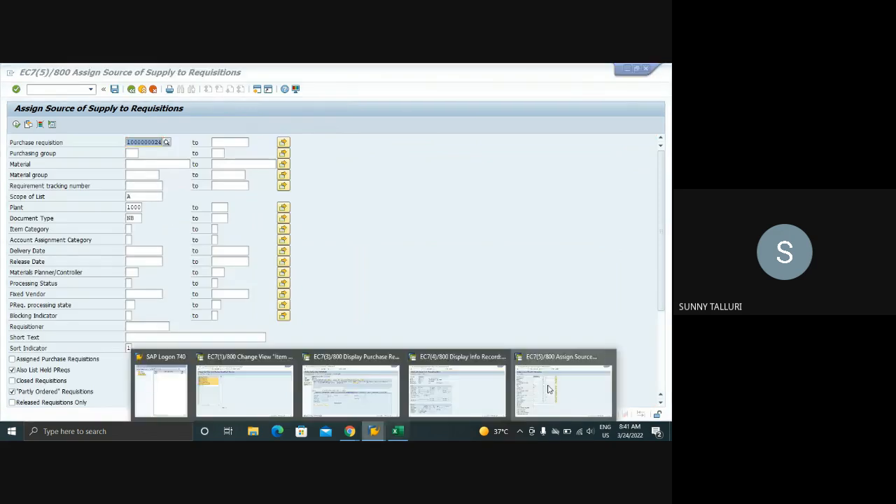
Open source list maintenance in a new session for material DPC1009 in plant 1000
click(31, 89)
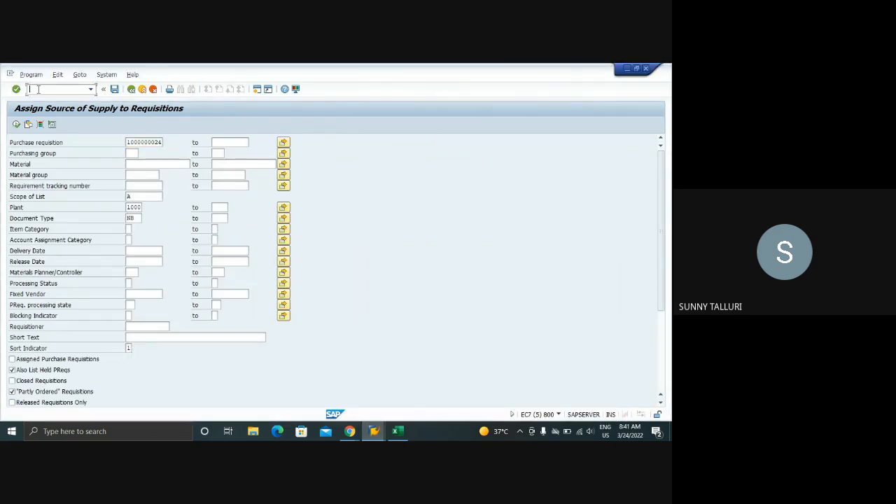
text(/OME57)
key(Return)
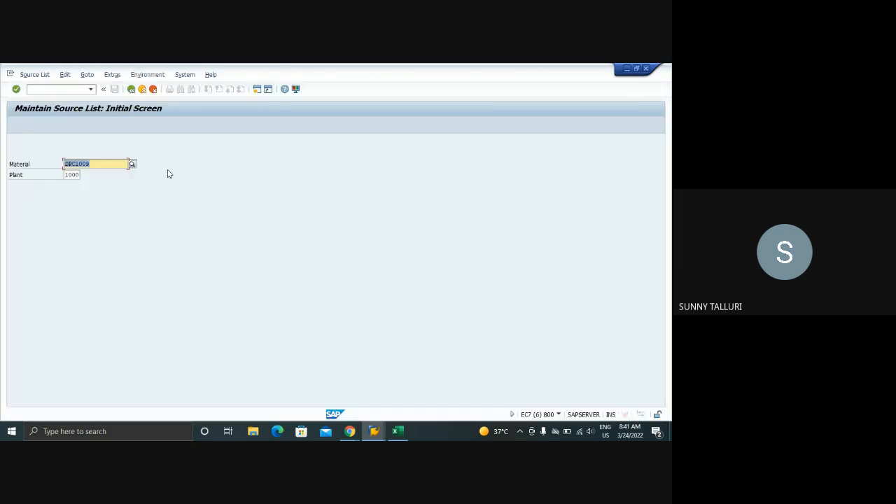
key(Return)
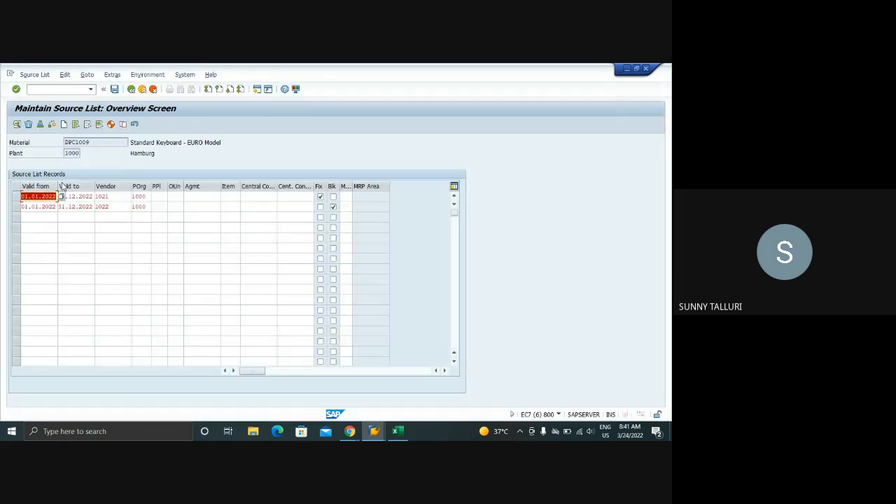
Delete both source list records of DPC1009 and save the source list
click(23, 196)
drag(15, 196, 15, 207)
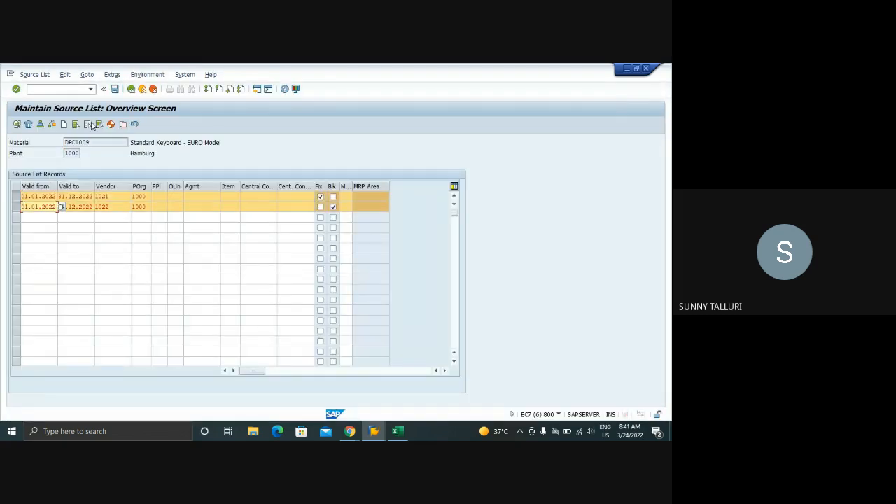
click(28, 124)
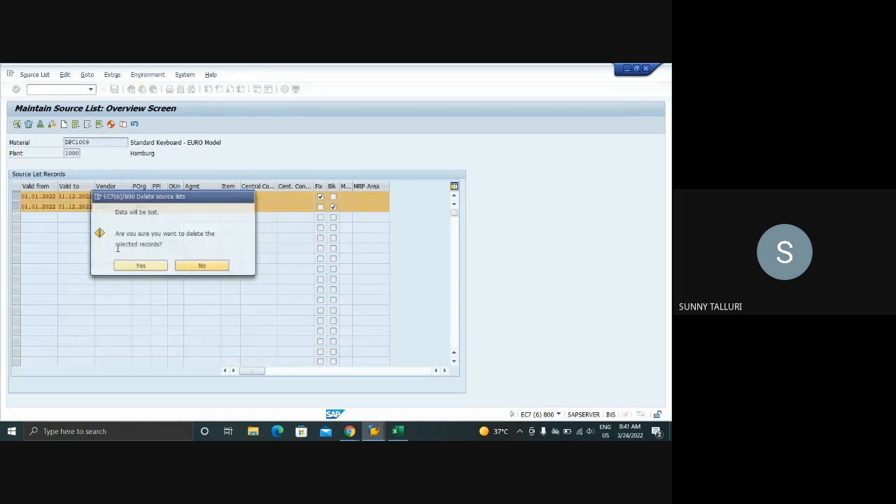
click(140, 265)
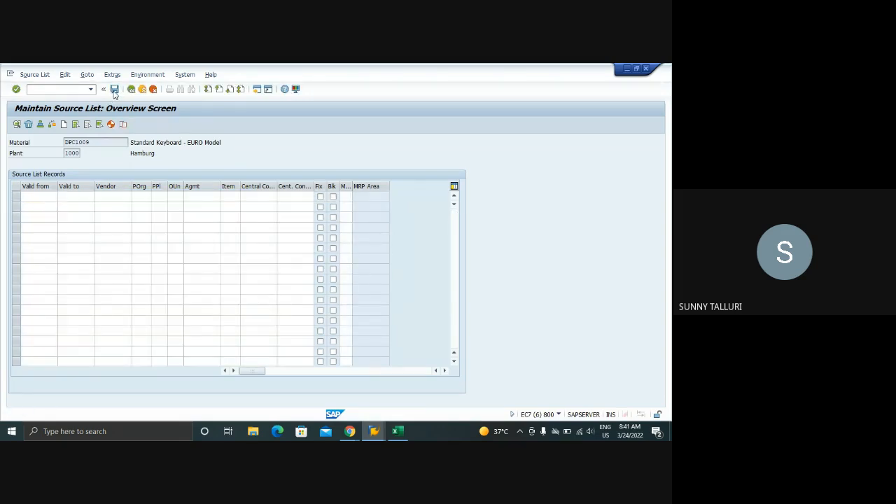
click(114, 90)
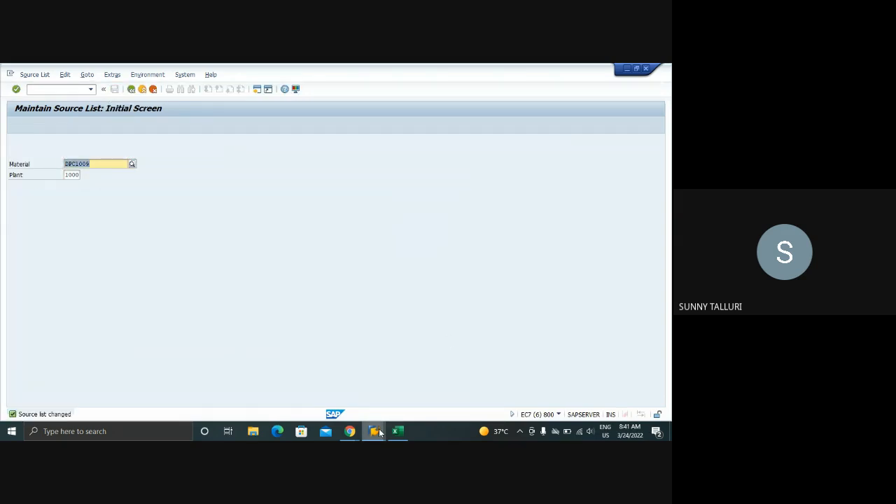
Restart ME56 in the source assignment session, enter the purchase requisition number for plant 1000 and run the list
click(379, 433)
click(509, 391)
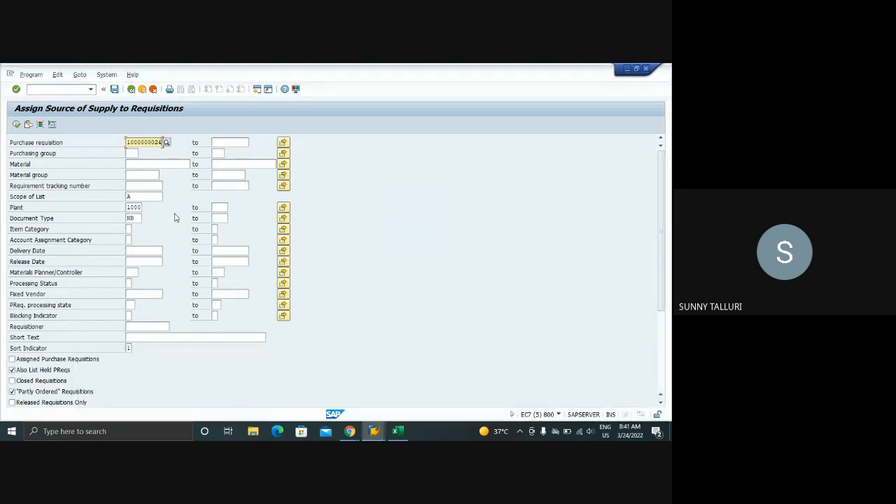
click(16, 124)
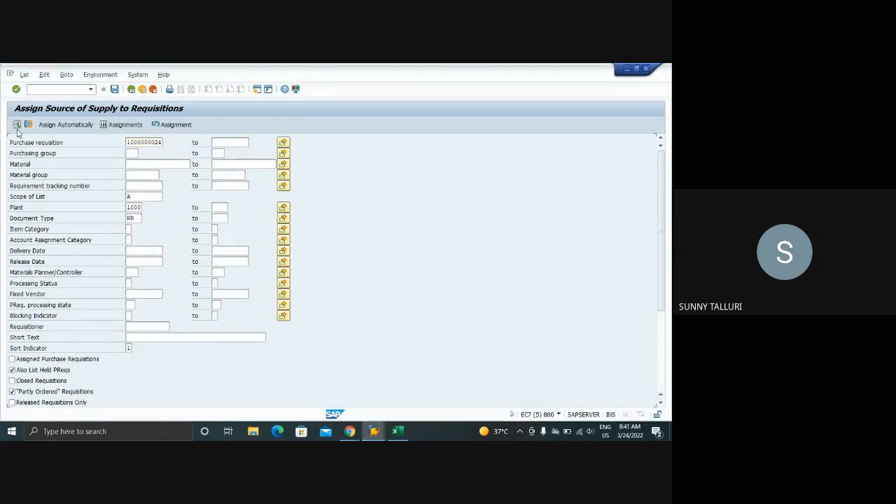
click(130, 90)
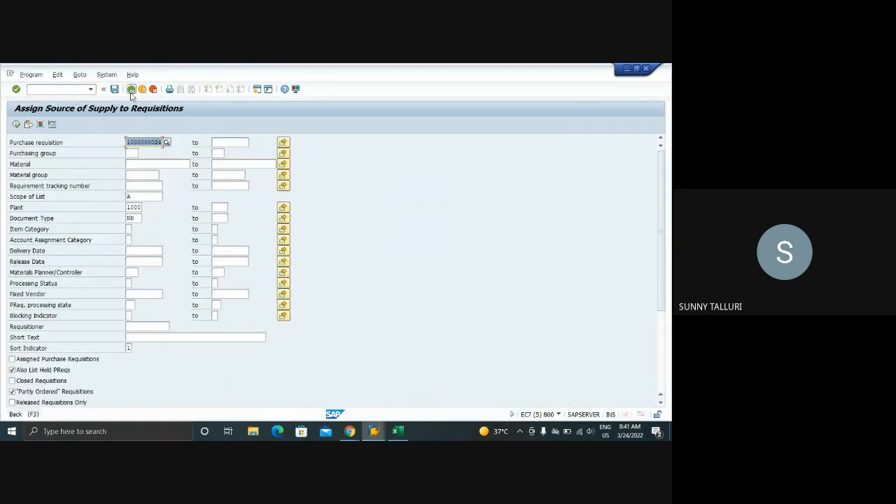
click(131, 90)
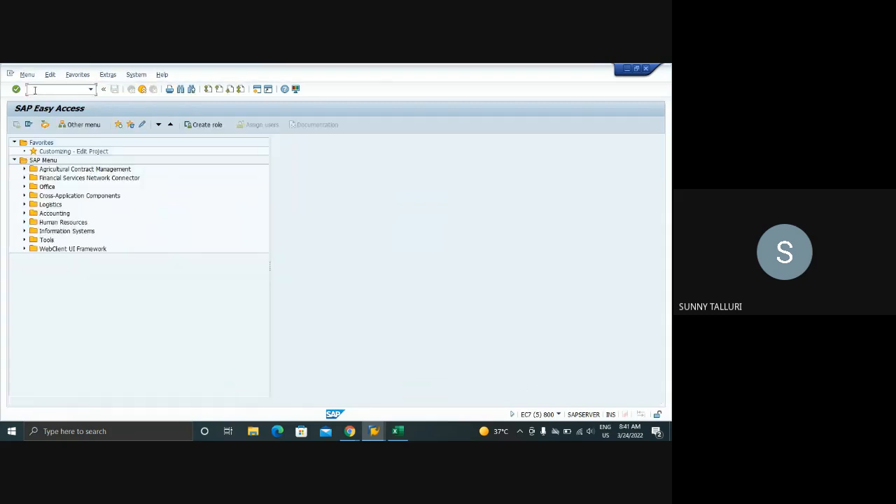
click(34, 89)
text(ME56)
key(Return)
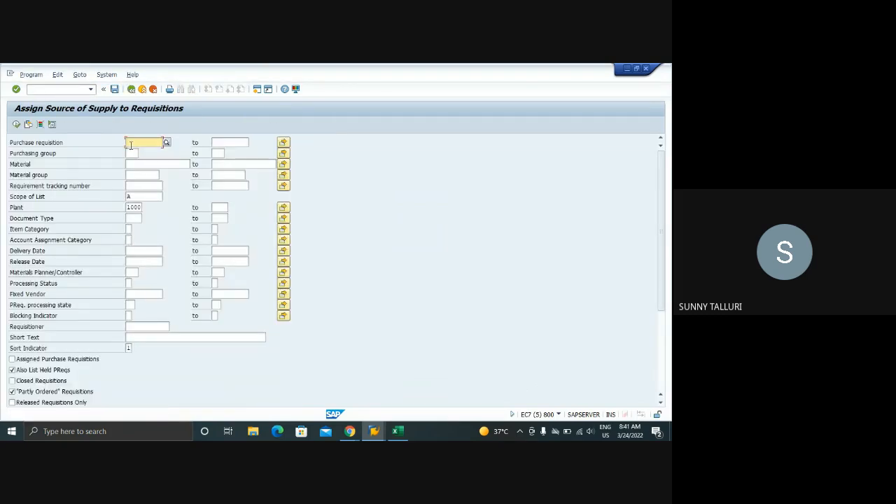
click(130, 145)
click(144, 153)
click(17, 126)
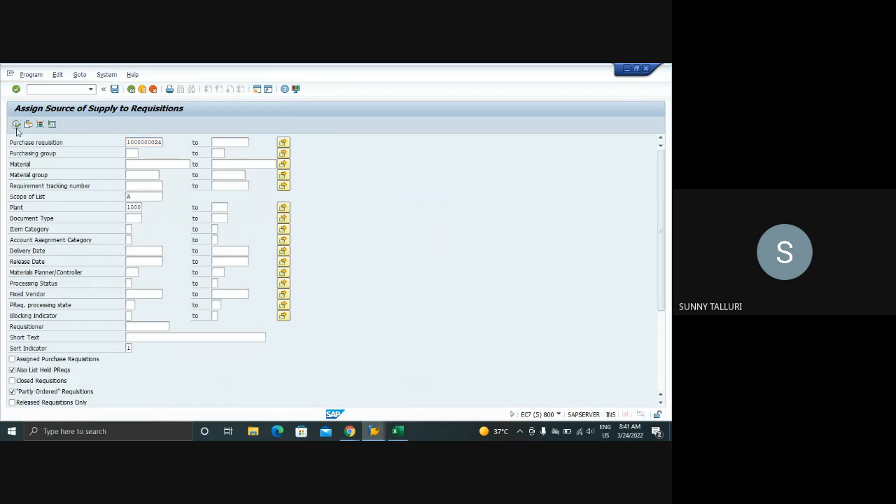
Start automatic assignment for the DPC1009 item, review the vendors in the source overview and close it without choosing one
click(14, 181)
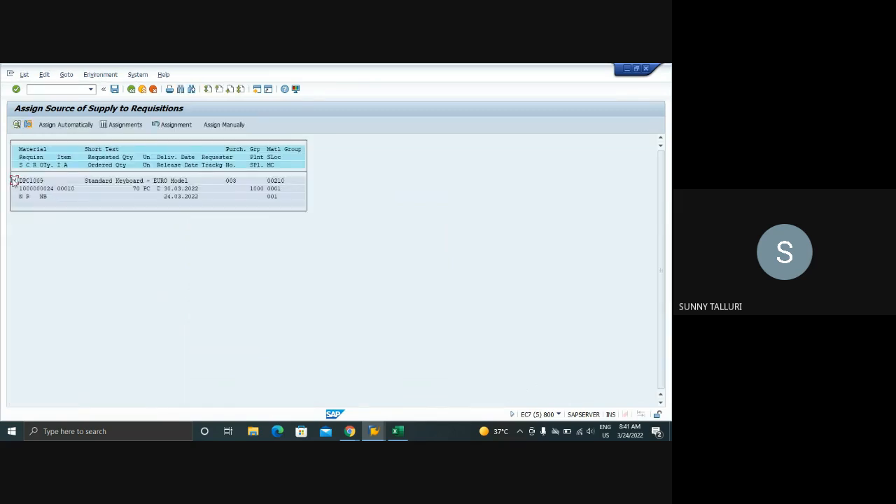
click(68, 127)
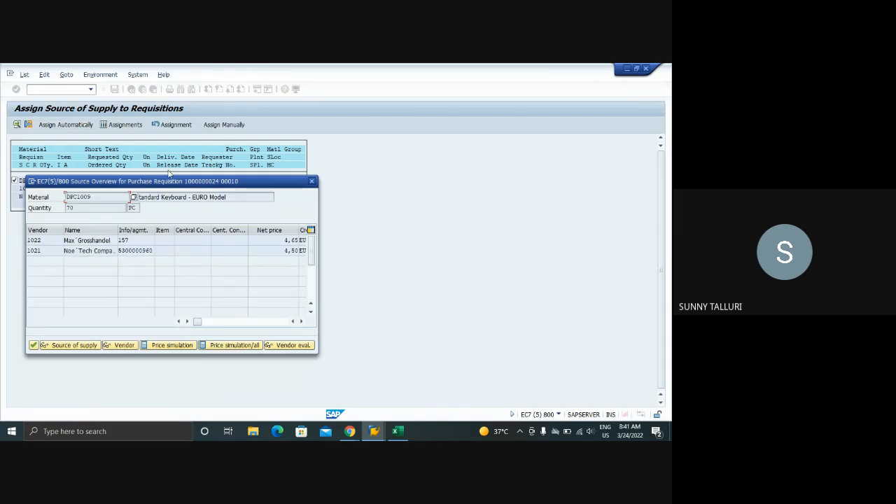
drag(169, 181, 377, 158)
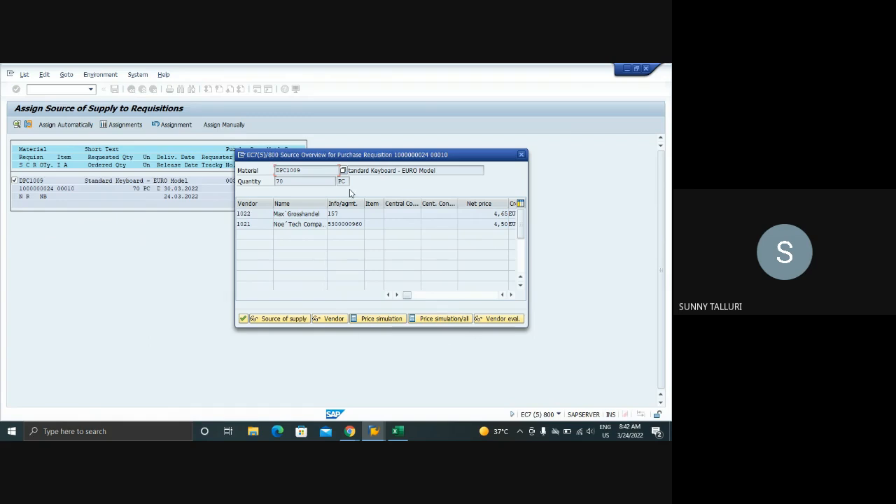
click(258, 213)
click(259, 225)
click(261, 213)
click(521, 155)
Reselect the DPC1009 item, start automatic assignment again and open the price simulation for all vendors from the source overview
click(15, 181)
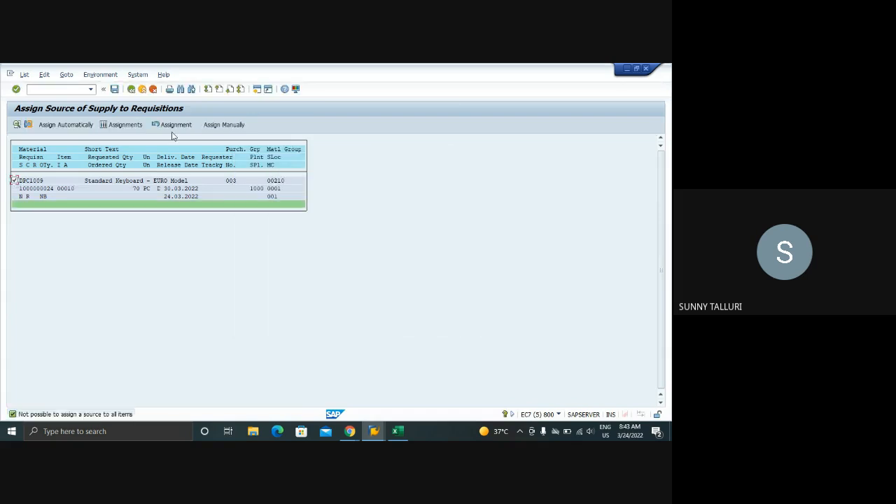
click(211, 128)
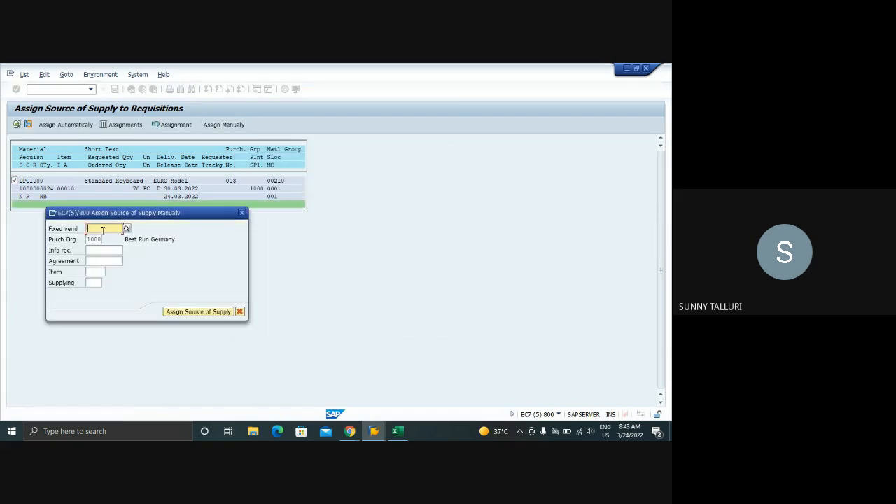
click(241, 212)
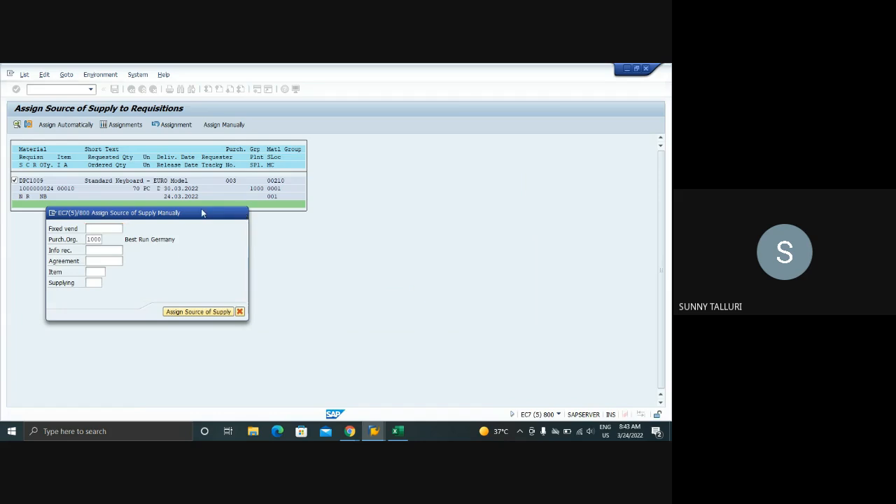
click(59, 126)
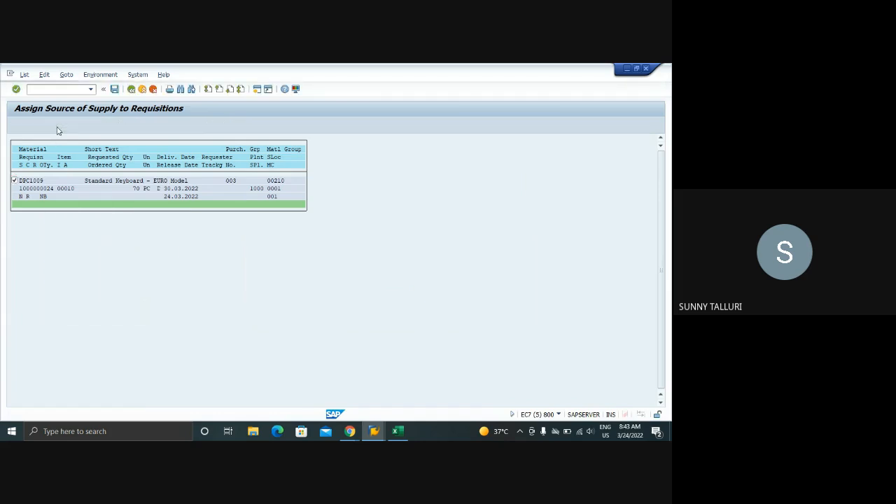
drag(168, 186, 346, 145)
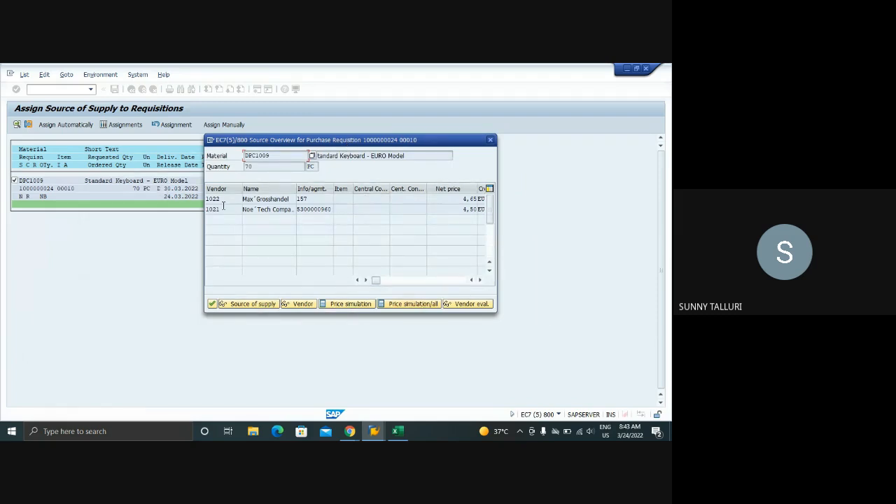
click(417, 305)
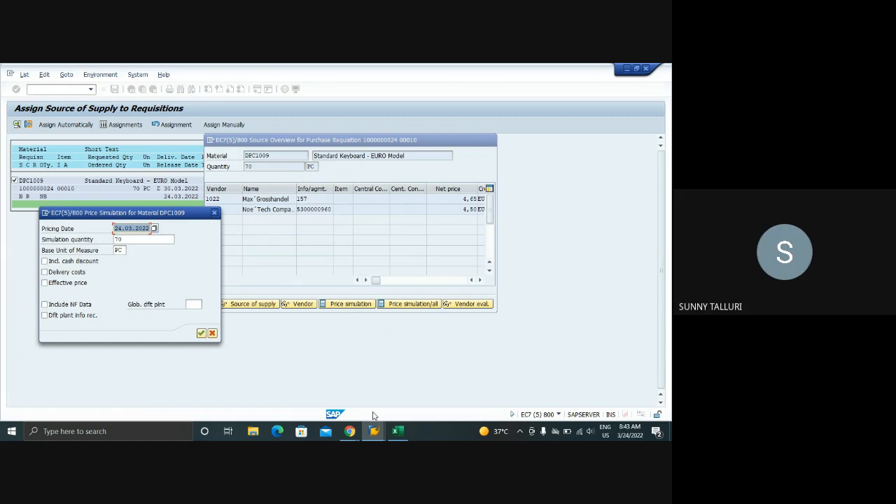
Switch to the Training workbook in Excel, enter pr in cell H10 and clear it again
click(398, 432)
click(251, 267)
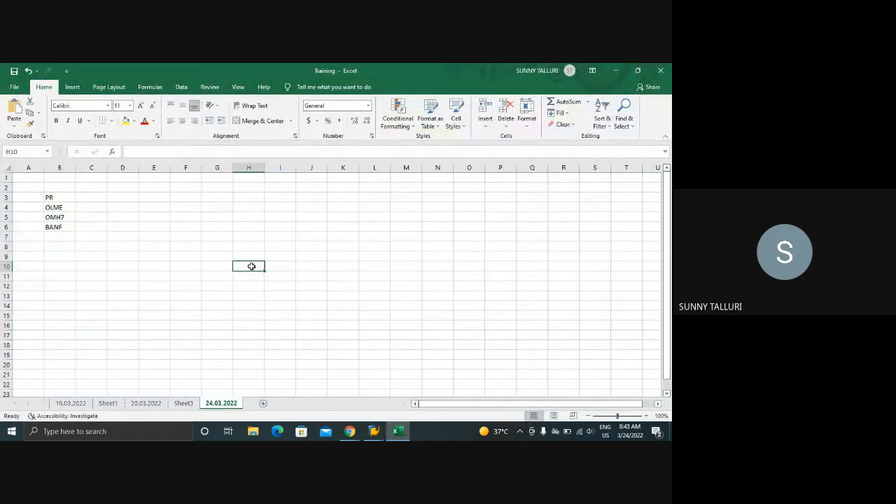
text(pr)
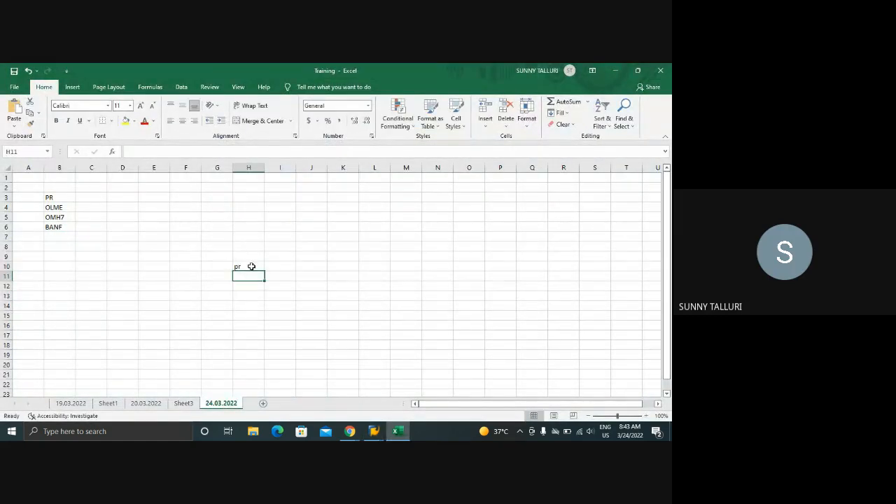
key(Return)
key(Left)
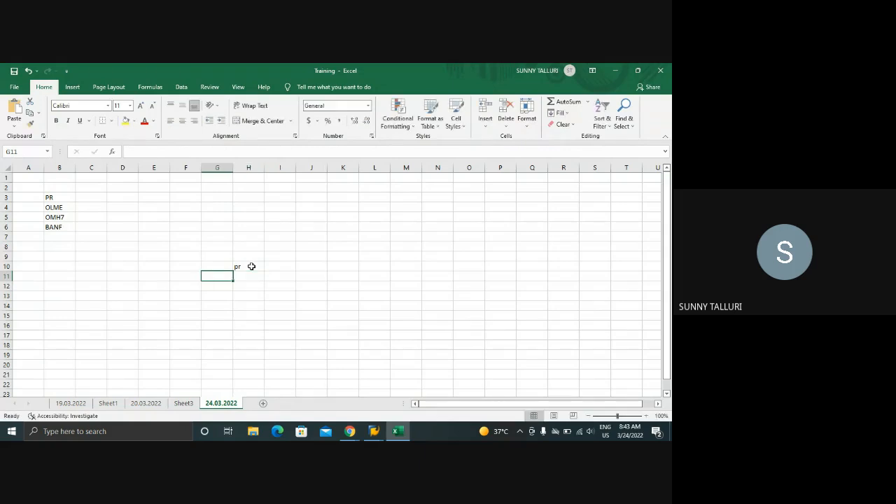
click(251, 267)
key(BackSpace)
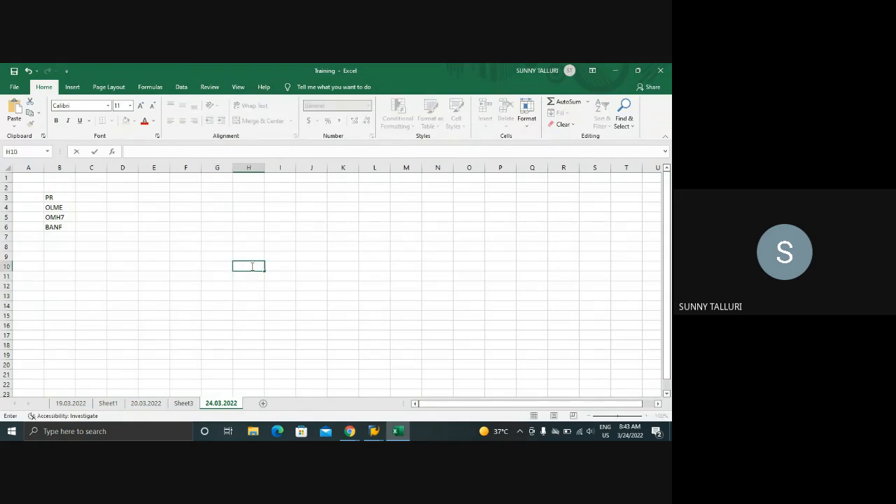
List PLANNED ORDER, PR and PO in cells H10 to H12 and fit column H to its contents
text(PLANNED ORDER)
key(Return)
text(PR)
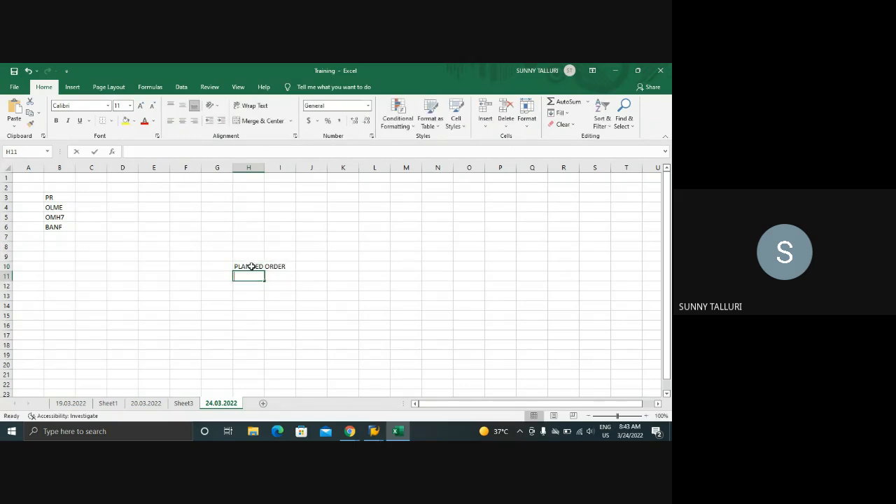
key(Return)
text(PO)
key(Return)
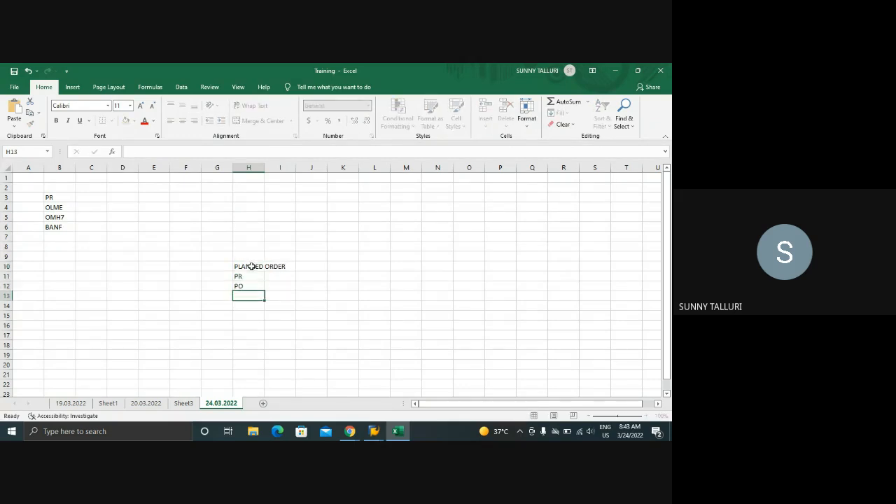
click(251, 267)
double_click(264, 168)
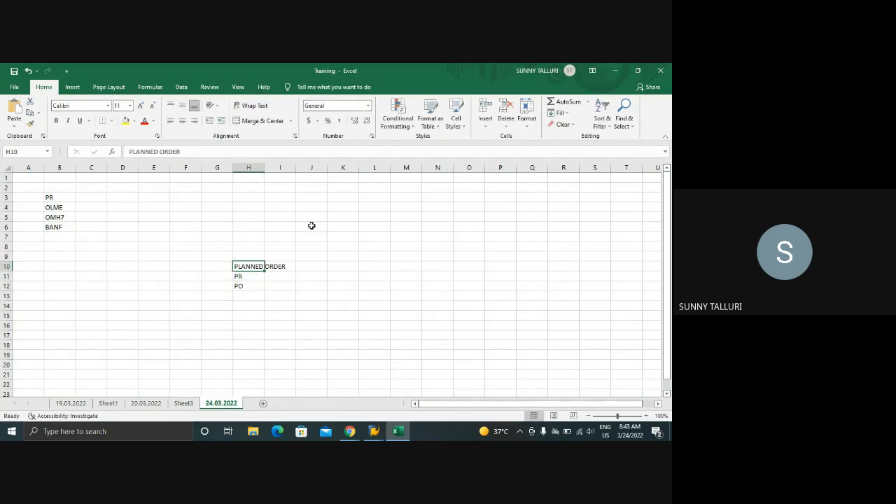
click(302, 265)
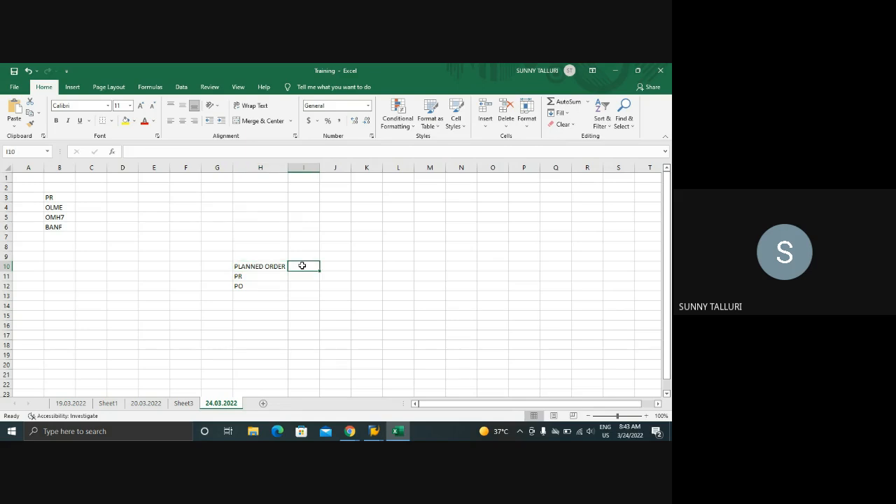
Enter TEST in cell I10 beside the PLANNED ORDER entry
text(TEST)
key(Return)
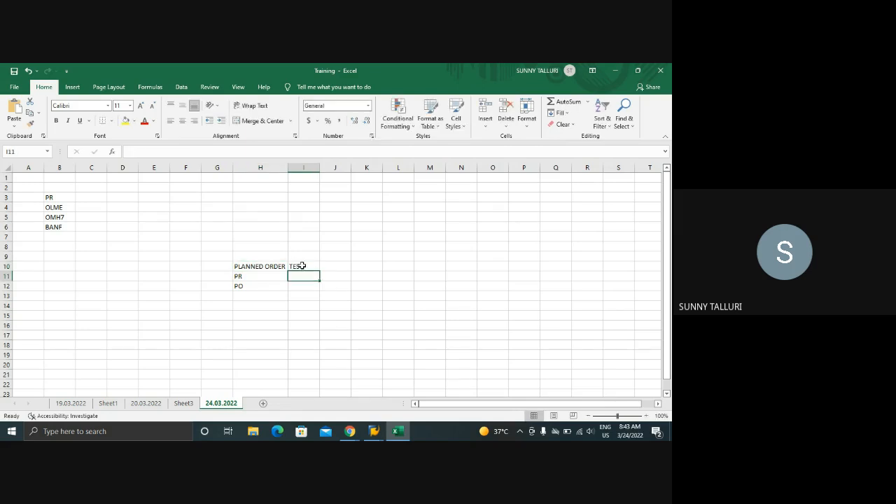
click(302, 267)
click(269, 267)
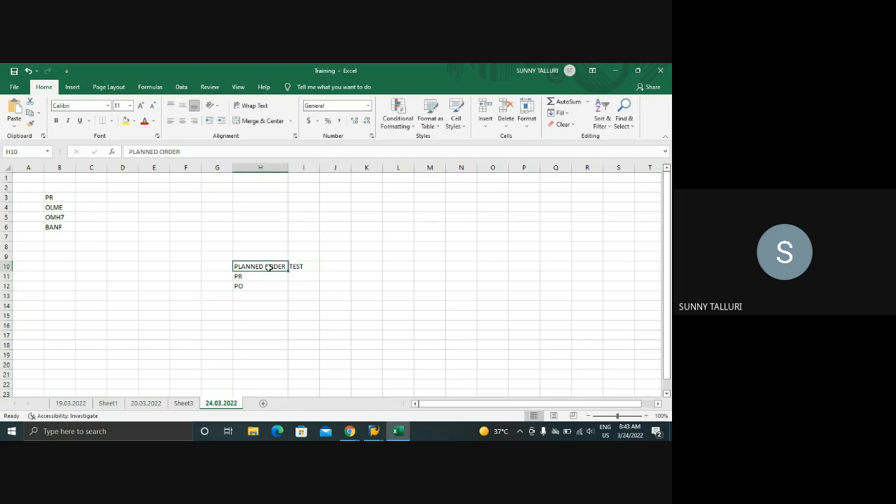
Enter PP INTEGRATION in cell J10 and fit column J to its contents
click(326, 267)
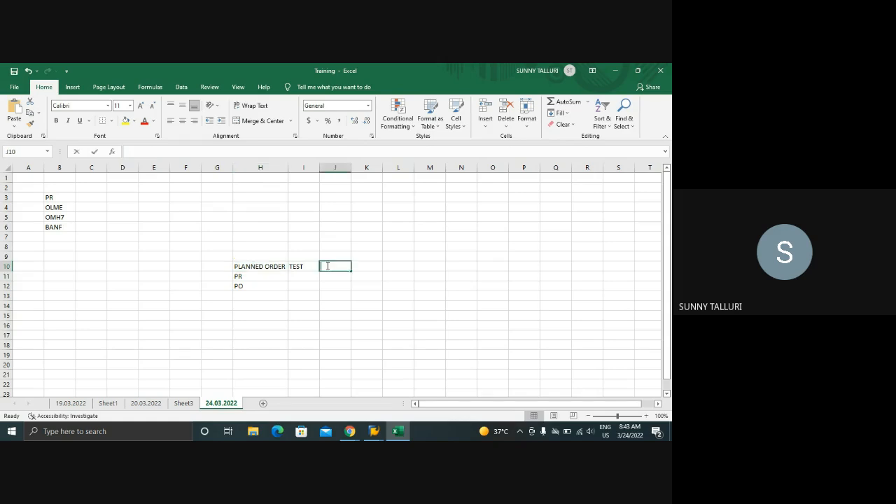
text(PP INT)
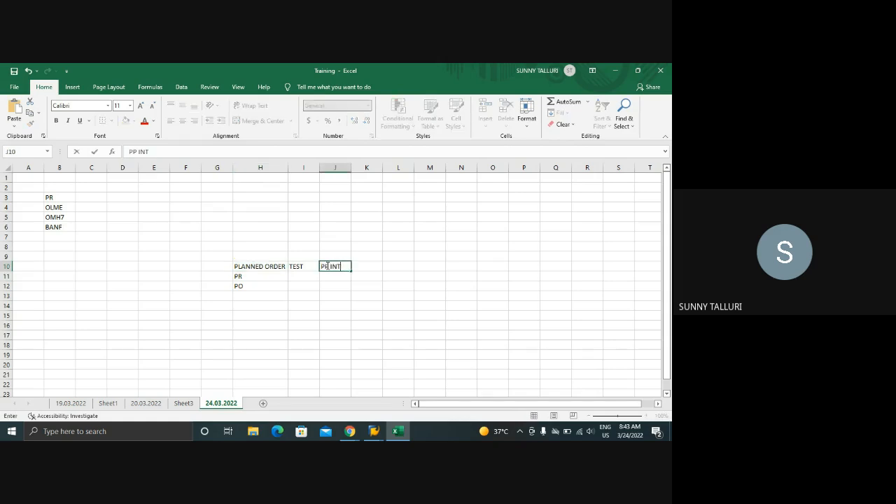
text(EGRATION)
key(Return)
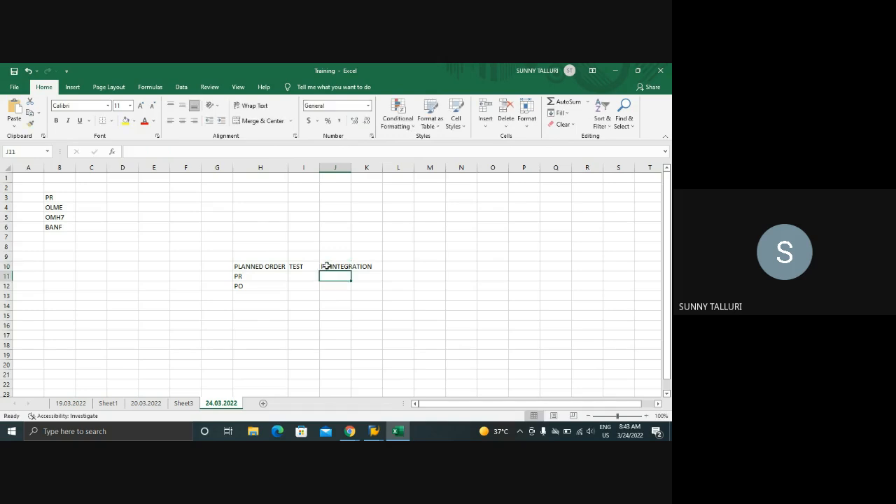
double_click(351, 168)
click(342, 264)
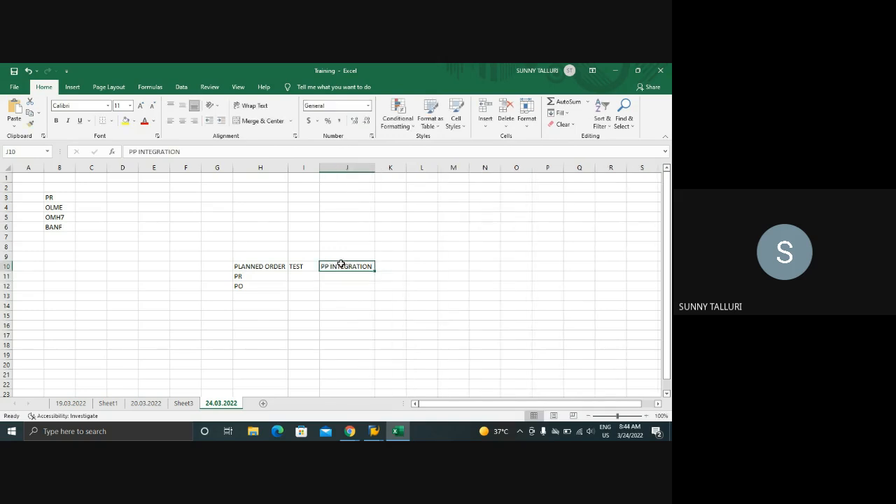
drag(250, 268, 350, 266)
drag(236, 277, 354, 266)
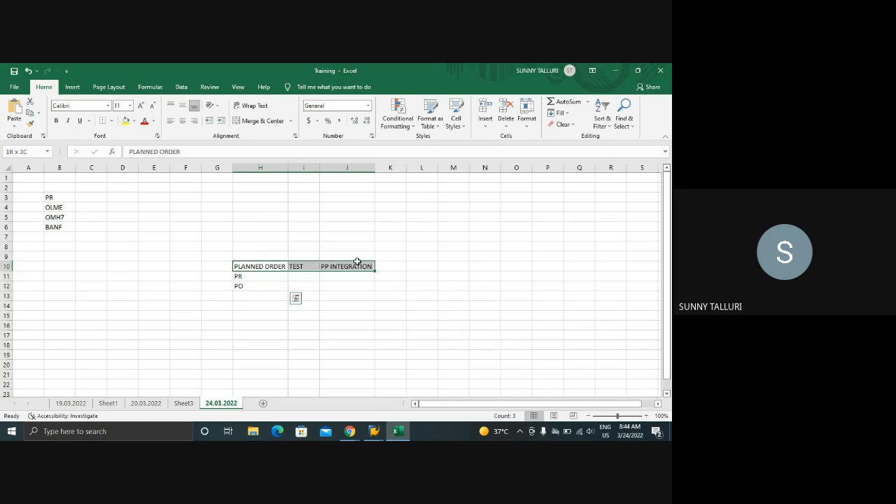
click(497, 239)
click(537, 225)
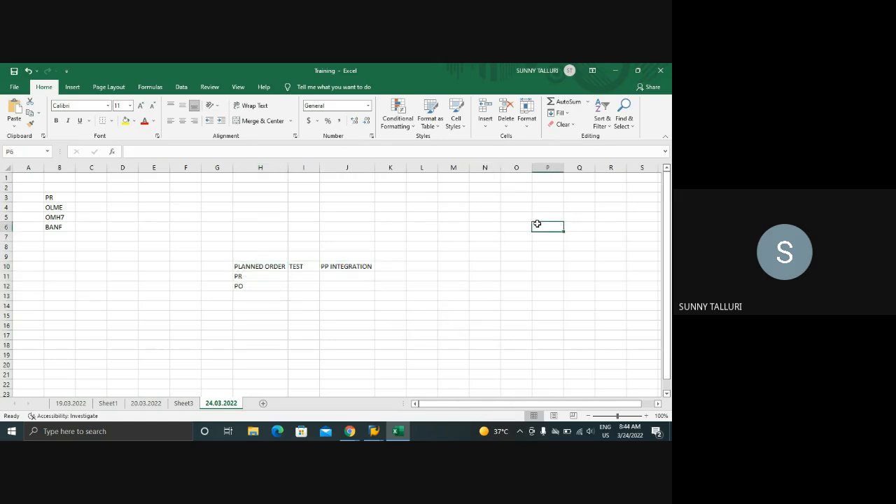
click(498, 226)
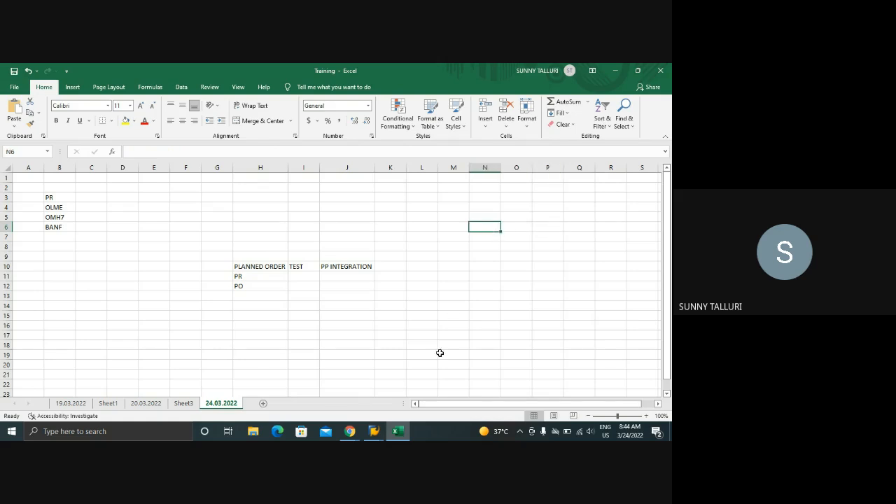
click(497, 264)
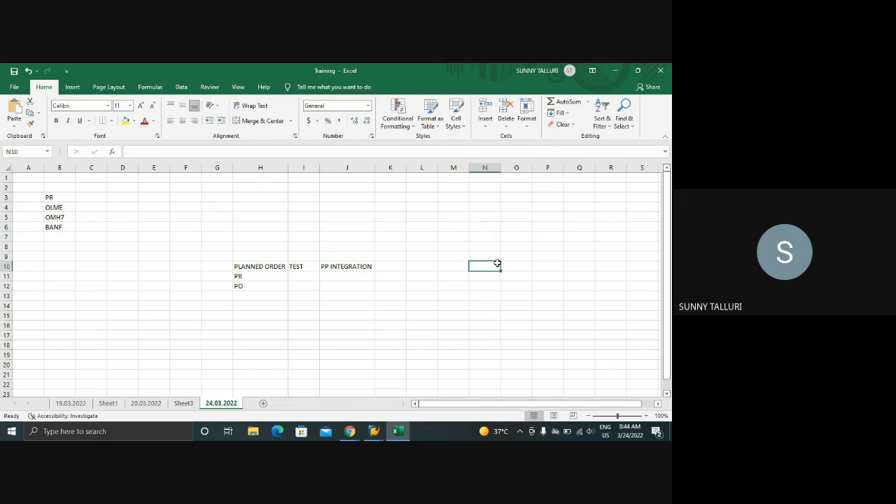
Switch to the SAP session that displays the purchasing info record for material DPC1009
click(374, 431)
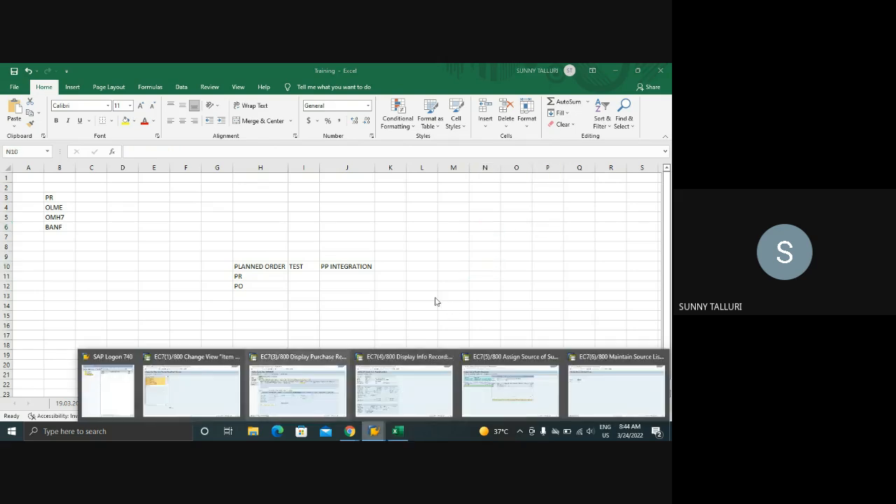
click(424, 382)
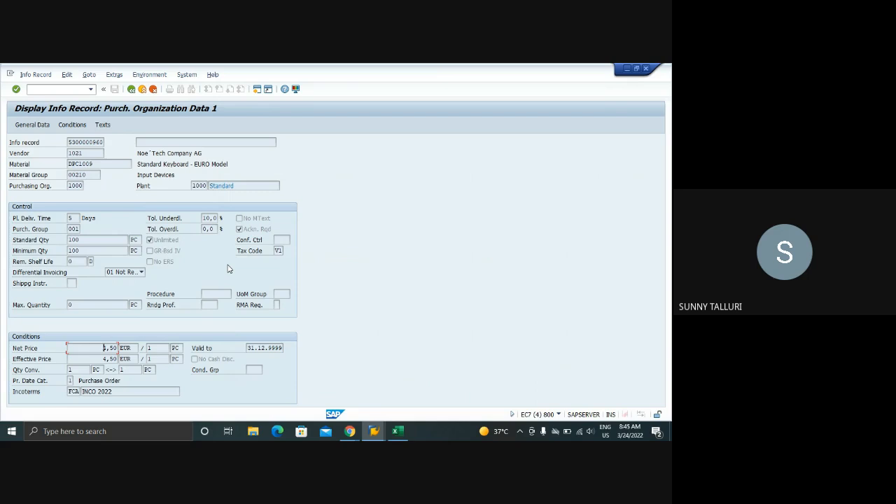
Switch to the source assignment session, run the price simulation for all DPC1009 sources, and close the source overview
click(374, 431)
click(491, 384)
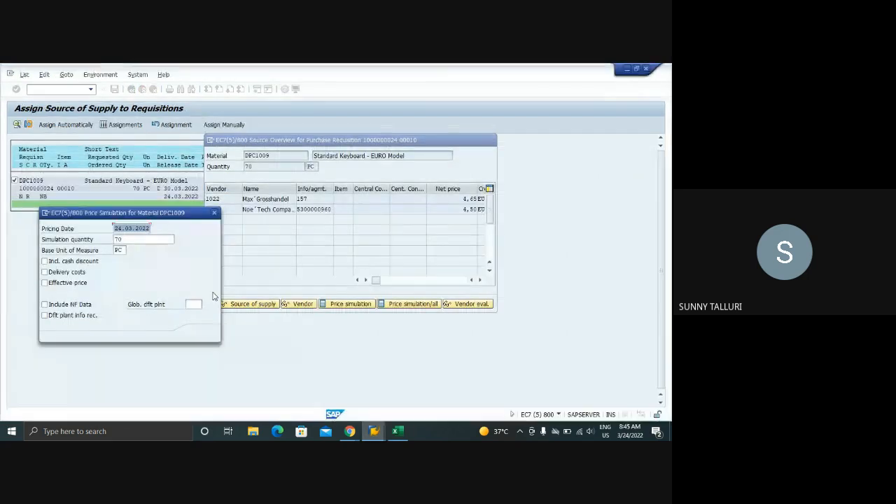
click(201, 334)
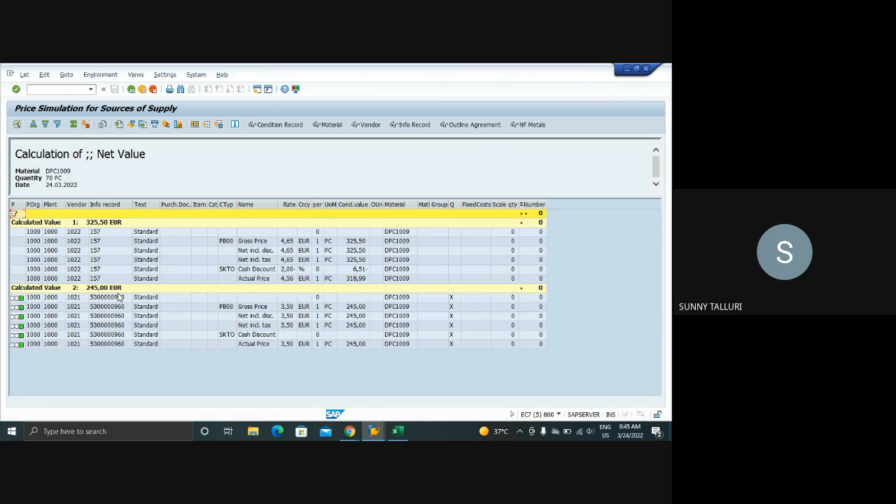
click(131, 88)
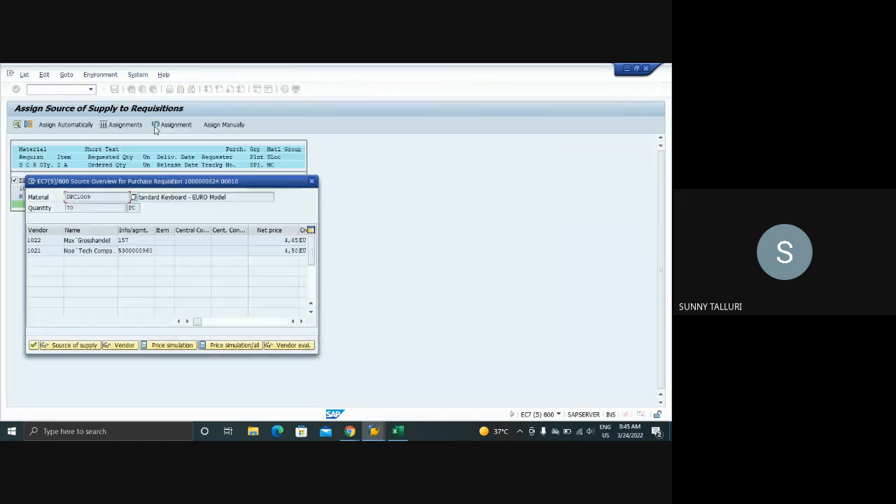
drag(264, 182, 438, 128)
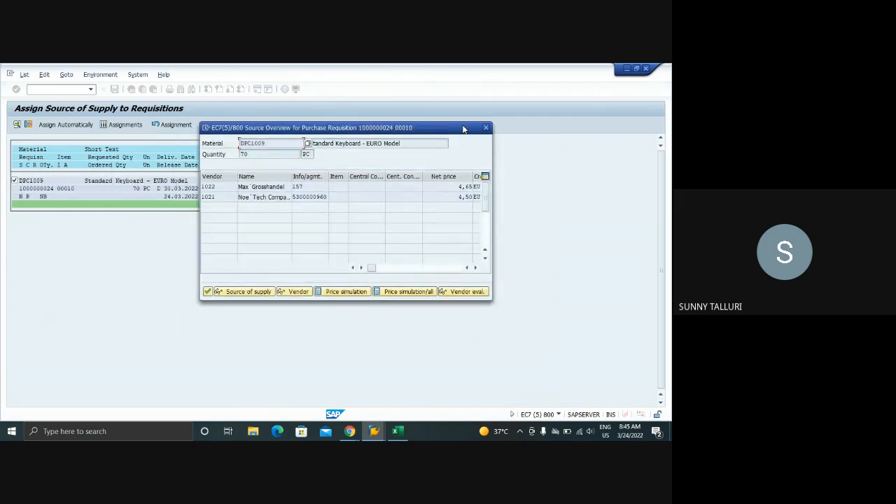
key(Escape)
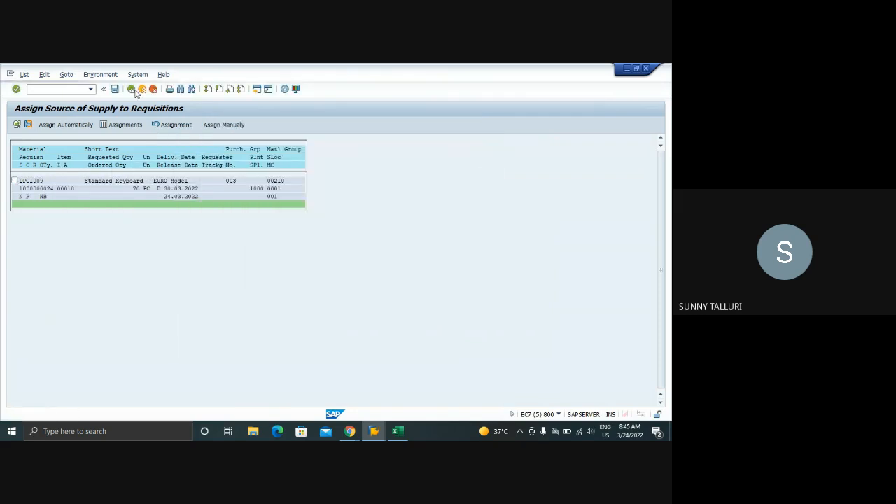
List the DPC1009 requisition again, select its item and run automatic source assignment
click(131, 89)
click(17, 124)
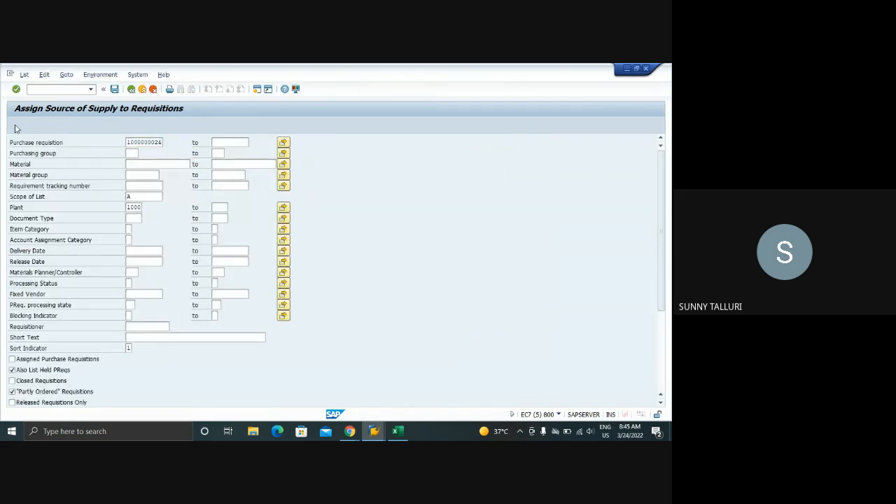
click(14, 180)
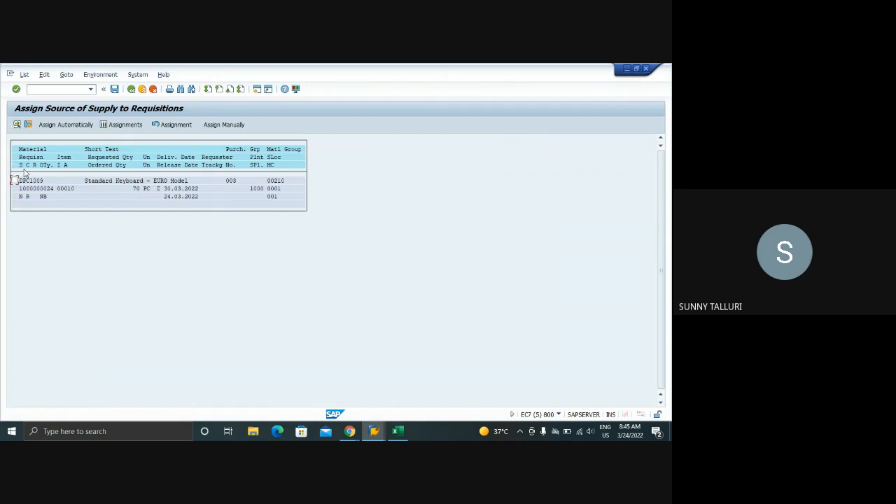
click(65, 125)
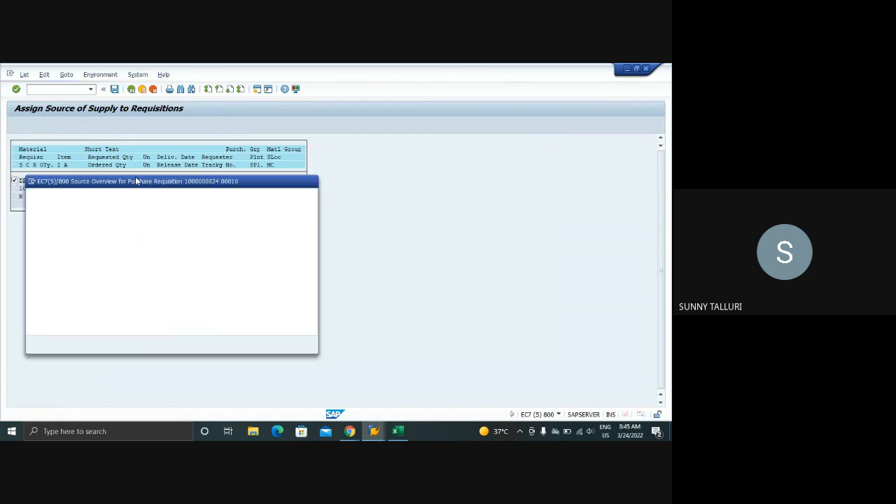
drag(130, 185, 395, 137)
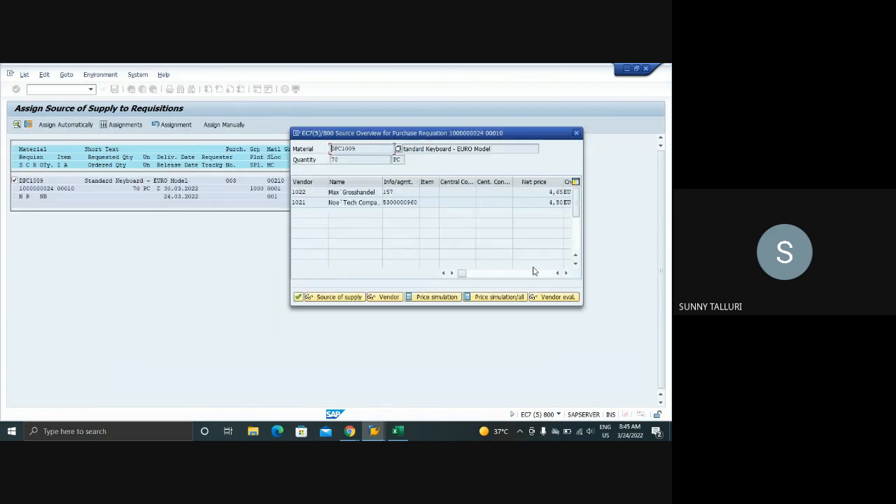
Compare vendors 1022 and 1021 with a price simulation for all sources, using the proposed date and quantity of 70 PC
click(499, 297)
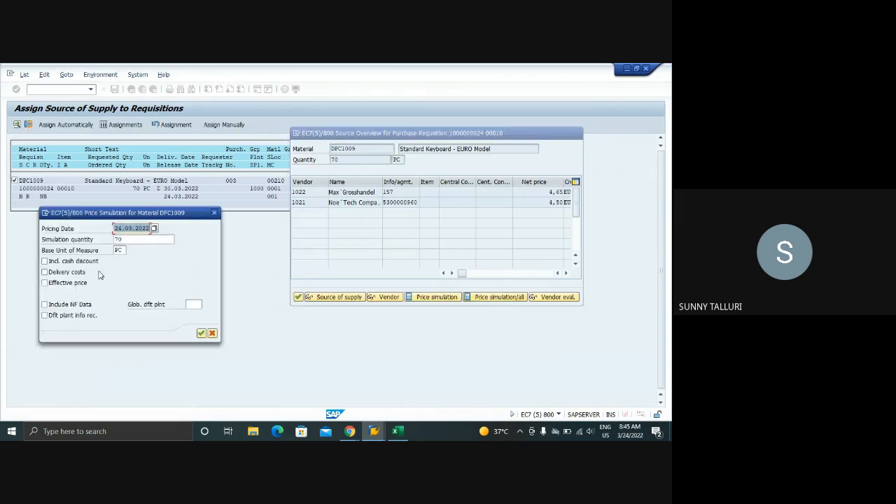
click(201, 333)
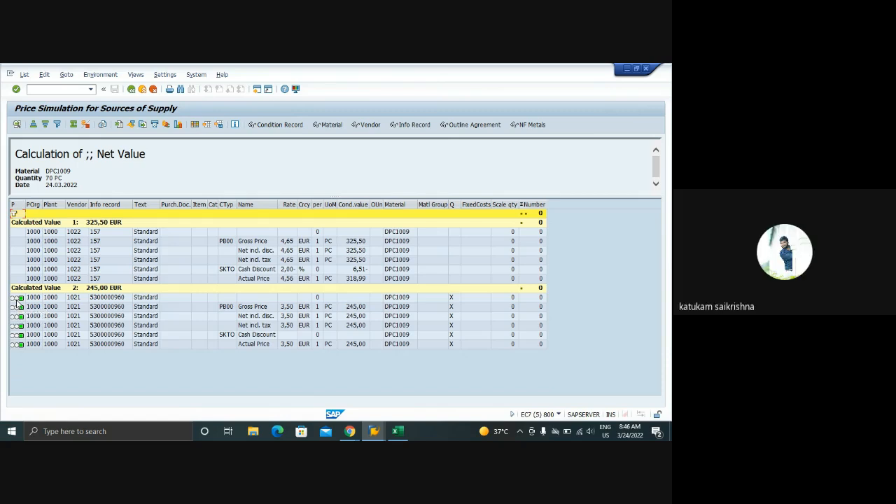
click(130, 90)
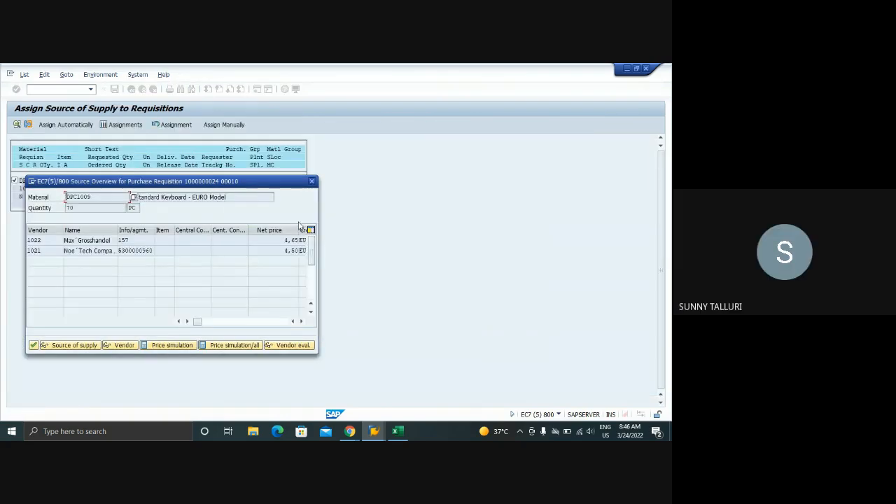
drag(239, 186, 376, 146)
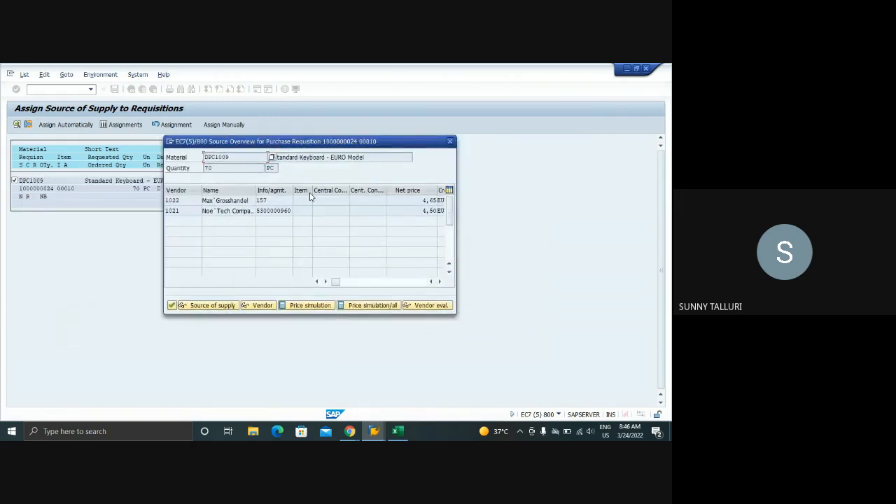
double_click(274, 211)
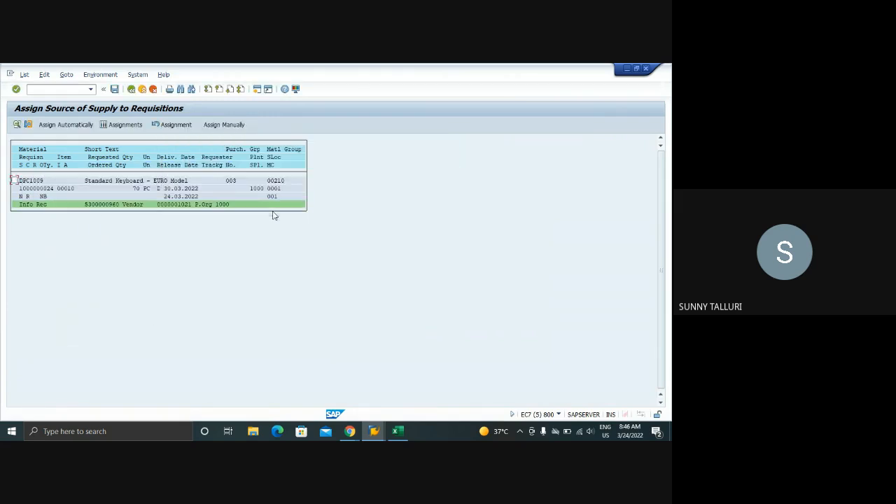
click(114, 89)
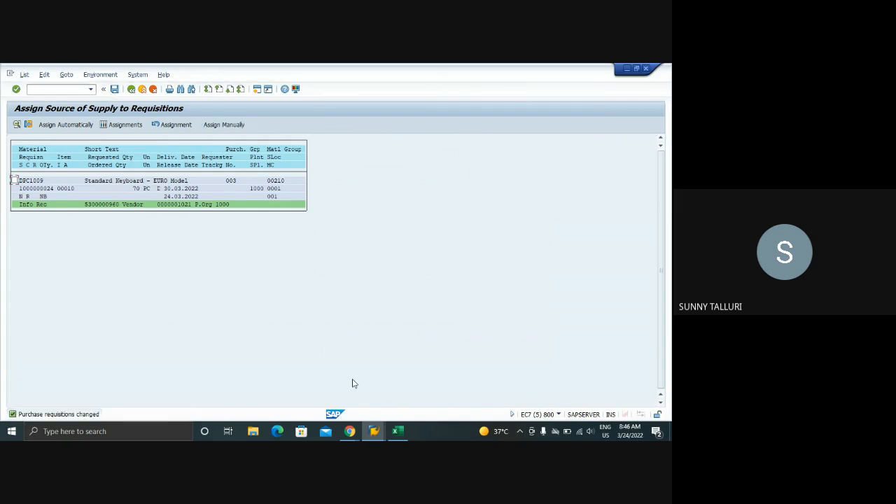
Switch to the purchase requisition session and reload the DPC1009 requisition in display mode
click(375, 429)
click(297, 392)
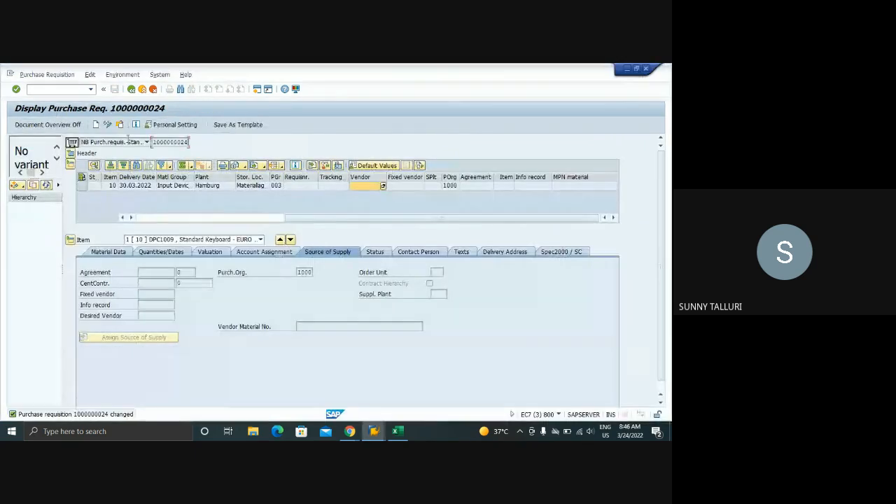
click(121, 125)
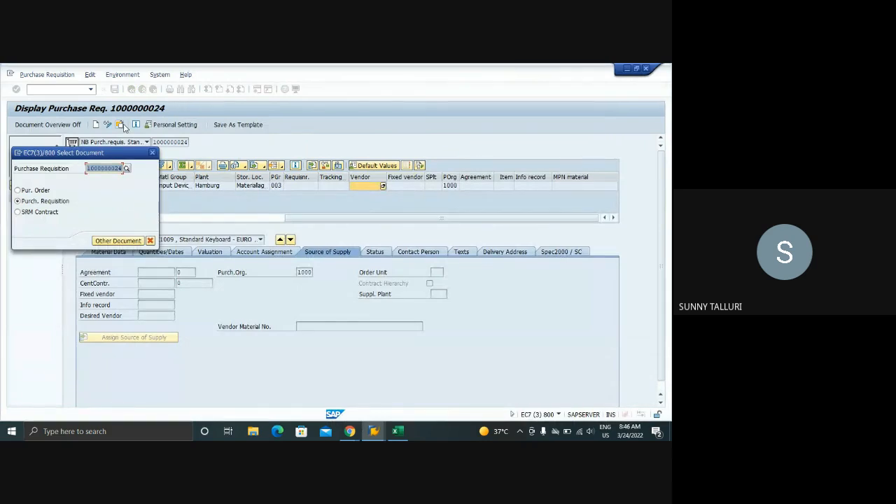
key(Return)
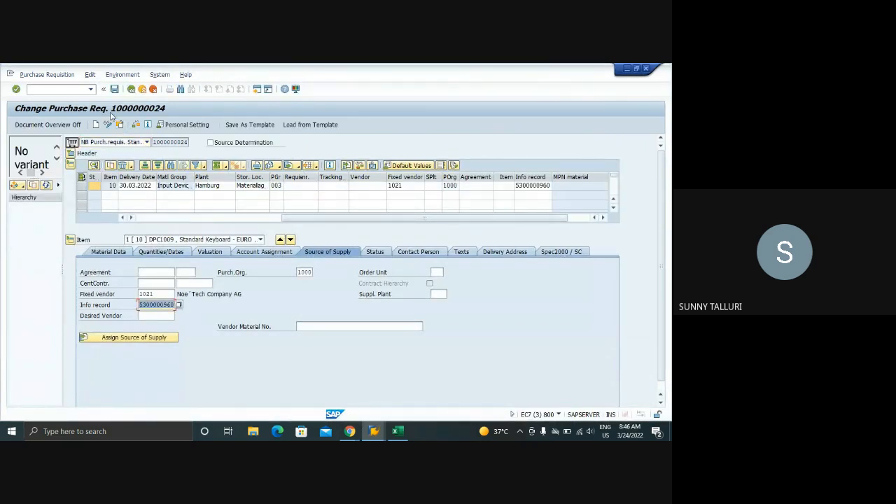
click(108, 125)
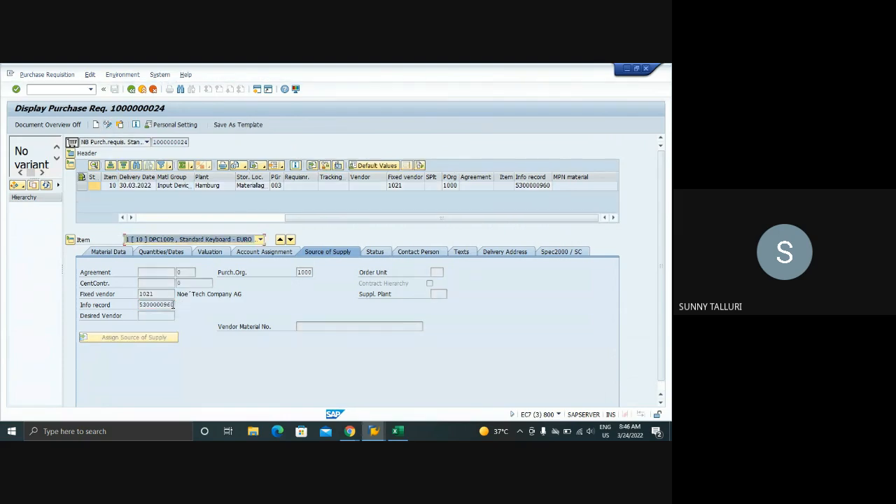
Check the fixed vendor and info record assigned to the requisition item in the source of supply details and item overview
mouse_move(173, 305)
mouse_down()
mouse_move(137, 305)
mouse_move(137, 295)
mouse_up()
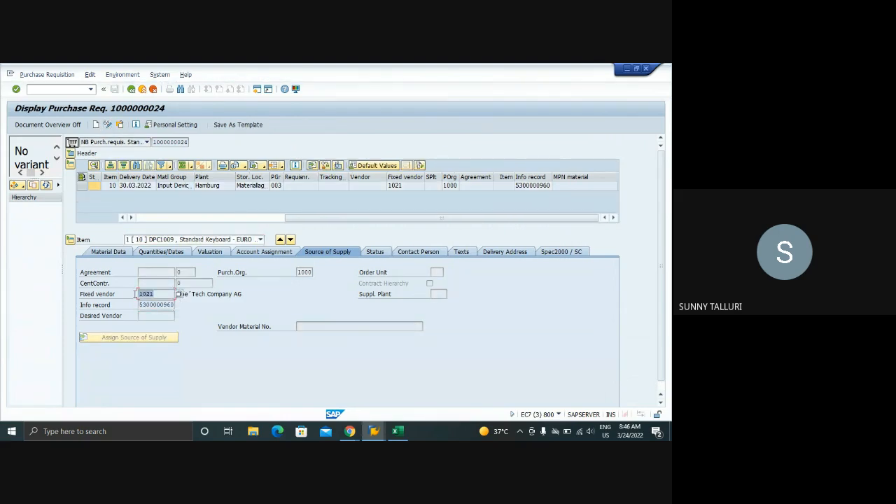
click(531, 186)
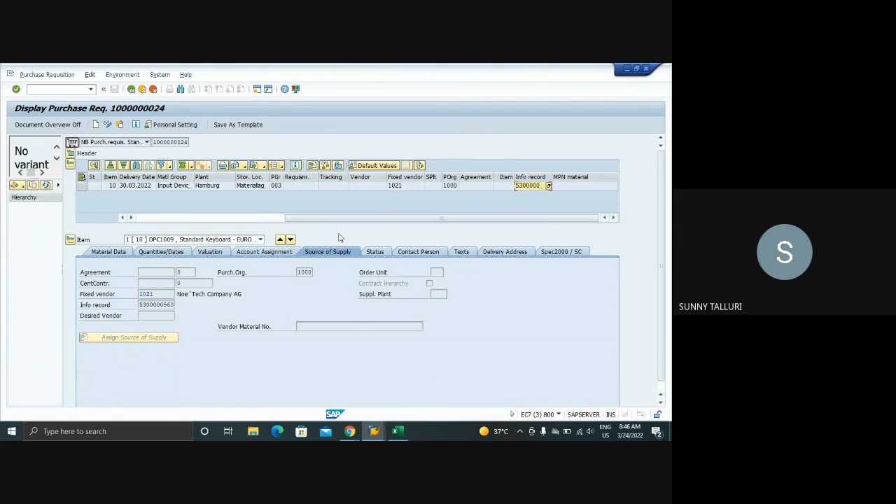
click(143, 219)
Return to the source assignment session and open transaction ME57 in a new session
click(374, 431)
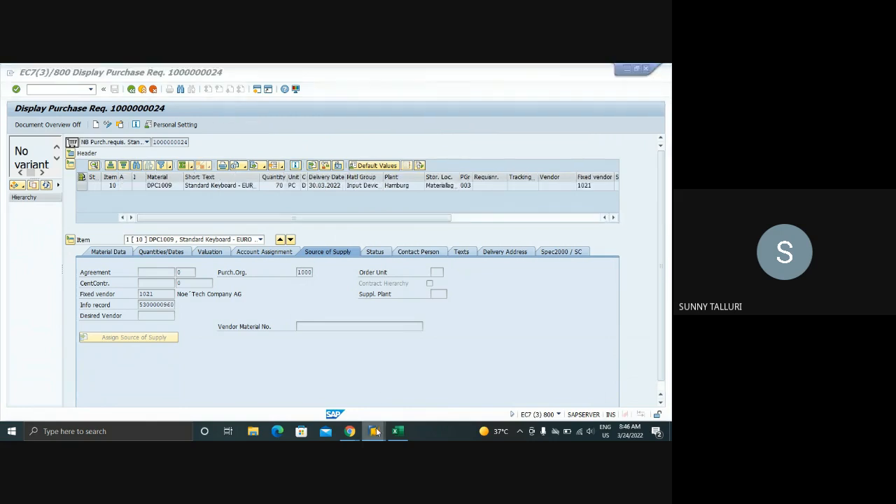
click(516, 396)
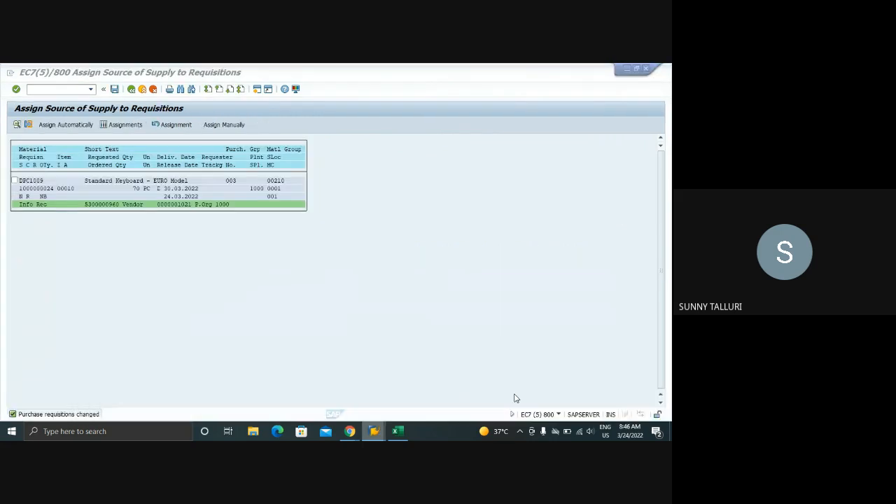
click(41, 90)
text(/OM)
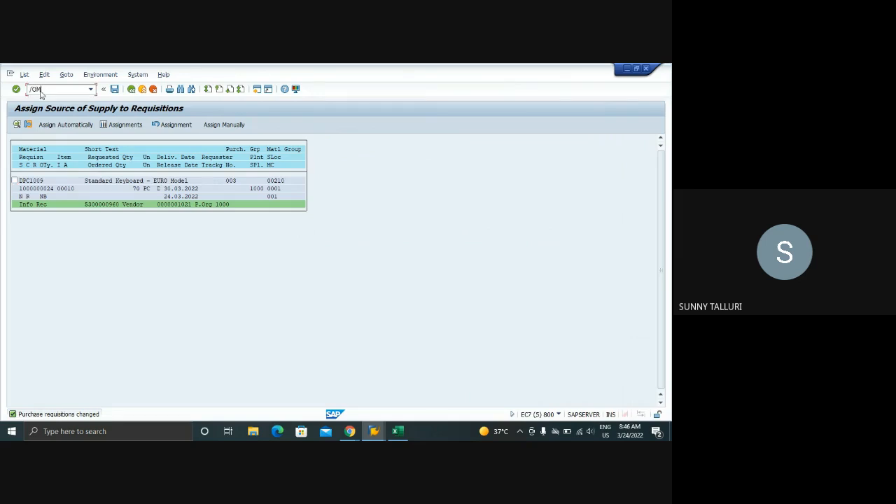
text(E57)
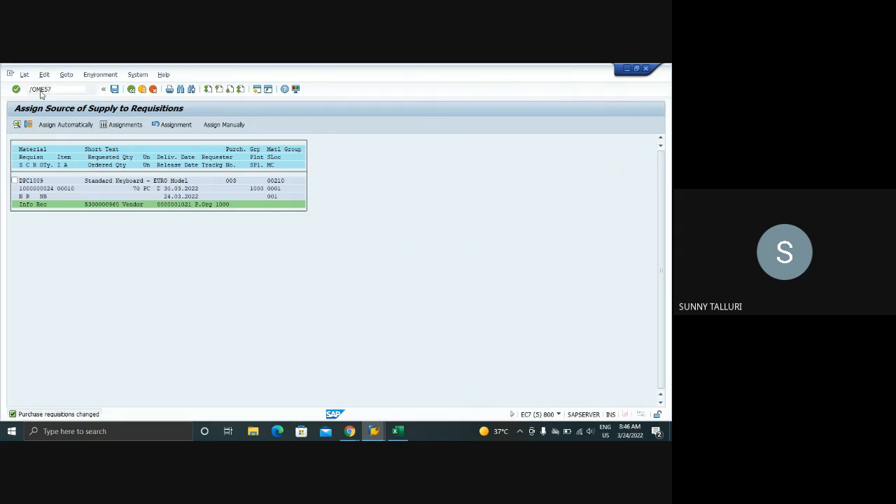
key(Return)
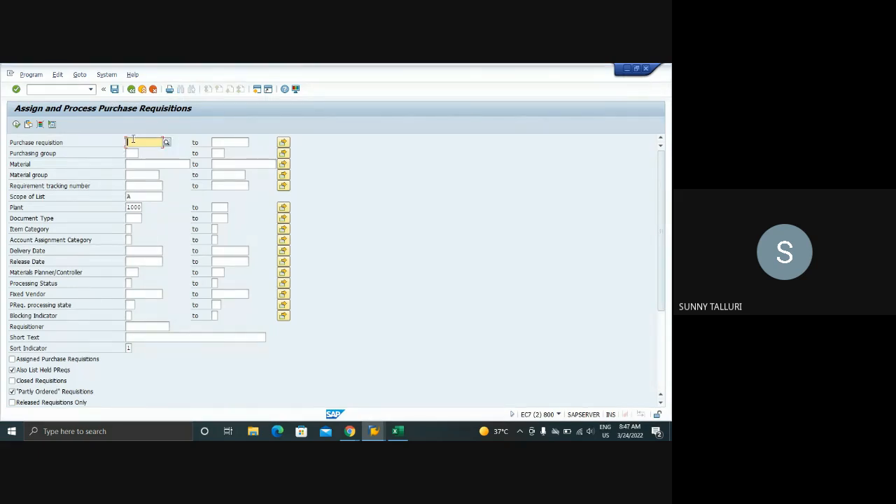
Try to list the DPC1009 requisition without including assigned requisitions, and read the long text of the resulting message
click(133, 140)
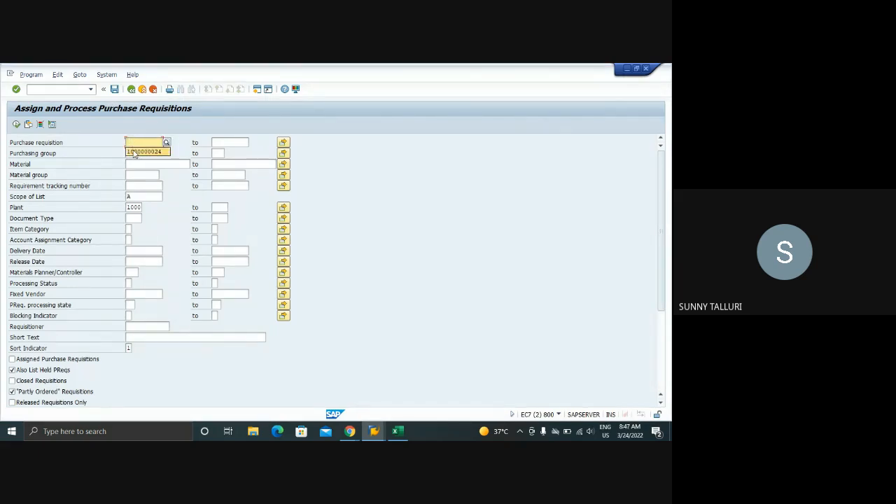
click(146, 152)
click(16, 126)
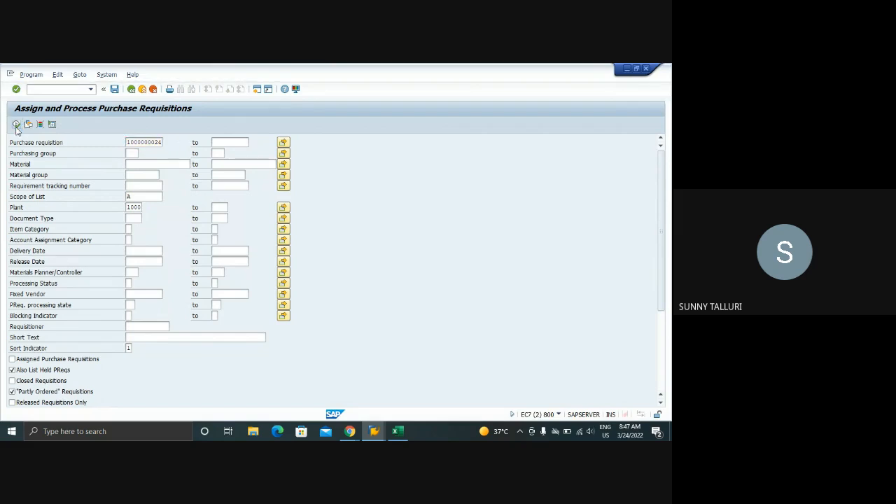
double_click(98, 415)
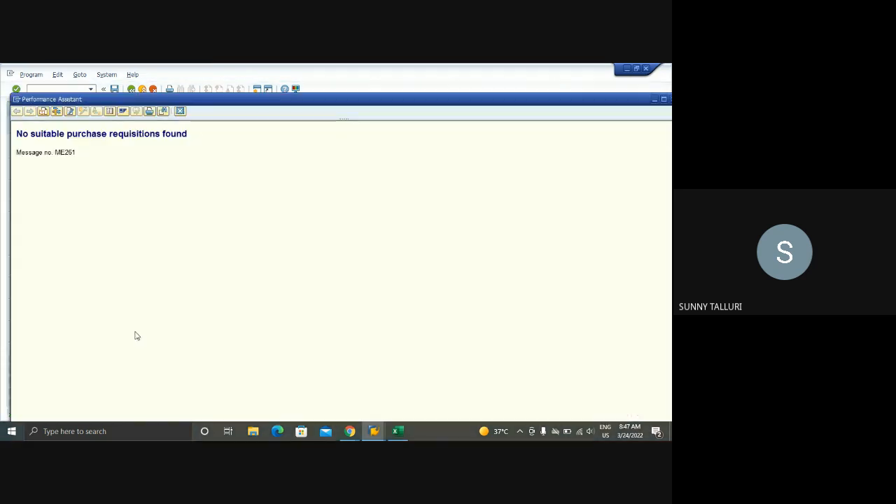
click(180, 111)
Include assigned purchase requisitions in the selection and list the DPC1009 requisition by its number
click(12, 358)
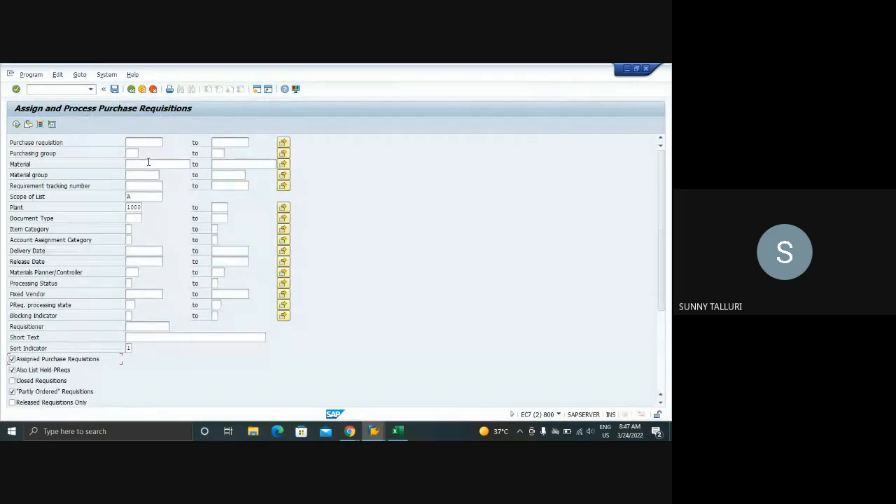
click(144, 143)
click(144, 152)
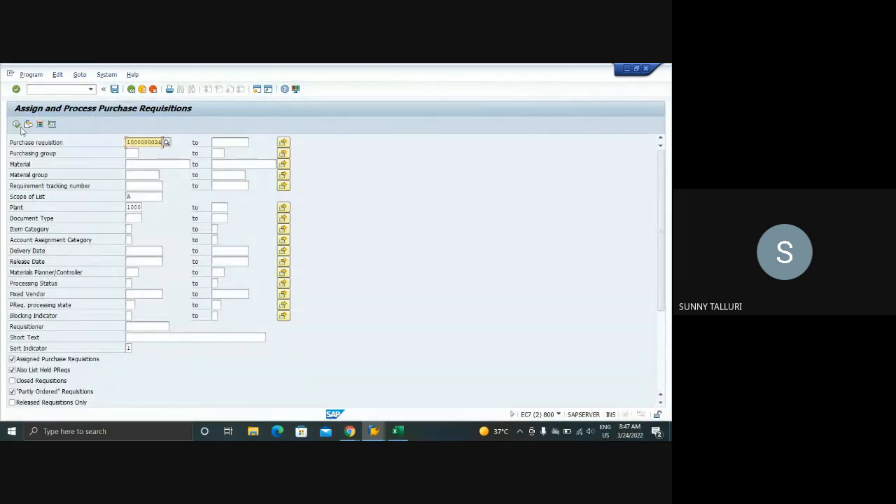
click(16, 124)
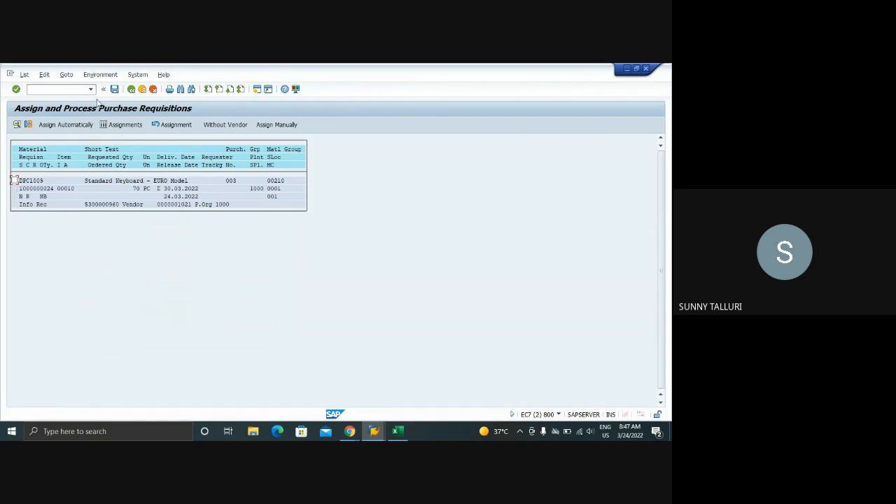
Leave ME57, open transaction ME58 to view the selection criteria for ordering assigned requisitions, and return to SAP Easy Access
click(132, 91)
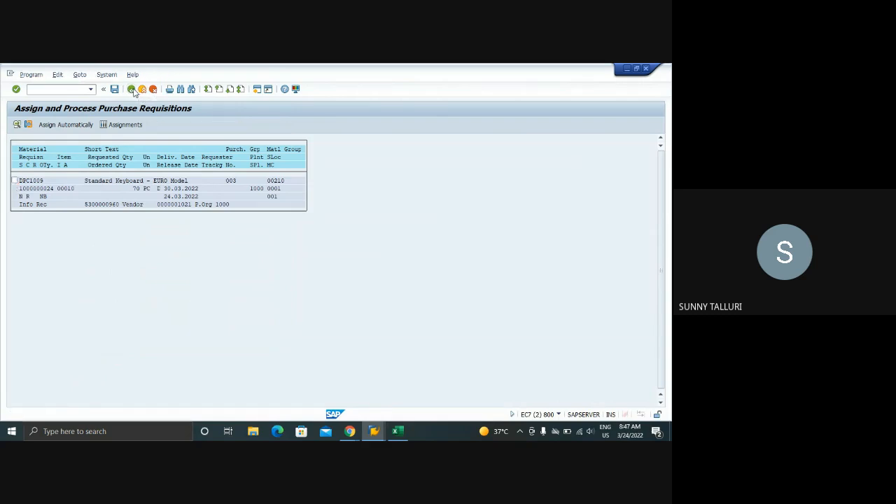
click(134, 90)
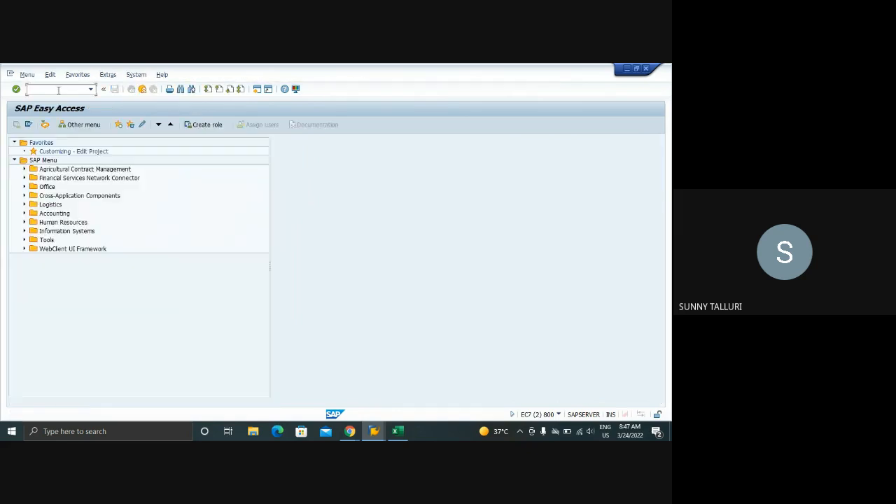
text(ME58)
key(Return)
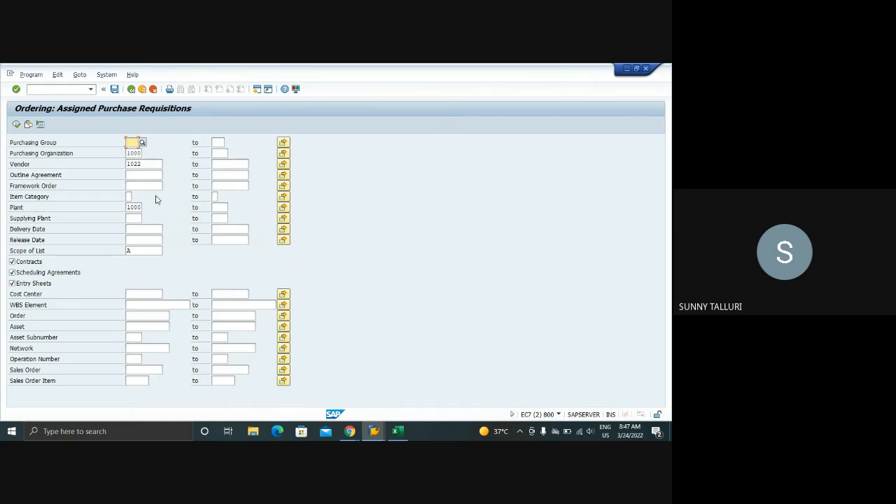
click(131, 89)
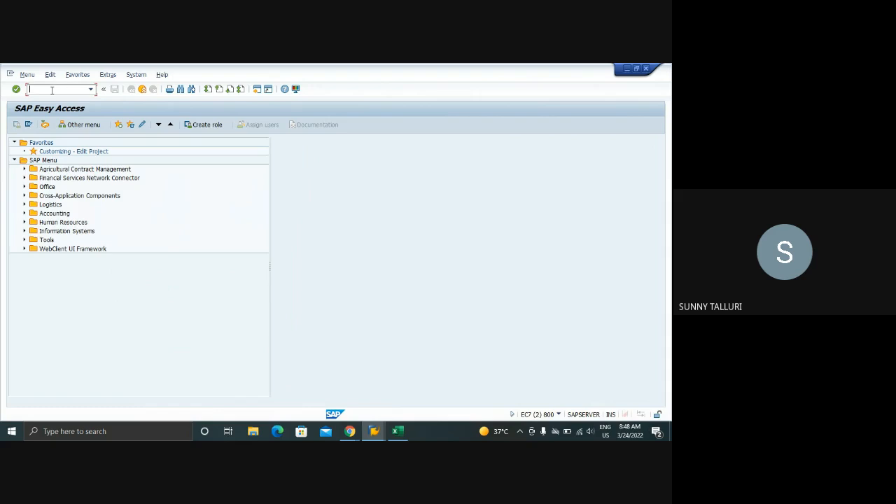
Switch to the source list session and start a new planned order in transaction MD11 with profile NB
click(374, 431)
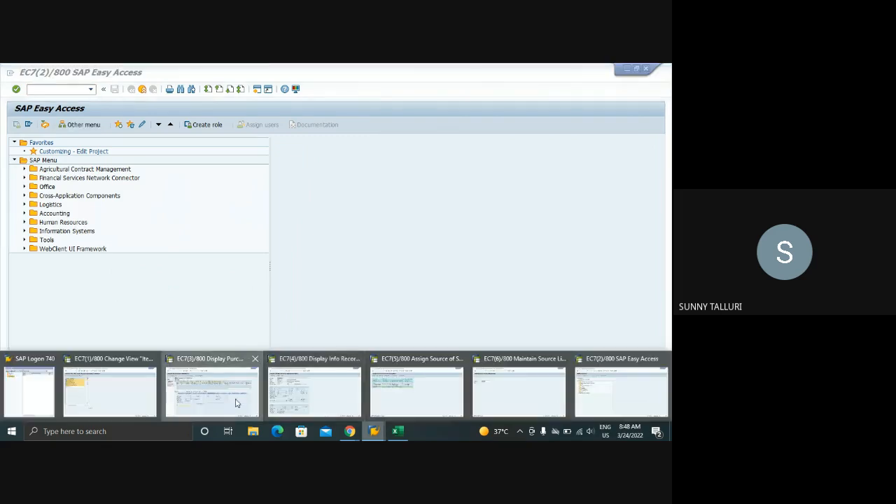
click(236, 403)
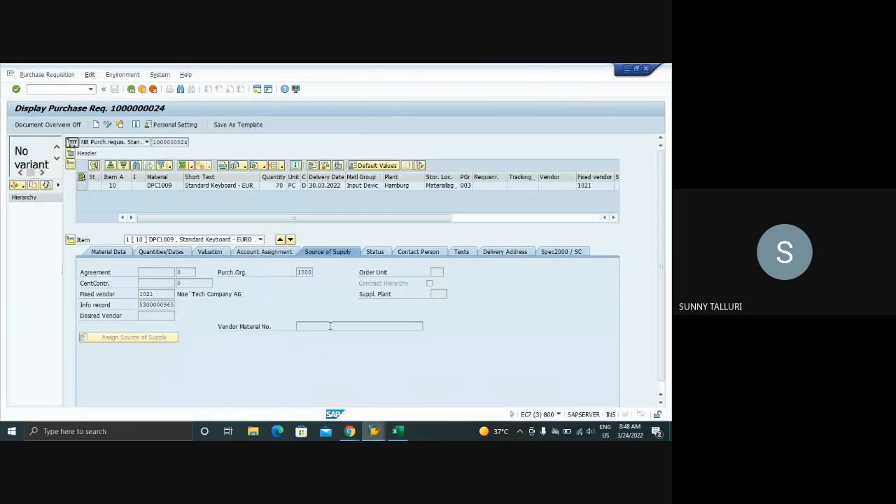
click(374, 431)
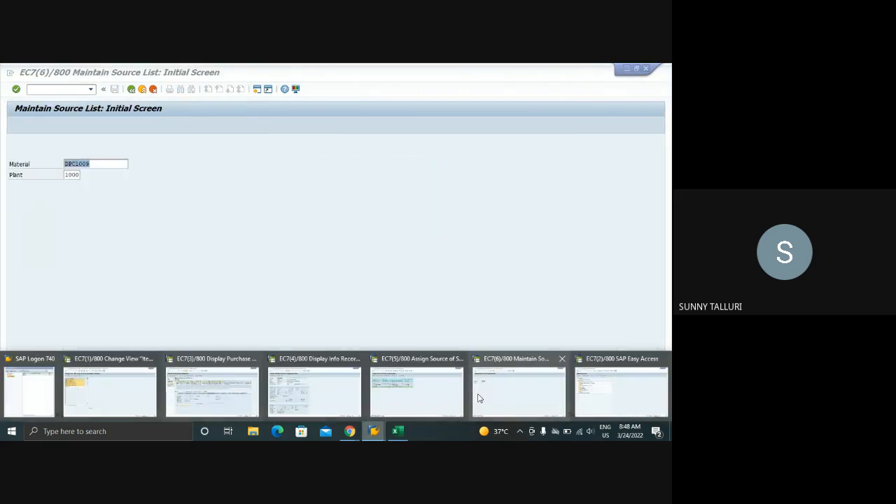
click(480, 398)
click(63, 86)
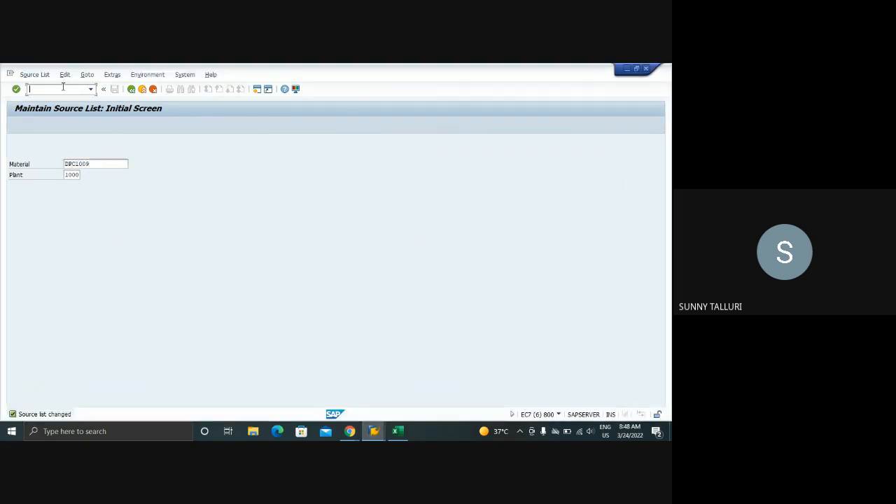
text(/NMD11)
key(Return)
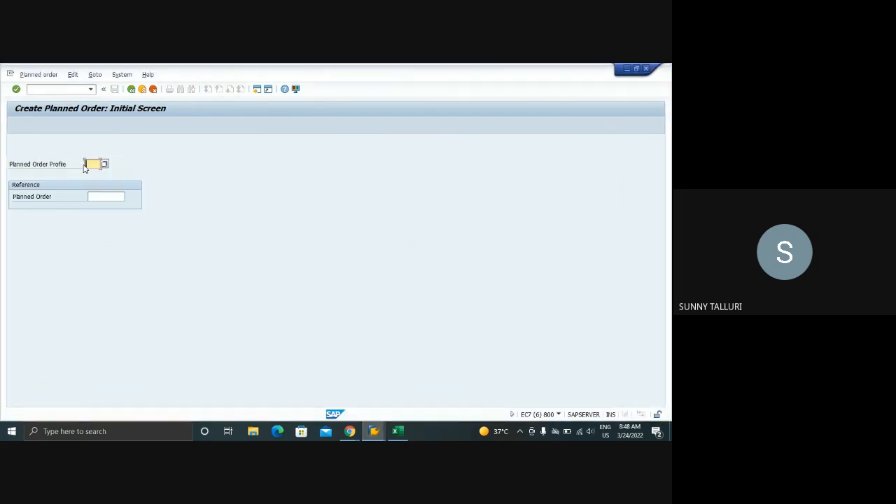
text(NB)
key(Return)
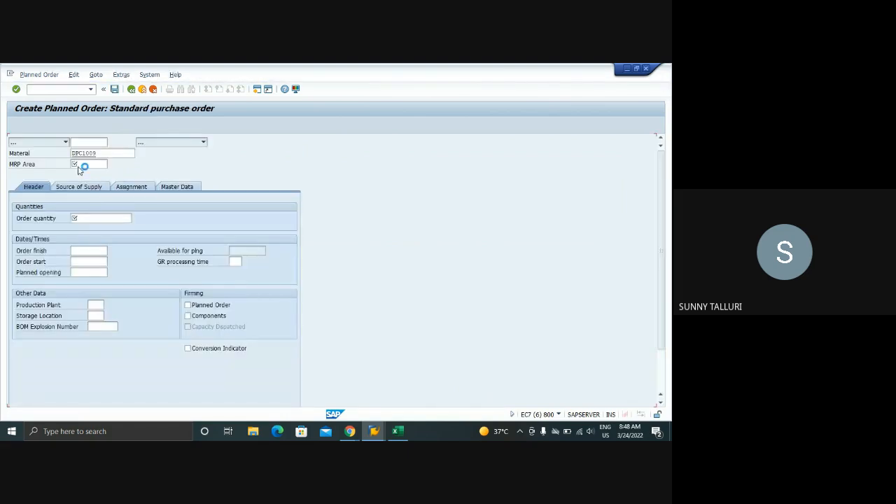
Set the planned order's MRP area to 1000, order quantity to 100 and order finish date to 24.04.2022
click(85, 165)
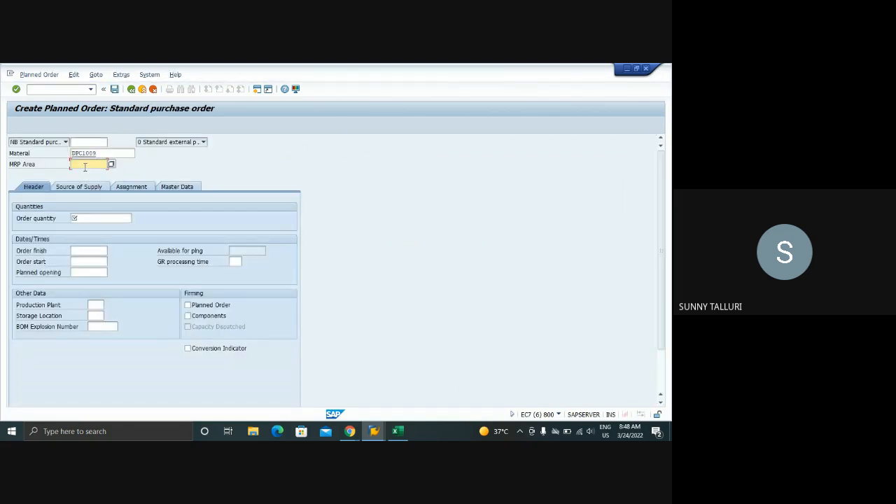
text(1000)
click(88, 221)
text(100)
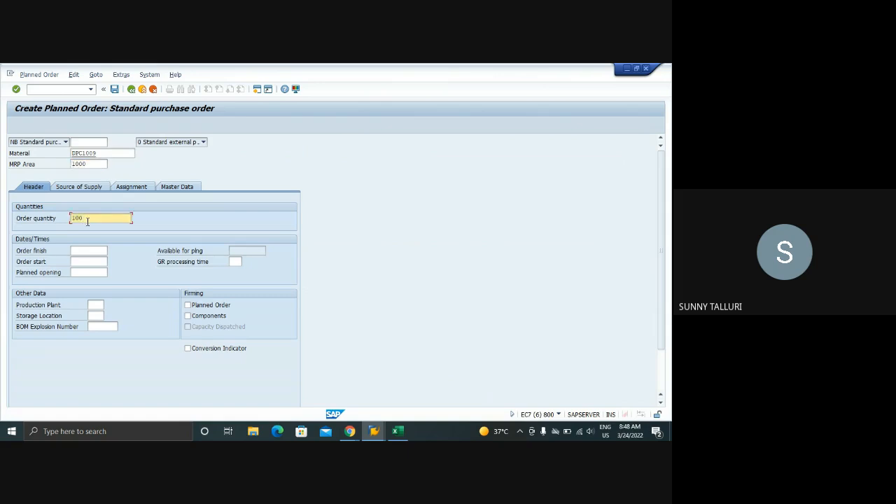
click(94, 261)
click(89, 250)
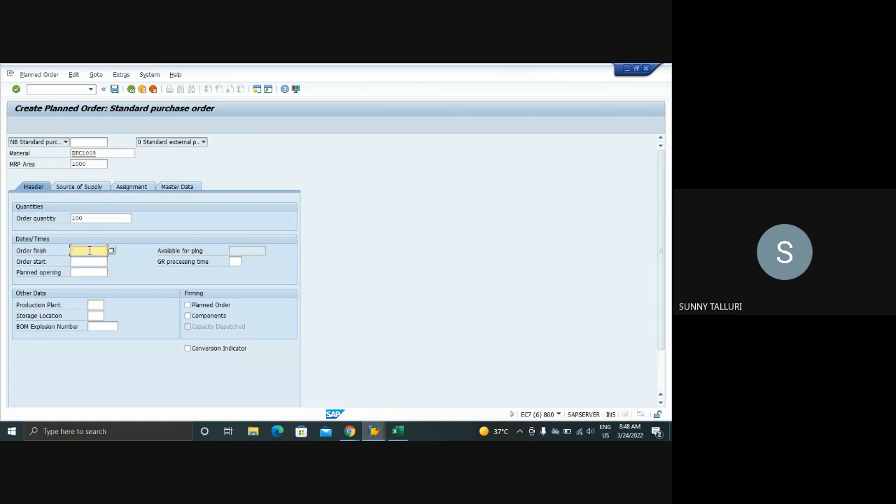
text(24.)
text(04.)
text(2022)
key(Return)
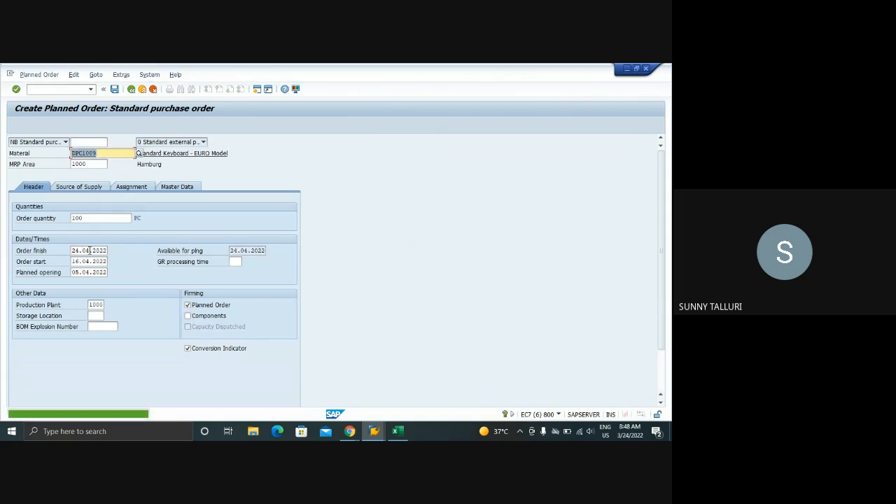
Review the planned order's source of supply, assignment and master data, and save the order
click(98, 187)
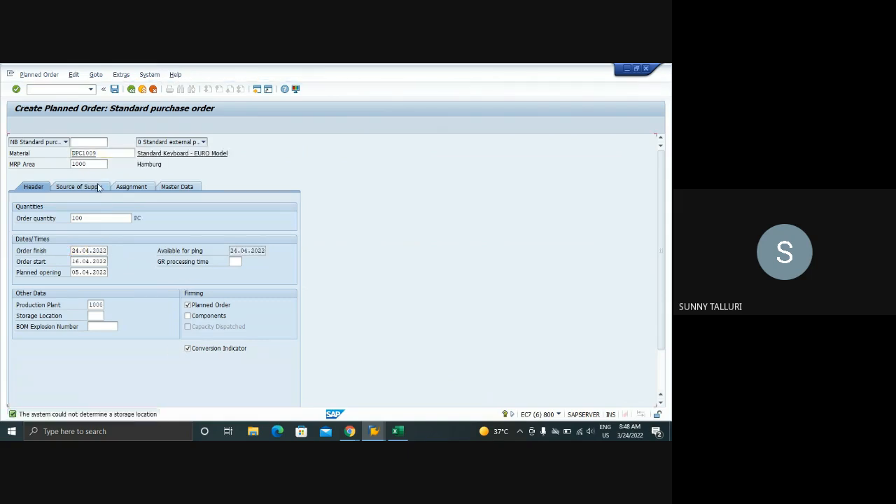
click(43, 191)
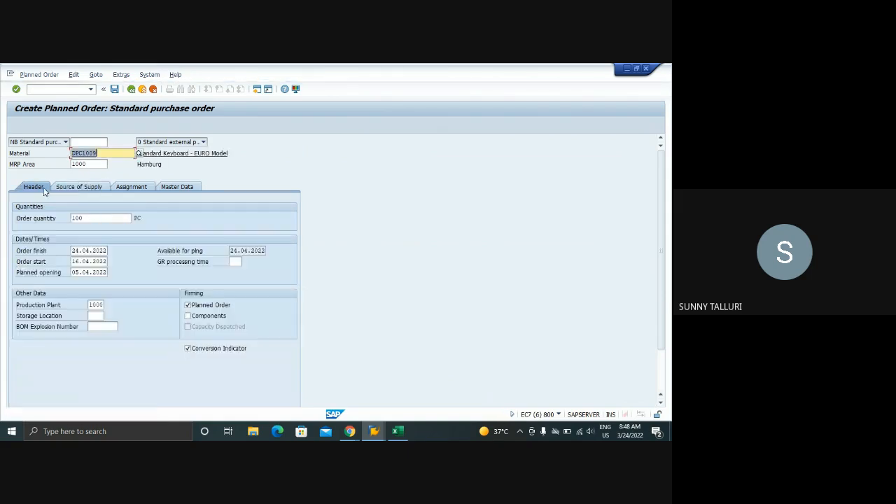
click(81, 188)
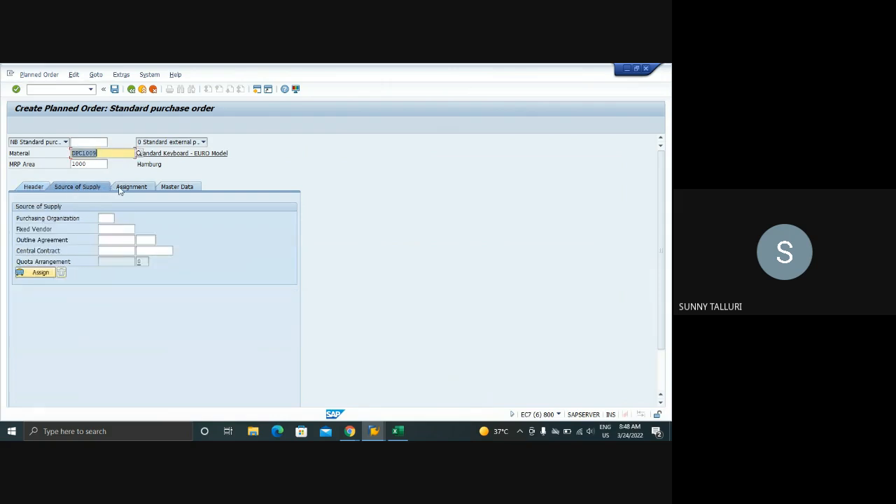
click(129, 190)
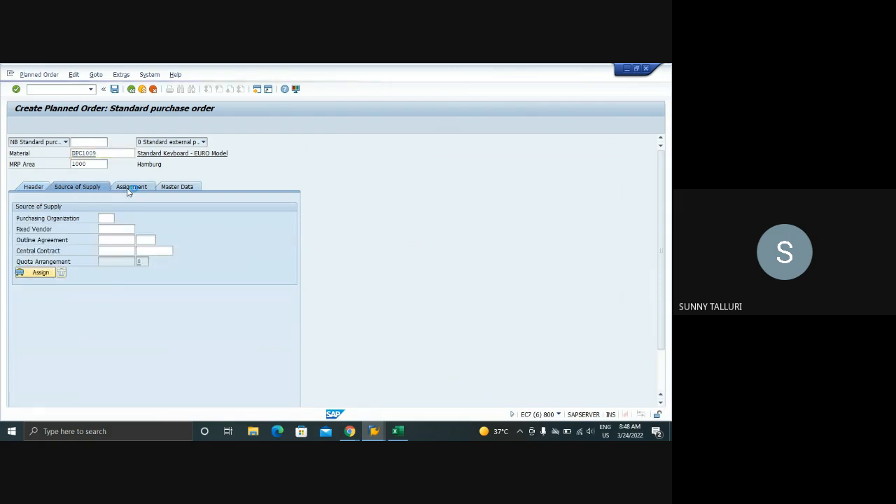
click(174, 191)
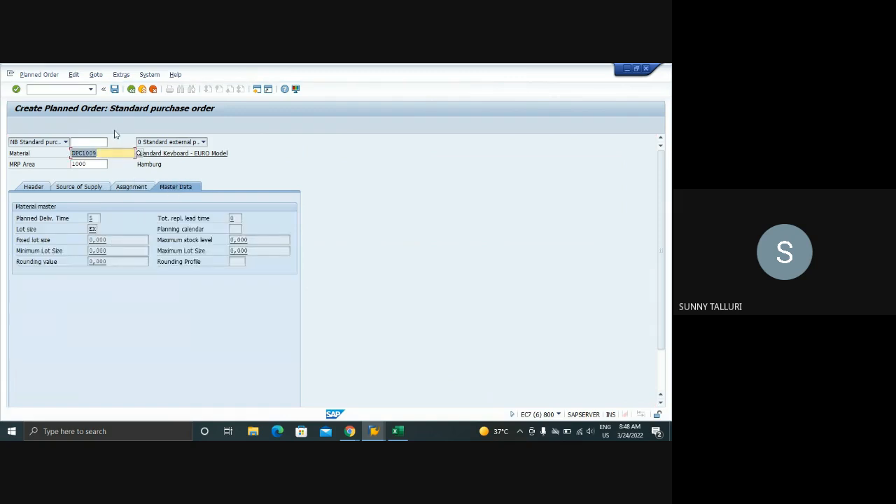
click(114, 89)
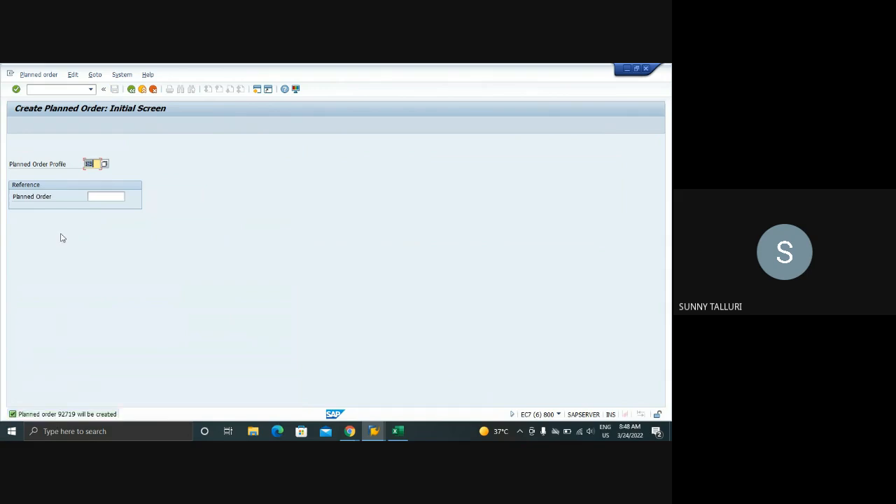
Open transaction MD13 and display the planned order just created for DPC1009
click(37, 89)
text(/NMD13)
key(Return)
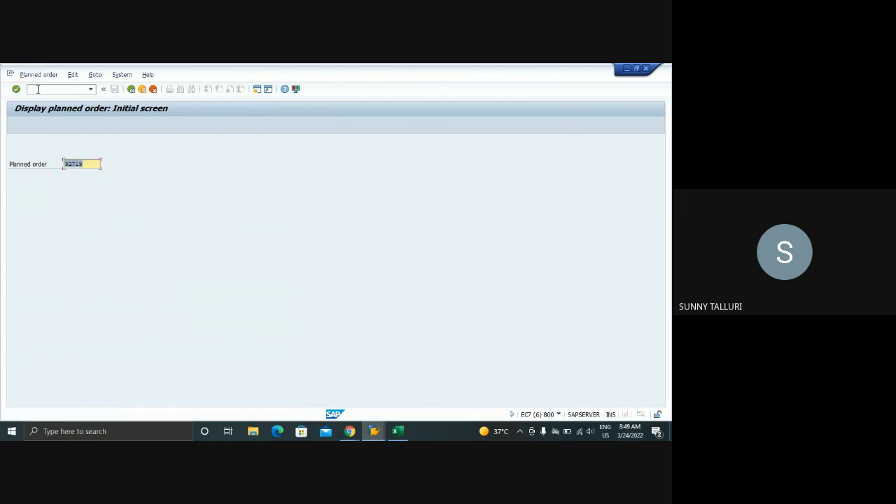
key(Return)
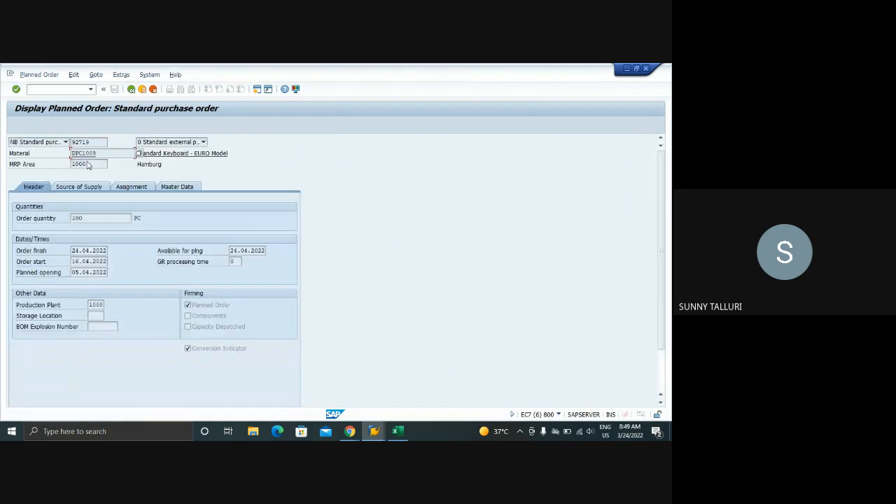
Try to open transaction MD04 in a new session from the planned order display
double_click(94, 154)
click(40, 91)
text(/)
text(OMD01N)
key(Return)
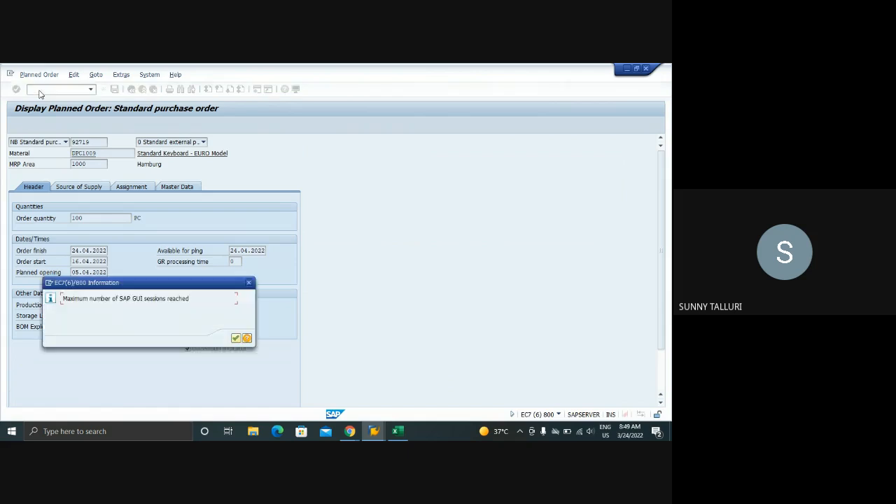
click(249, 283)
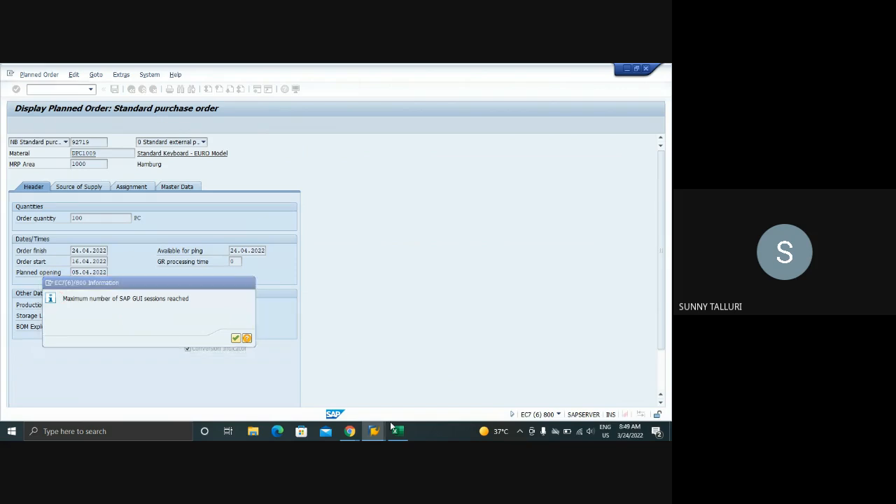
Close the info record and source assignment sessions, and display the MD04 stock/requirements list for DPC1009 in plant 1000 from SAP Easy Access
mouse_move(374, 429)
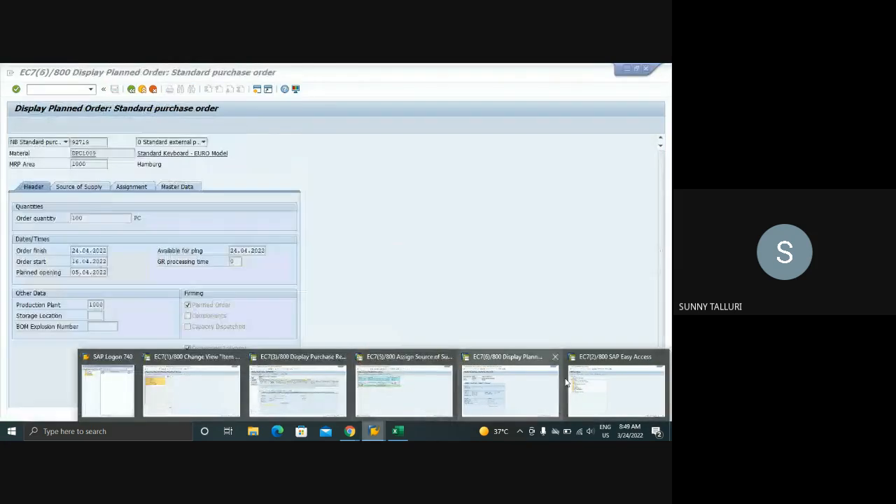
click(621, 391)
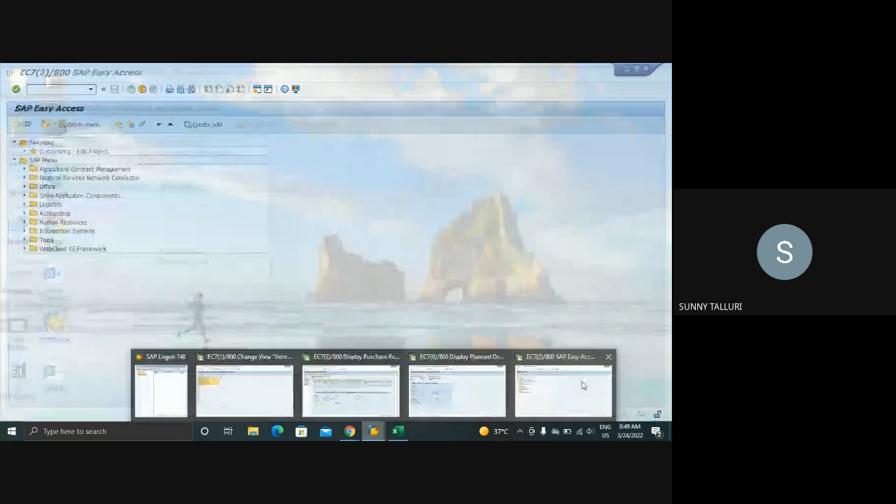
text(MD)
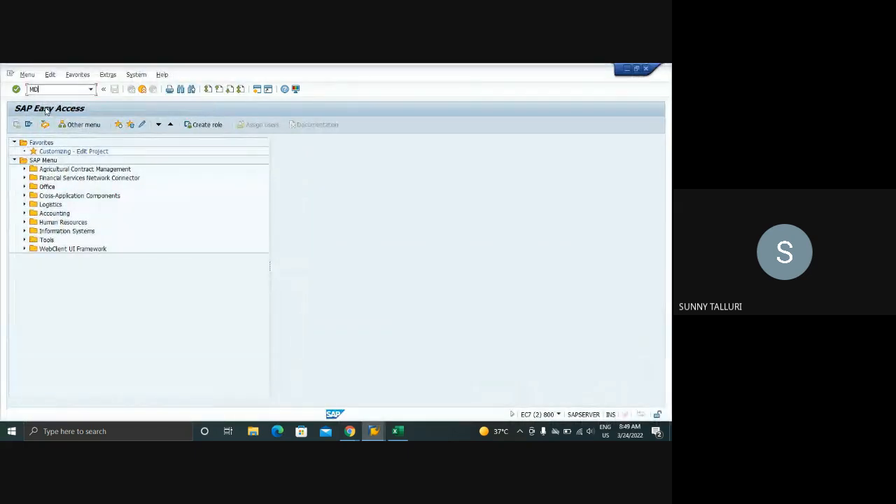
text(04)
key(Return)
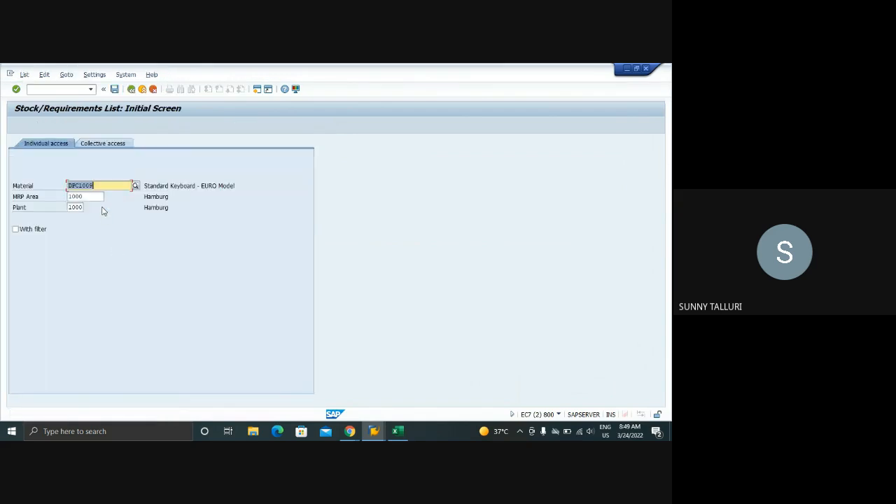
key(Return)
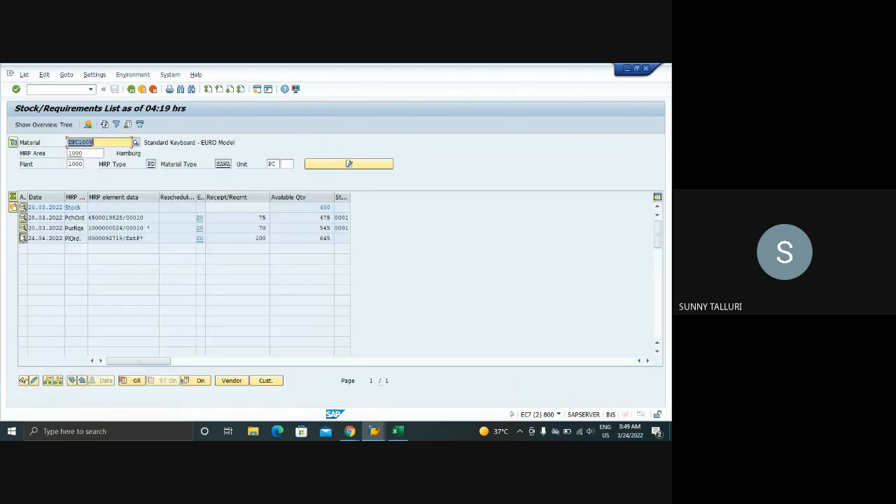
Open the planned order's details from the list and start converting it into a purchase requisition, going to the agreement entry
click(23, 238)
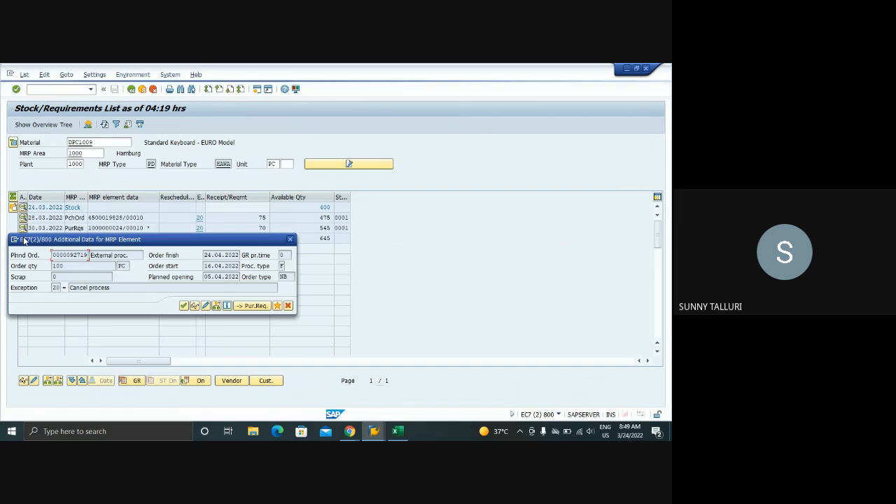
click(241, 308)
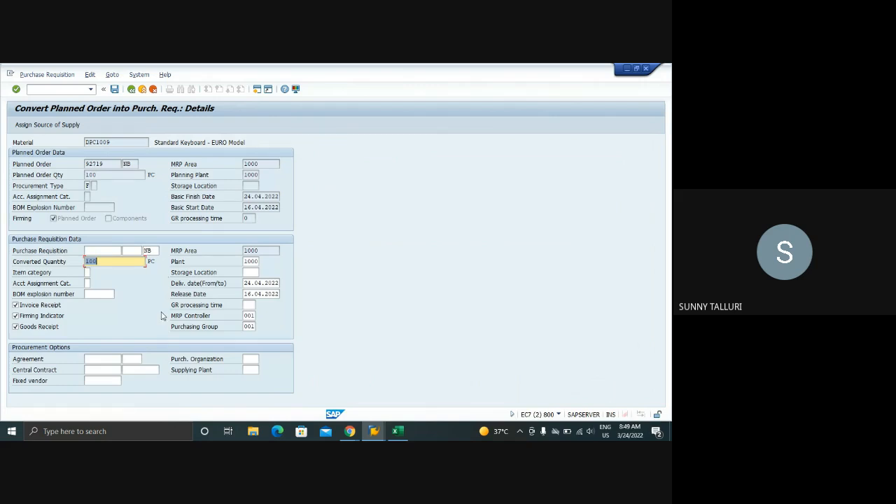
click(110, 361)
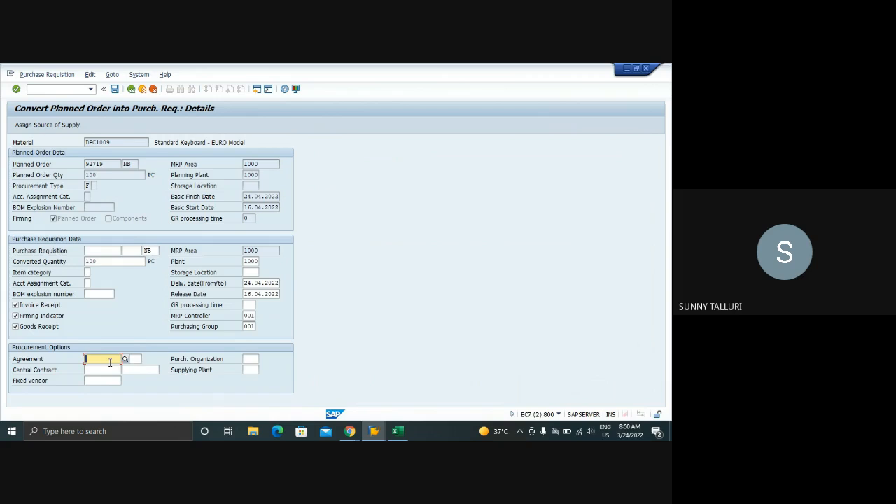
Switch to the session with the purchase requisition item texts and open transaction ME31K there to create a contract
mouse_move(374, 431)
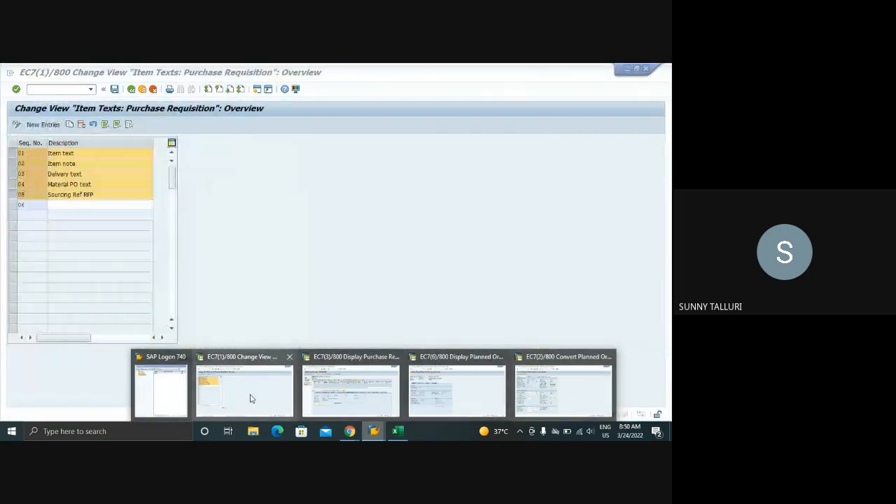
click(257, 396)
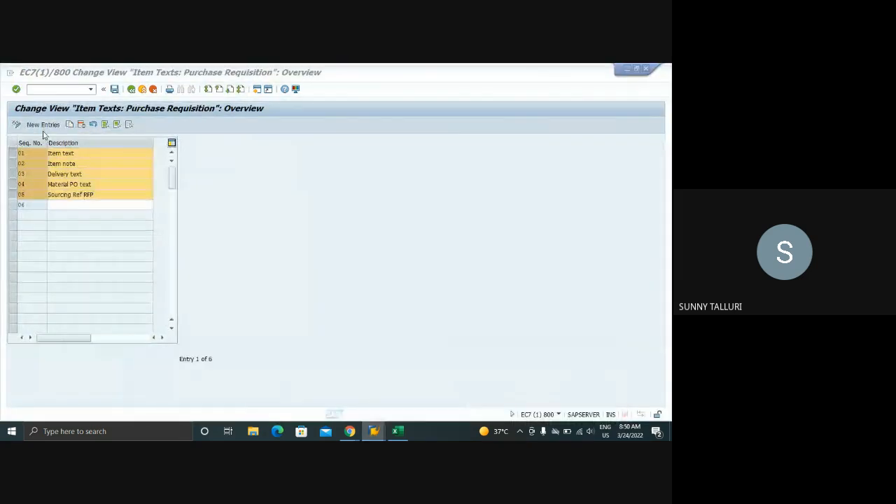
click(39, 92)
text(/NME31)
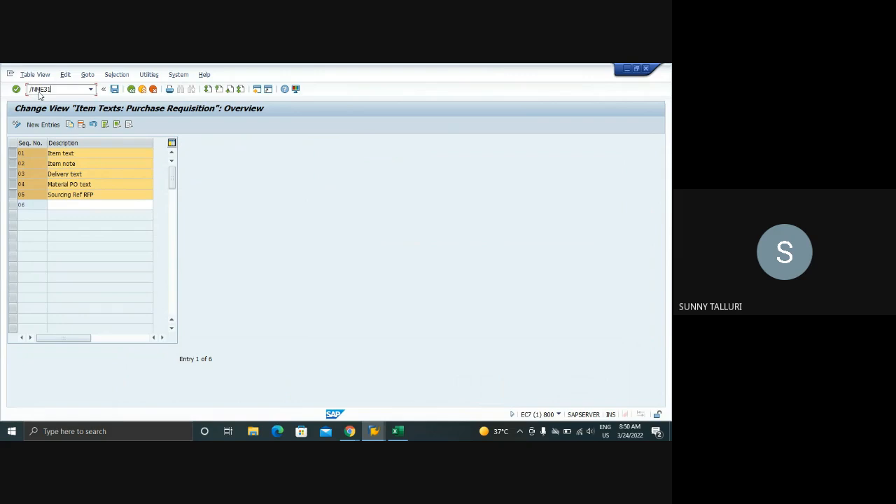
text(K)
key(Return)
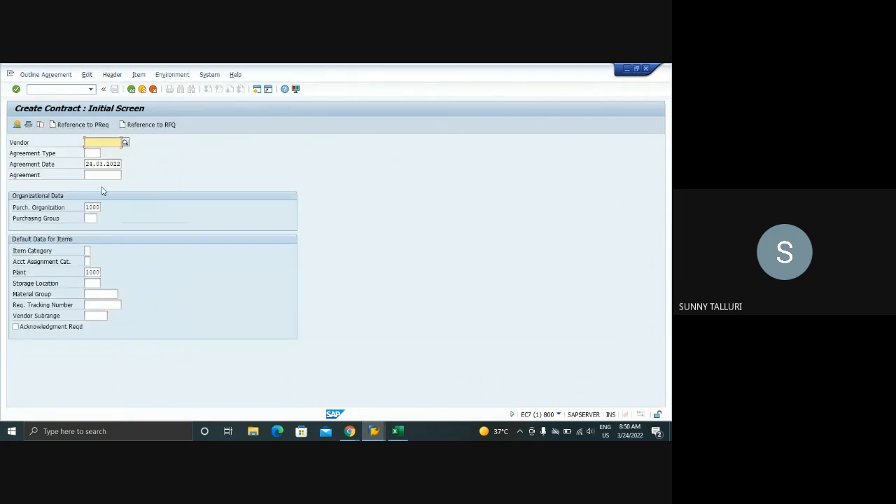
Enter vendor 1021, agreement date 01.01.2022 and storage location 0001 on the contract's initial screen
click(93, 153)
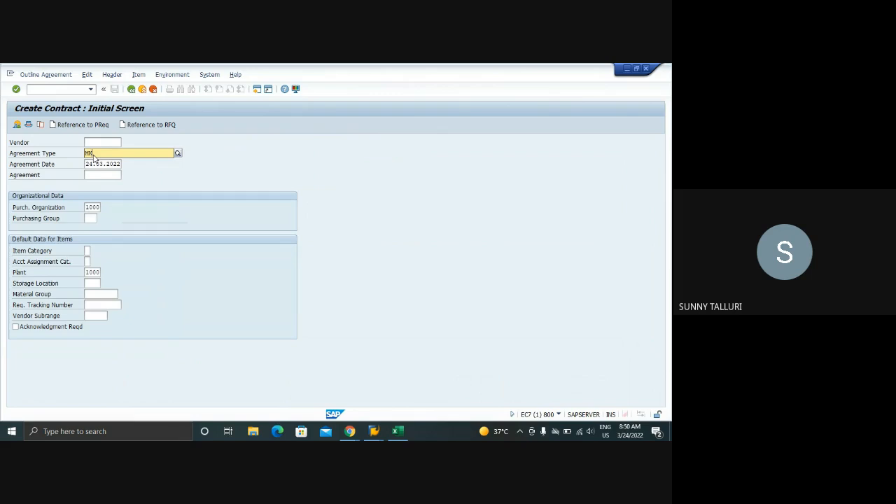
key(Tab)
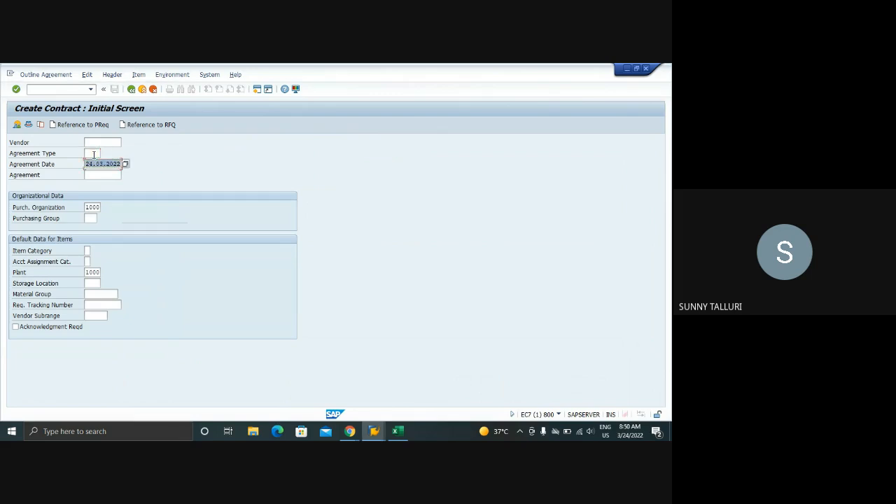
text(01012022)
click(93, 283)
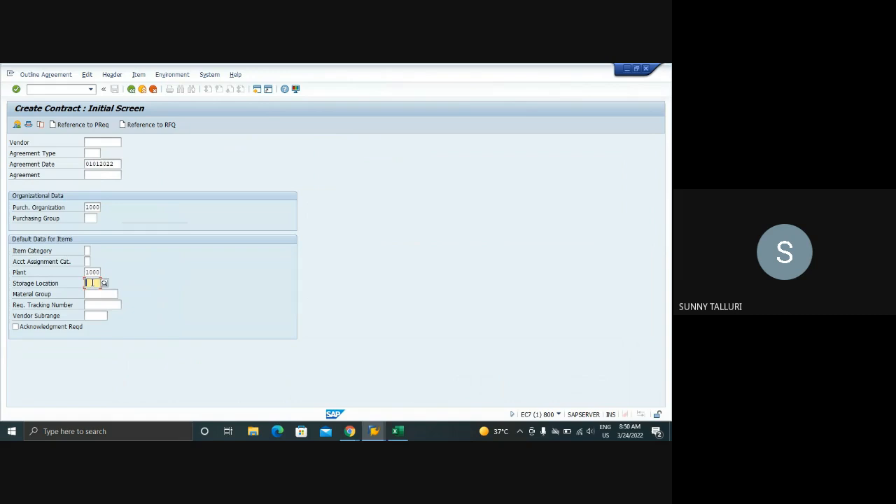
text(0001)
click(107, 143)
text(1021)
key(Return)
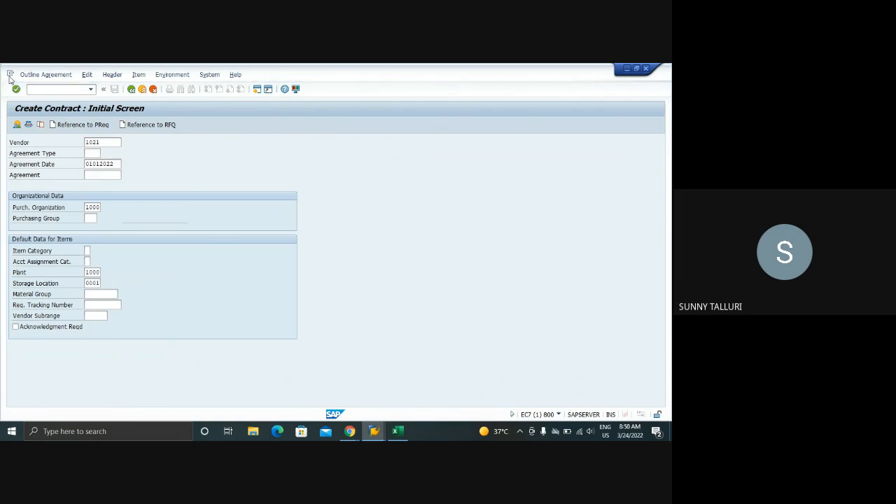
Set the agreement type to MK (quantity contract) and the purchasing group to 003, and continue to the contract header data
click(92, 152)
click(106, 153)
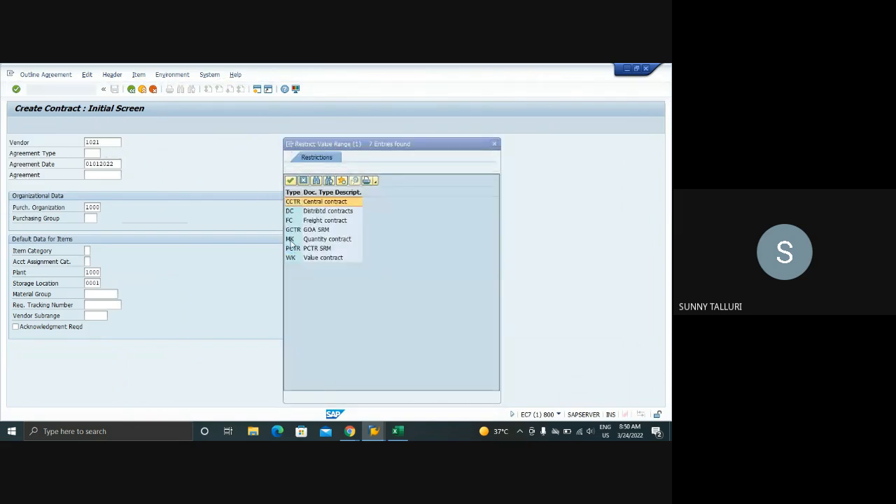
double_click(290, 240)
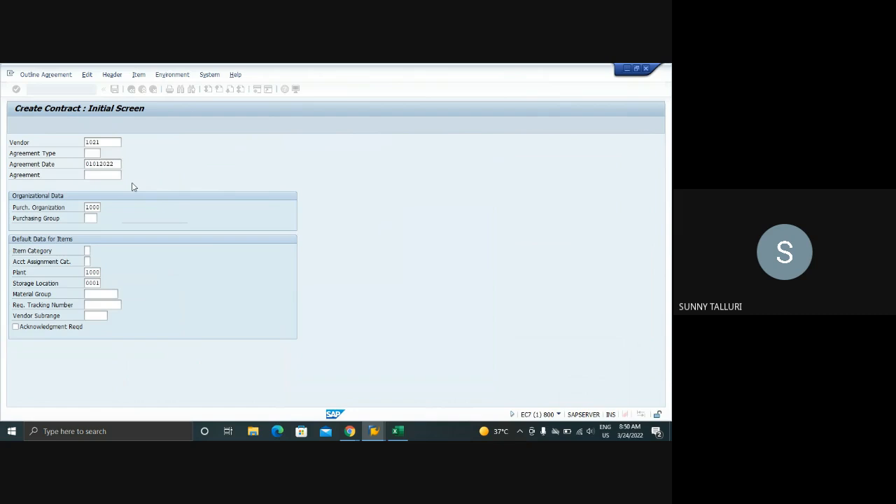
key(Return)
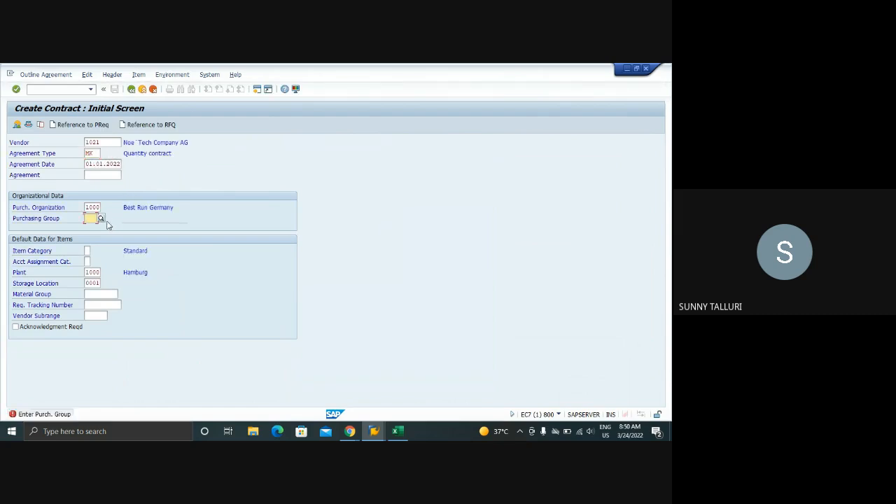
text(003)
key(Return)
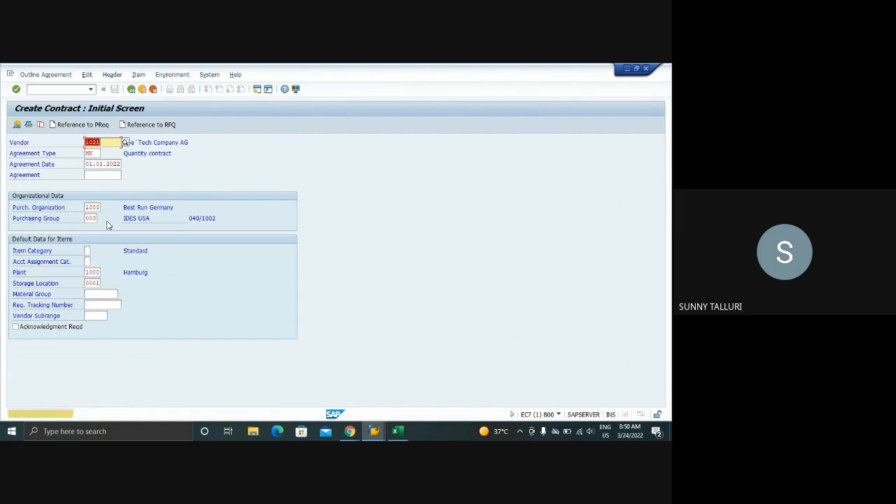
key(Return)
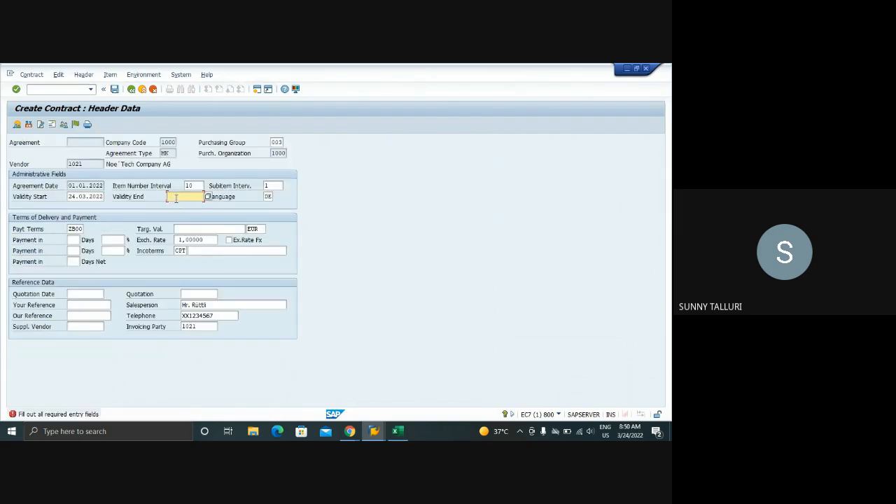
Set the contract validity from 01.01.2022 to 31.12.2022 with a target value of 1000000 EUR, and continue to the item overview
text(31122022)
click(79, 197)
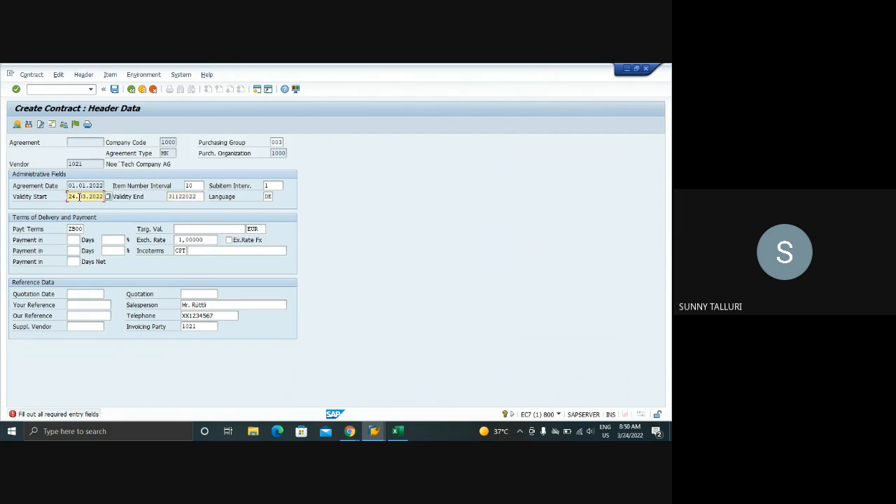
key(ctrl+a)
key(Delete)
click(188, 229)
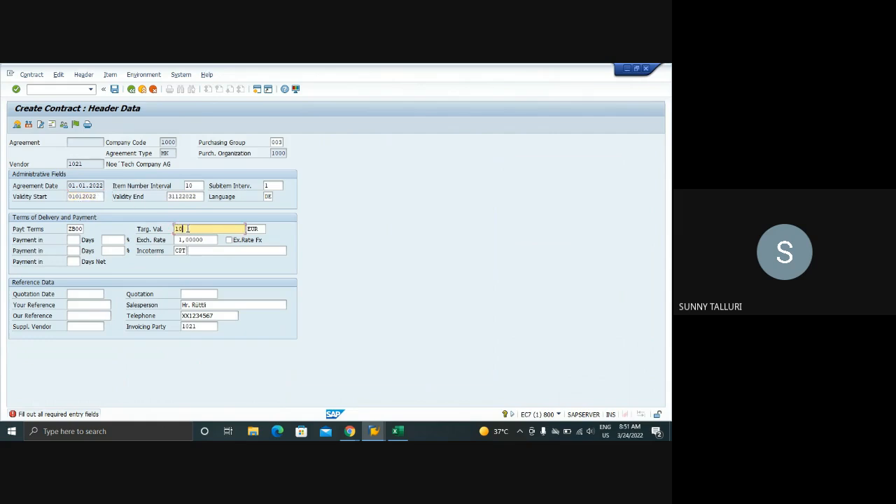
text(00000)
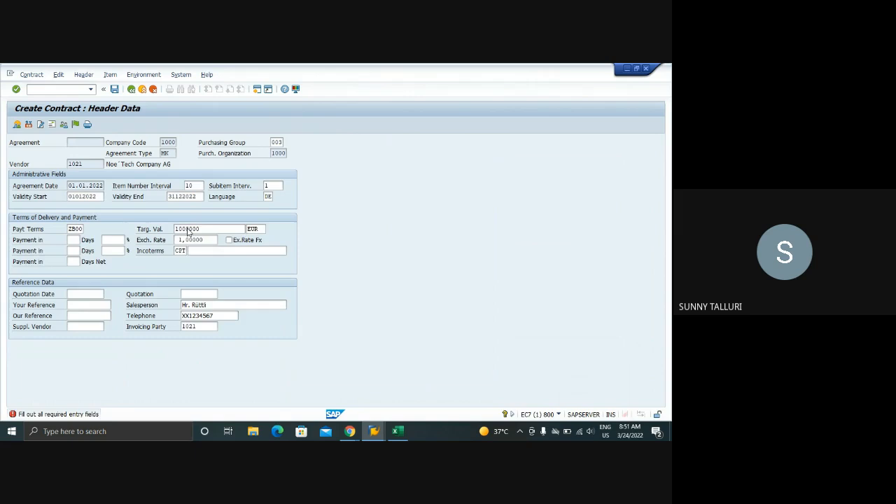
key(Return)
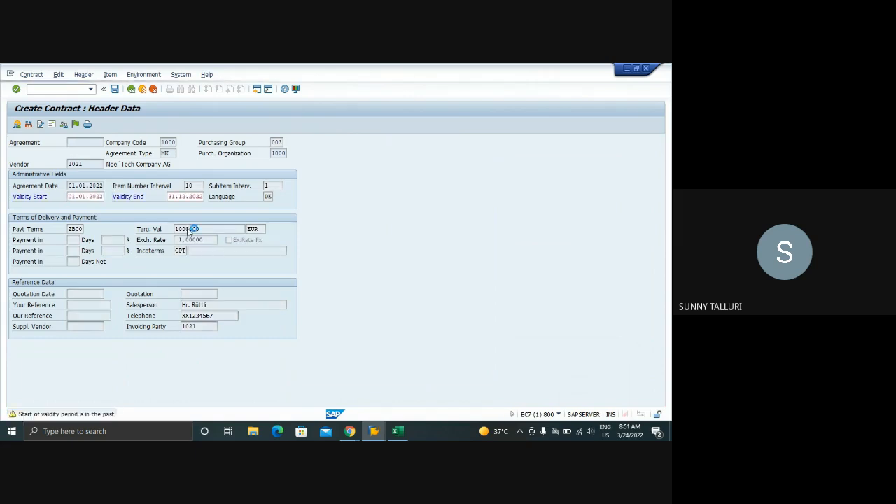
key(Return)
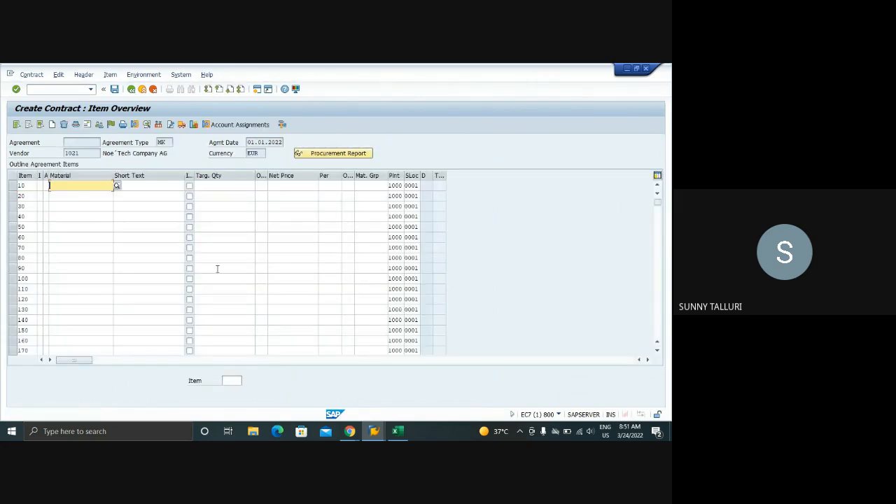
Copy material DPC1009 from the displayed purchase requisition into contract item 10
click(374, 431)
click(386, 389)
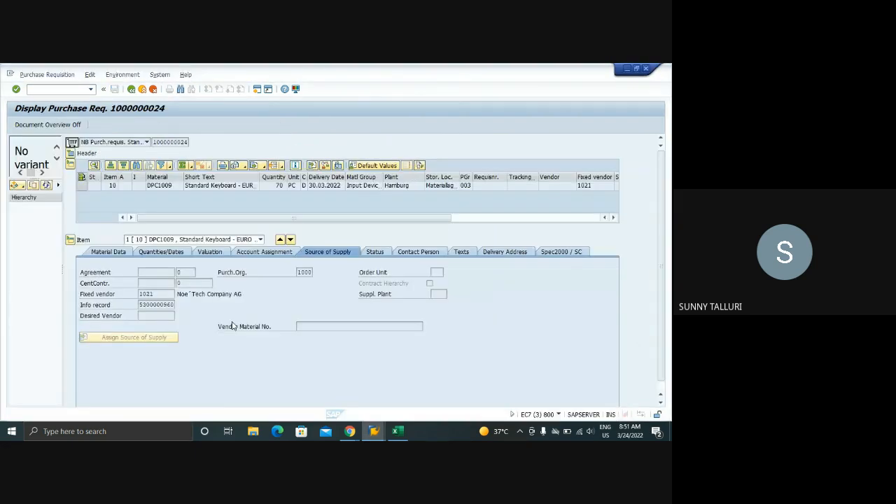
click(165, 186)
key(ctrl+c)
key(alt+Tab)
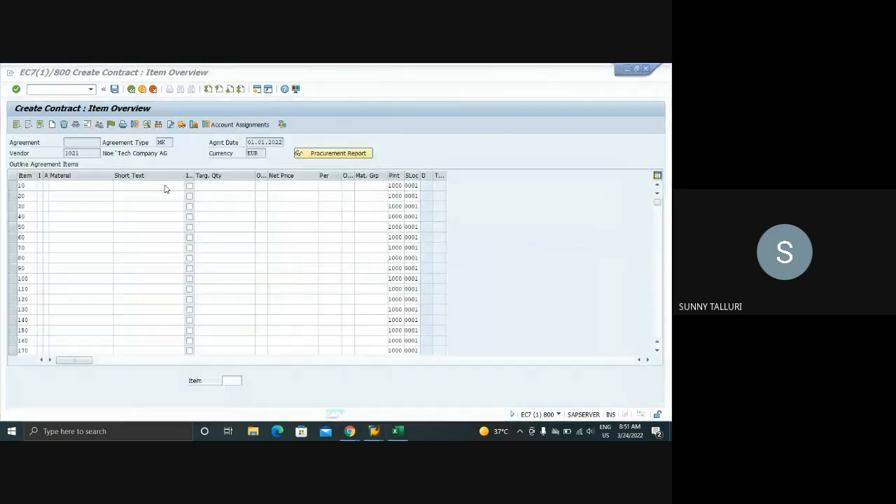
click(70, 185)
key(ctrl+v)
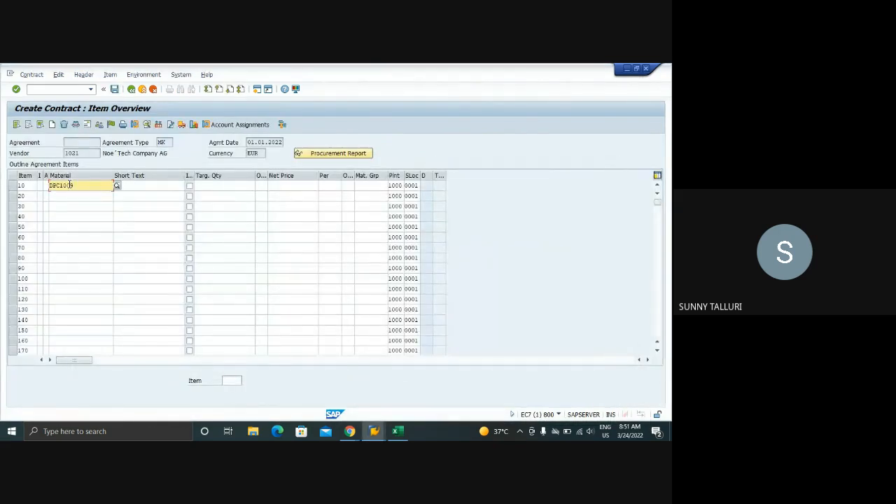
Set the target quantity of item 10 to 10000 and enable GR-based invoice verification in its item details
key(Tab)
key(Tab)
key(Tab)
key(Tab)
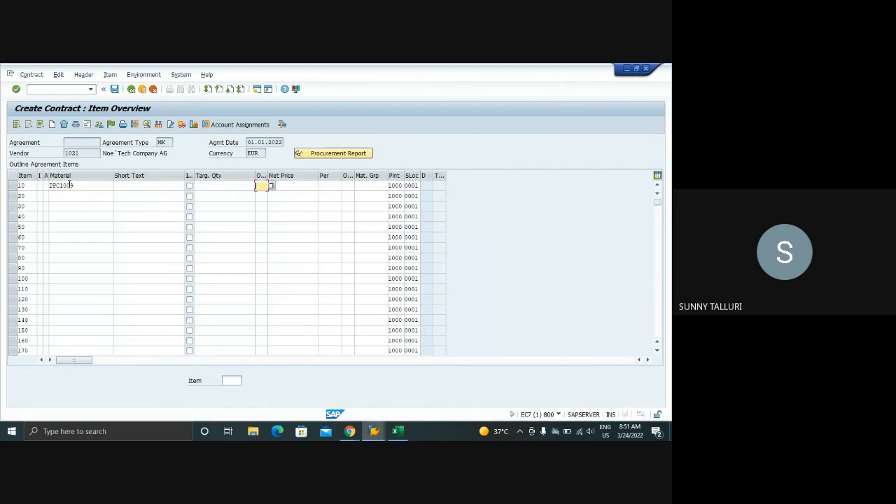
key(shift+Tab)
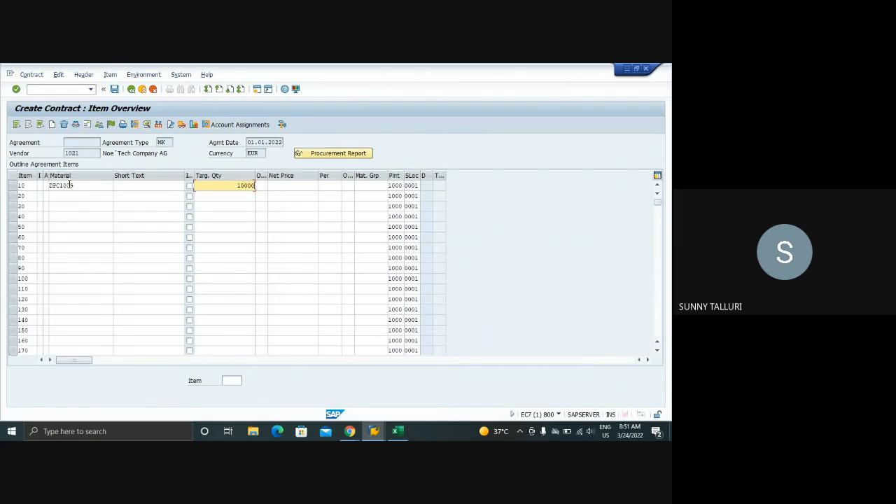
key(Tab)
key(Tab)
key(Tab)
key(Tab)
double_click(71, 185)
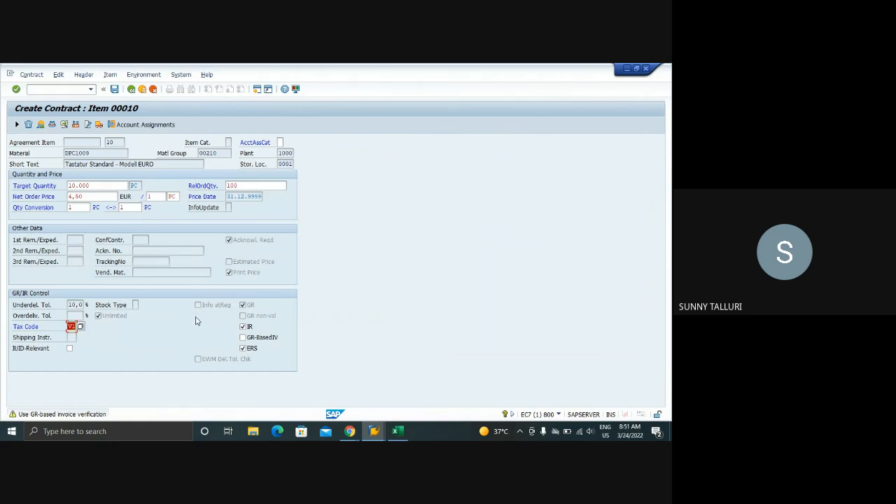
click(242, 338)
key(Return)
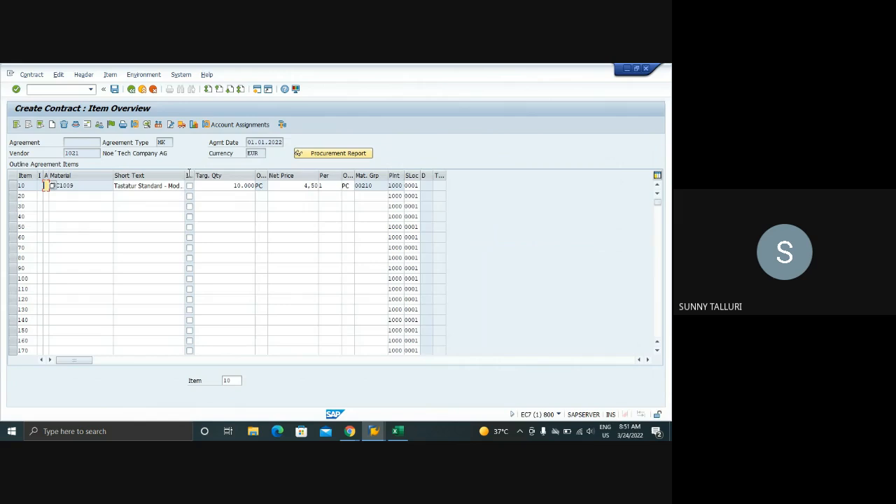
Set the dispatch time of the contract's print output to send immediately when saving the application, and save the contract
click(134, 124)
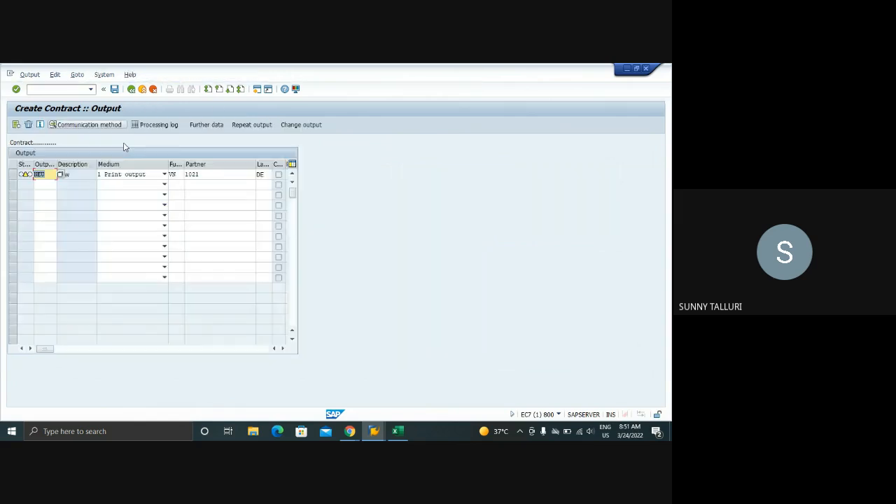
click(13, 174)
click(206, 125)
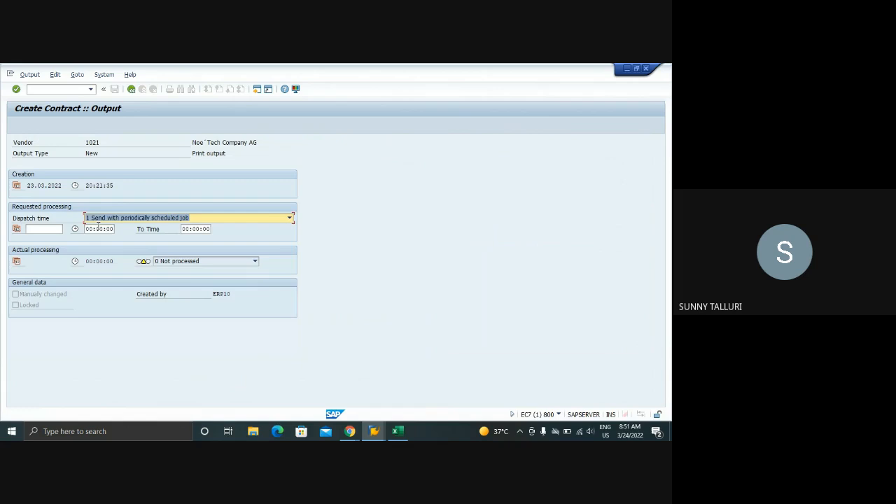
click(99, 219)
click(140, 250)
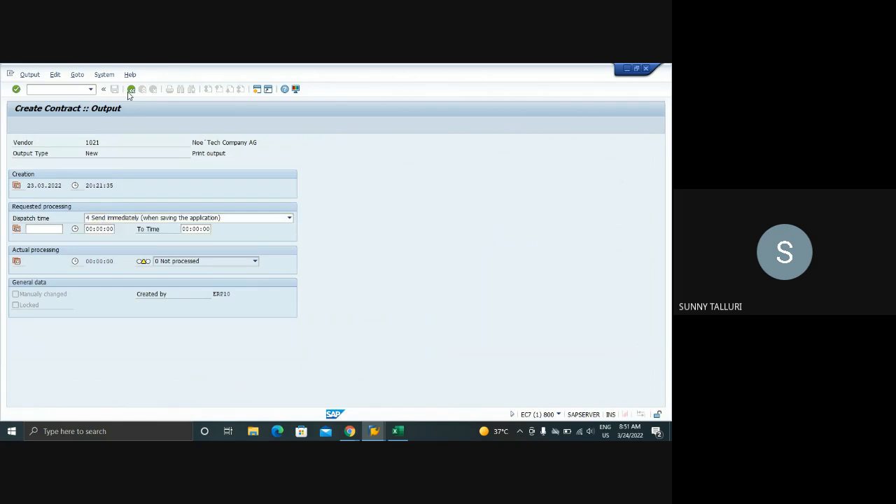
click(116, 91)
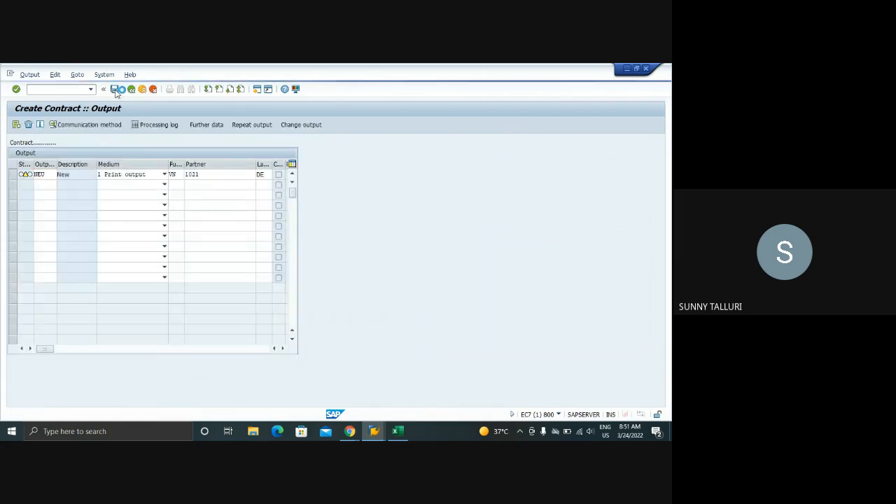
Display the newly created contract with transaction ME33K and select its agreement number
click(40, 90)
text(/)
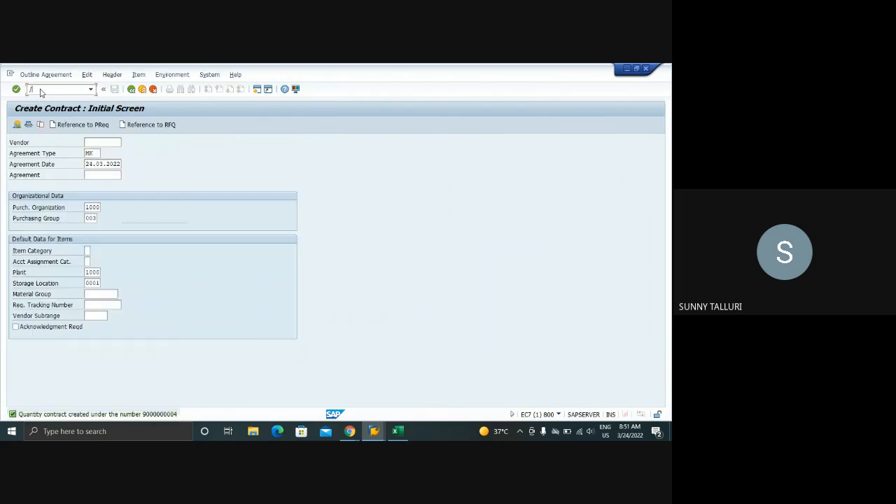
text(NME33K)
key(Return)
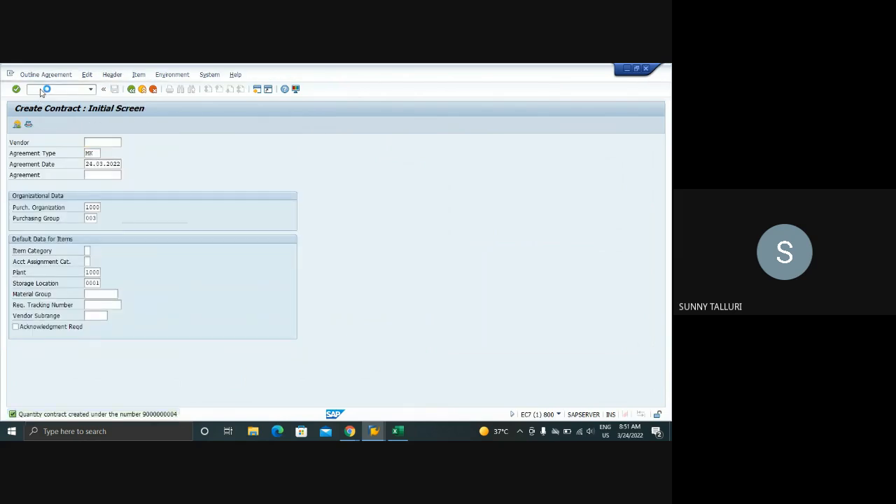
key(Return)
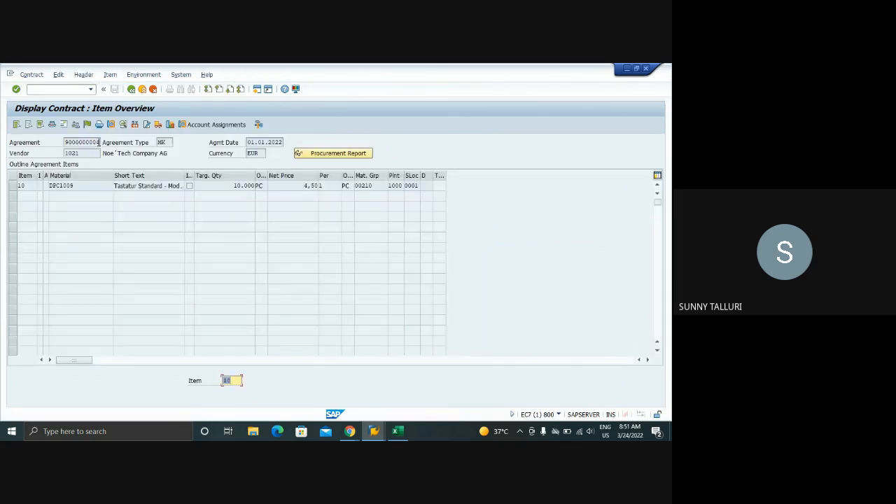
double_click(99, 143)
double_click(99, 143)
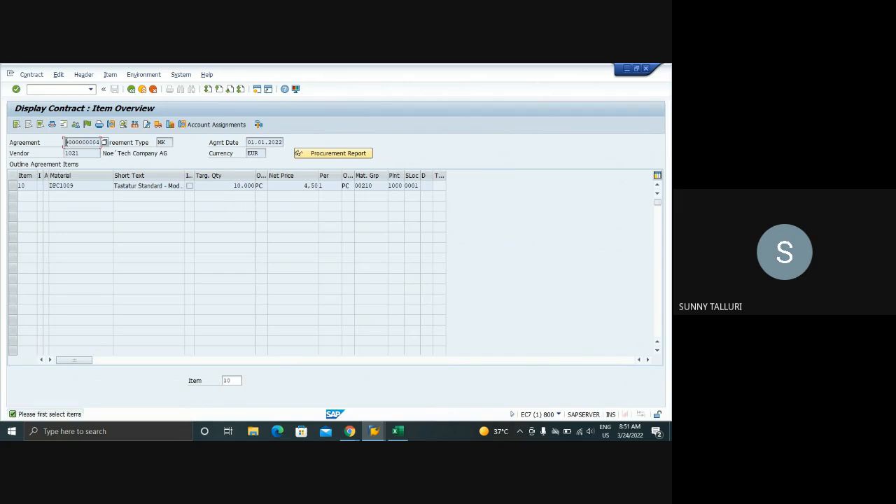
double_click(74, 142)
drag(65, 142, 102, 142)
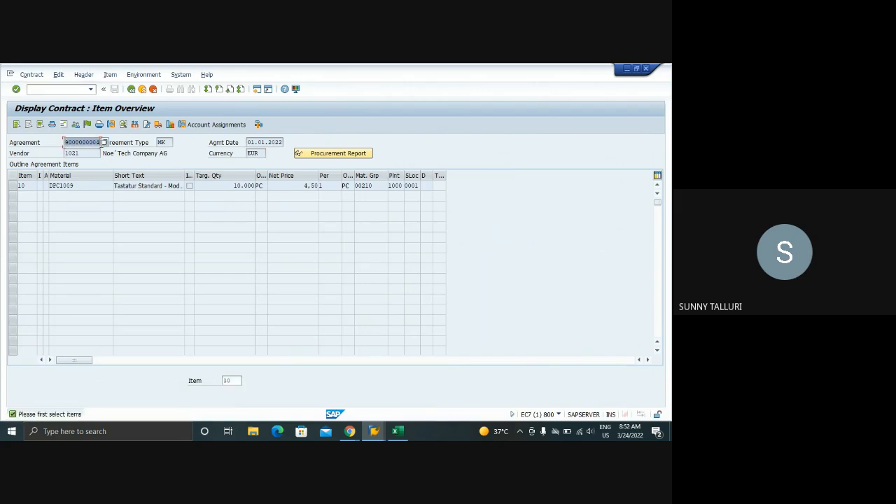
Switch to the planned order conversion session and exit the conversion, returning to the stock/requirements list
click(374, 430)
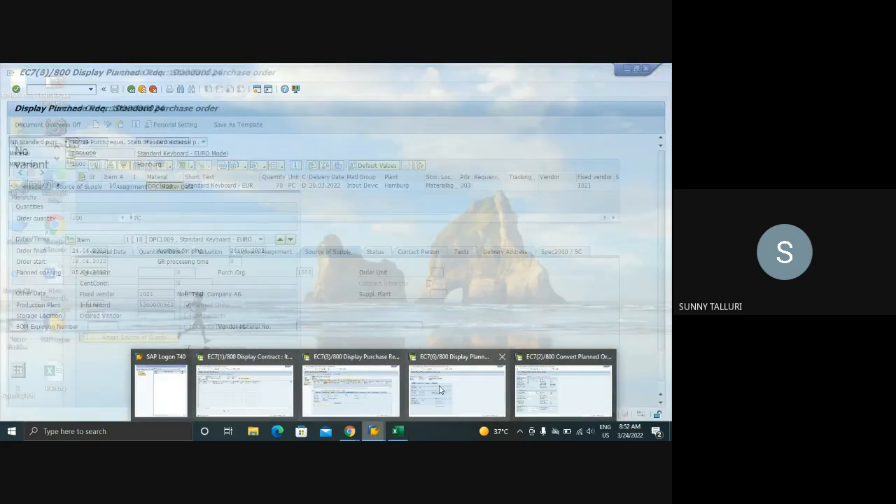
click(440, 390)
click(374, 430)
mouse_move(365, 400)
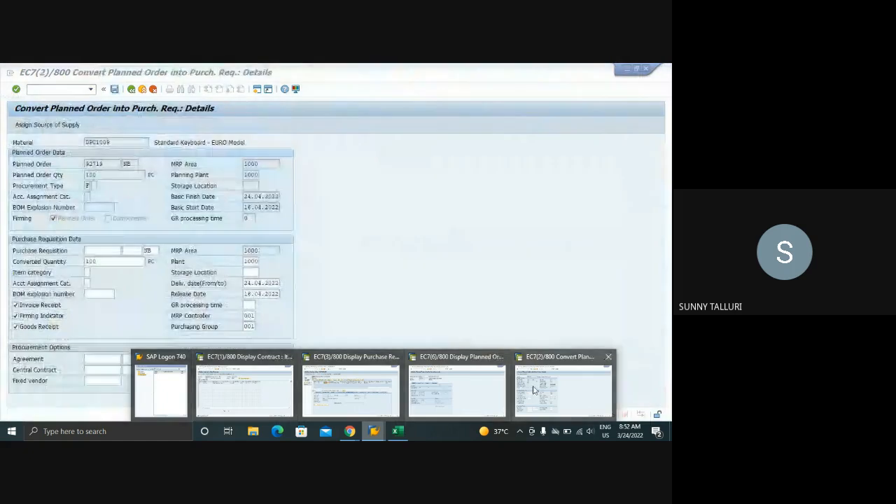
click(563, 392)
click(102, 359)
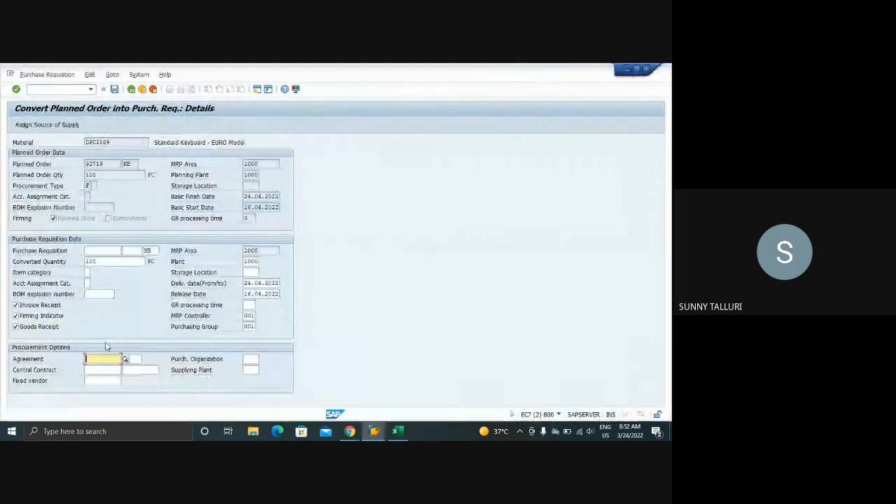
click(151, 94)
click(142, 266)
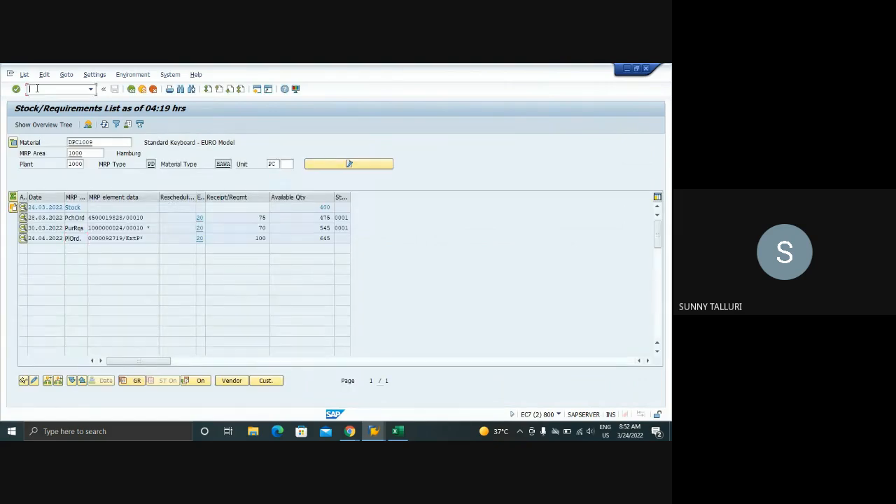
Restart transaction MD04 and display the stock/requirements list for DPC1009 in plant 1000 again
click(38, 92)
text(/NMD04)
key(Return)
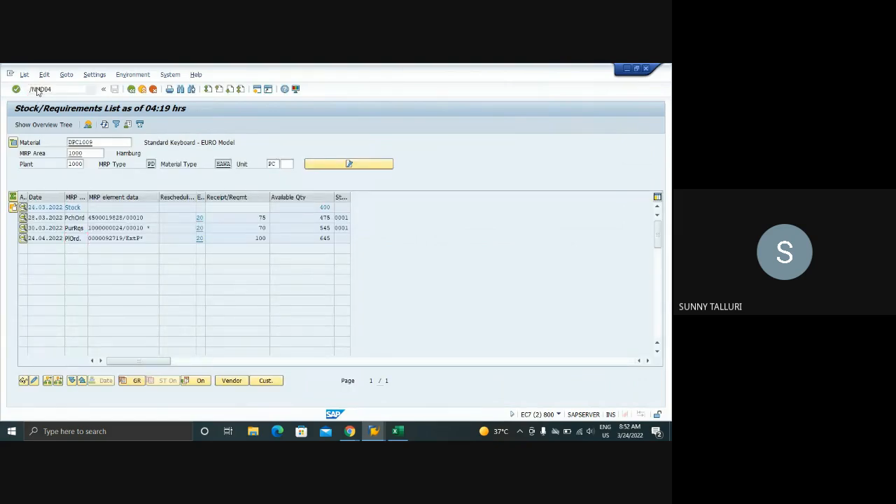
key(Return)
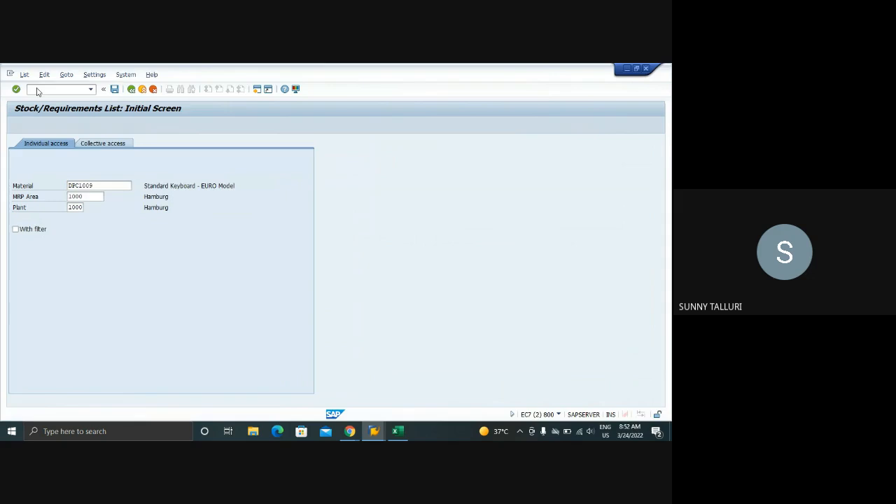
Start converting the planned order into a purchase requisition from its details, and enter agreement item 10 for the new contract
click(23, 238)
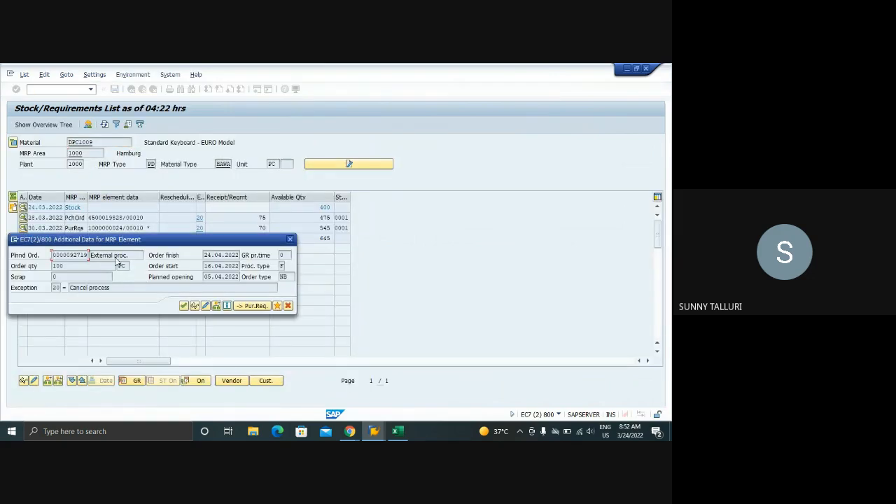
click(247, 305)
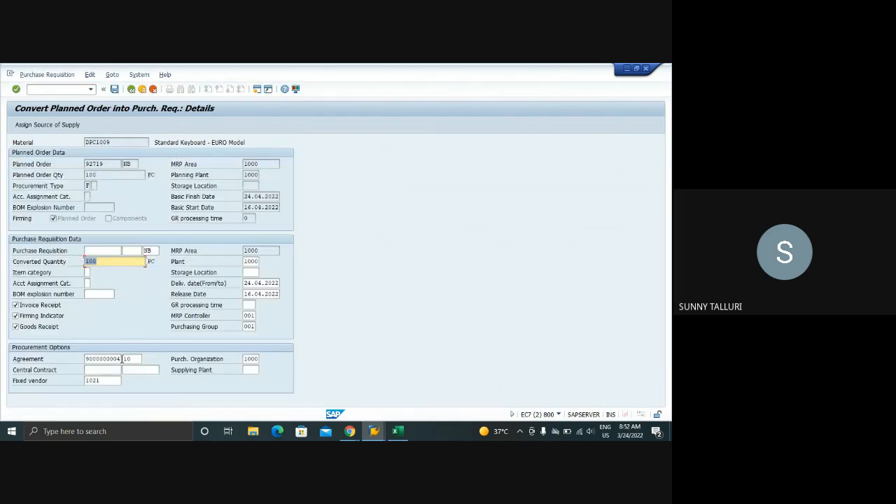
drag(122, 358, 87, 359)
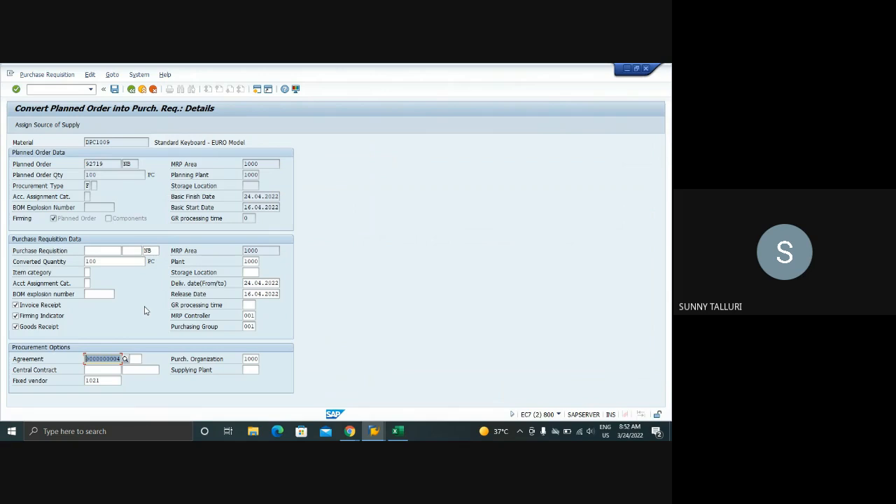
click(137, 359)
text(10)
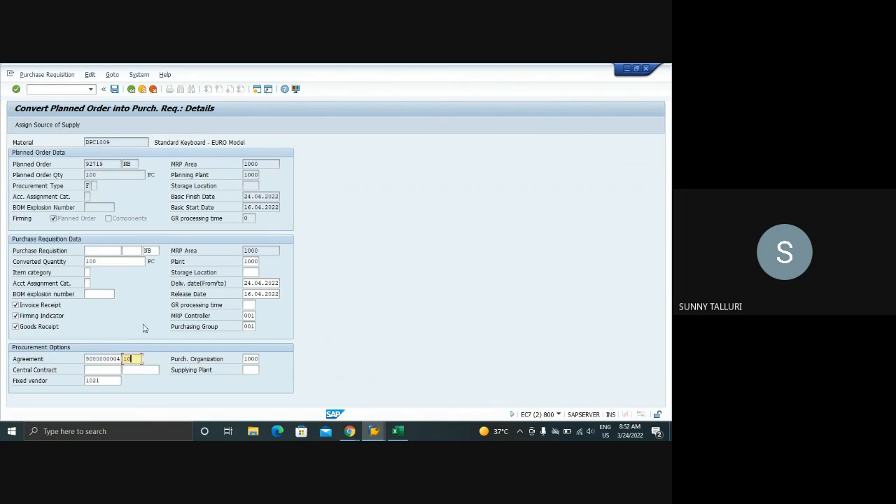
Save the planned order's conversion into a purchase requisition and refresh the stock/requirements list
double_click(132, 265)
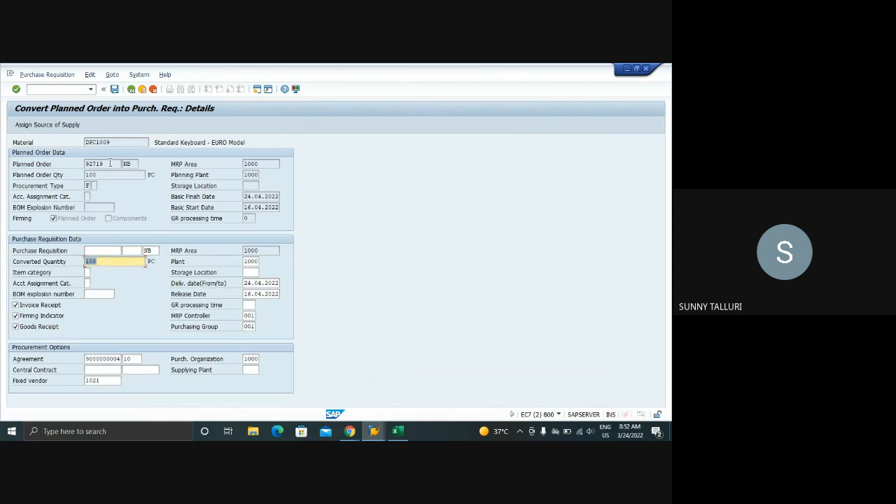
click(114, 89)
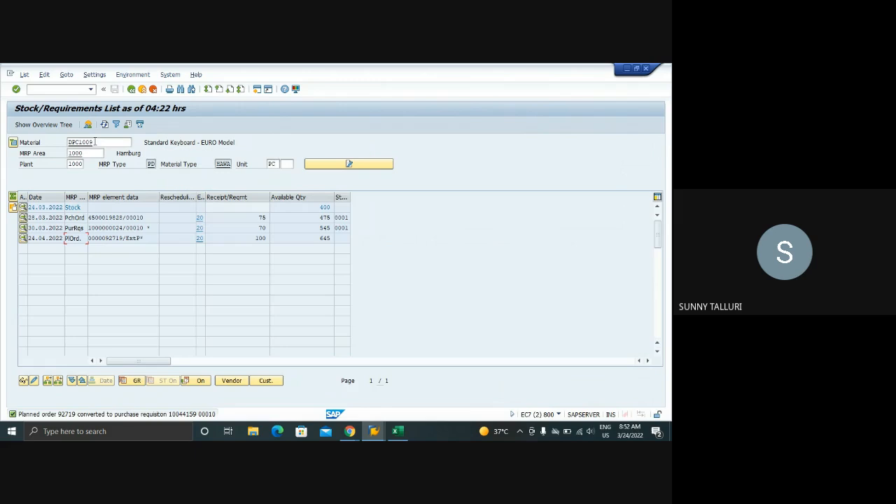
click(104, 124)
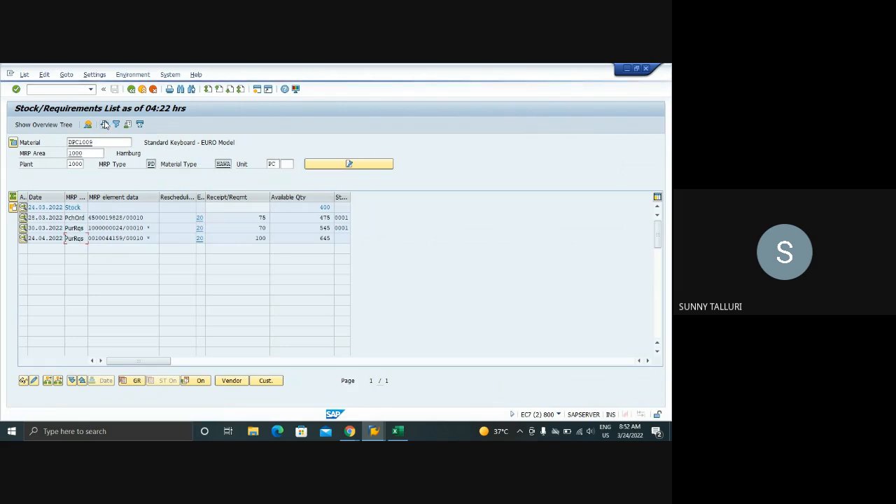
Display the new purchase requisition dated 24.04.2022 and inspect the agreement in its item's source of supply data
click(23, 239)
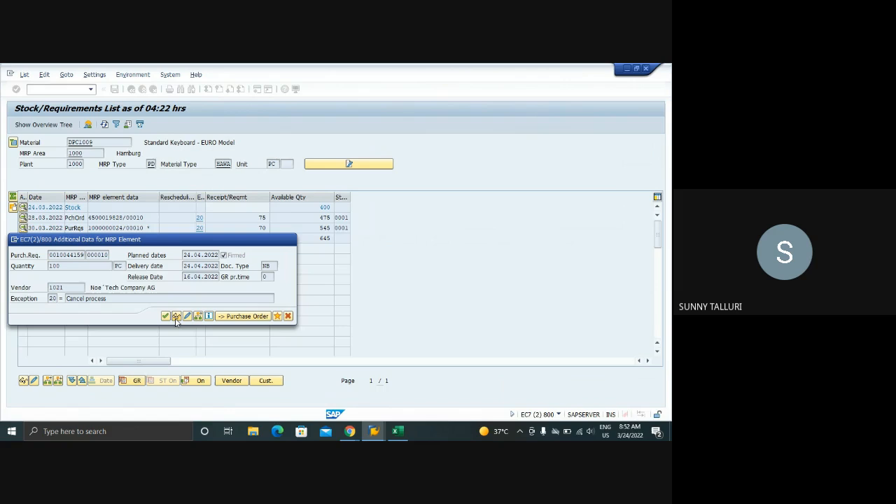
click(177, 317)
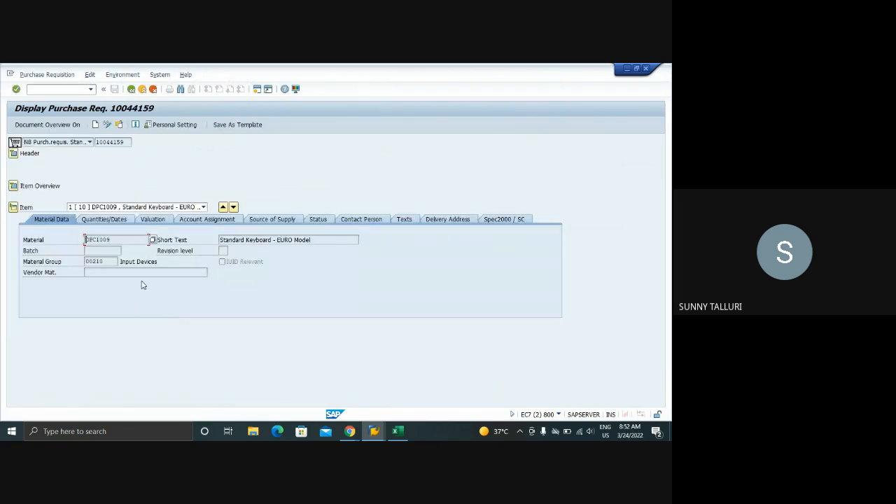
click(278, 218)
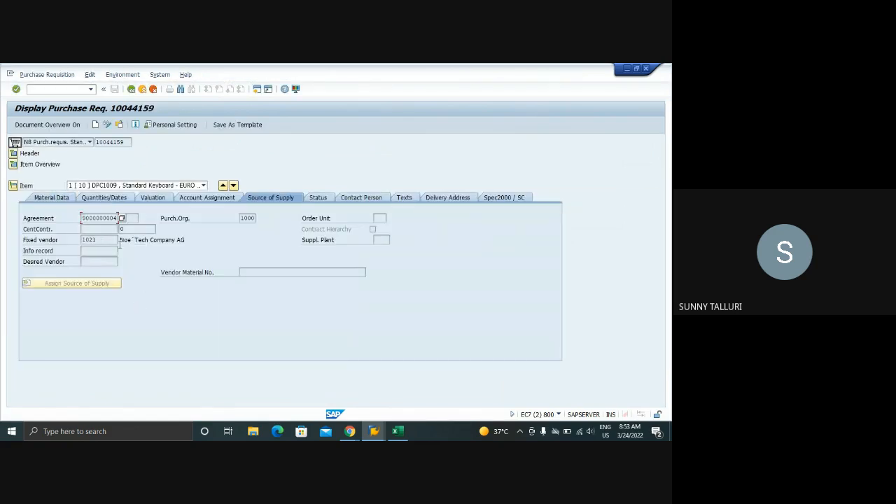
drag(82, 218, 118, 218)
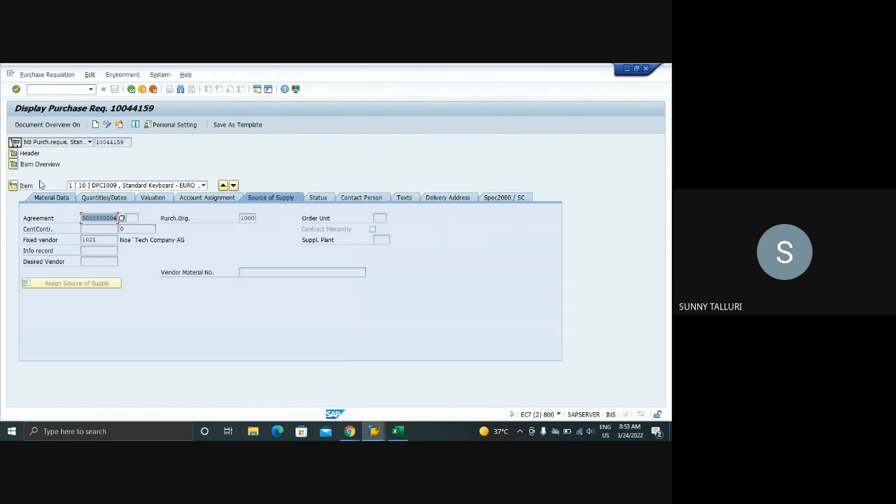
Expand the requisition's item overview and widen the Agreement column to fit the full number
click(14, 164)
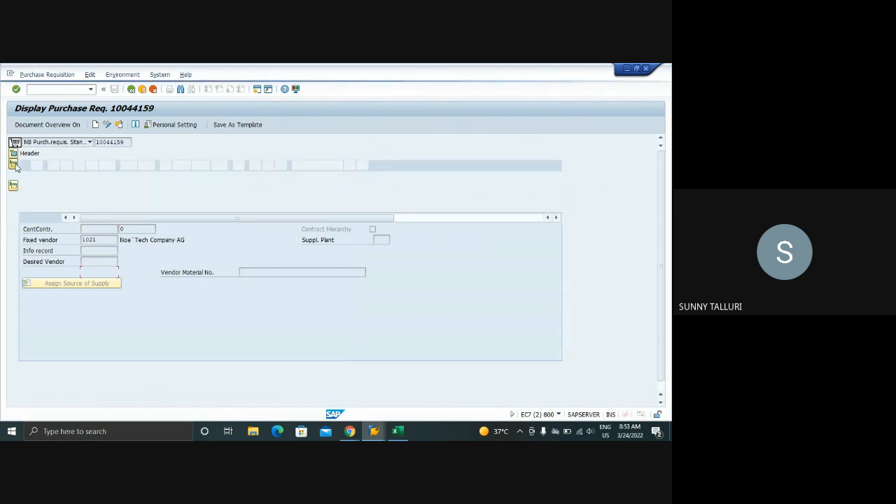
click(414, 218)
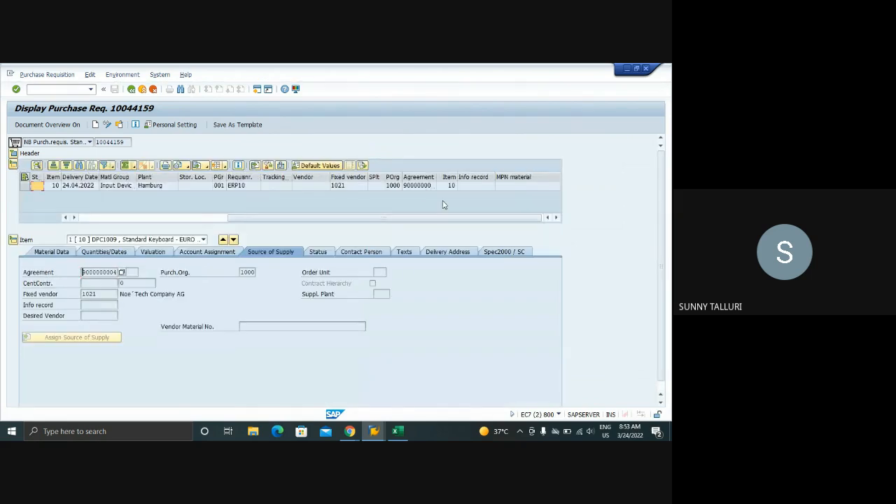
click(423, 188)
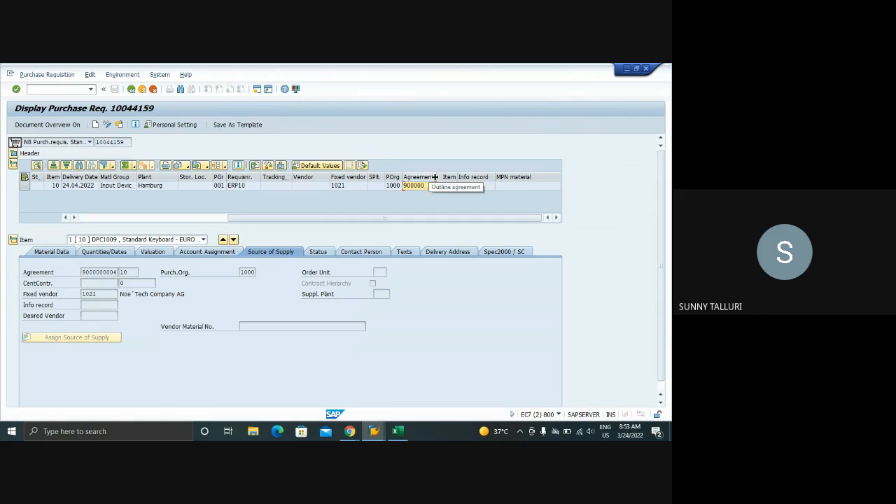
double_click(435, 177)
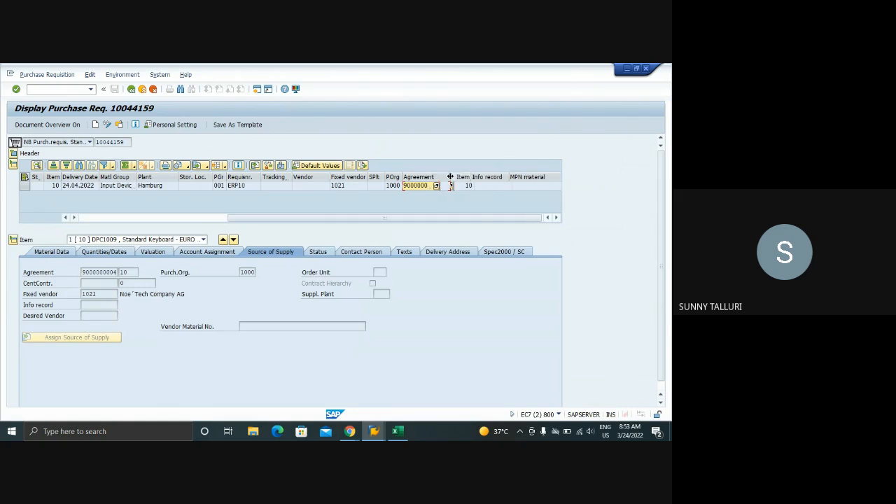
Open the assigned contract, display the price conditions of its item's info record, and return to the purchase requisition
double_click(98, 271)
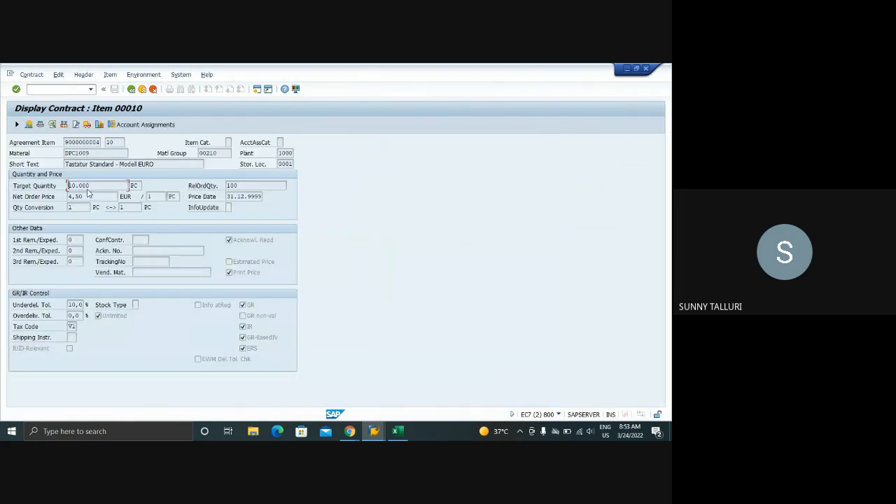
click(28, 124)
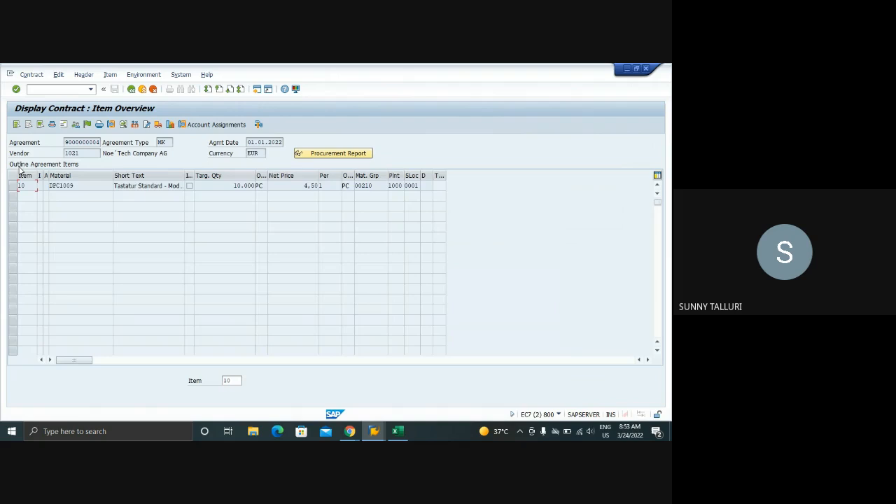
click(13, 186)
click(143, 74)
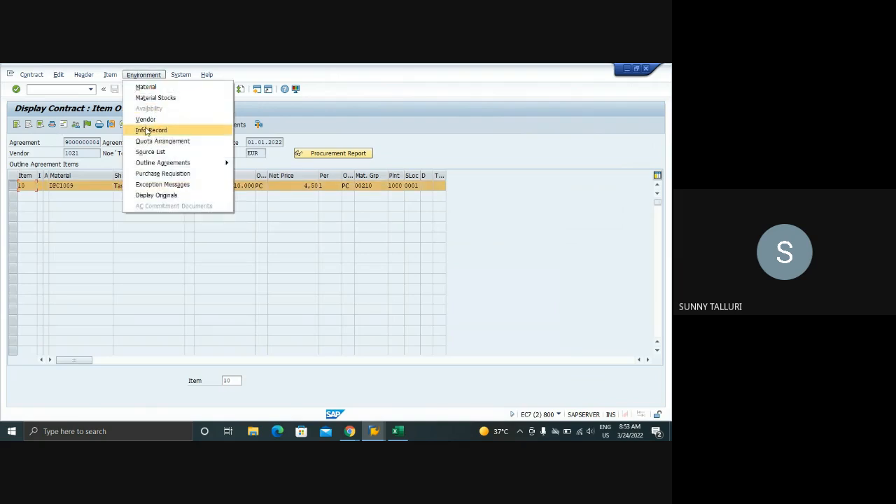
click(146, 130)
click(88, 125)
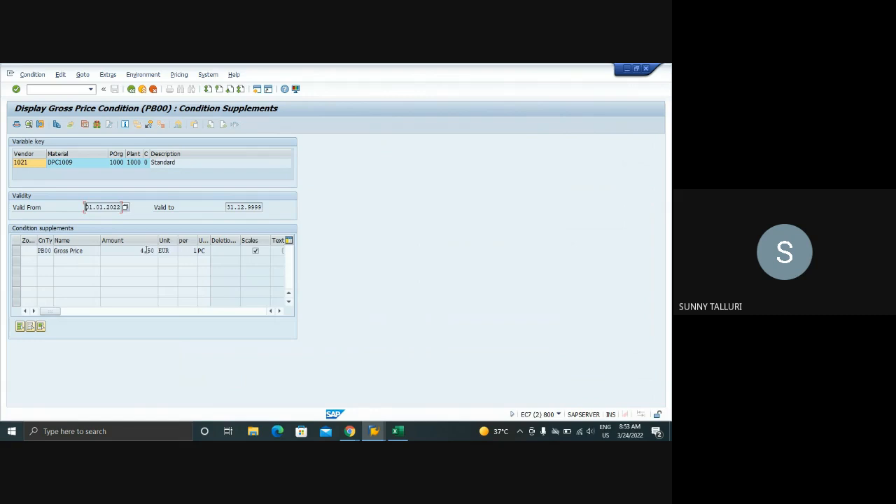
click(130, 89)
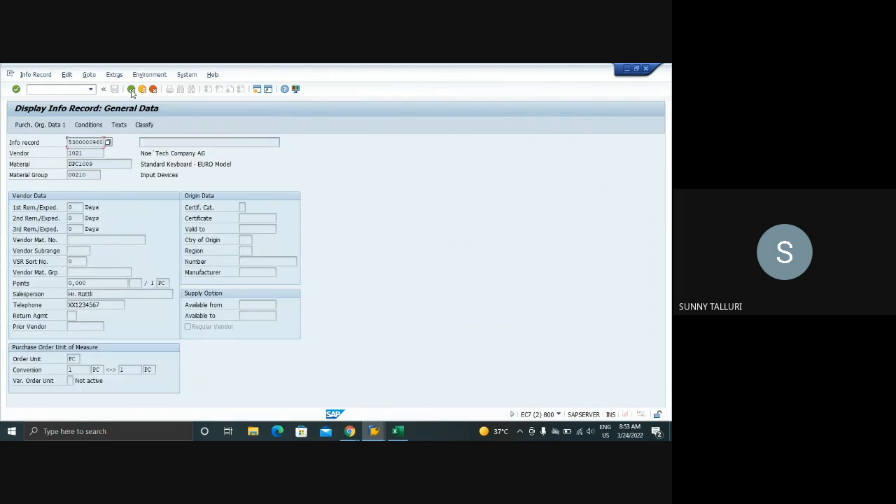
click(131, 89)
click(131, 89)
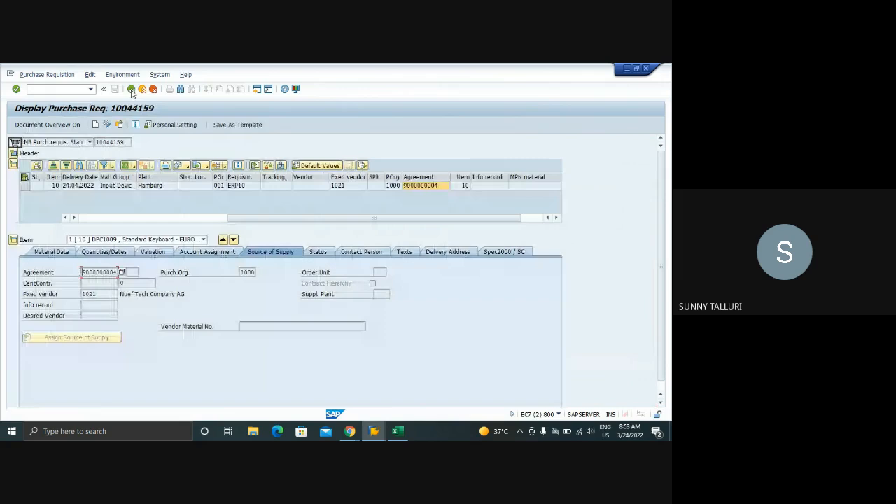
Review the agreement and item columns of the requisition, select its requisition number, and return to the stock/requirements list
click(412, 187)
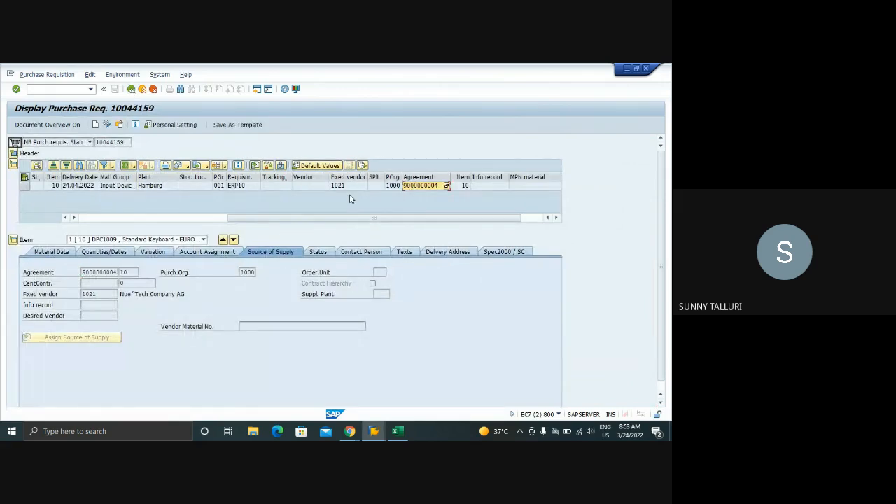
click(112, 219)
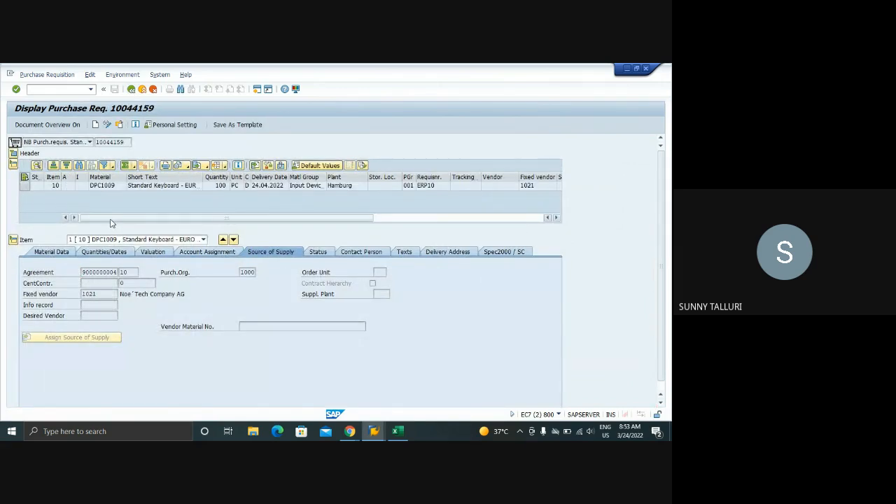
click(413, 220)
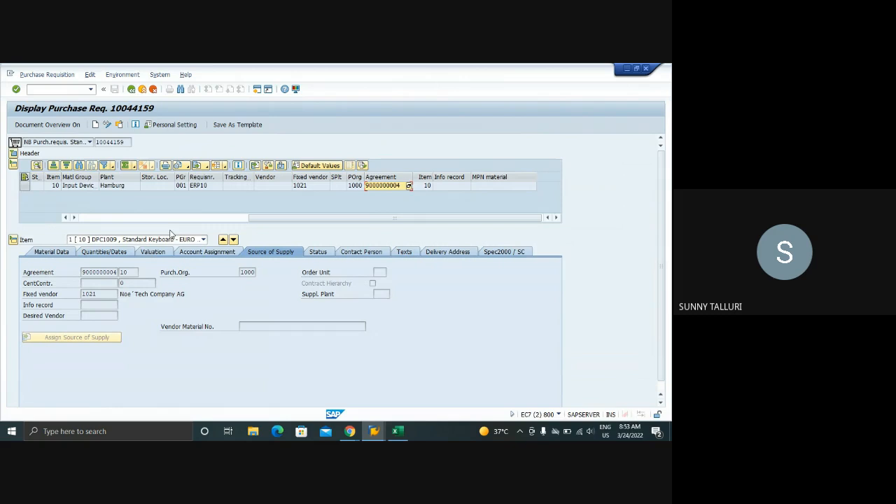
click(91, 218)
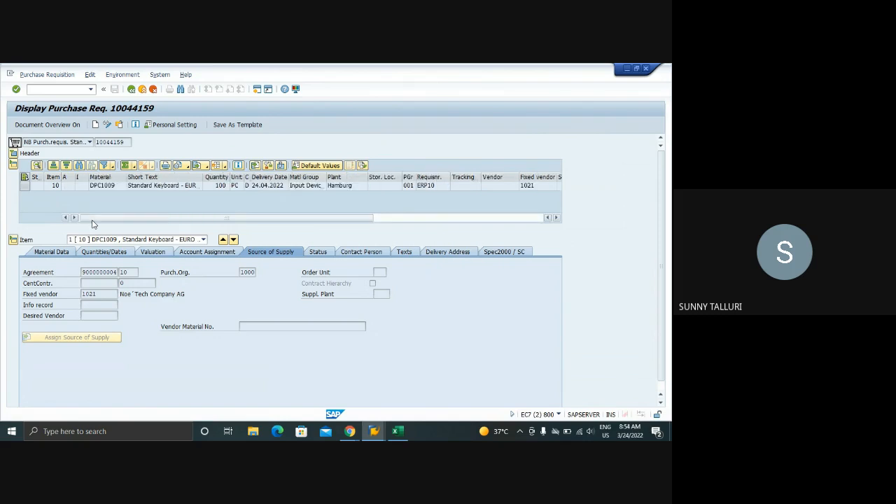
double_click(126, 142)
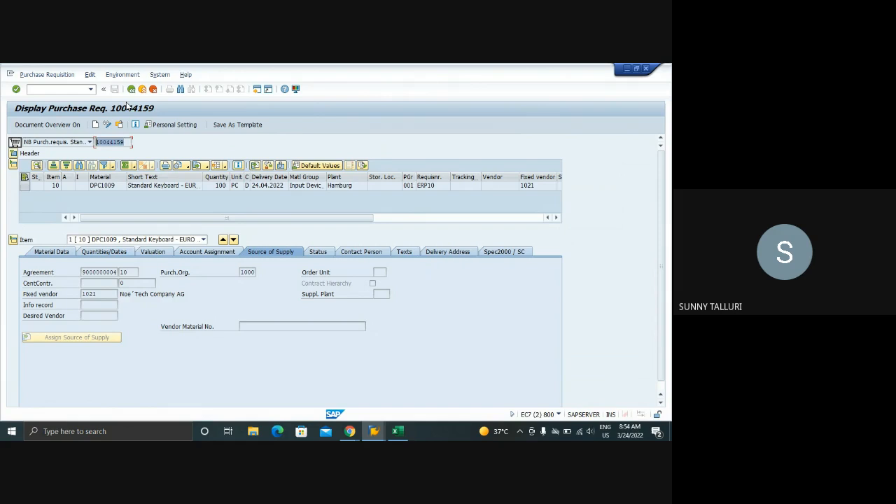
click(131, 89)
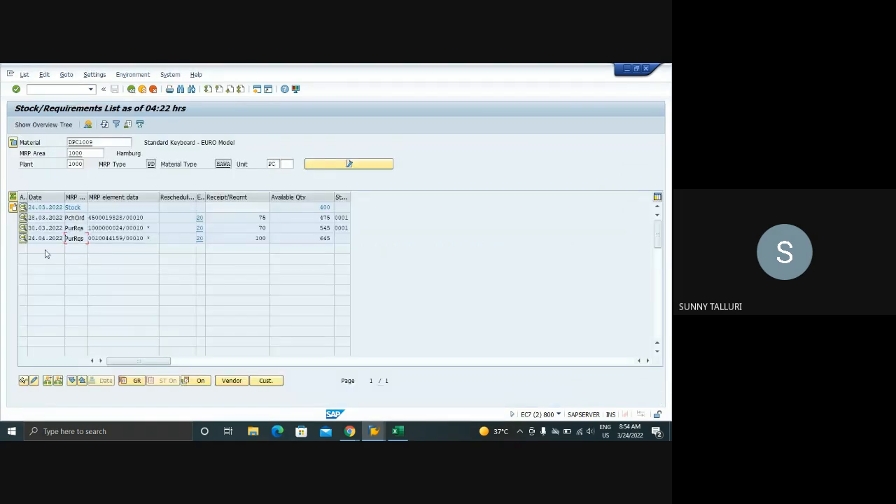
Check the additional data of the 24.04.2022 requisition and place the selection on its number in the list
click(23, 239)
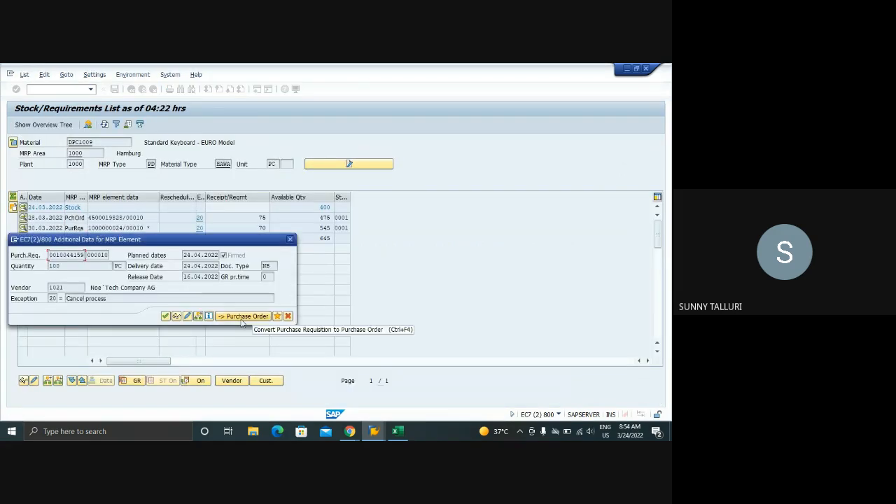
click(290, 239)
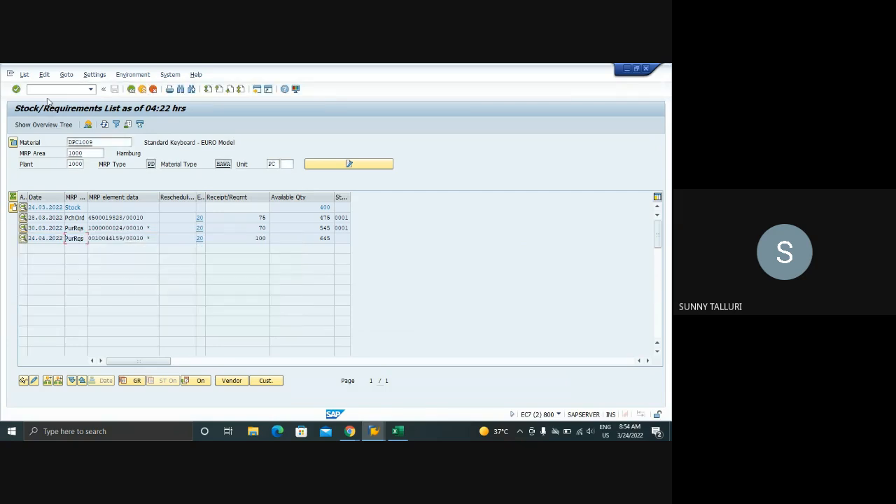
double_click(122, 240)
Start transaction ME59N in a new session and clear the purchasing group from the selection criteria
click(36, 92)
text(/OMES9N)
key(Return)
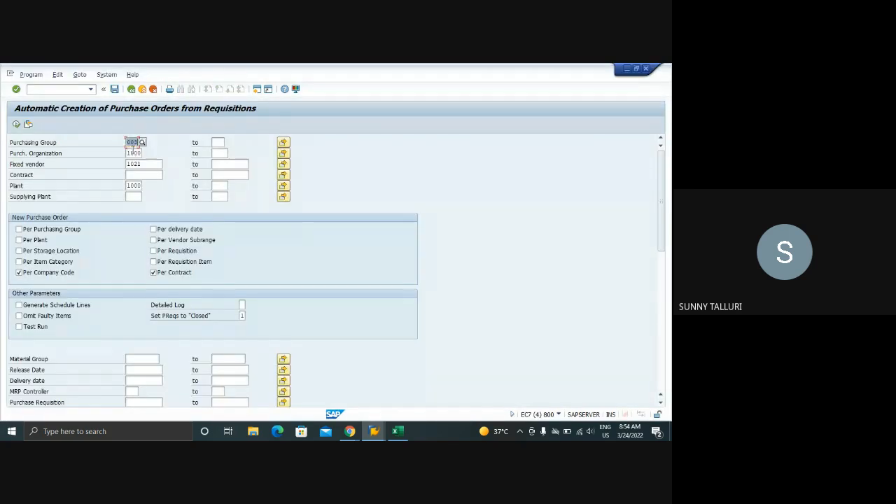
key(Delete)
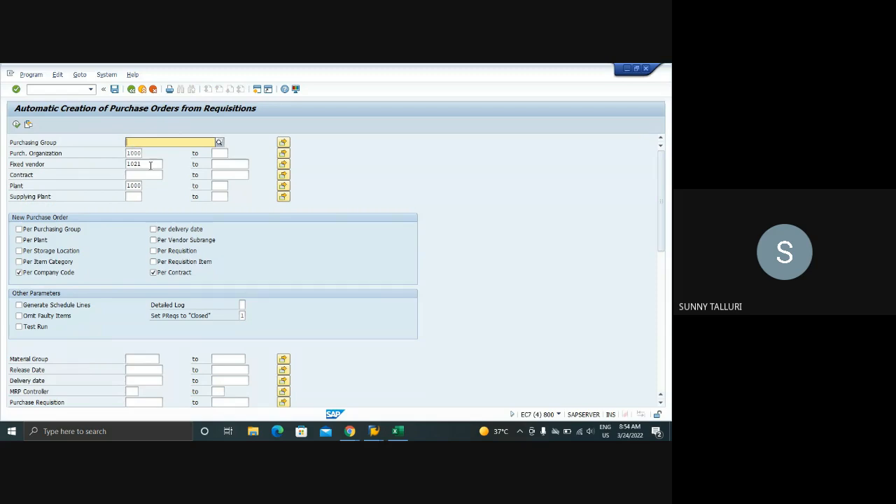
click(150, 165)
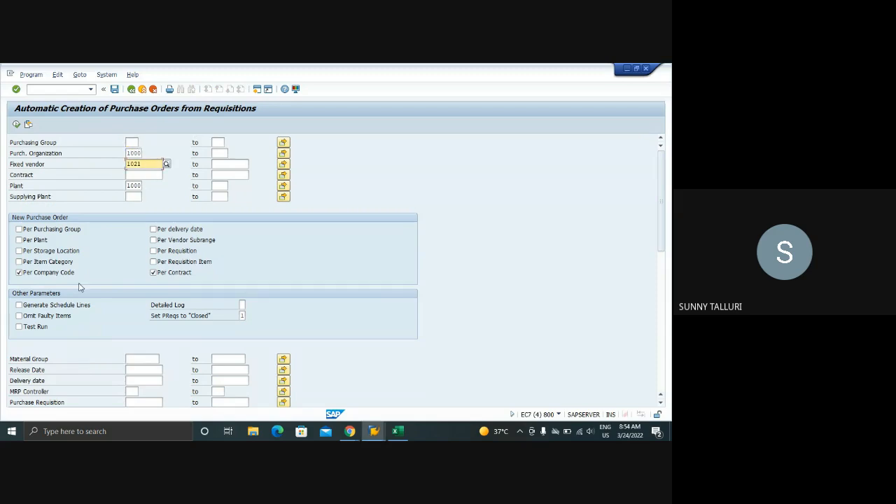
Enable new purchase orders per item category and per plant, and turn on omitting faulty items
click(19, 262)
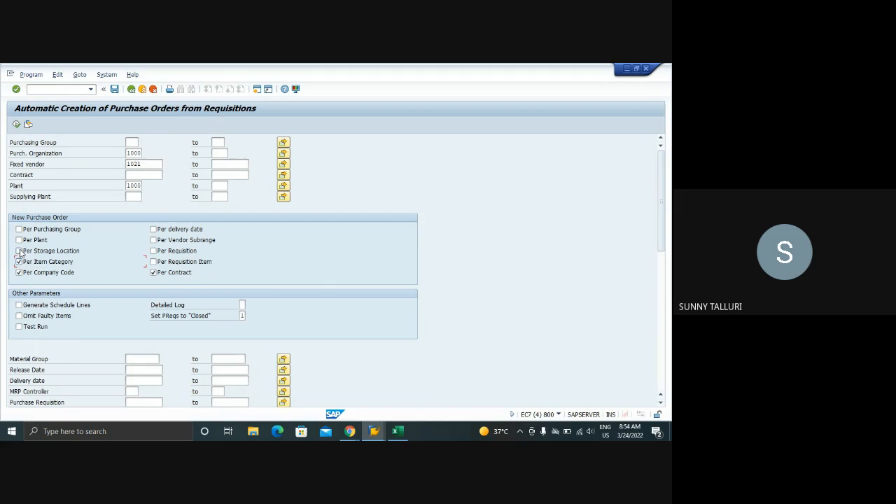
click(19, 240)
scroll(235, 263, down, 5)
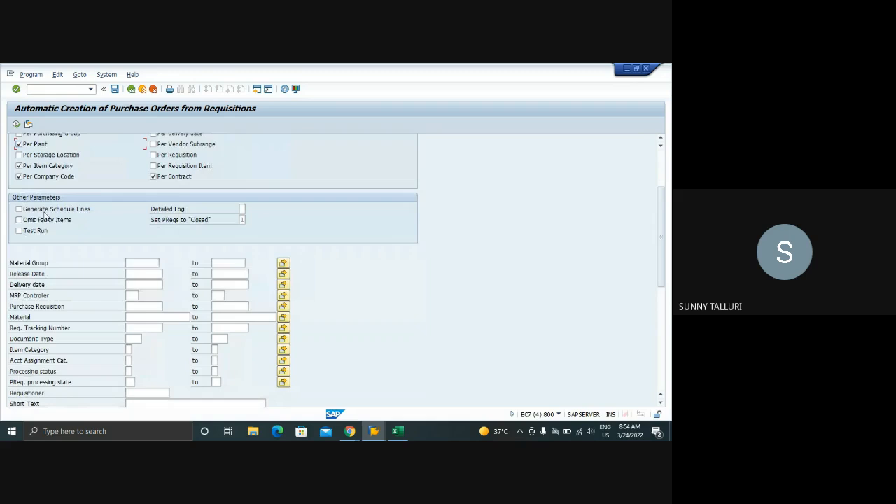
click(19, 220)
Set the detailed log to 2 (All Messages) and the setting of requisitions to "Closed" to 2 (Always)
click(243, 209)
click(249, 209)
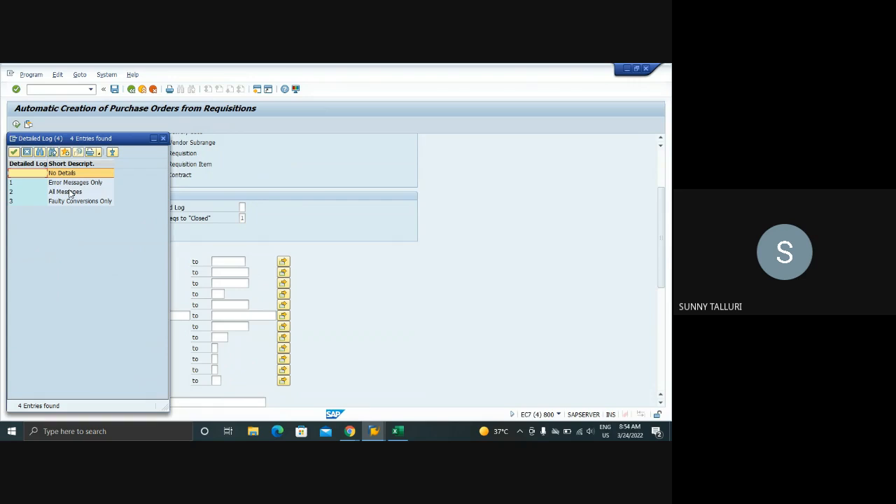
double_click(66, 194)
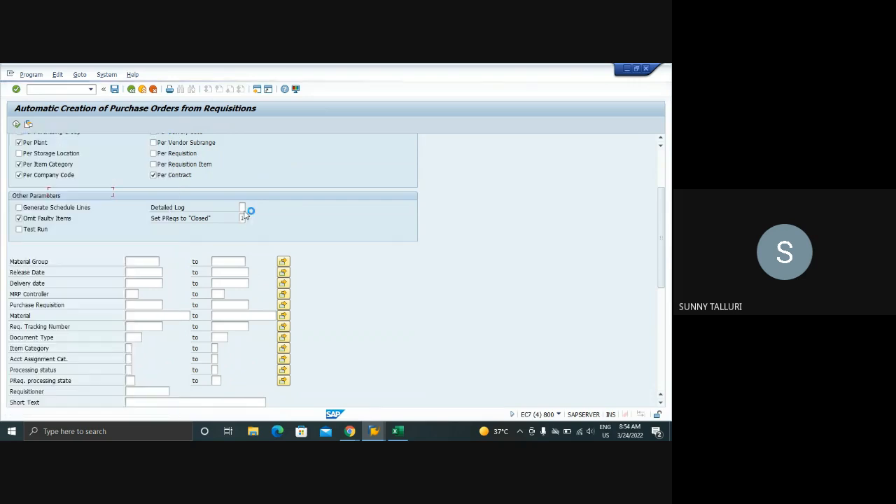
click(243, 219)
click(250, 219)
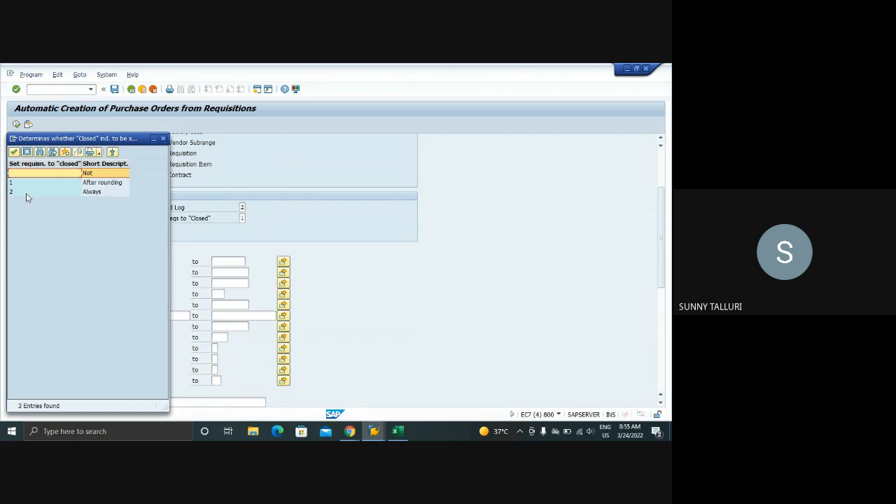
double_click(26, 194)
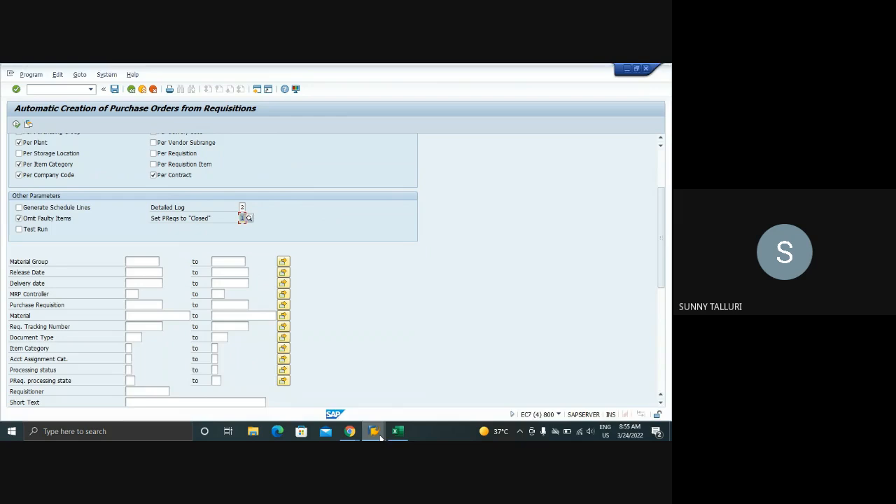
Switch to the Stock/Requirements List and check the additional data of the 24.04.2022 purchase requisition
mouse_move(375, 431)
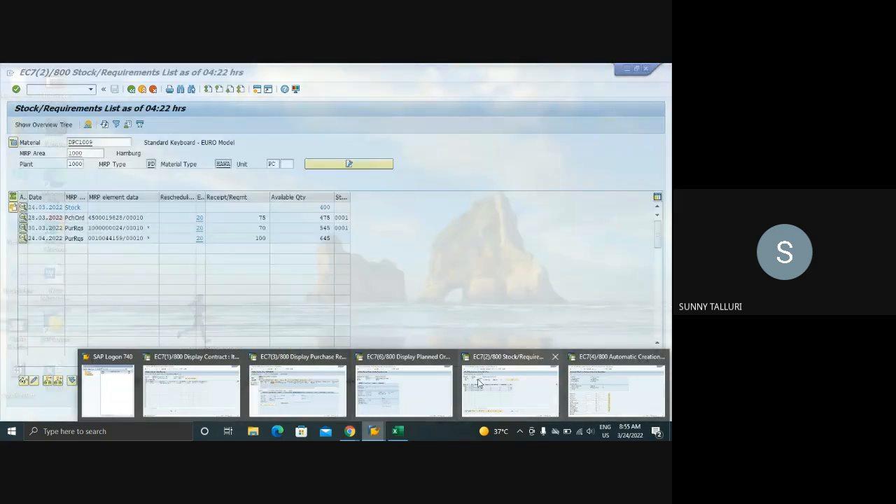
click(512, 392)
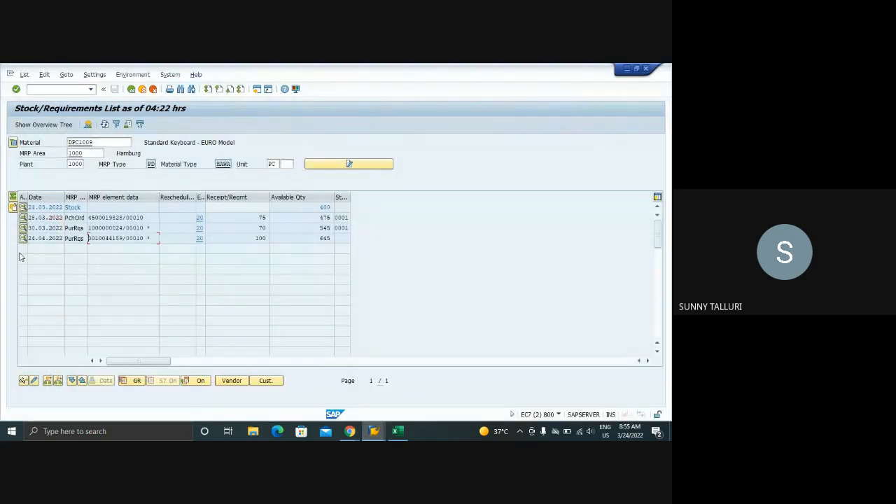
click(23, 238)
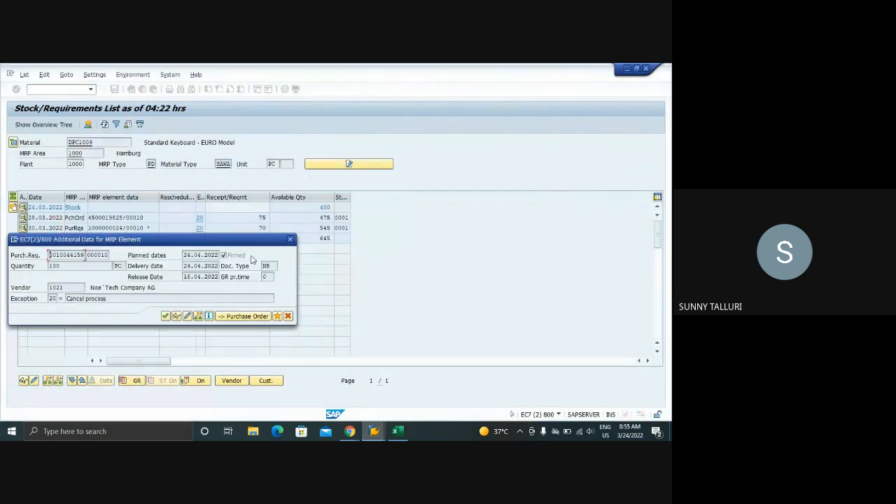
click(290, 239)
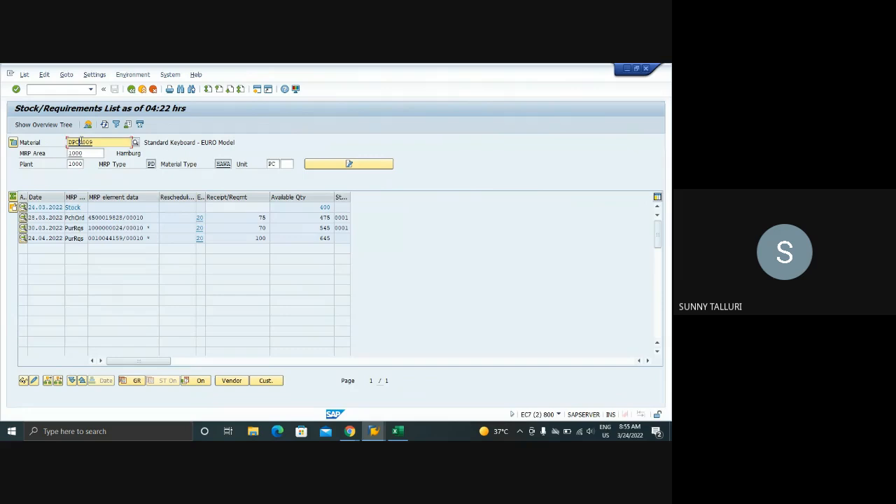
Display the material master of DPC1009 from the list and examine the automatic PO indicator in its Purchasing view
double_click(81, 142)
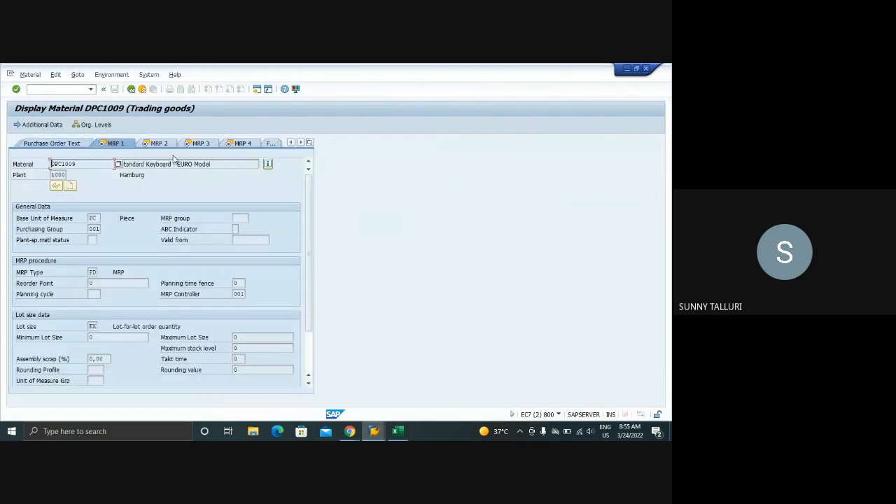
scroll(174, 159, down, 5)
scroll(174, 158, up, 5)
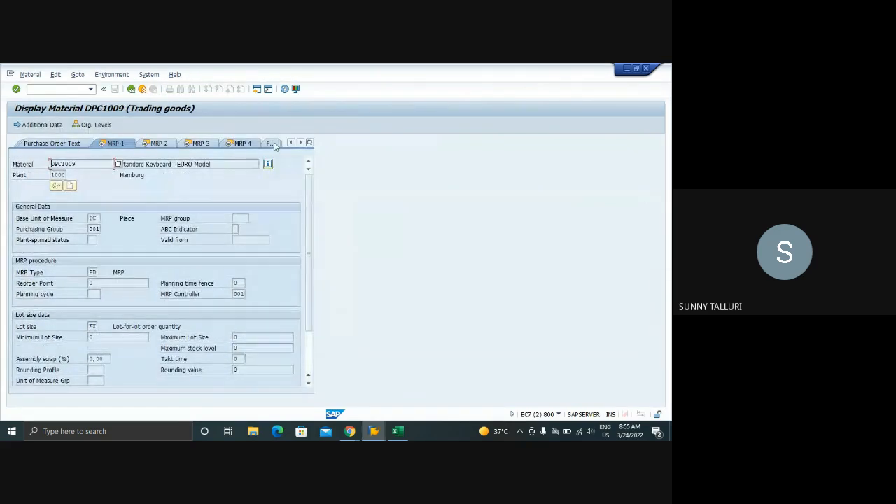
click(310, 142)
click(346, 211)
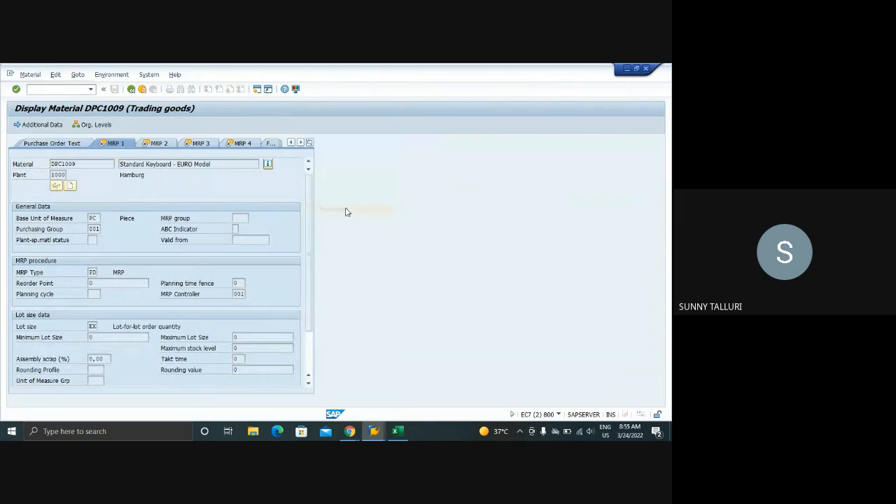
scroll(175, 284, down, 2)
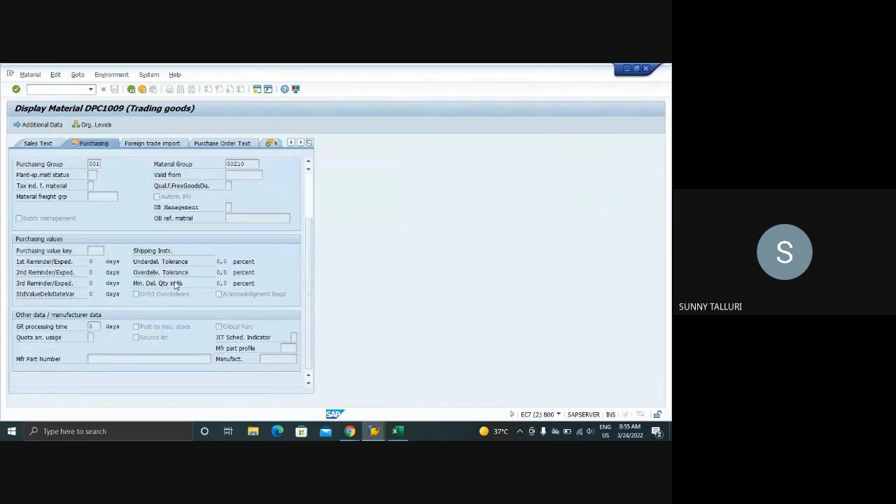
scroll(175, 286, up, 2)
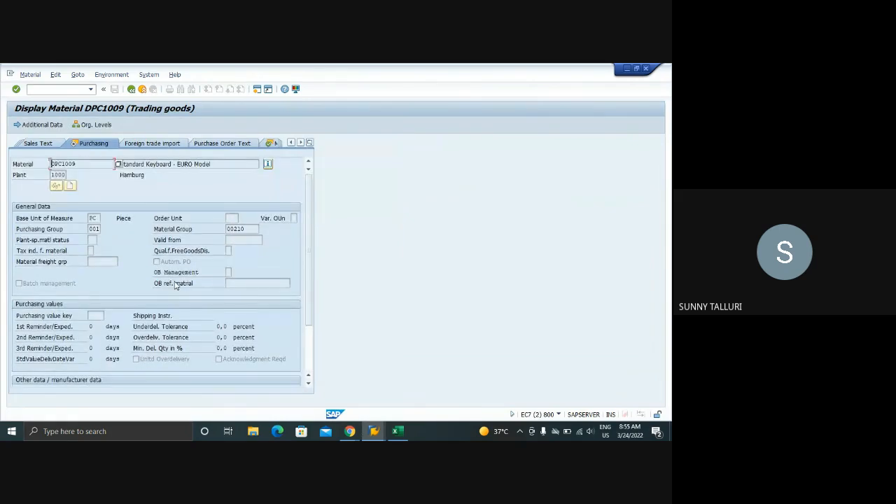
scroll(175, 285, down, 2)
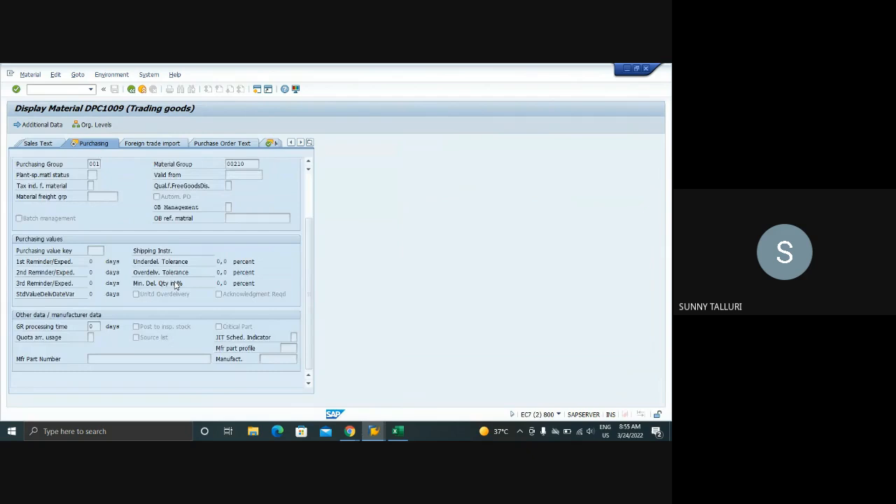
scroll(175, 285, up, 2)
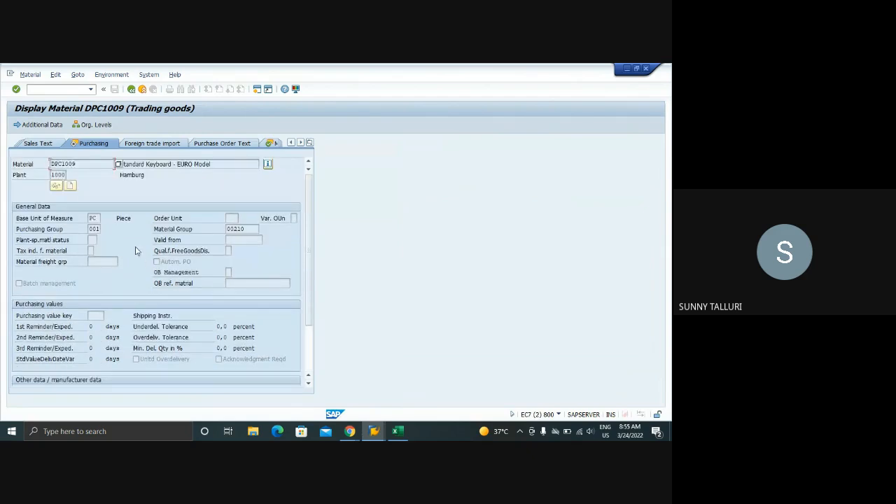
scroll(138, 251, down, 2)
click(158, 198)
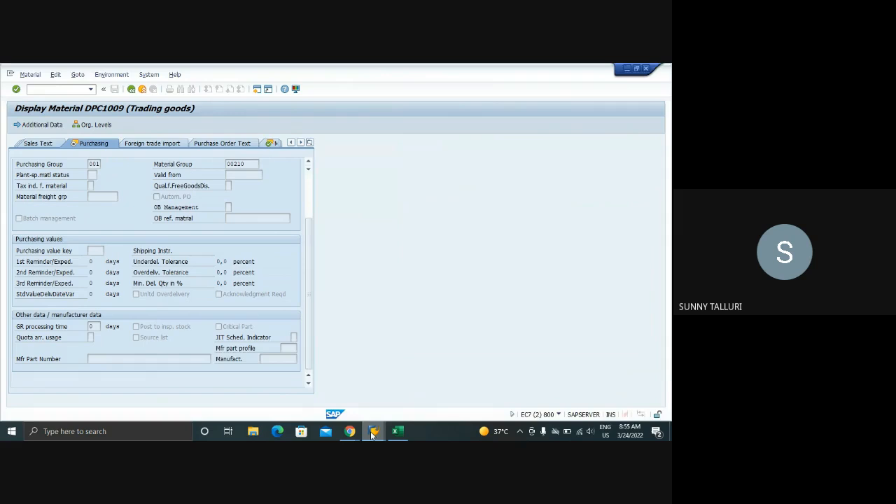
Return to the ME59N selection and restrict the processing status to the single values N and B
mouse_move(374, 432)
click(588, 394)
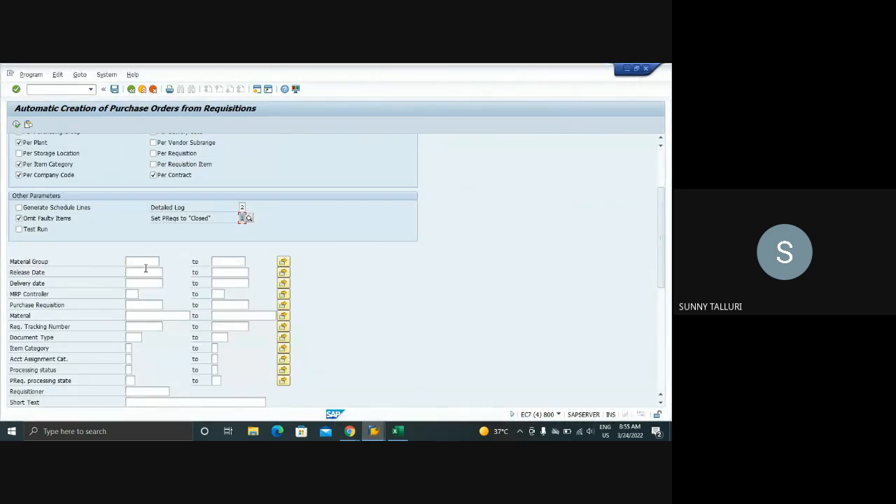
scroll(158, 264, down, 3)
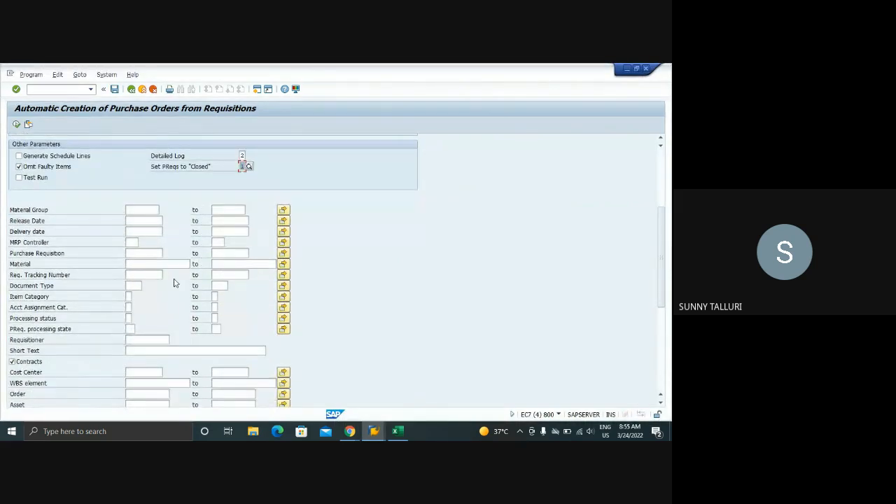
click(140, 285)
click(128, 318)
text(N)
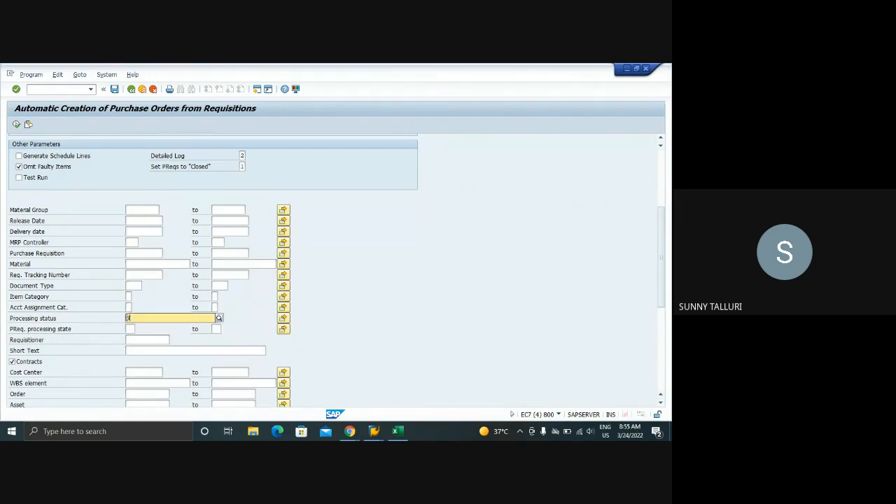
key(Tab)
key(Tab)
key(Return)
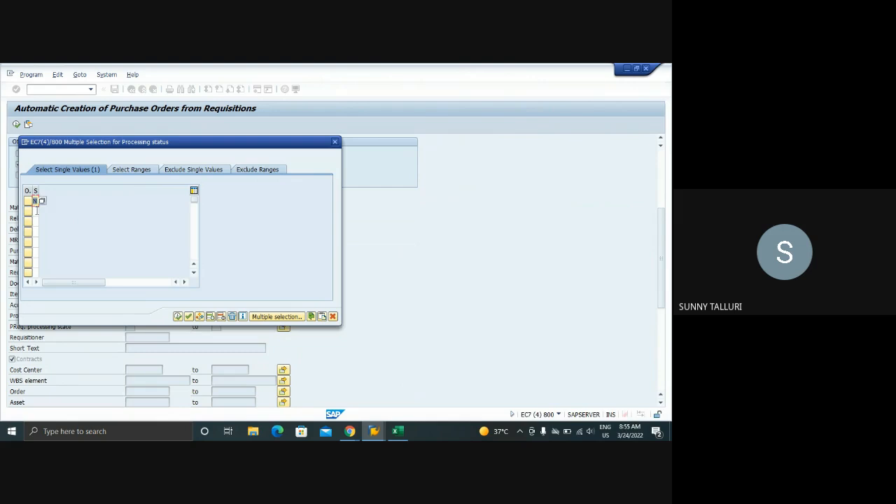
click(35, 210)
text(B)
key(Return)
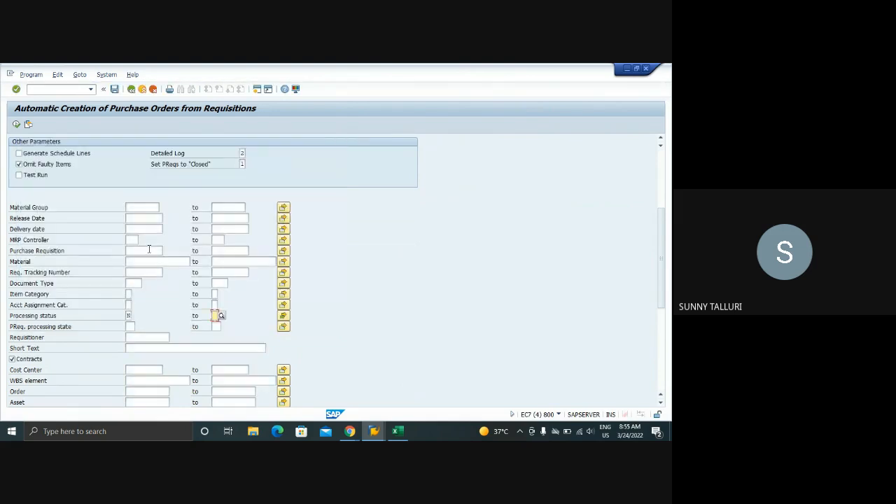
Review the ME59N selection criteria, turn on Test Run and execute the automatic purchase order creation
scroll(191, 255, down, 6)
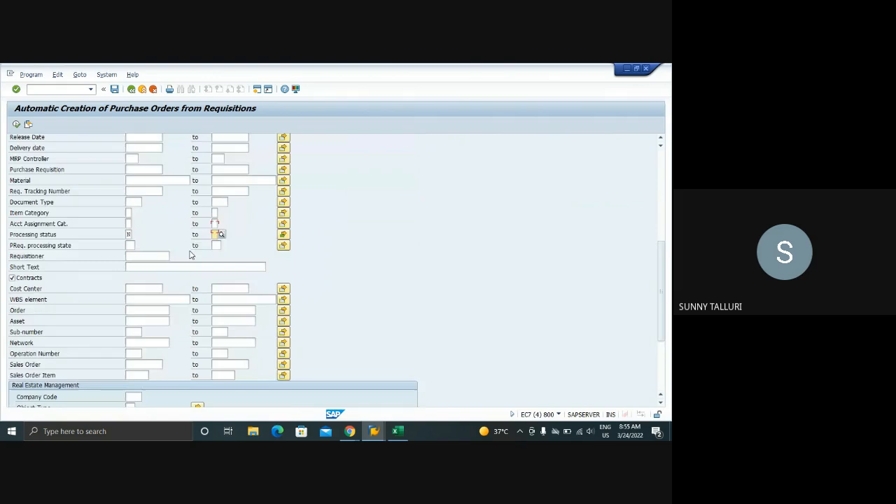
scroll(190, 255, up, 8)
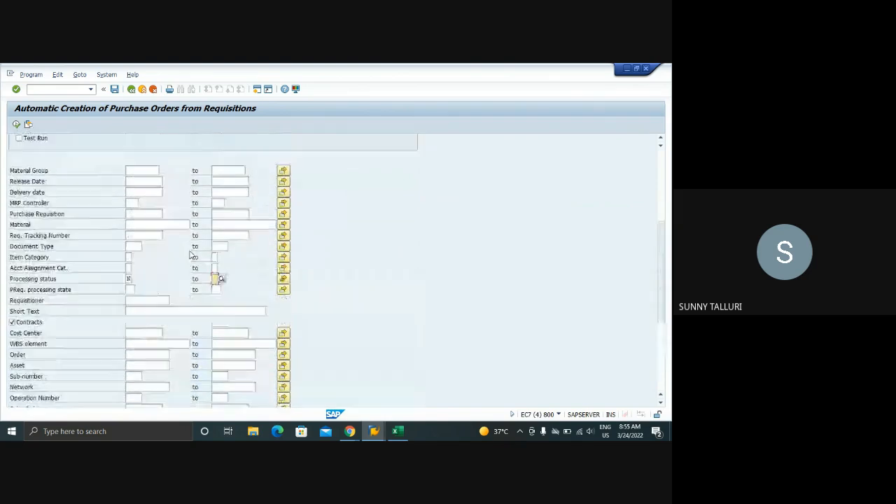
scroll(190, 255, up, 1)
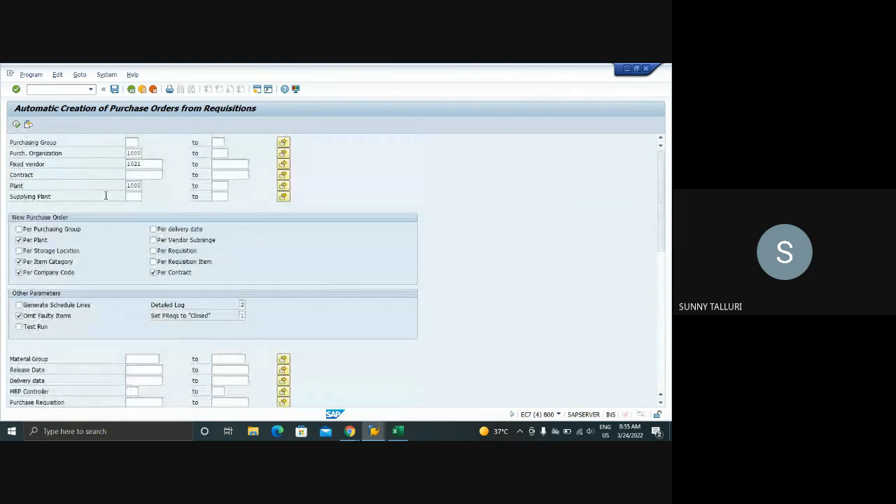
click(135, 175)
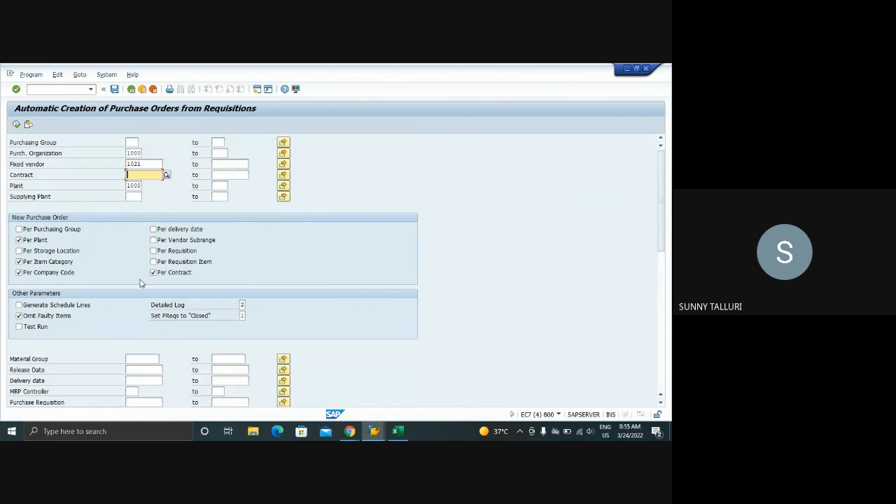
scroll(240, 276, down, 3)
scroll(241, 276, up, 3)
click(18, 326)
click(15, 124)
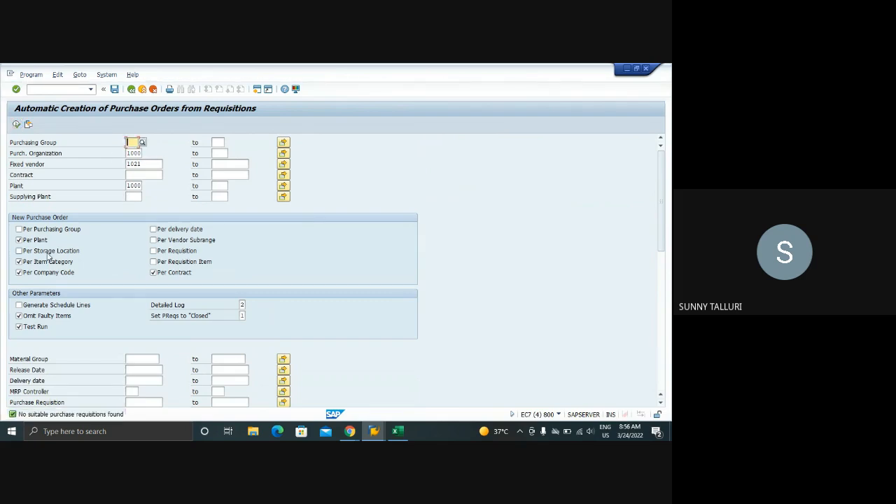
Replace the item category, company code and contract grouping with new orders per requisition and per requisition item, and execute the test run again
click(19, 262)
click(19, 273)
click(19, 272)
click(153, 273)
click(152, 251)
click(154, 262)
click(17, 125)
Open the Purchasing view of DPC1009 for plant 1000 in MM02, enable the automatic PO indicator and save the material
mouse_move(374, 431)
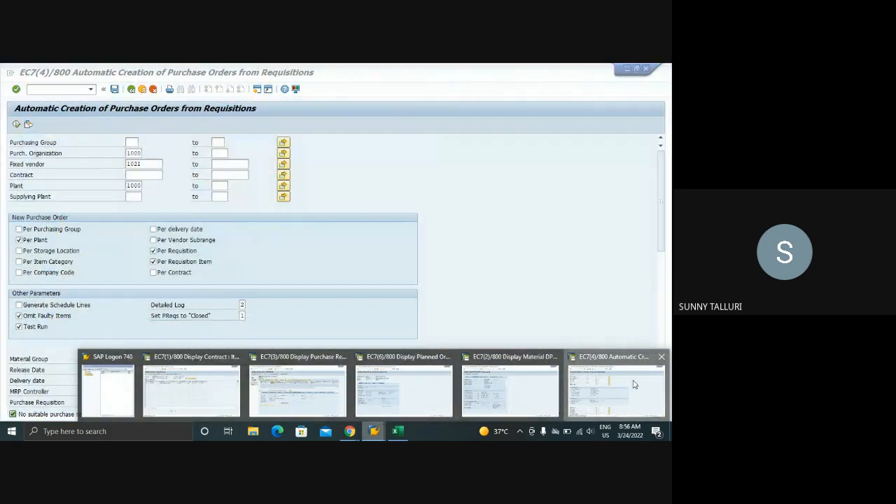
click(609, 387)
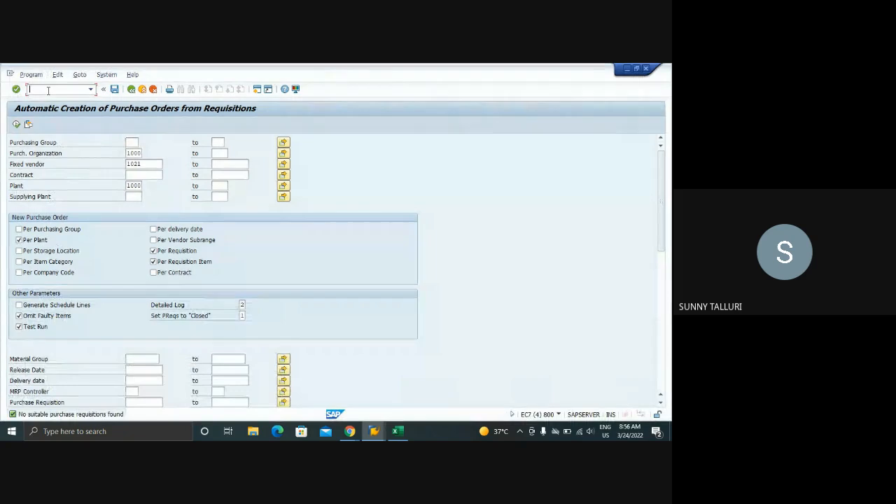
text(/NMM02)
key(Return)
key(Return)
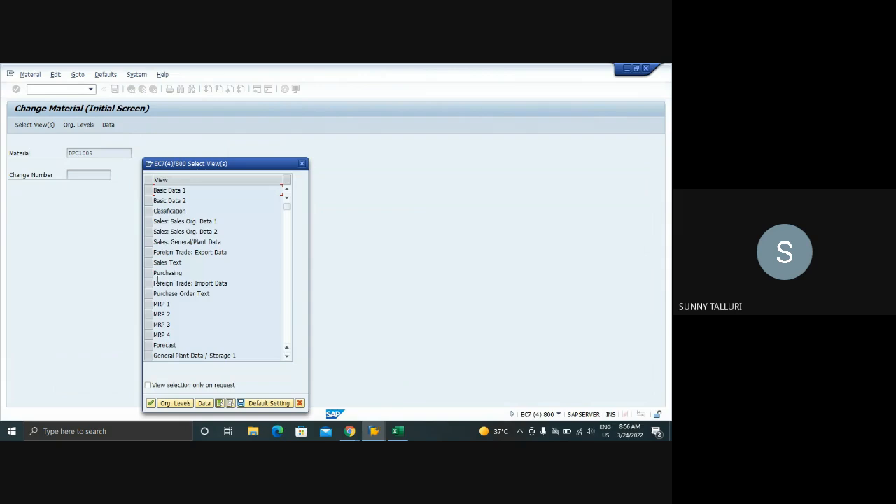
click(154, 276)
key(Return)
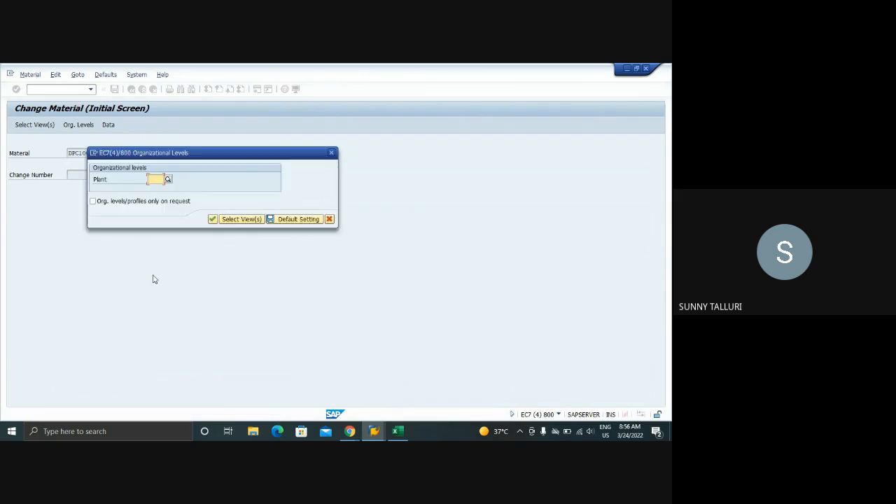
text(1000)
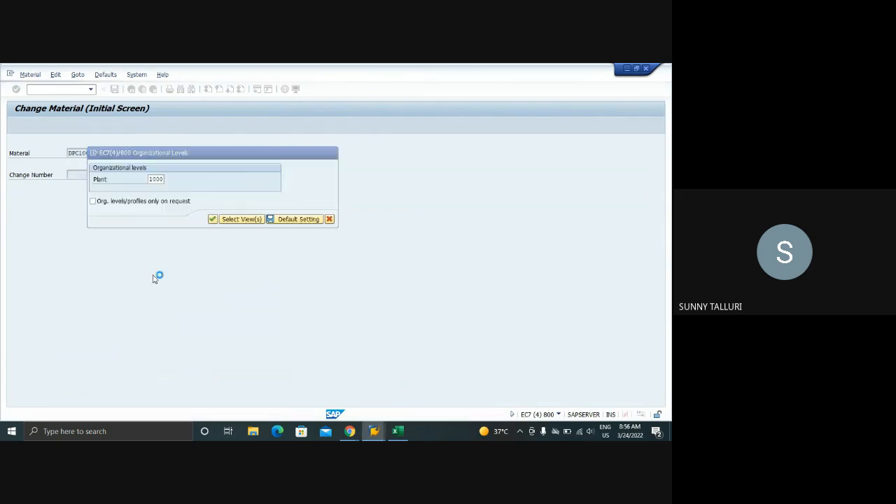
key(Return)
click(156, 262)
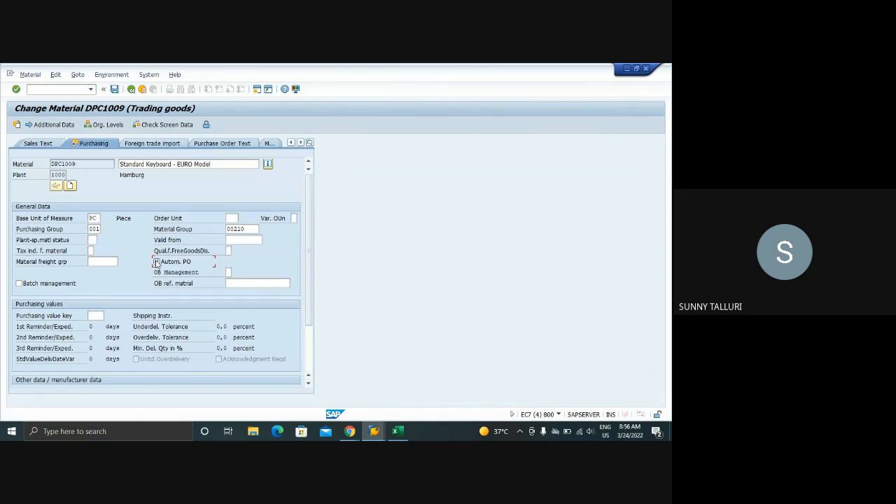
click(115, 90)
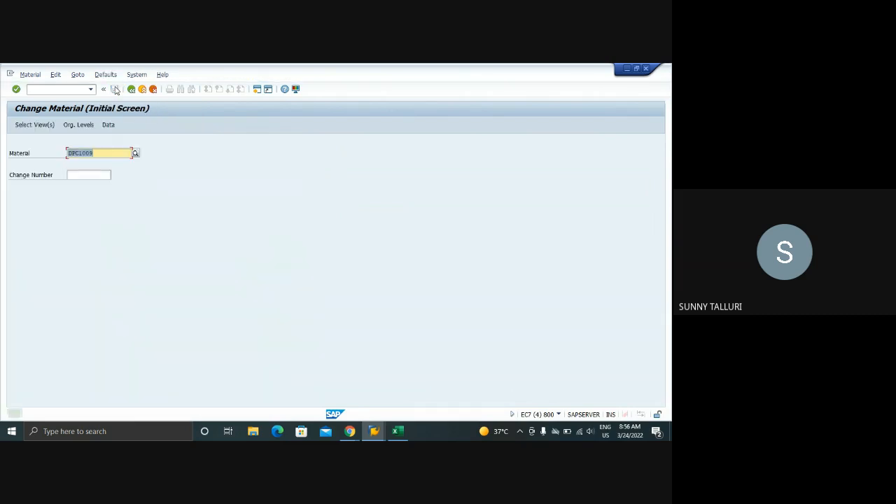
Check the automatic purchase order setting in vendor 1021's purchasing data with XK02, using company code 1000 and purchasing organization 1000, and save
click(39, 89)
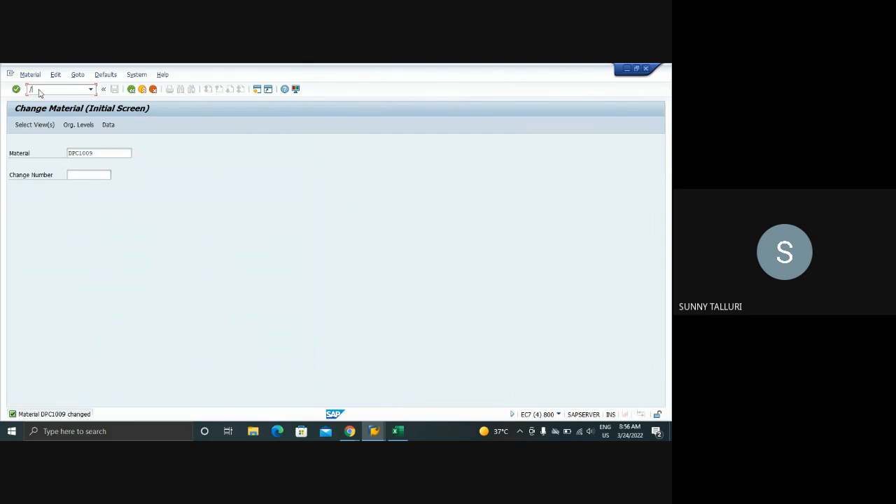
key(Return)
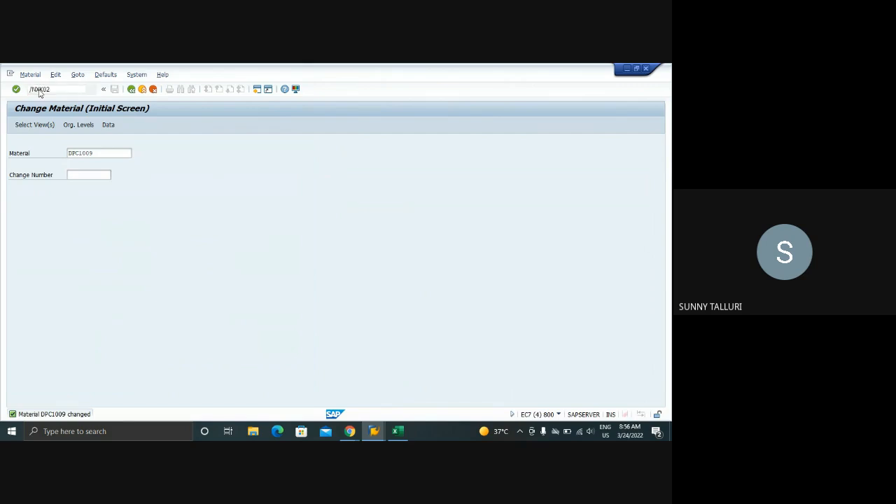
click(96, 154)
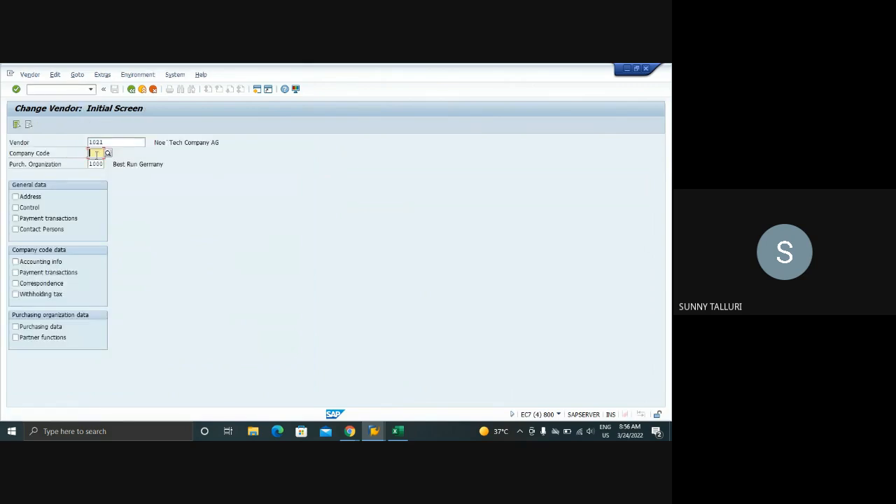
text(1000)
click(97, 163)
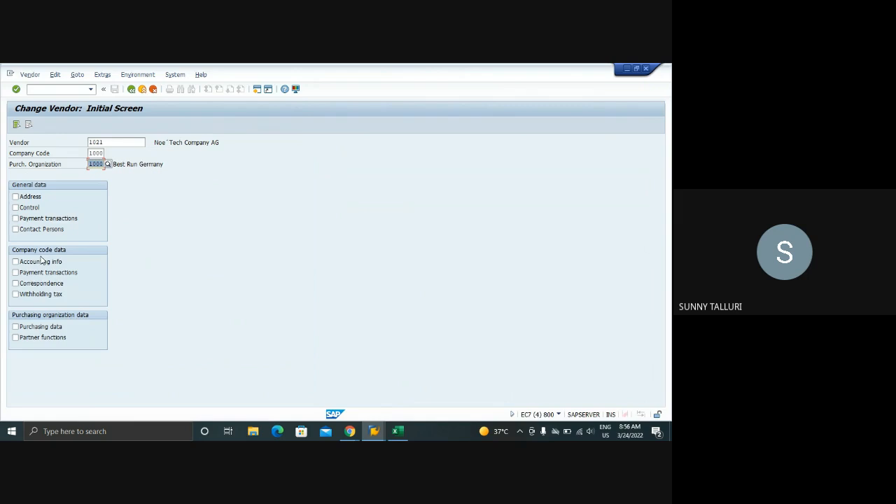
click(21, 327)
key(Return)
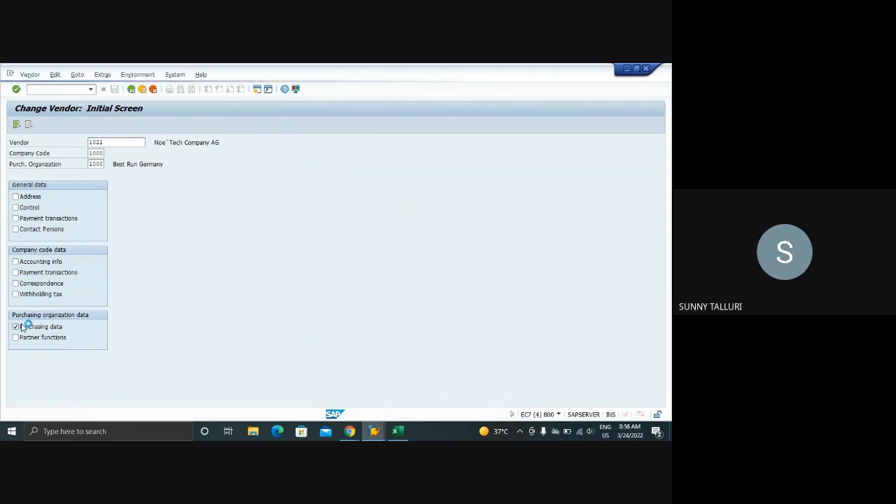
scroll(156, 266, down, 3)
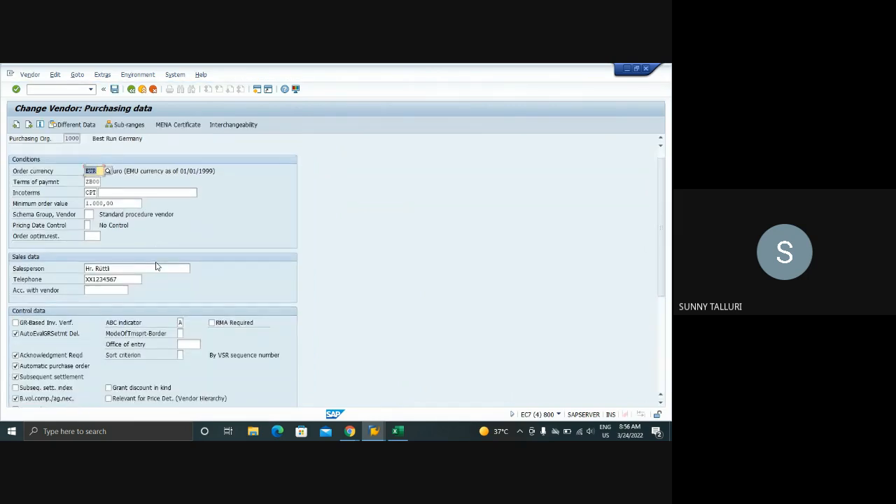
click(115, 90)
Open ME59N for automatic purchase order creation and briefly check the planned order for DPC1009 in its other session
click(44, 89)
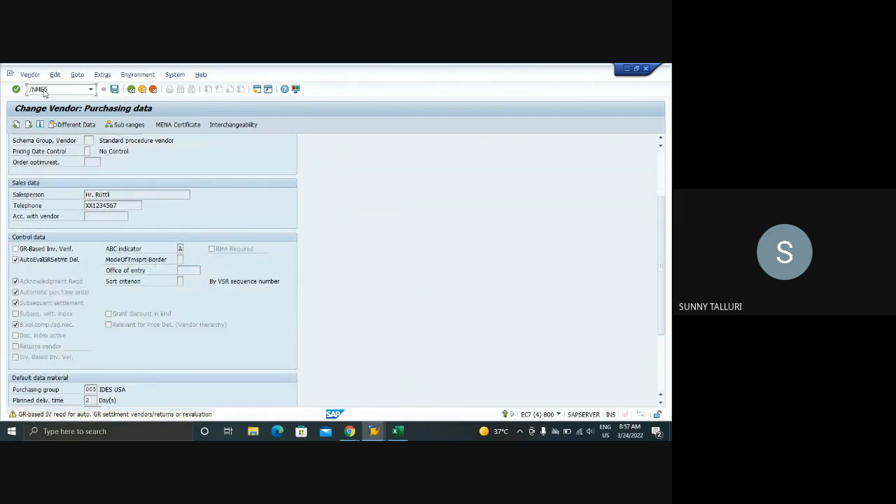
key(Return)
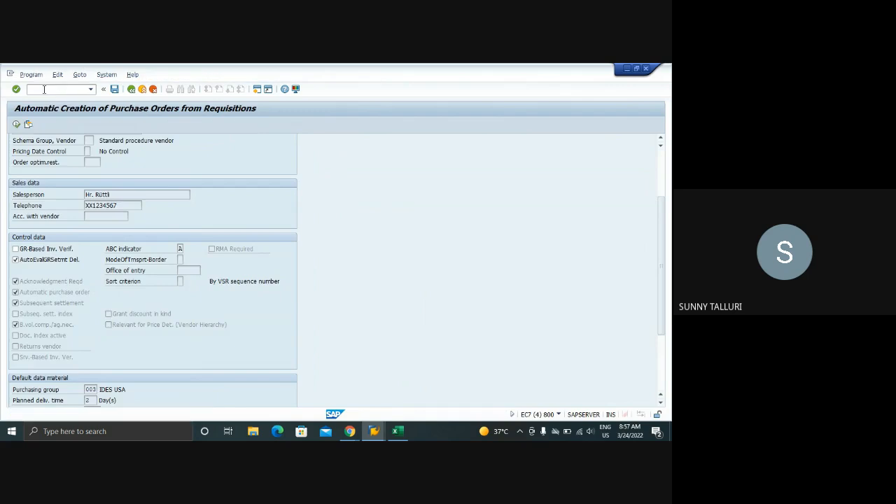
click(374, 431)
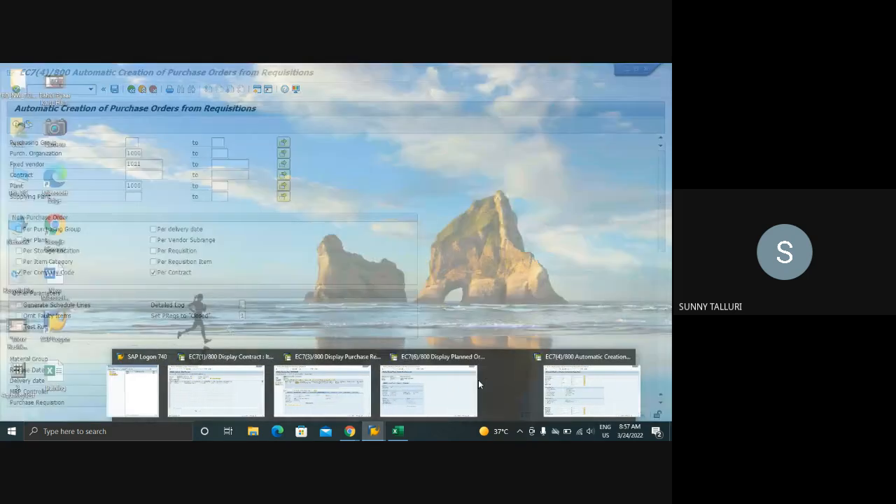
click(474, 383)
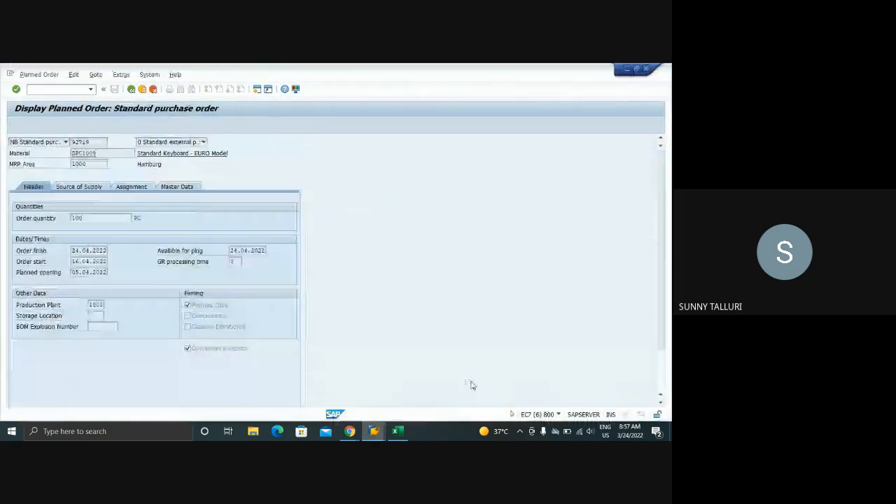
click(374, 431)
click(573, 376)
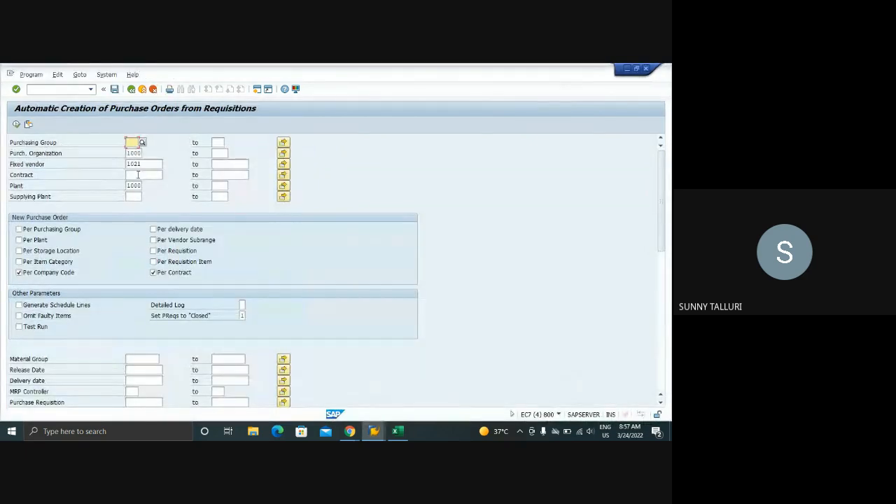
Enable new orders per requisition and per requisition item, omit faulty items, turn on Test Run and set the detailed log to 2
click(153, 251)
click(33, 327)
click(30, 317)
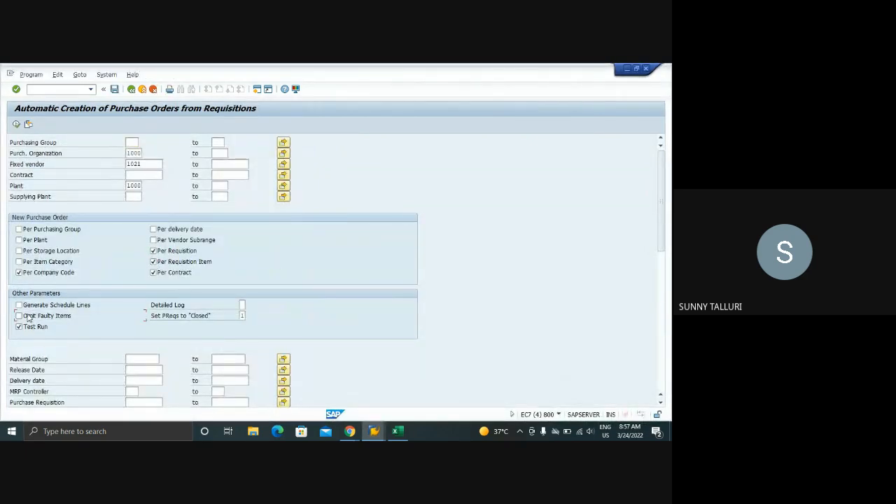
click(242, 306)
text(2)
Look up the available requisition document types and restrict the selection to document type NB
scroll(240, 314, down, 2)
scroll(241, 314, down, 2)
scroll(240, 313, down, 2)
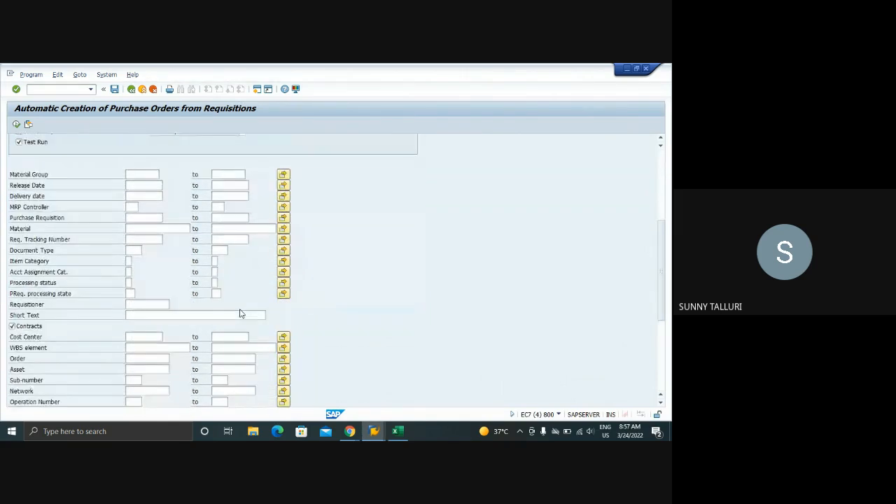
click(130, 251)
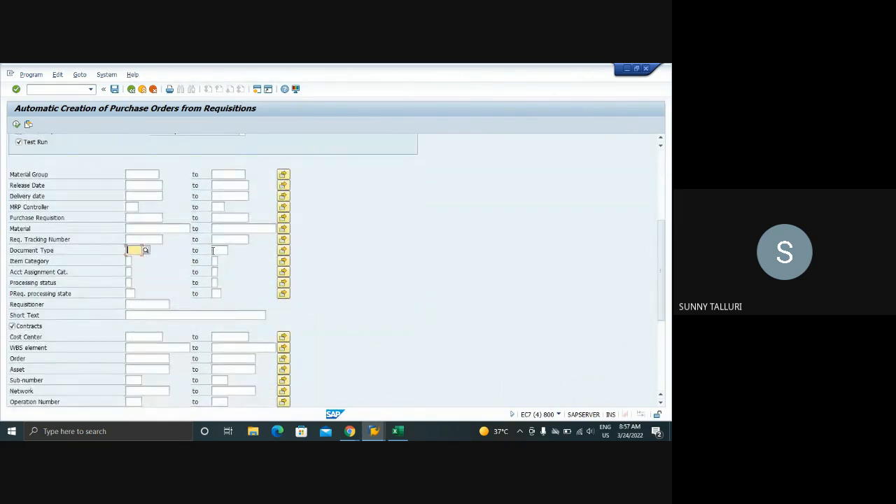
click(283, 251)
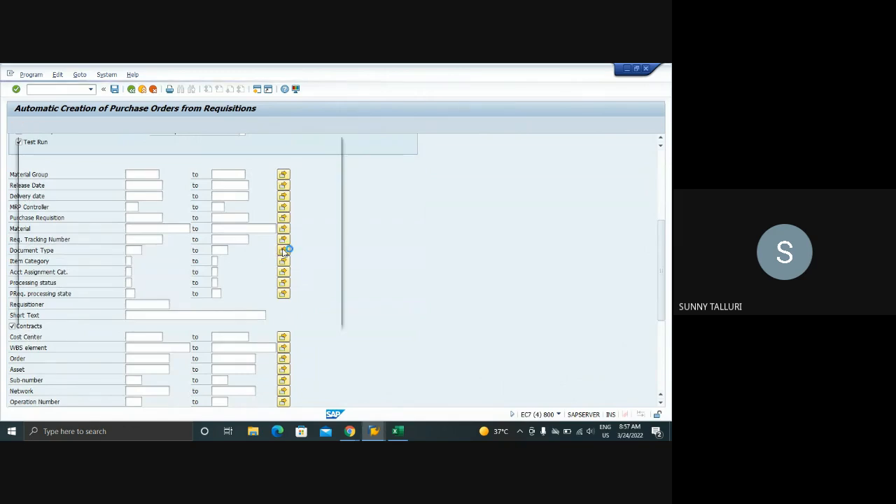
click(339, 143)
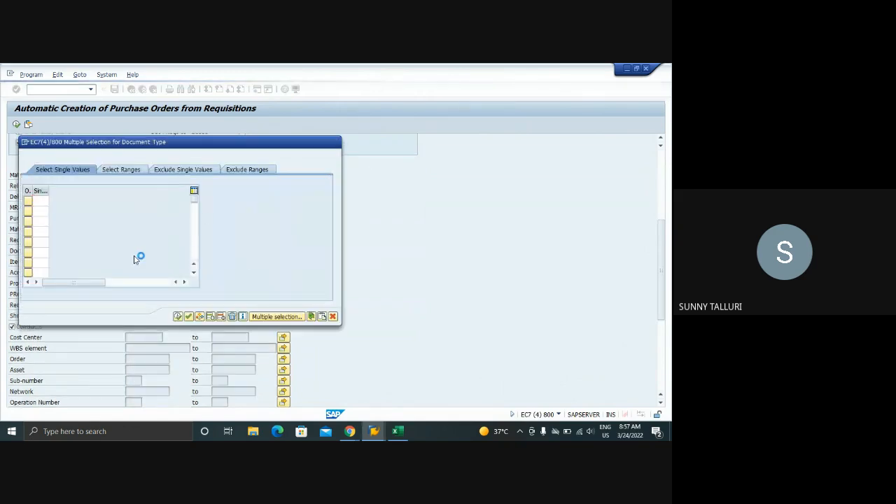
click(146, 251)
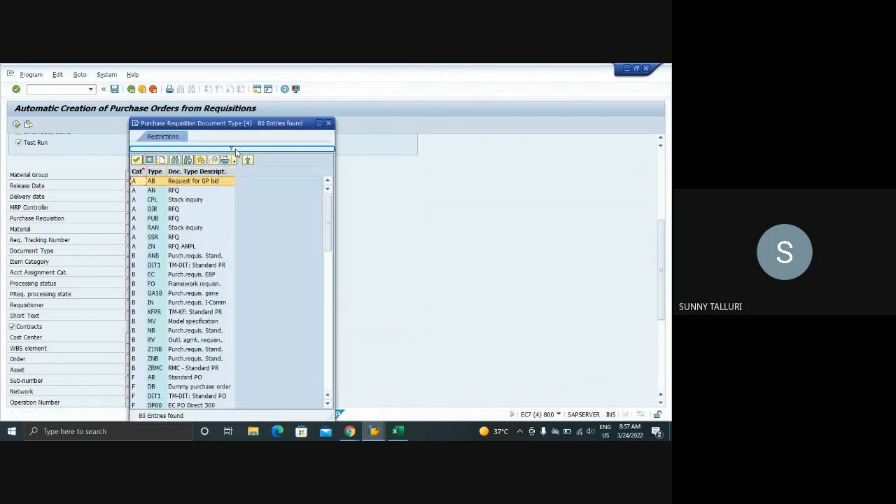
click(328, 123)
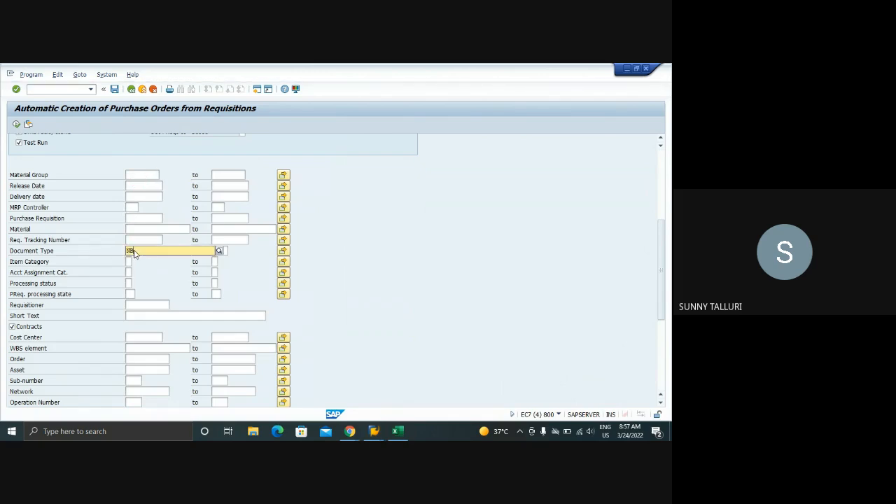
text(NB)
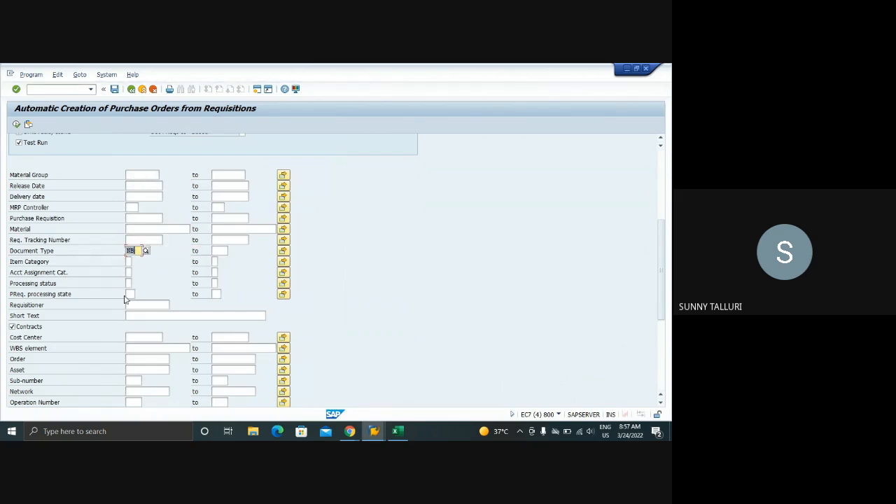
Restrict the processing status to the single values N and B
click(127, 283)
text(N)
key(F8)
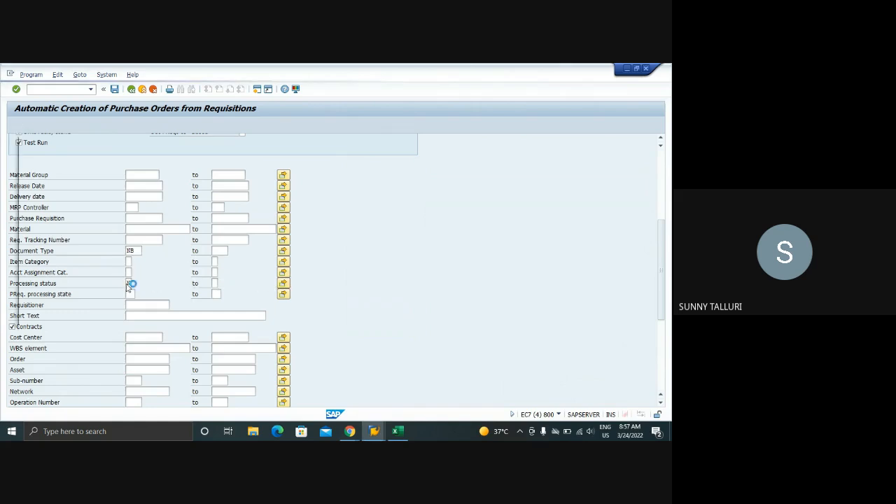
click(33, 210)
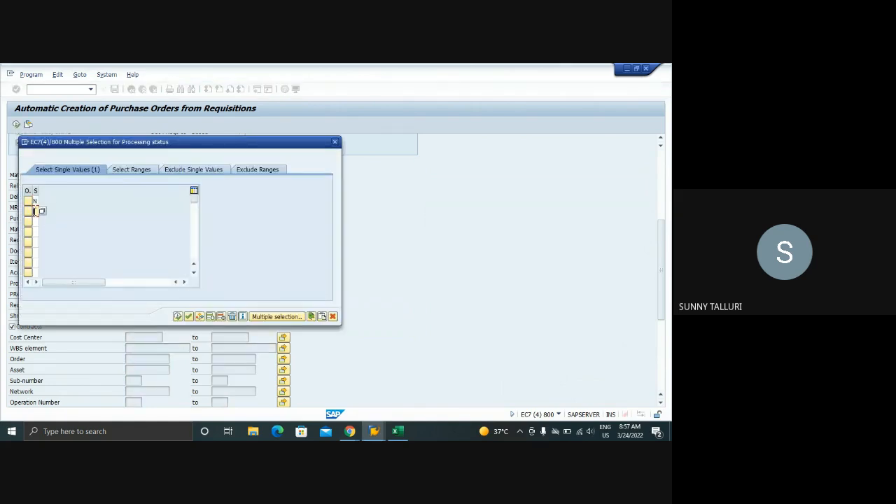
text(B)
key(Return)
click(177, 317)
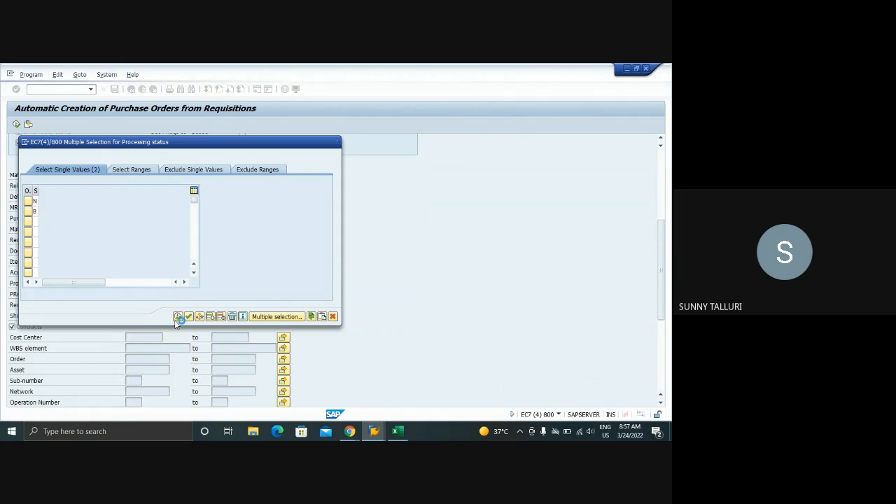
Group the new purchase orders per plant instead of per company code
scroll(76, 233, up, 1)
scroll(77, 237, down, 4)
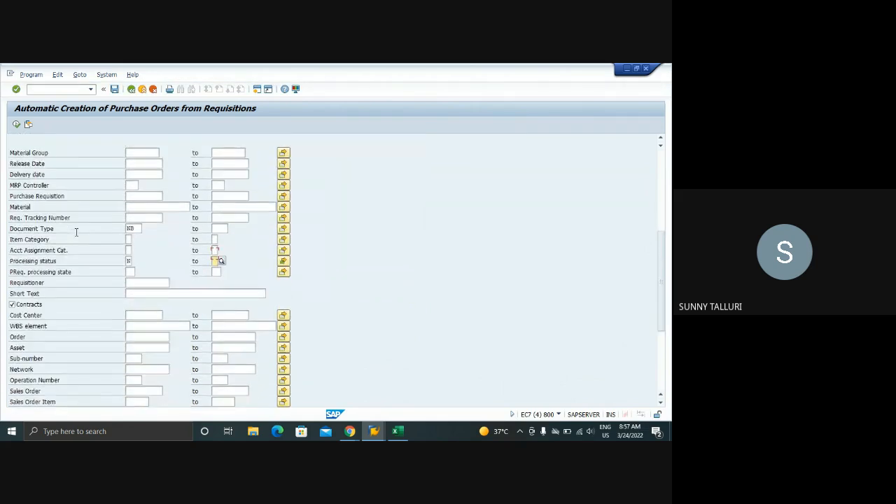
scroll(76, 236, up, 5)
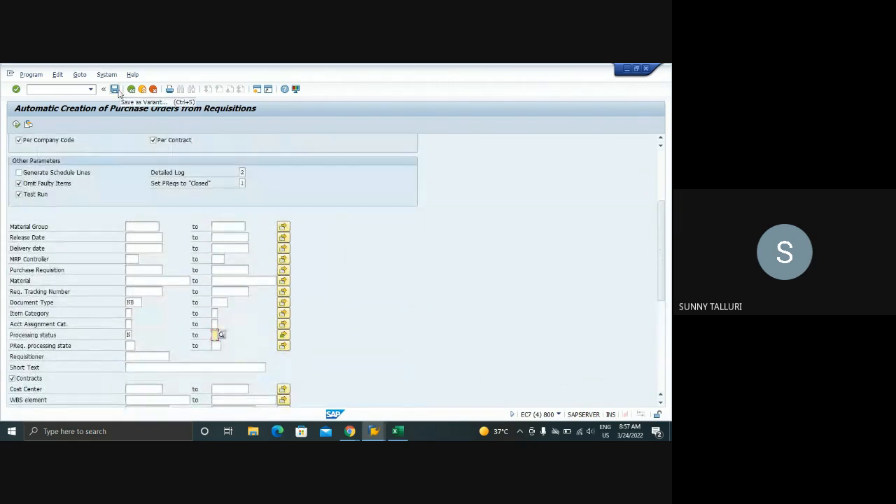
scroll(105, 174, up, 2)
scroll(105, 174, up, 1)
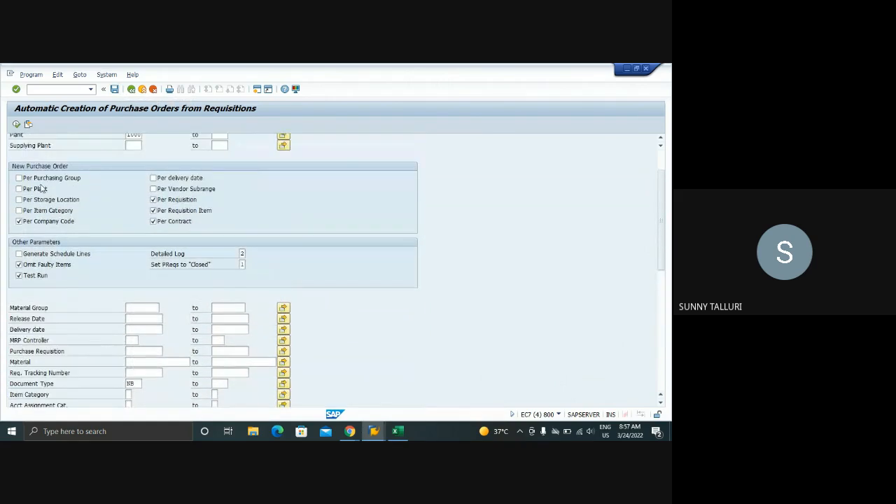
click(19, 189)
click(21, 221)
Save the selection as variant TEST ME59N with description ME59N and pick it from the variant catalog
click(116, 90)
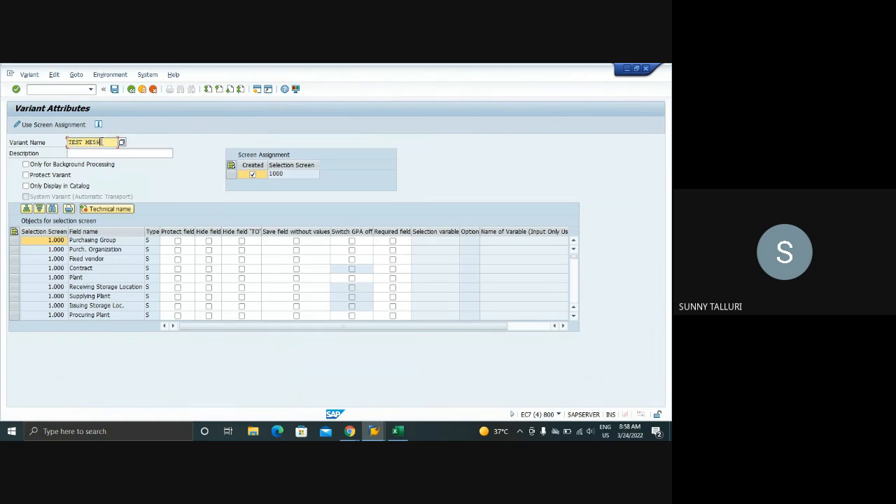
key(Tab)
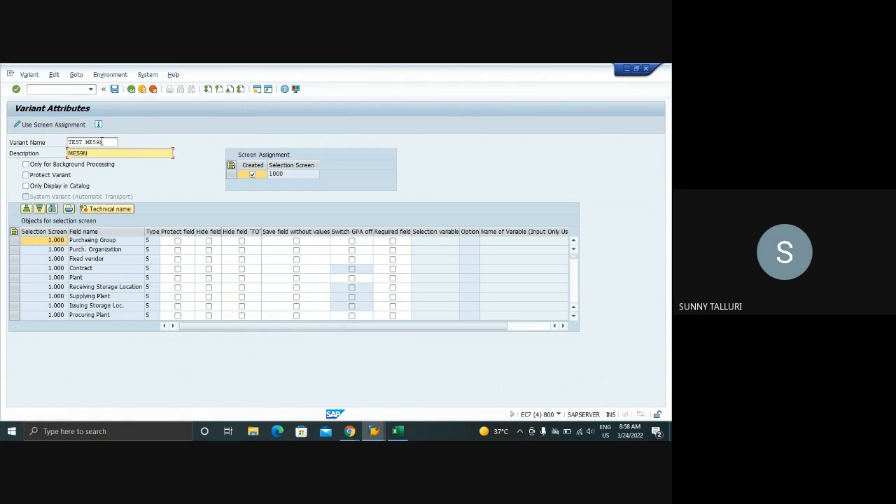
click(114, 90)
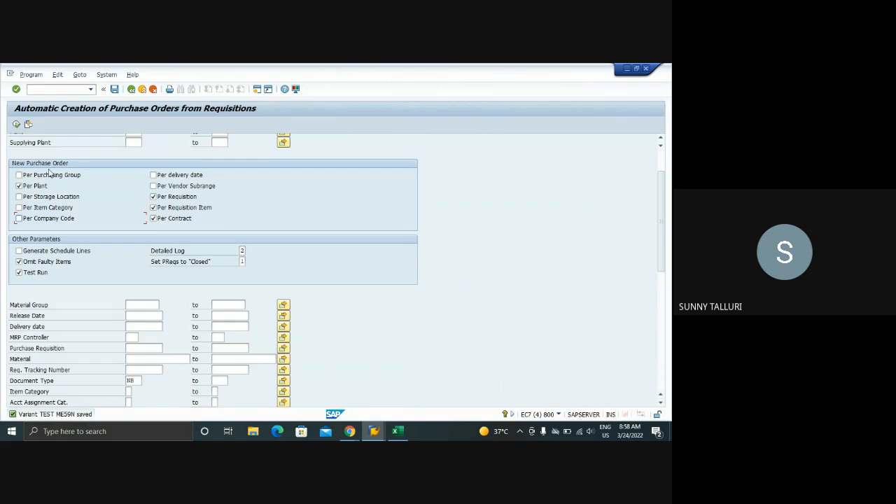
click(17, 124)
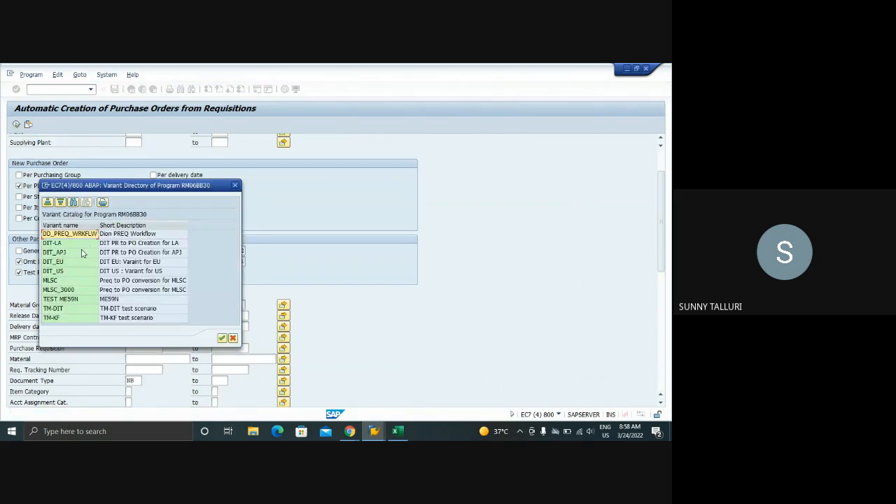
double_click(71, 304)
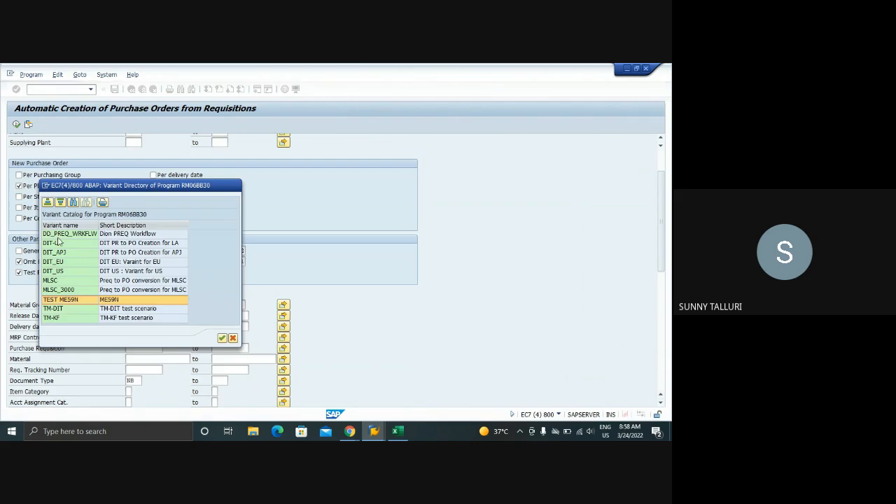
Execute the test run, review the conversion message of the contract-based requisition and return to the selection criteria
click(17, 125)
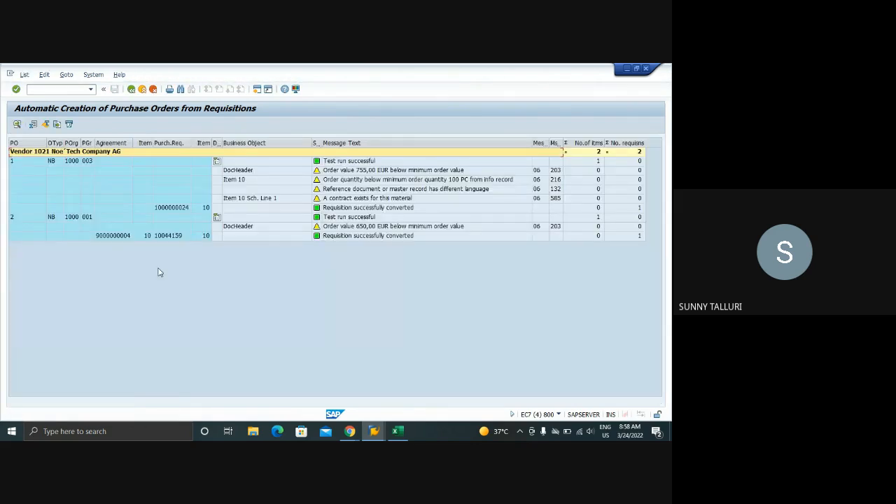
click(113, 238)
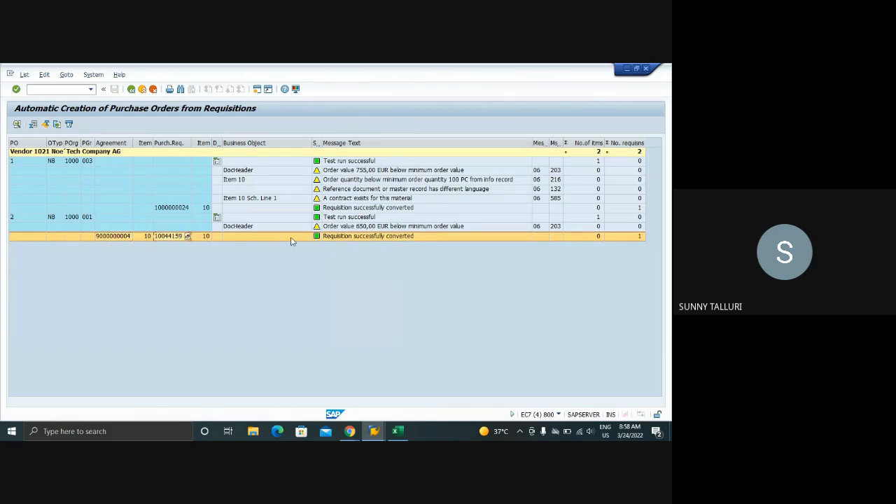
click(331, 238)
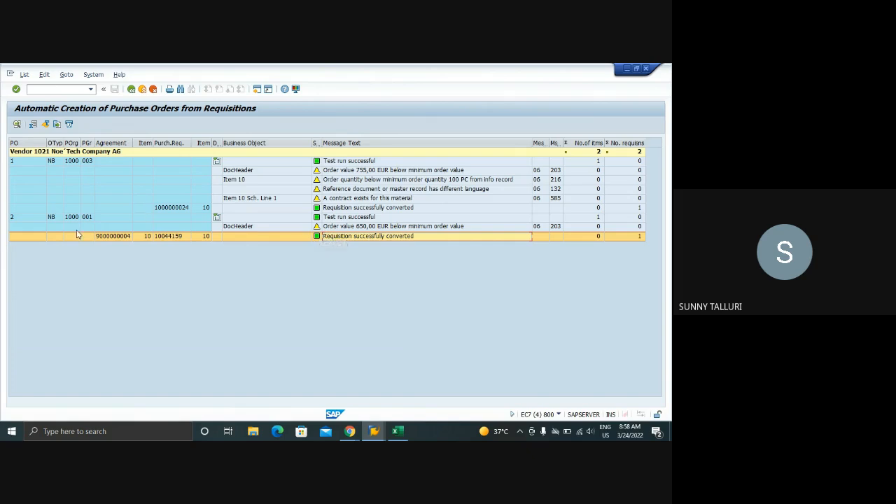
click(131, 90)
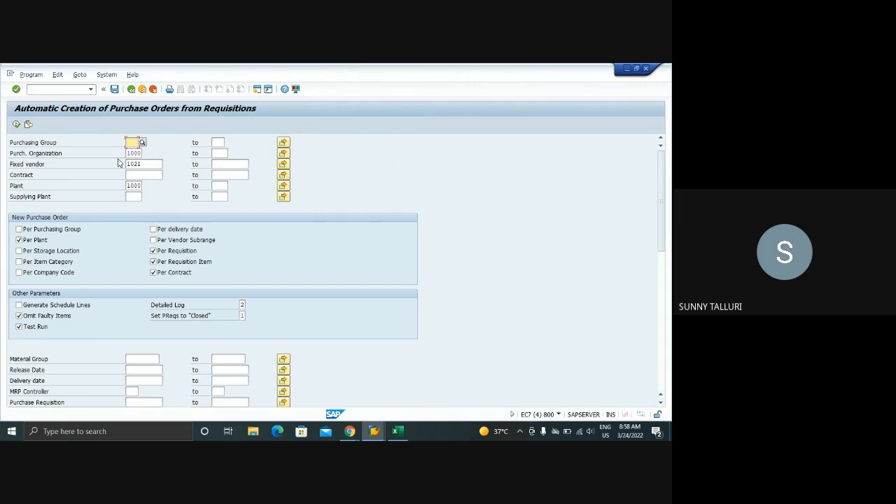
Preview the open planned order session for DPC1009 and return to the automatic purchase order selection
click(375, 429)
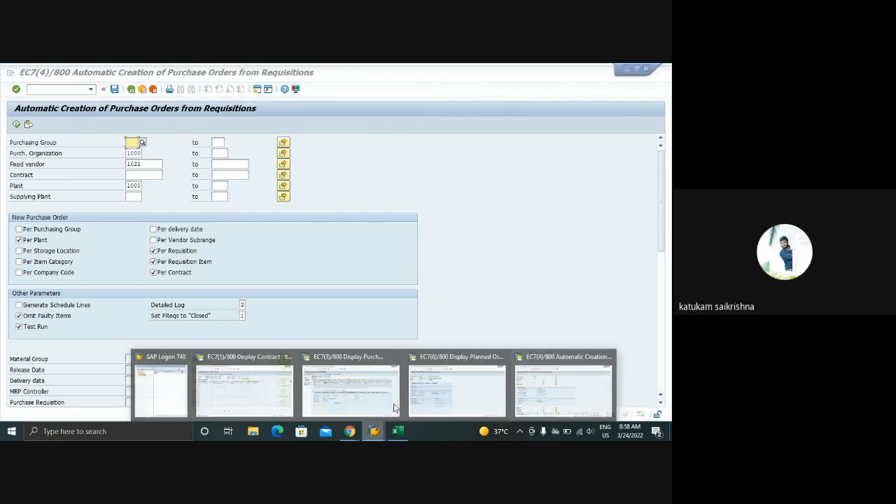
mouse_move(429, 394)
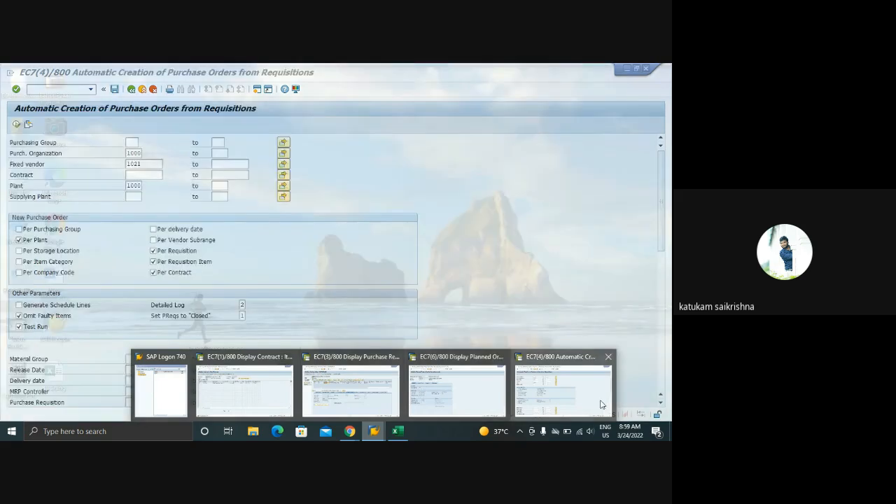
click(563, 390)
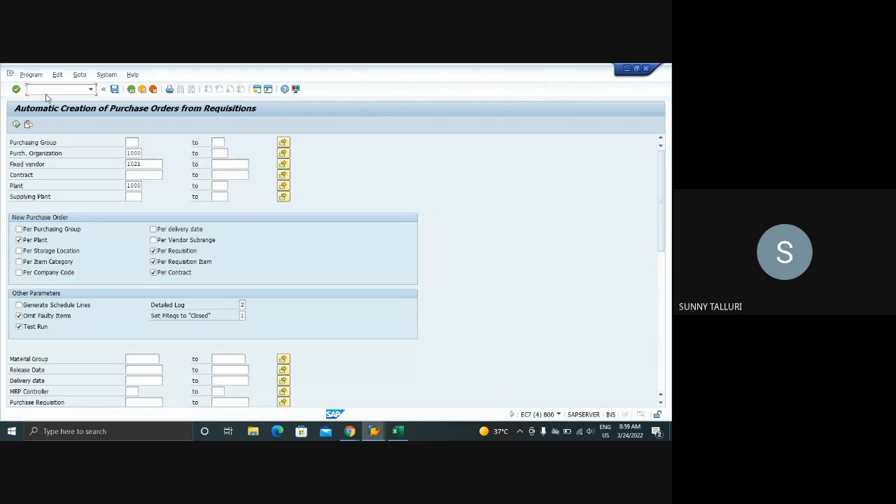
Display the Purchasing view of DPC1009 for plant 1000 in a new session, check its automatic PO indicator and return to the initial screen
key(Return)
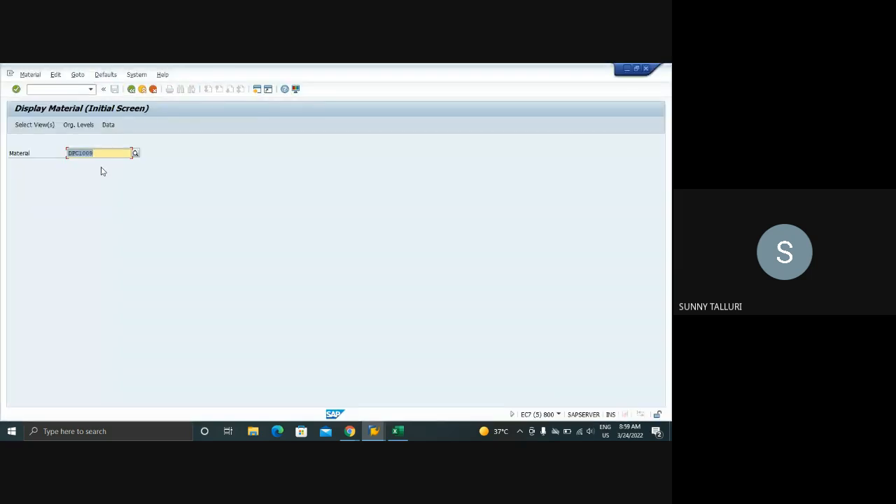
key(Return)
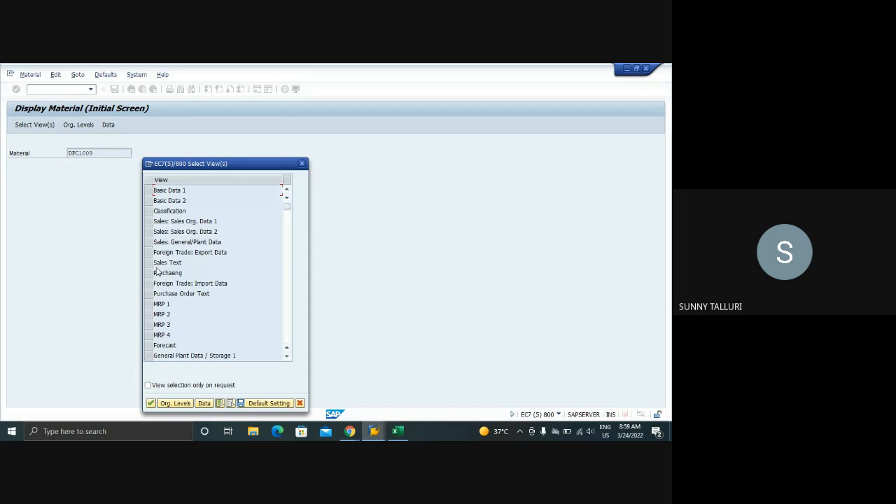
click(149, 274)
key(Return)
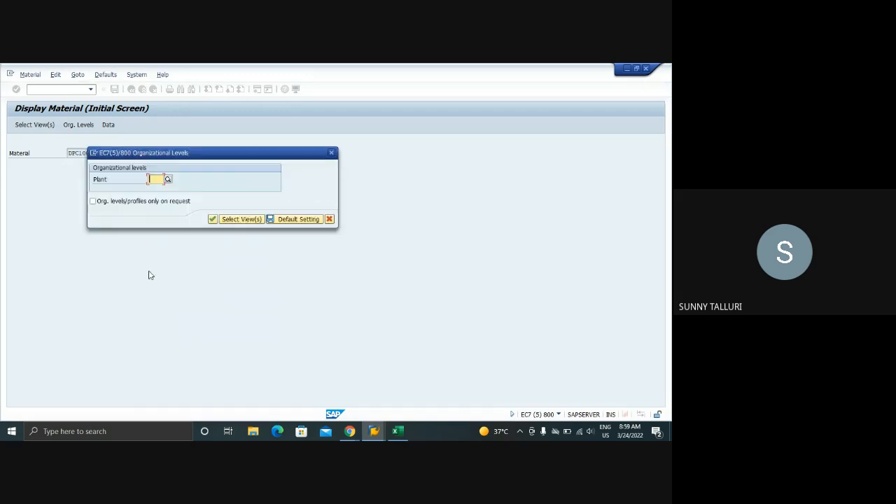
text(1000)
key(Return)
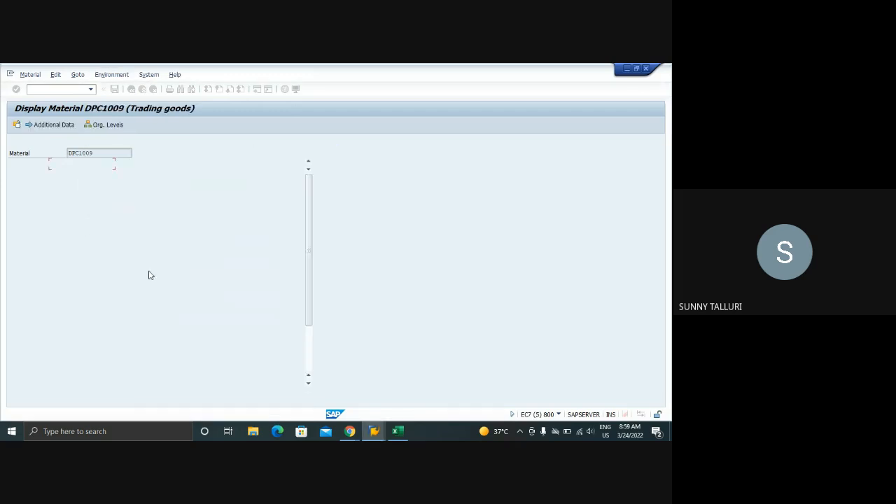
click(158, 198)
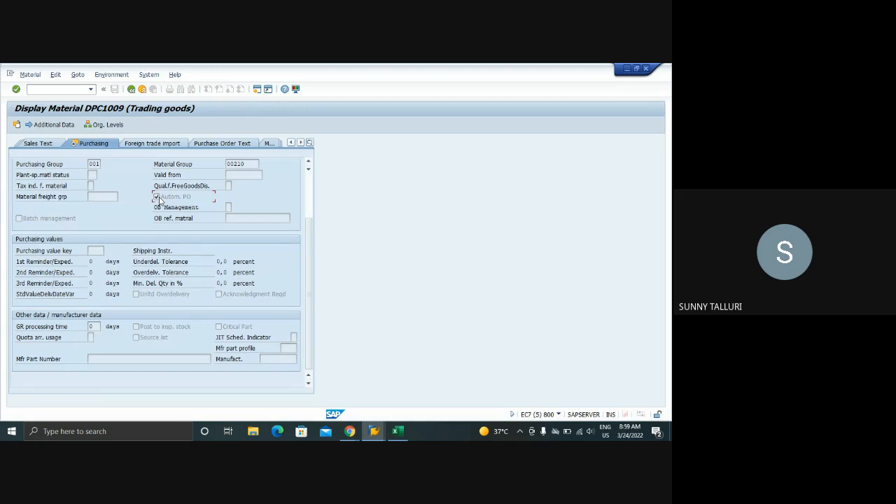
click(132, 90)
click(61, 89)
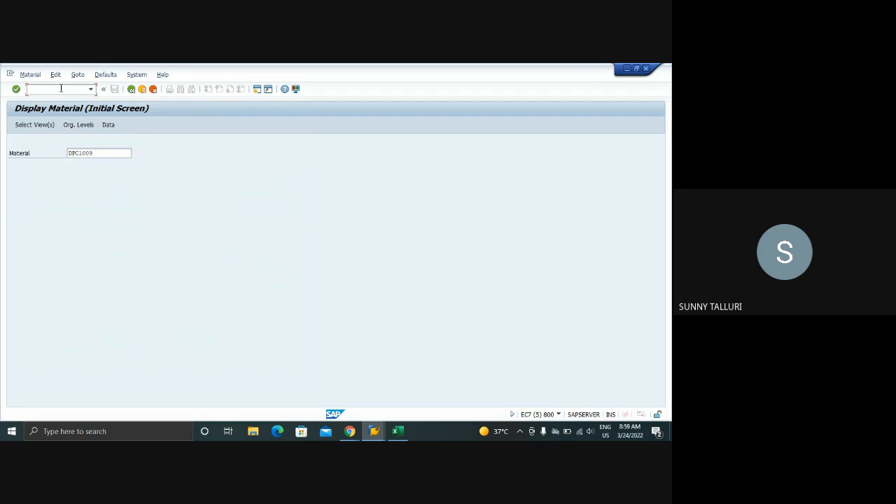
Open the purchasing data of vendor 1021 with XK02, check its automatic purchase order indicator and return to SAP Easy Access
text(/NXK0)
key(Return)
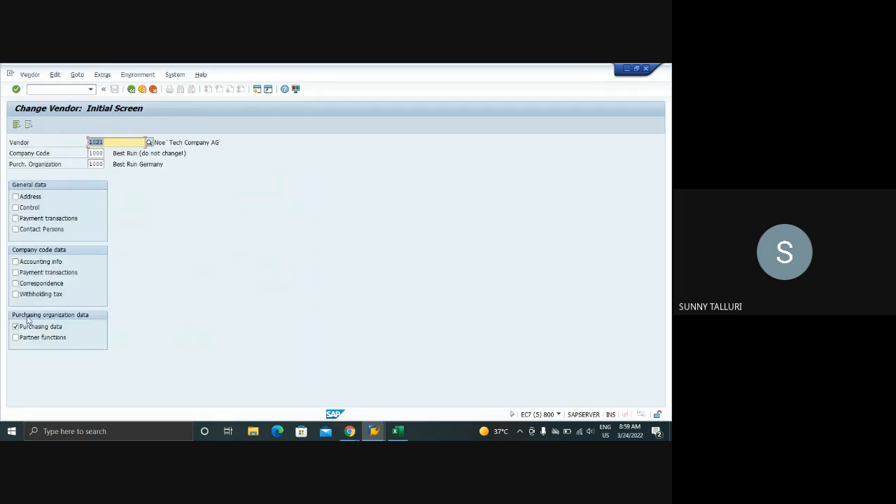
key(Return)
scroll(28, 336, down, 1)
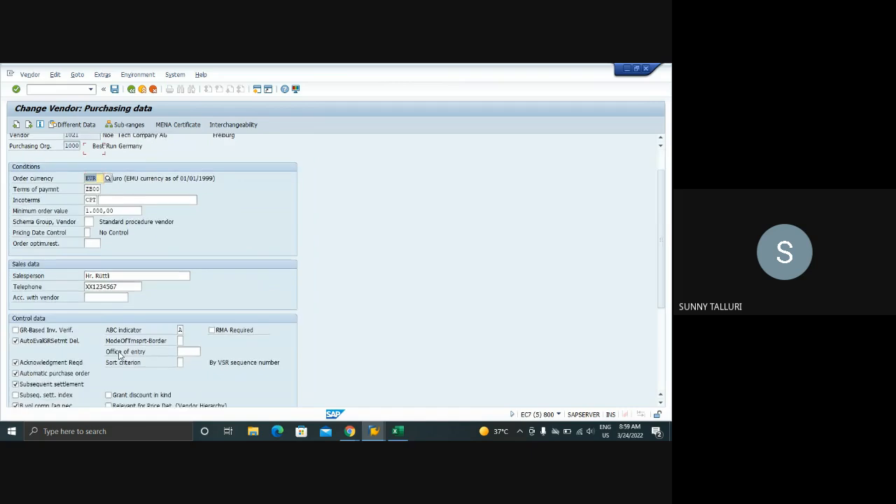
click(131, 91)
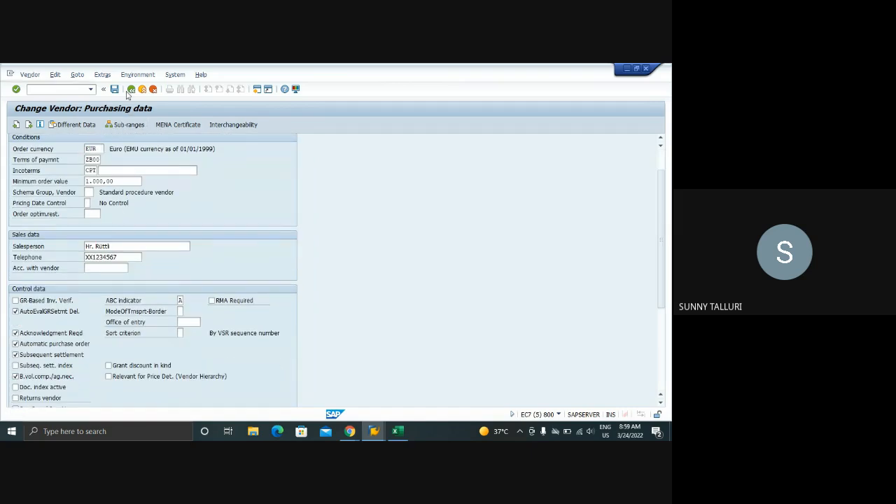
click(153, 90)
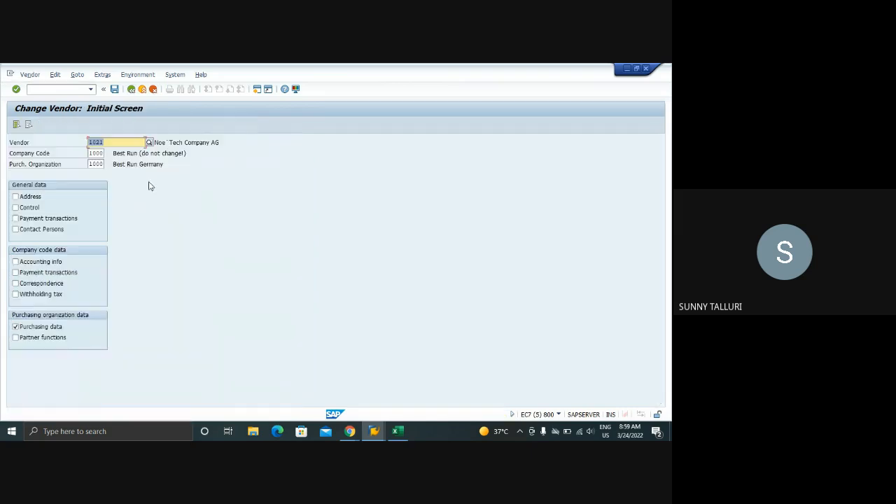
click(130, 89)
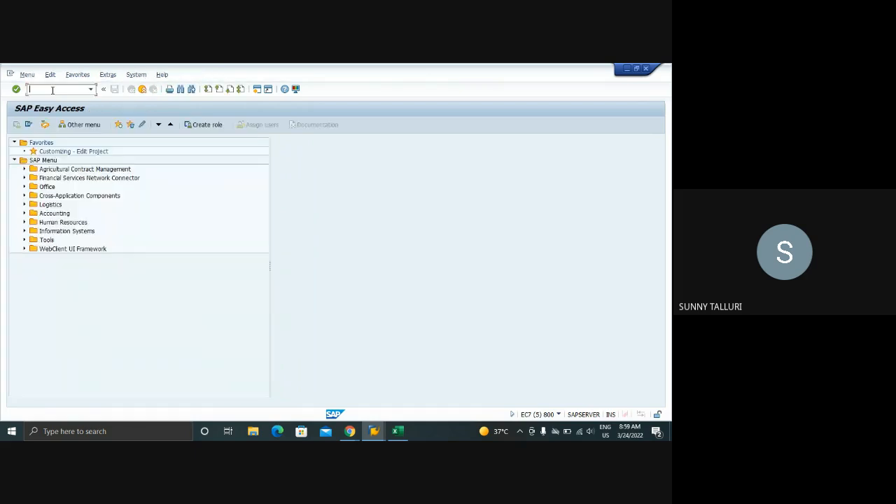
Leave the planned order display, close the old automatic purchase order creation session and exit the purchase requisition display
click(374, 429)
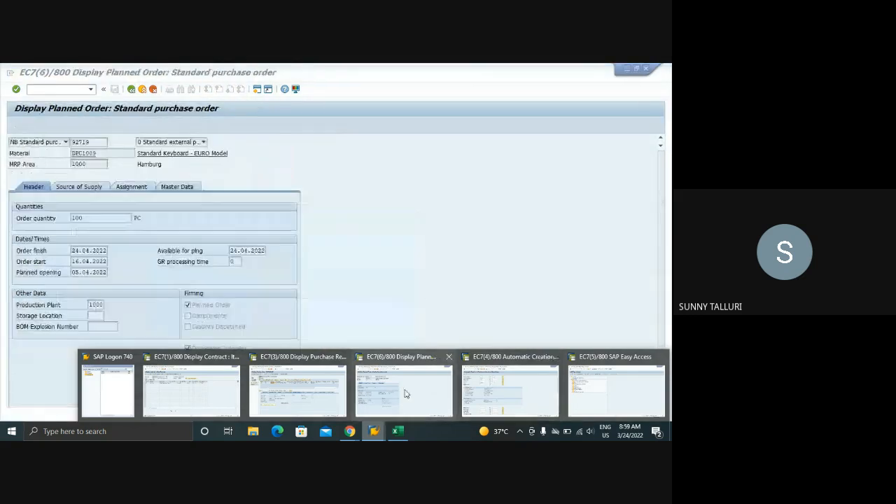
click(413, 389)
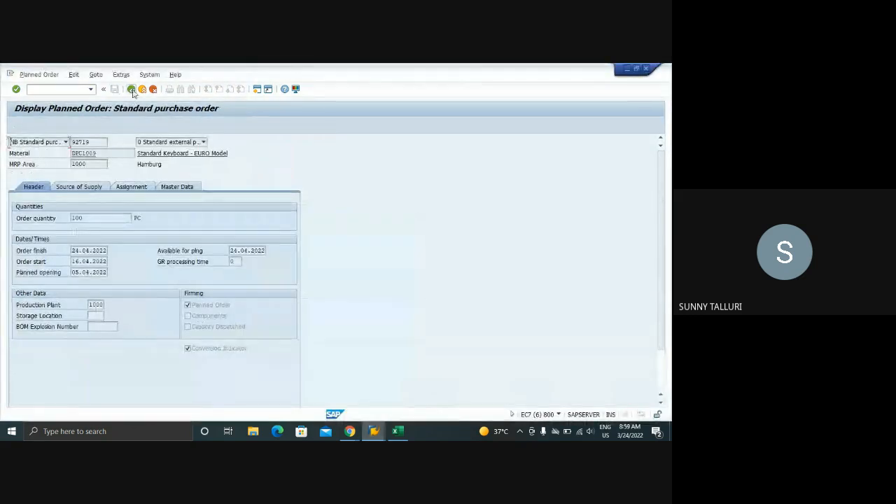
click(130, 89)
click(374, 432)
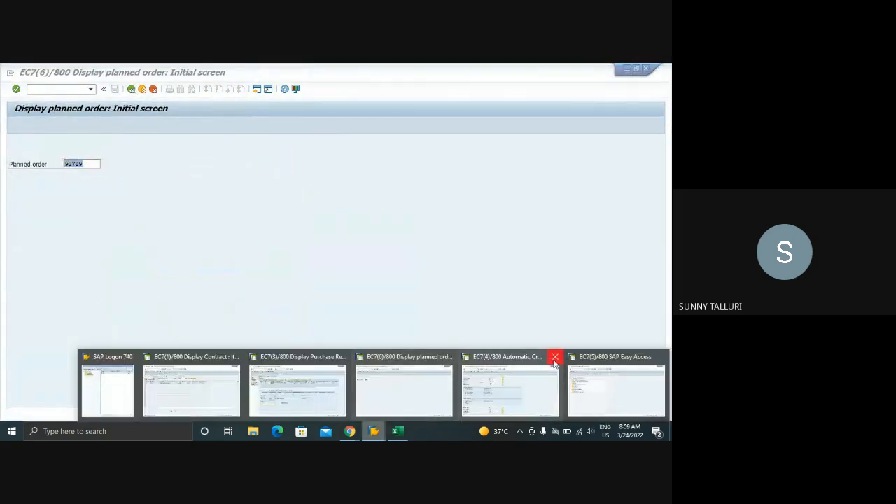
click(555, 357)
click(343, 392)
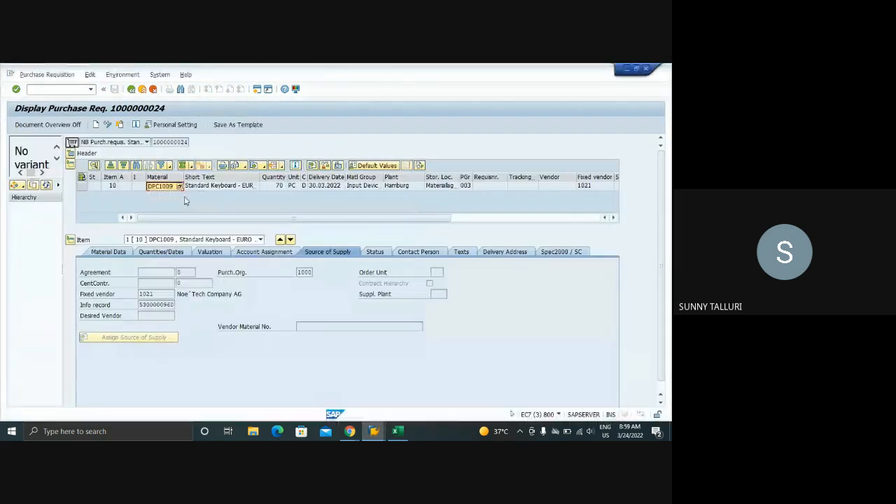
click(130, 89)
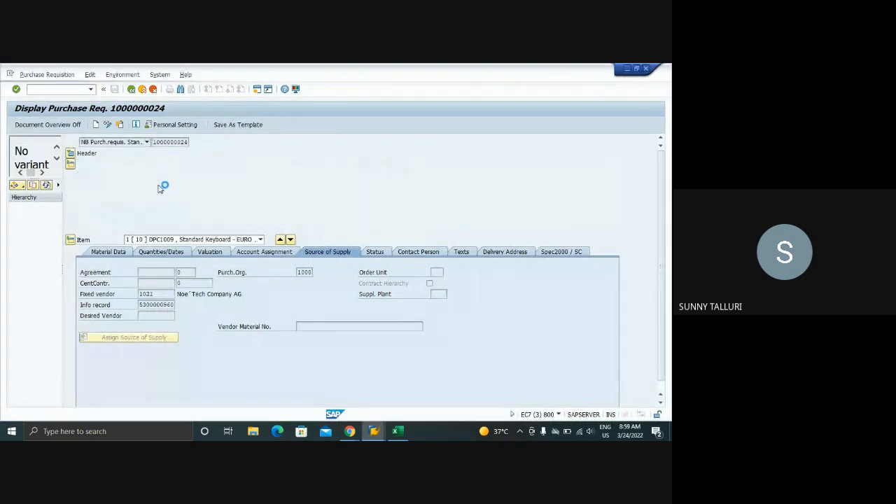
Open the stock/requirements list with MD04 for DPC1009 in plant 1000 and view the element details of the 24.04.2022 purchase requisition
click(374, 432)
click(429, 388)
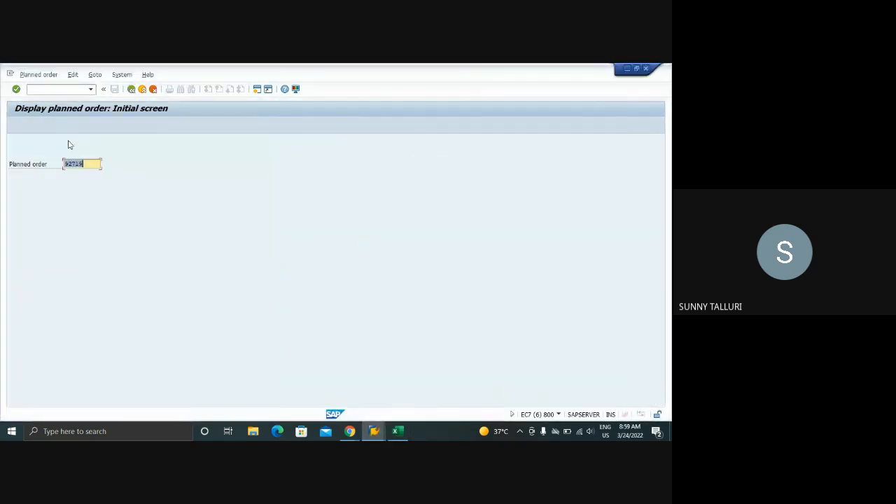
click(49, 89)
text(/NM)
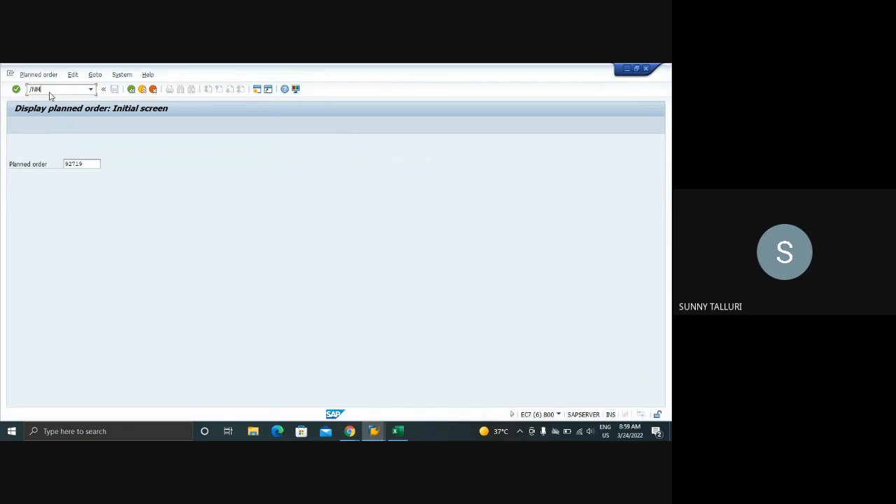
text(D04)
key(Return)
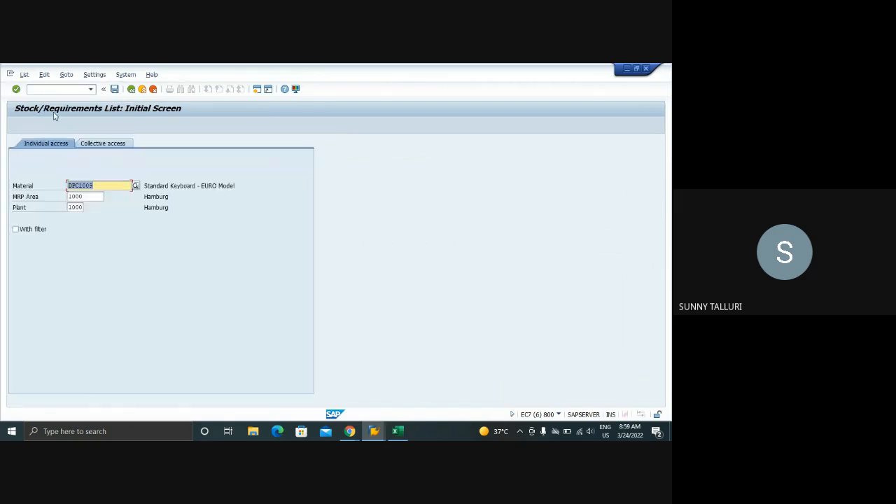
key(Return)
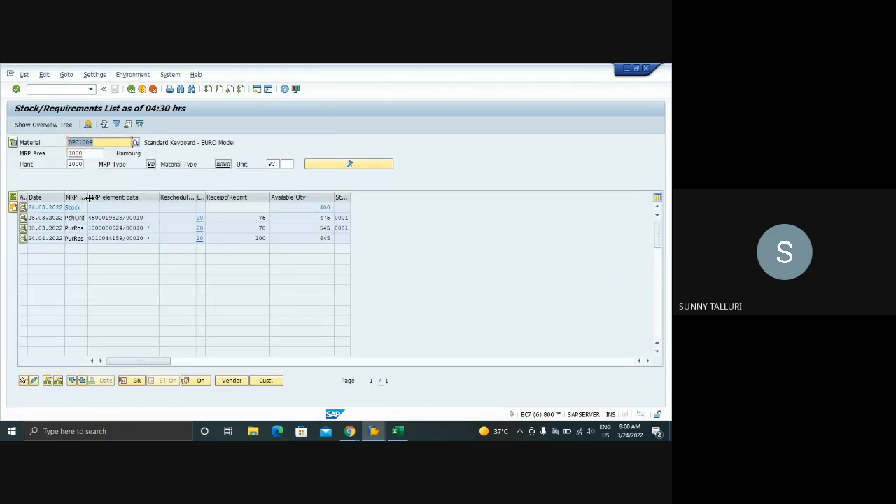
click(23, 238)
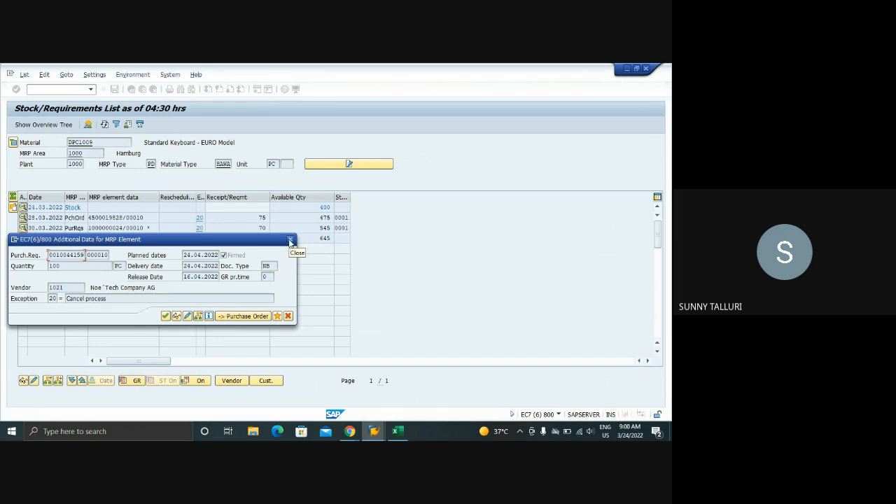
click(290, 240)
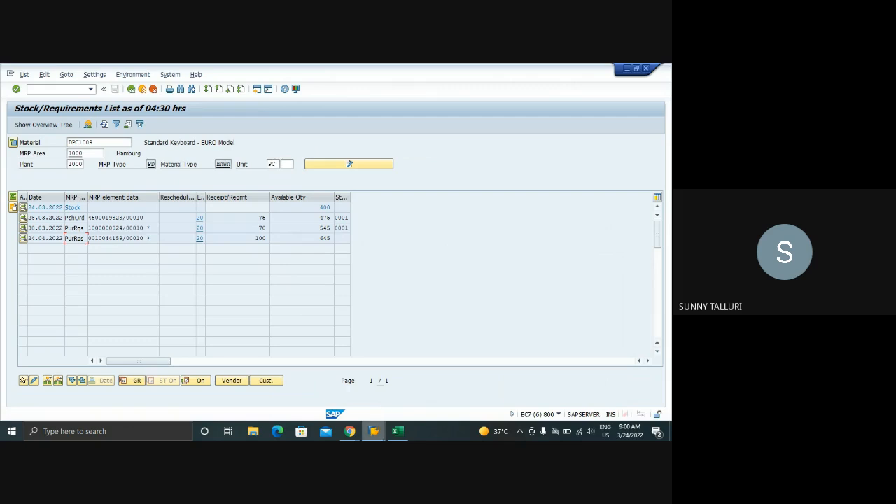
Start ME59N from the SAP Easy Access session and load the variant TEST ME59N into the selection criteria
click(374, 431)
click(549, 387)
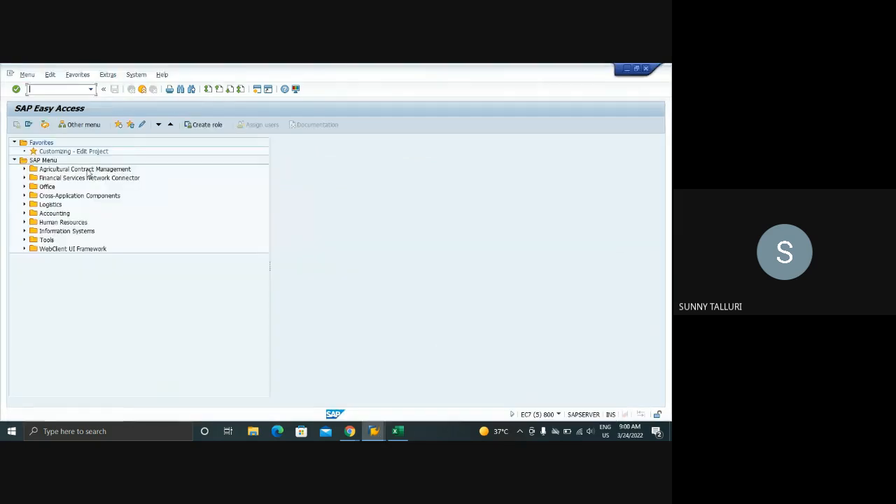
text(ME59N)
key(Return)
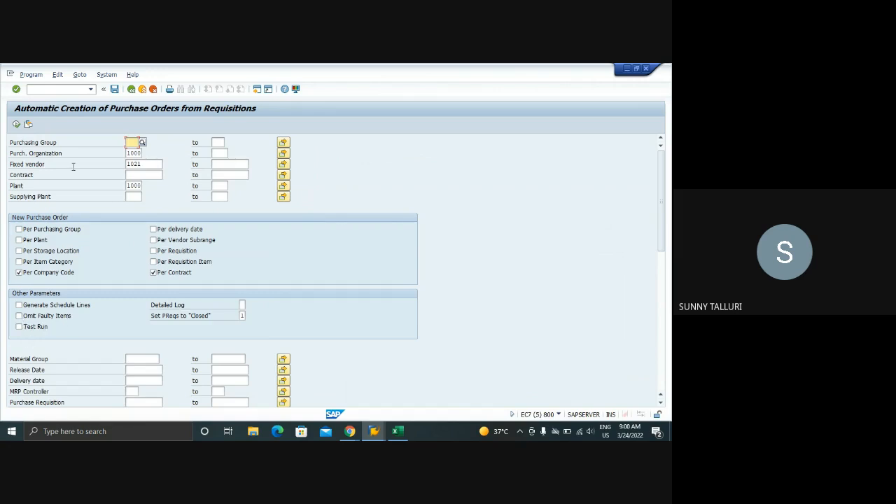
click(29, 124)
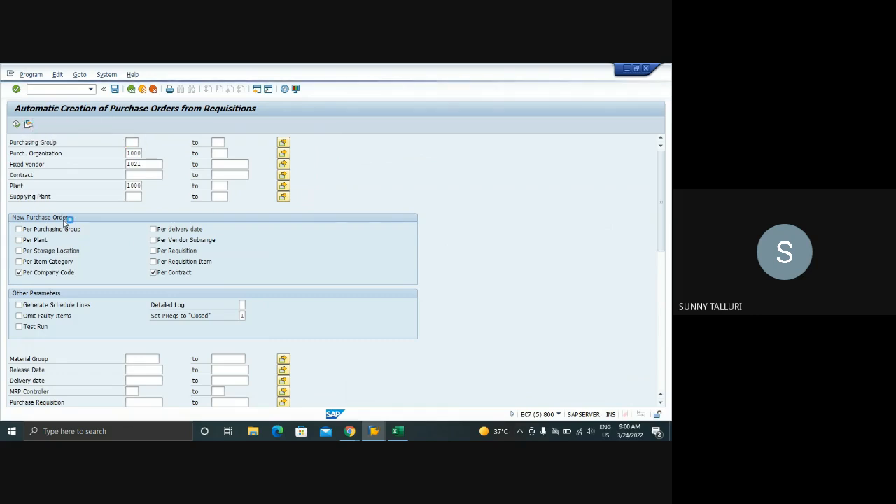
double_click(66, 299)
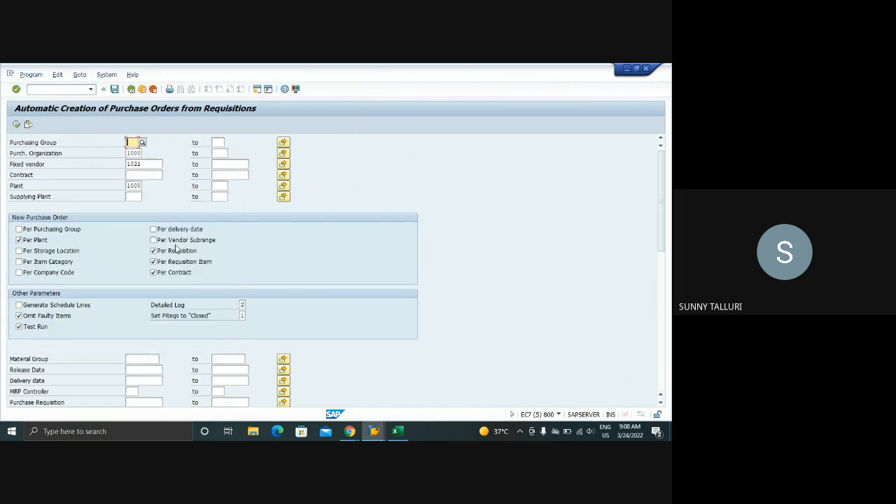
scroll(178, 249, down, 3)
Display the 30.03.2022 purchase requisition from the stock/requirements list, check its source of supply and return to the list
mouse_move(374, 430)
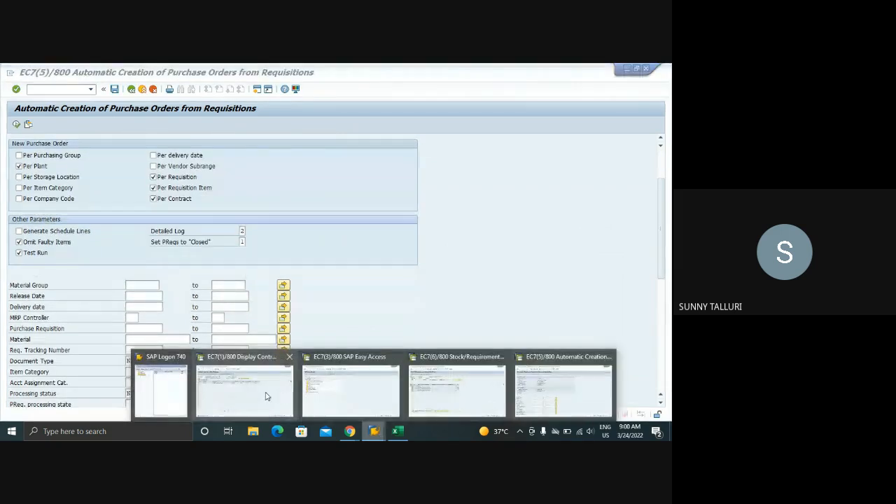
click(264, 394)
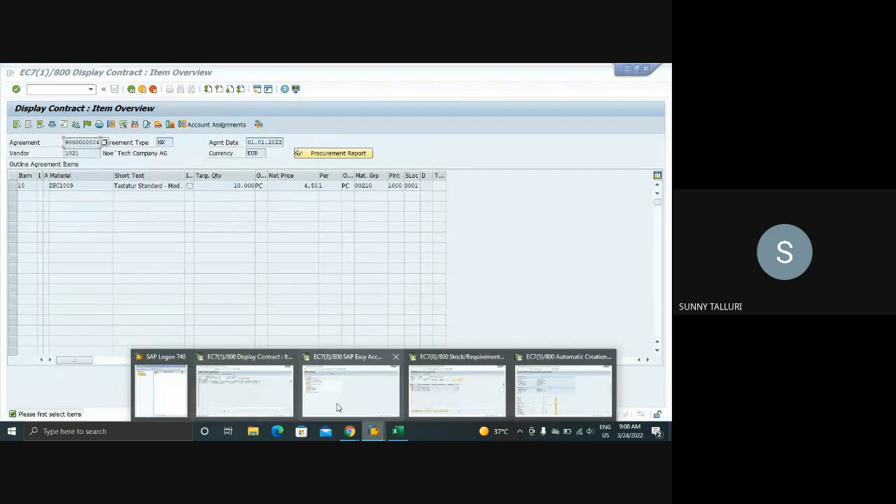
click(423, 391)
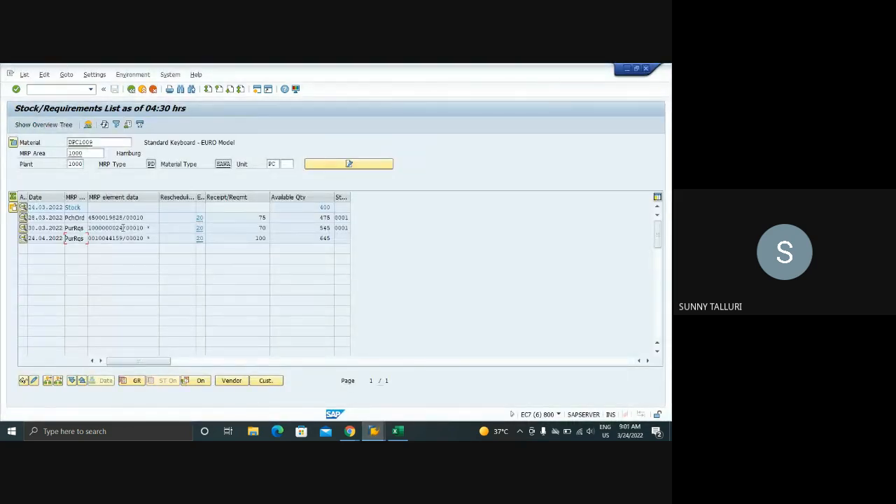
double_click(115, 228)
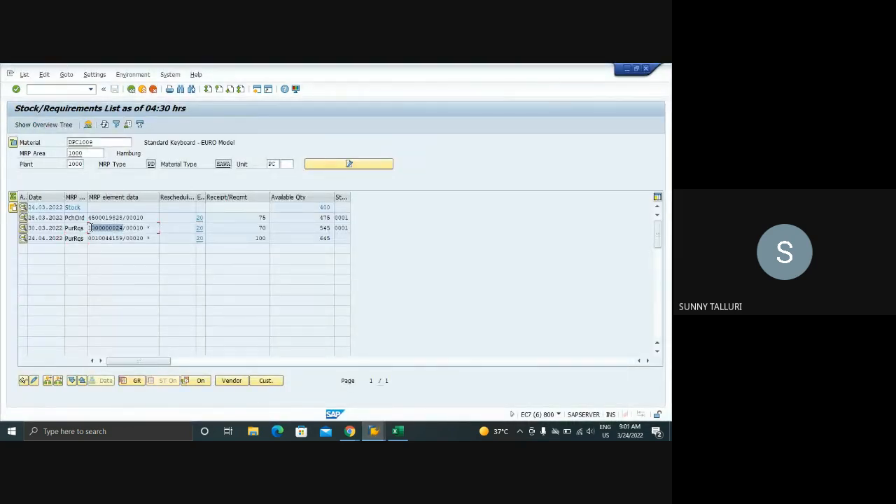
click(23, 228)
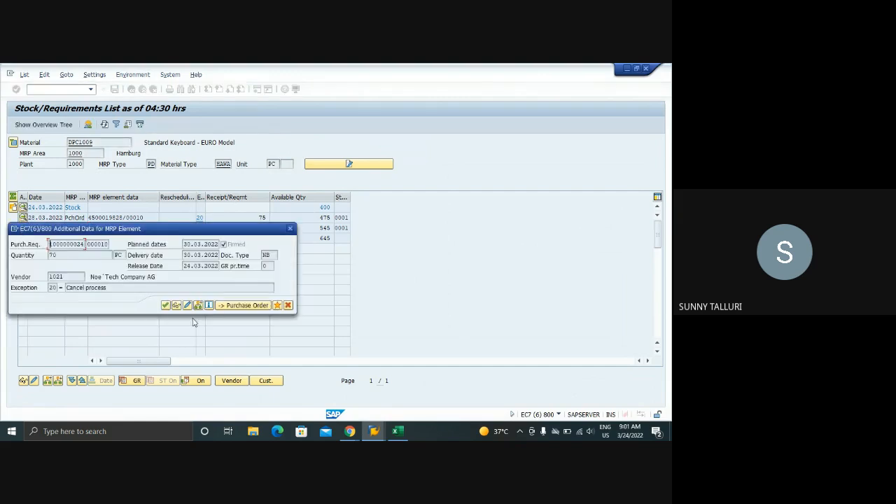
click(175, 306)
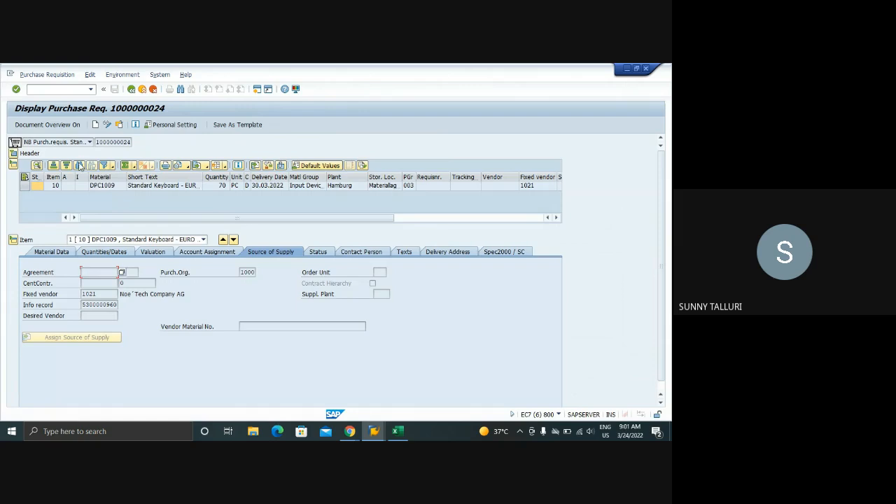
click(131, 89)
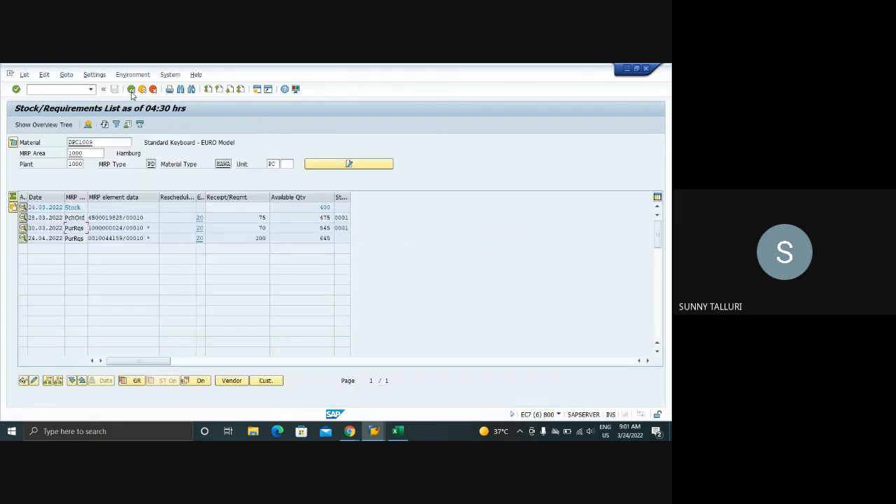
click(374, 430)
click(546, 393)
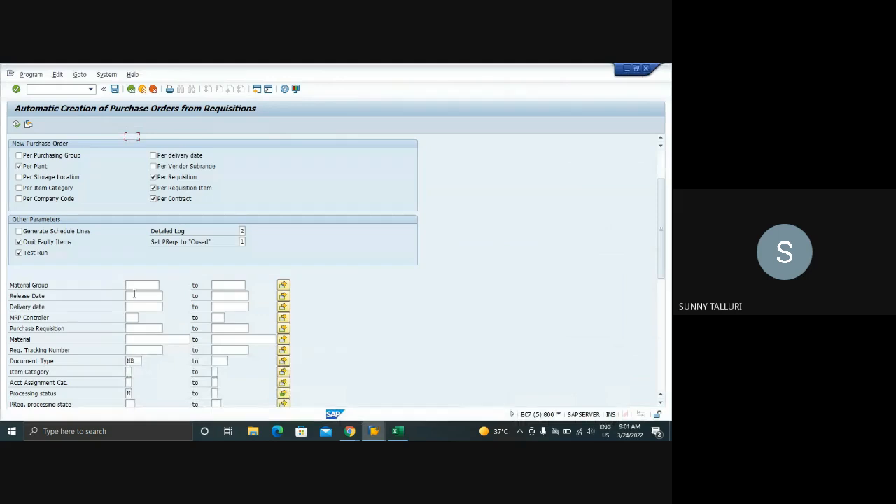
click(374, 431)
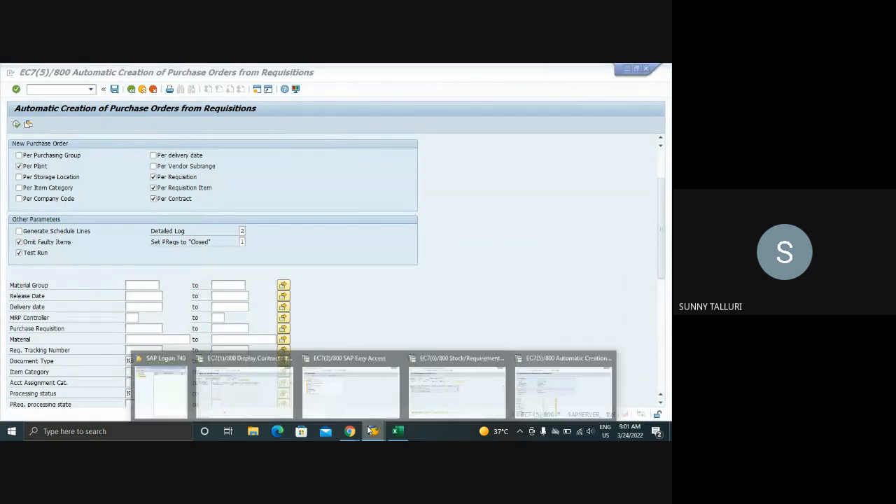
click(281, 394)
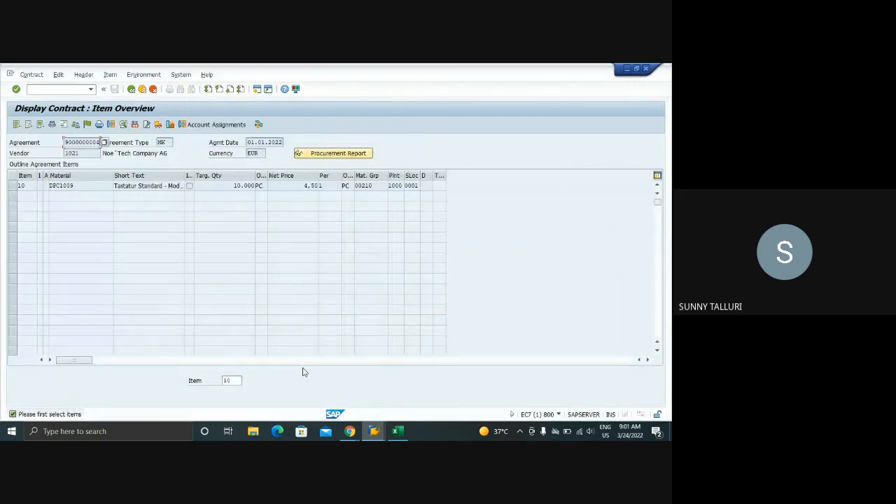
click(374, 432)
click(353, 385)
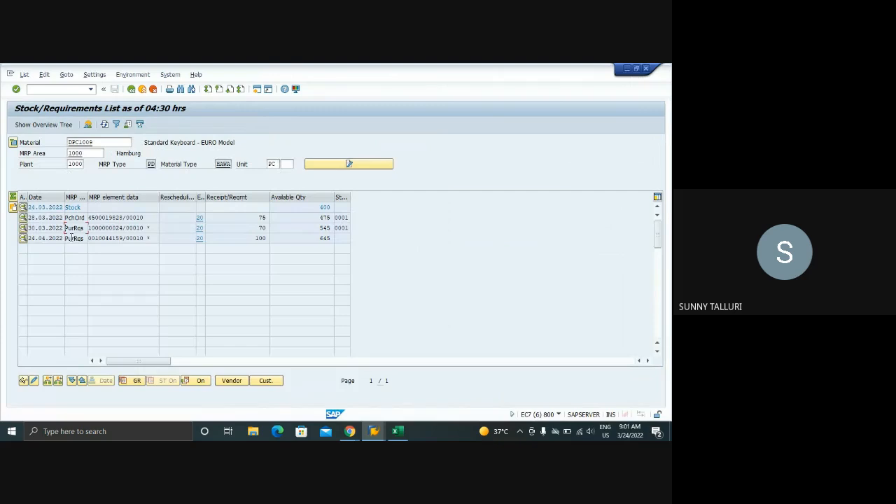
Copy the 24.04.2022 purchase requisition's number from the stock/requirements list into the Purchase Requisition criterion of ME59N
drag(123, 239, 89, 239)
key(ctrl+c)
click(374, 431)
click(531, 392)
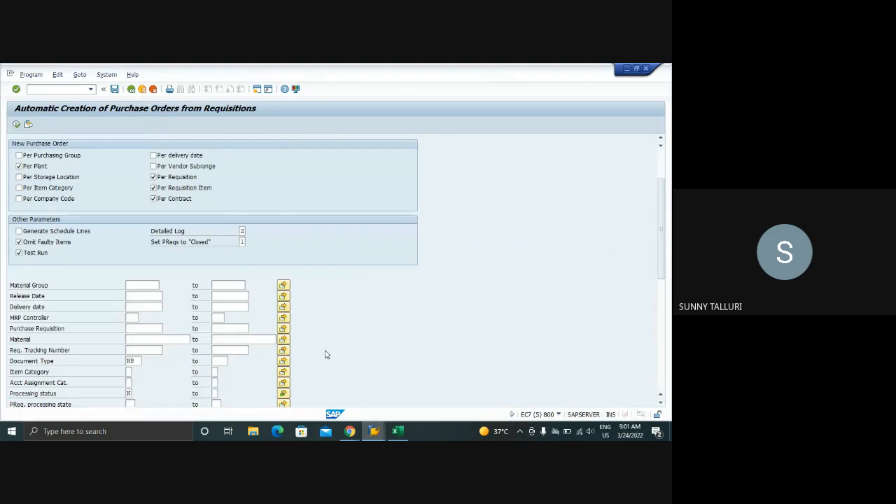
scroll(126, 311, down, 1)
click(132, 322)
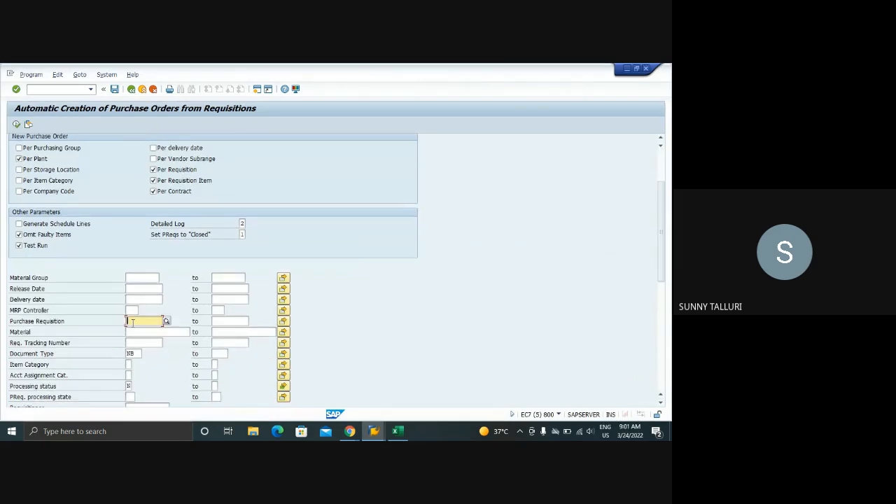
key(ctrl+v)
Execute the automatic purchase order creation with Test Run turned off, check the requisition in the stock/requirements list and return to the result log
click(20, 245)
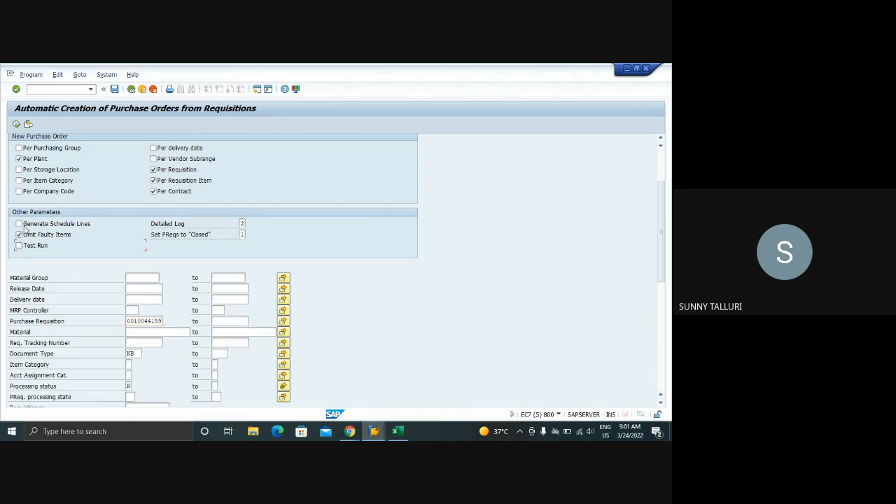
click(15, 125)
click(396, 433)
mouse_move(378, 433)
click(423, 396)
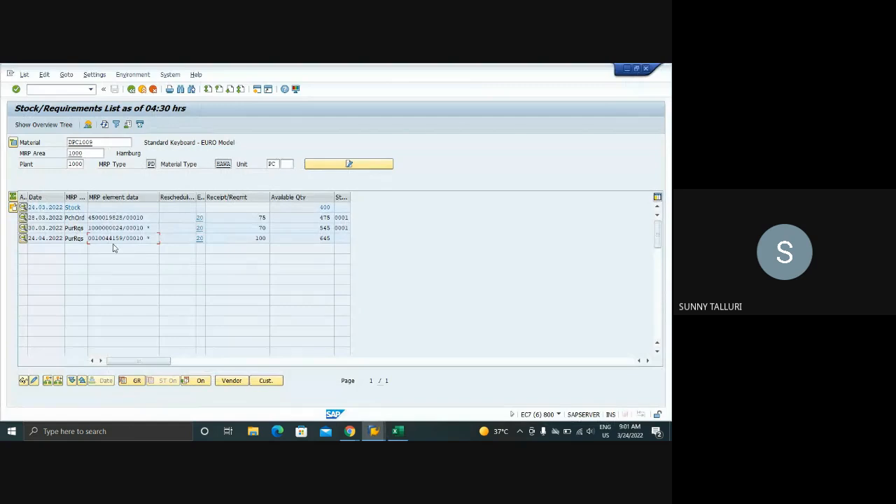
mouse_move(374, 431)
click(560, 392)
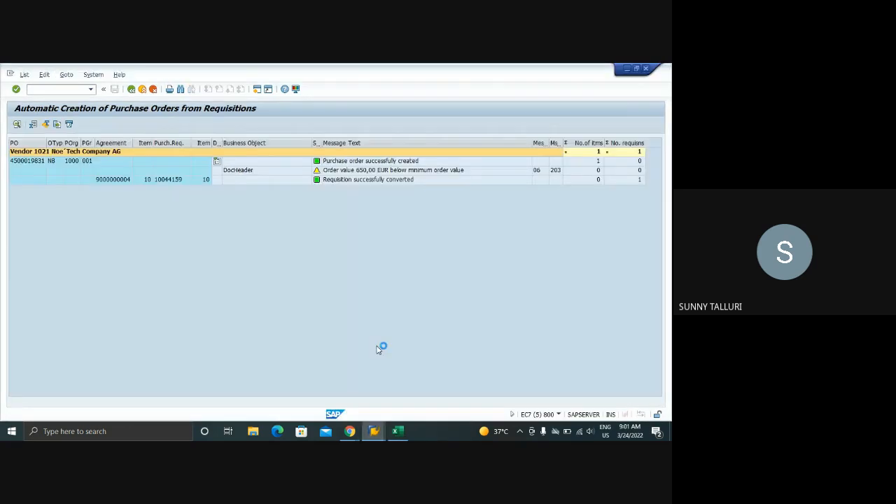
Check the new purchase order in the ME59N result log, then refresh the stock/requirements list for DPC1009
click(21, 163)
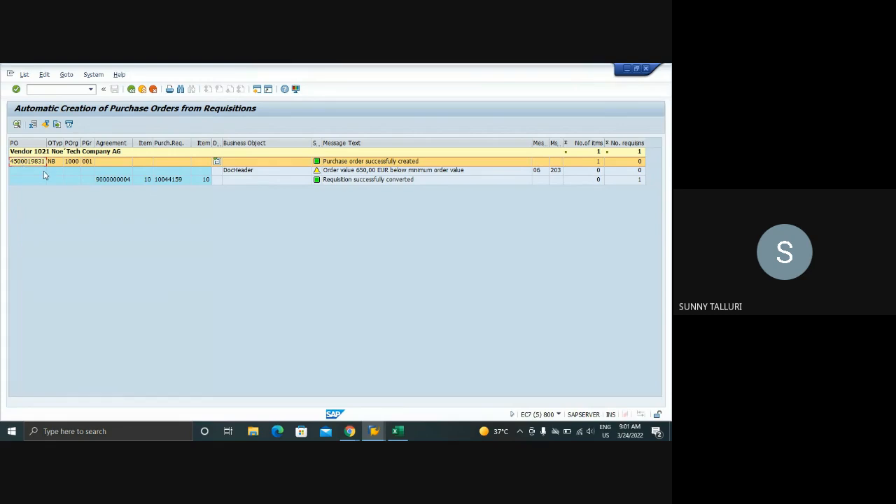
mouse_move(378, 427)
click(435, 389)
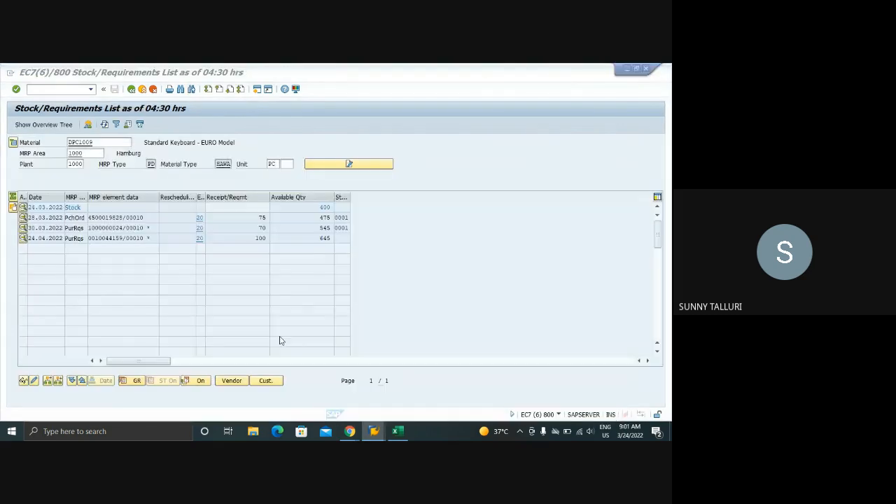
click(111, 242)
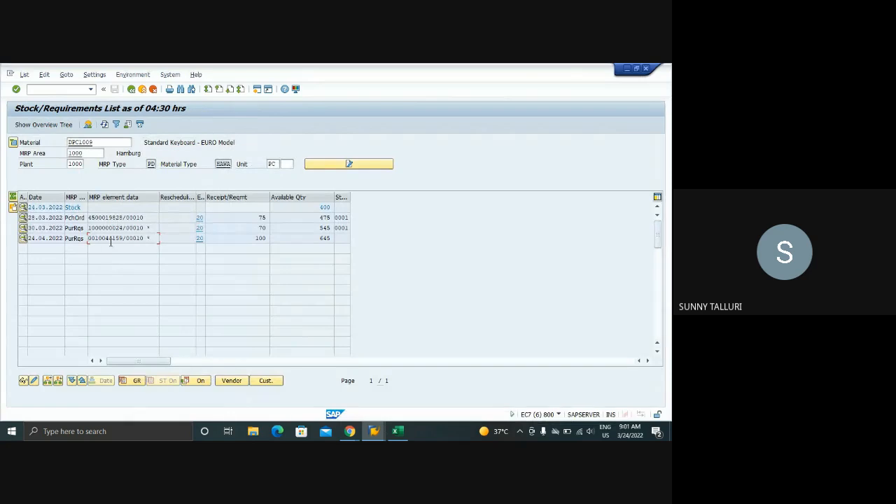
click(105, 124)
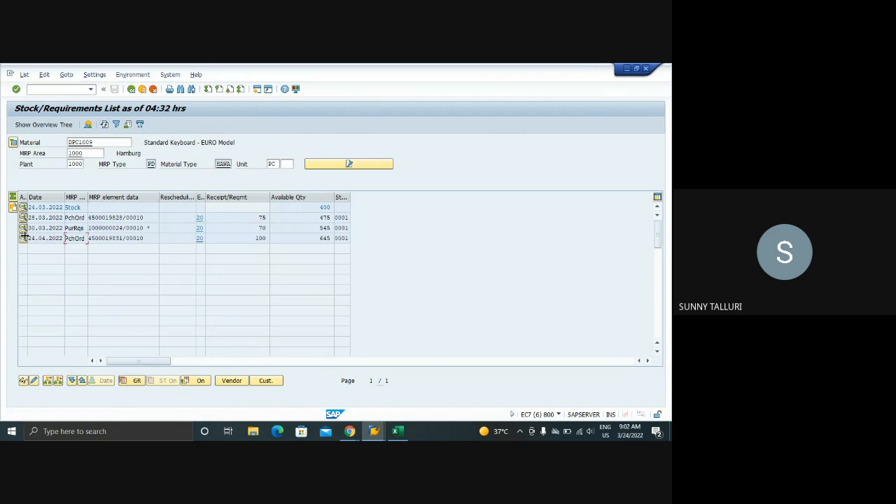
Open the details of the 24.04.2022 MRP element in the stock/requirements list and display its purchase order
click(23, 238)
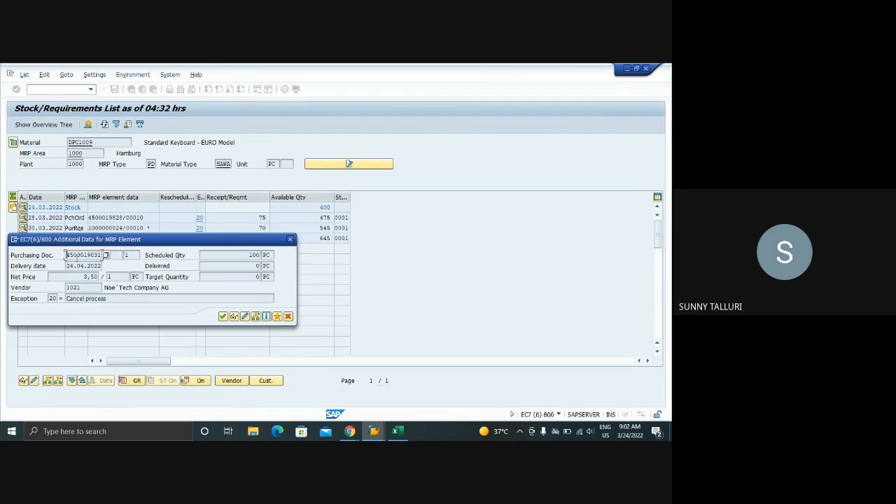
drag(68, 255, 142, 259)
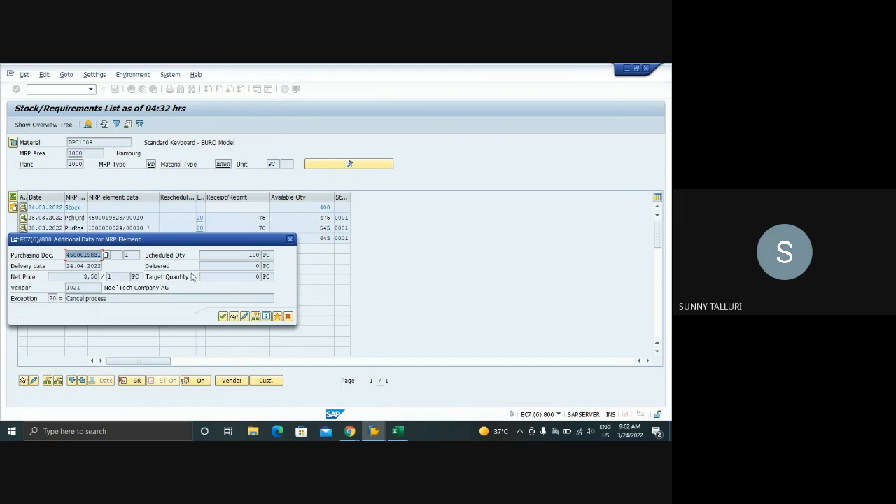
click(234, 316)
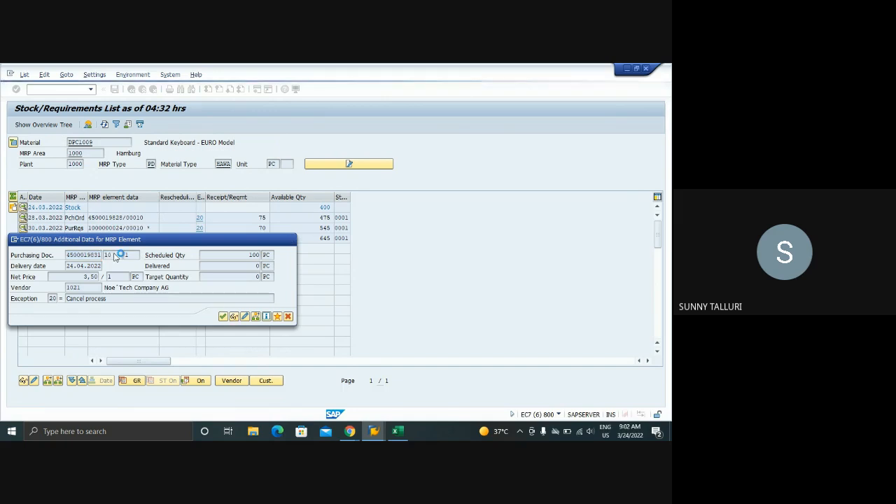
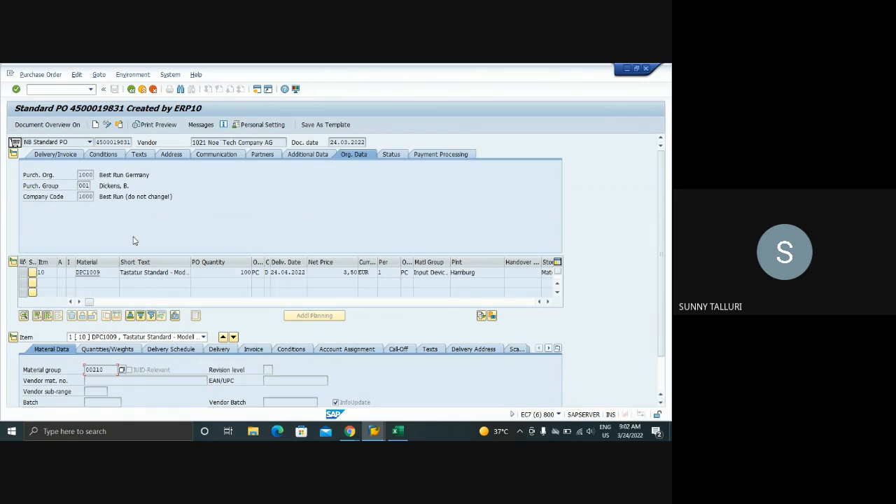
Examine the info record, purchase requisition and outline agreement columns in the item overview of the purchase order
click(548, 303)
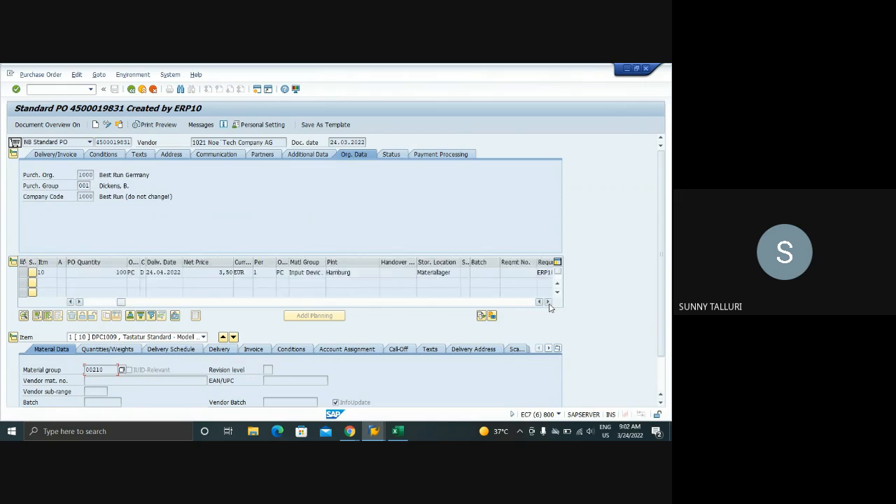
click(549, 302)
click(548, 302)
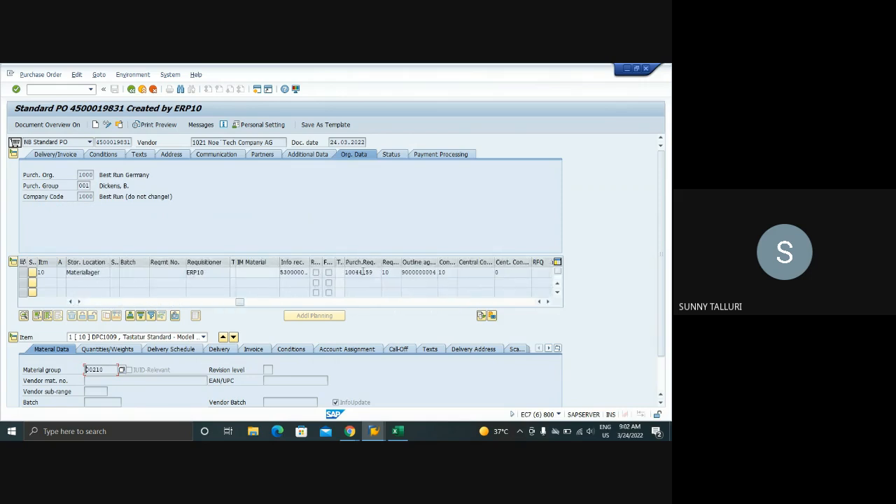
click(292, 260)
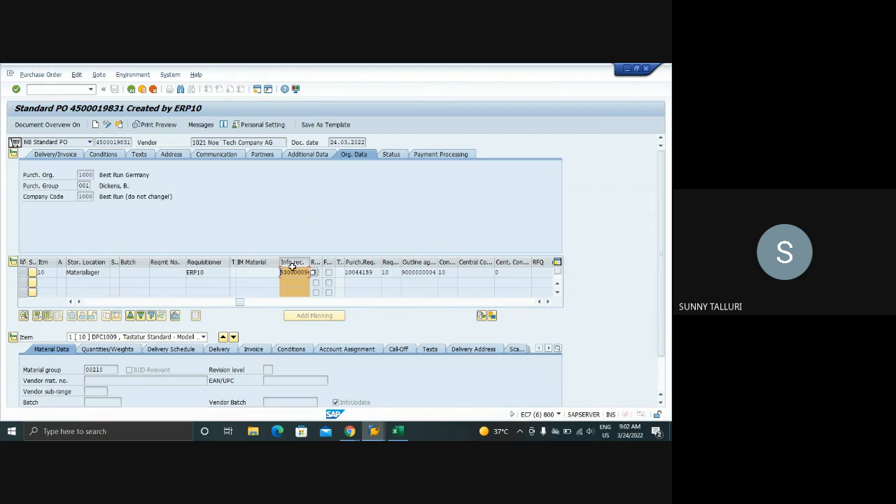
click(292, 260)
drag(239, 303, 90, 303)
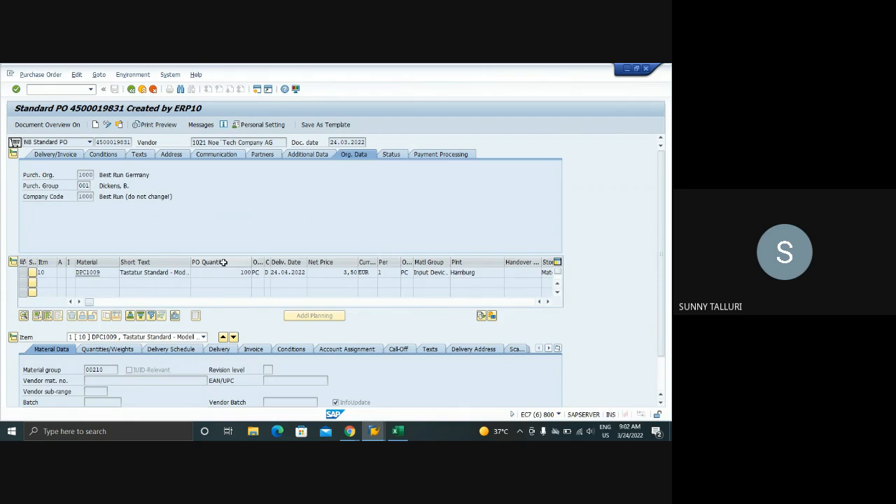
click(371, 358)
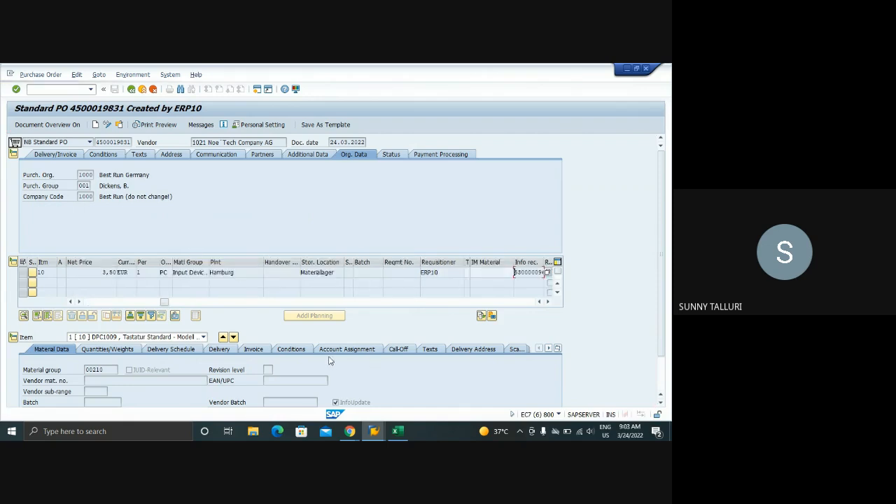
click(77, 302)
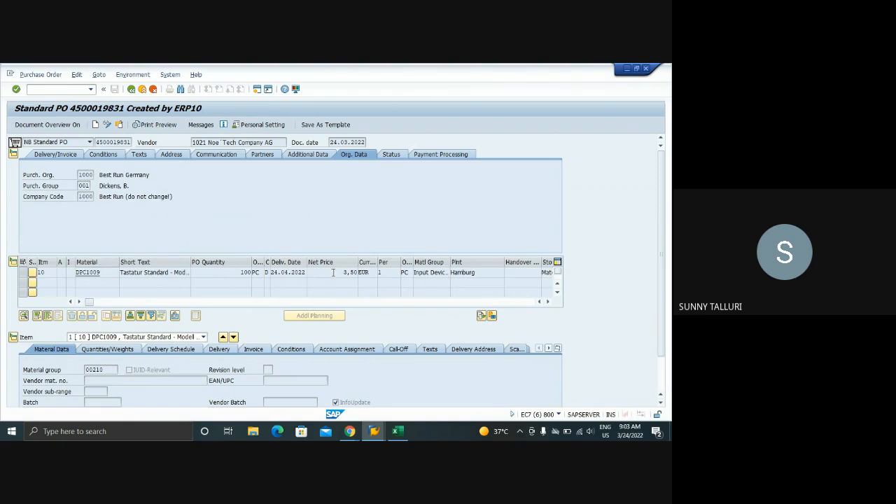
click(548, 302)
click(549, 302)
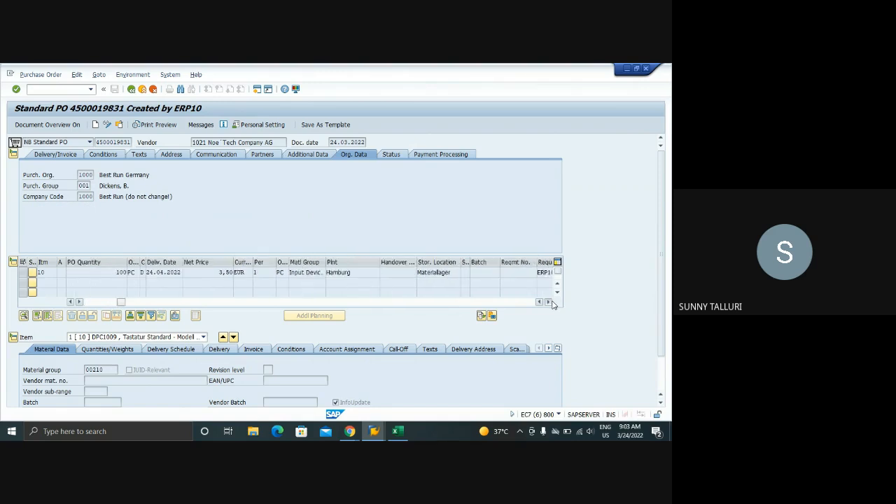
click(549, 302)
click(549, 302)
click(550, 302)
click(549, 302)
click(550, 302)
drag(177, 302, 97, 301)
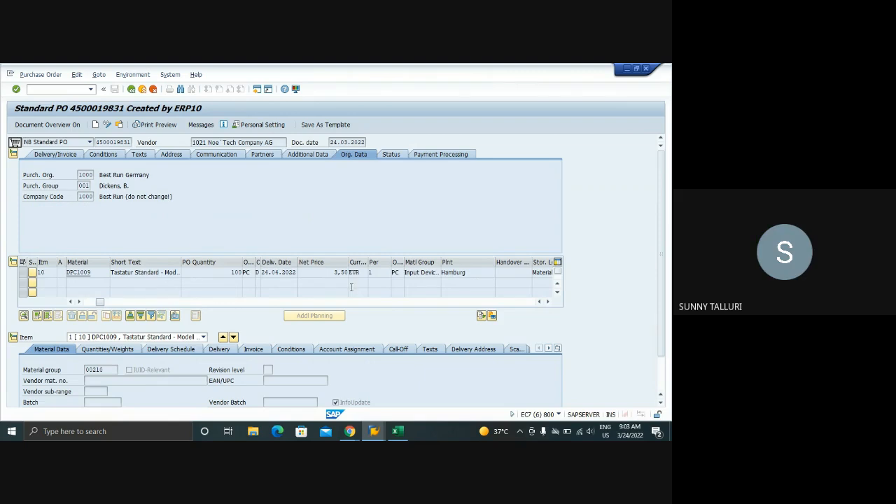
Switch to the session displaying the contract and exit it back to the SAP Easy Access screen
click(374, 430)
click(257, 388)
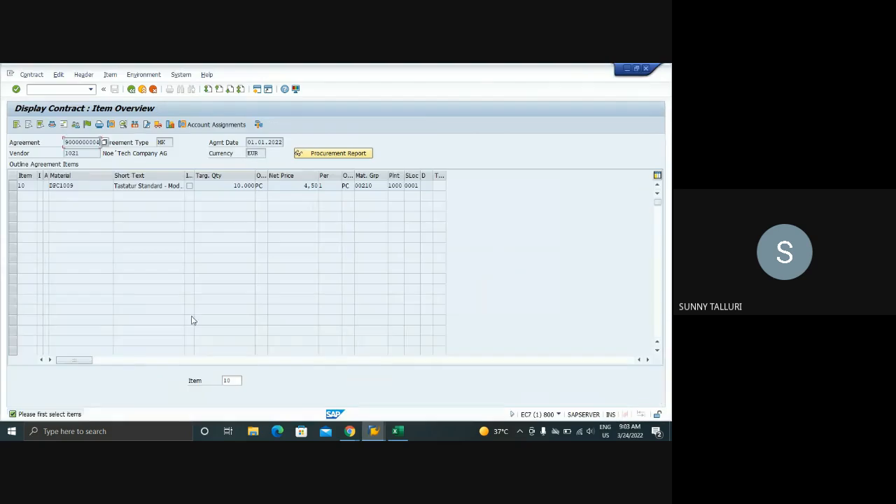
click(376, 431)
click(238, 390)
click(131, 89)
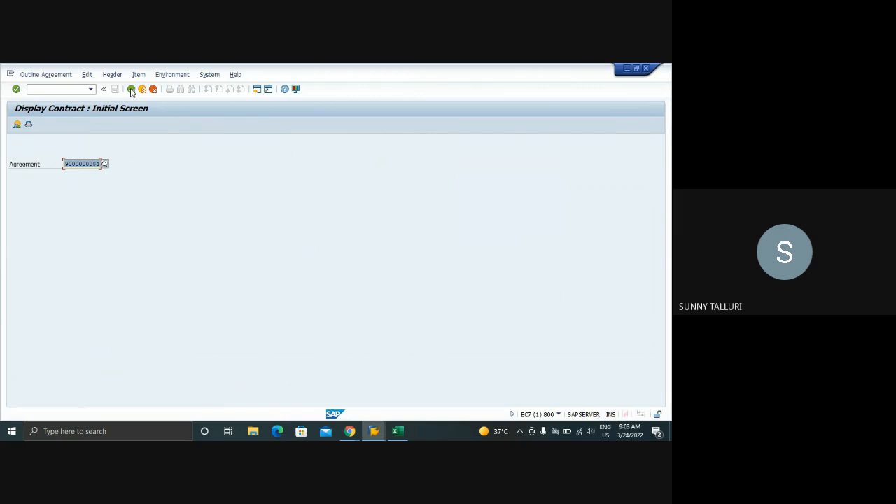
click(131, 89)
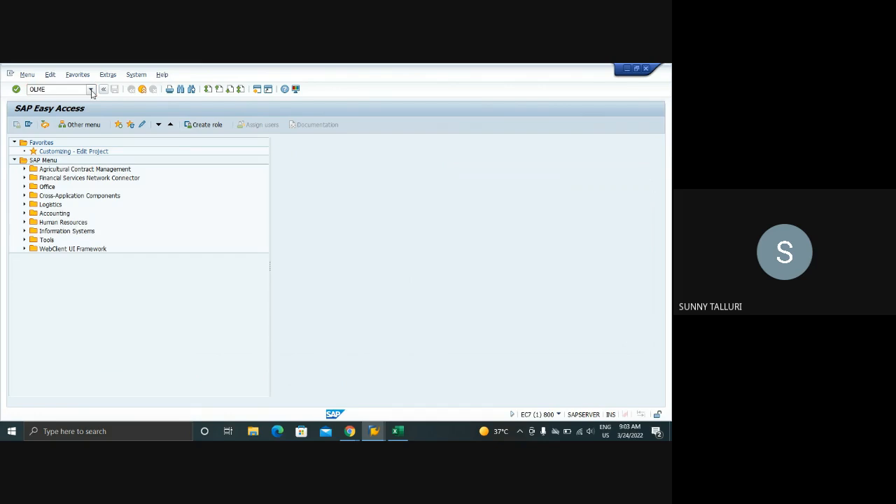
Open the purchasing customizing with transaction OLME and expand the Purchase Requisition node
key(Return)
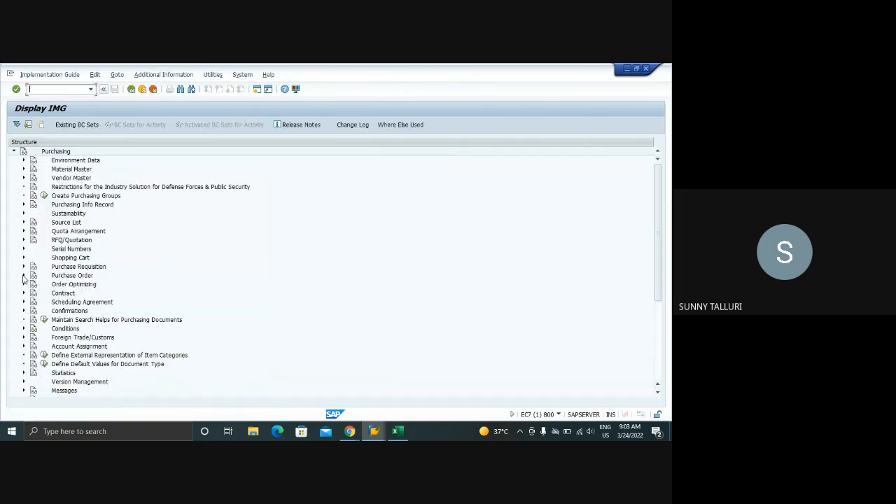
click(23, 267)
scroll(152, 282, down, 2)
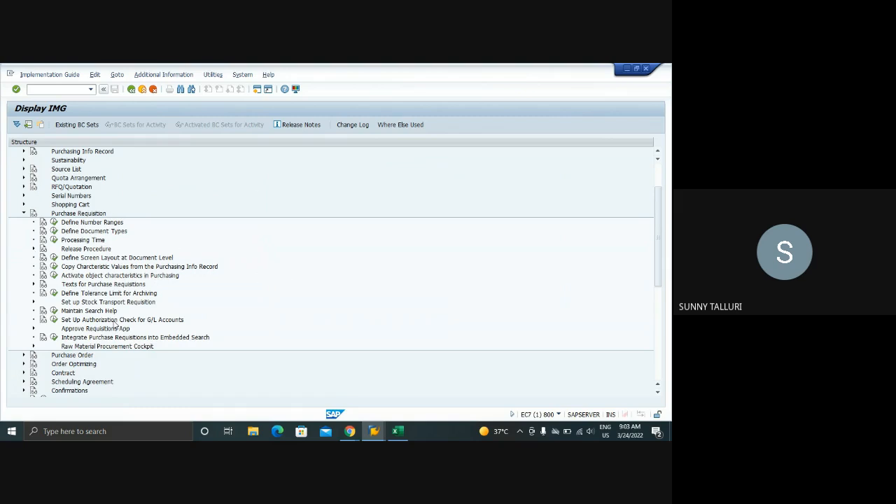
click(374, 432)
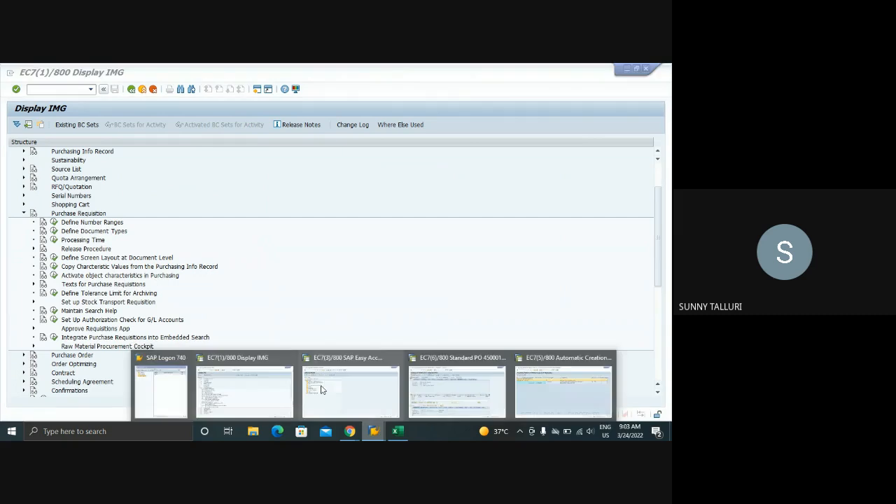
click(266, 383)
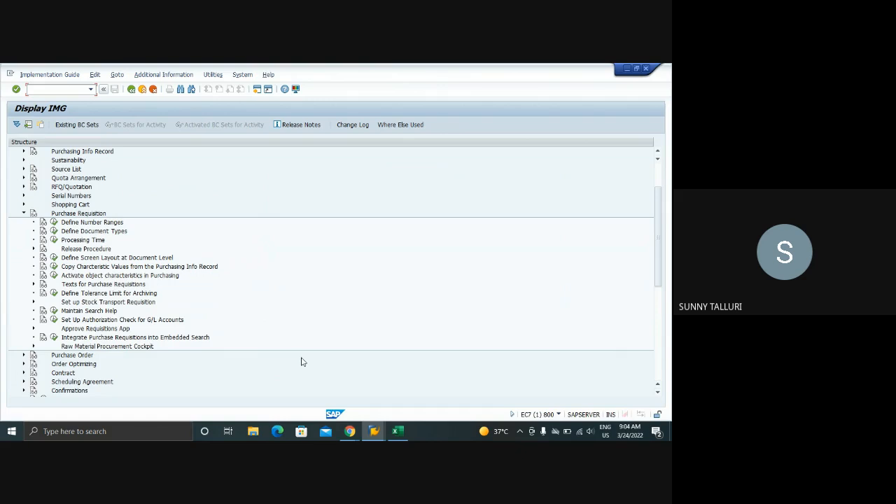
click(373, 430)
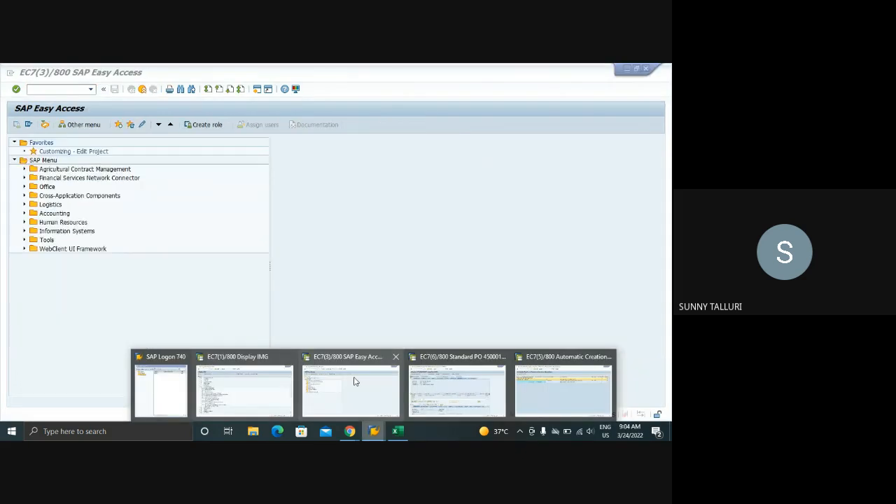
click(355, 382)
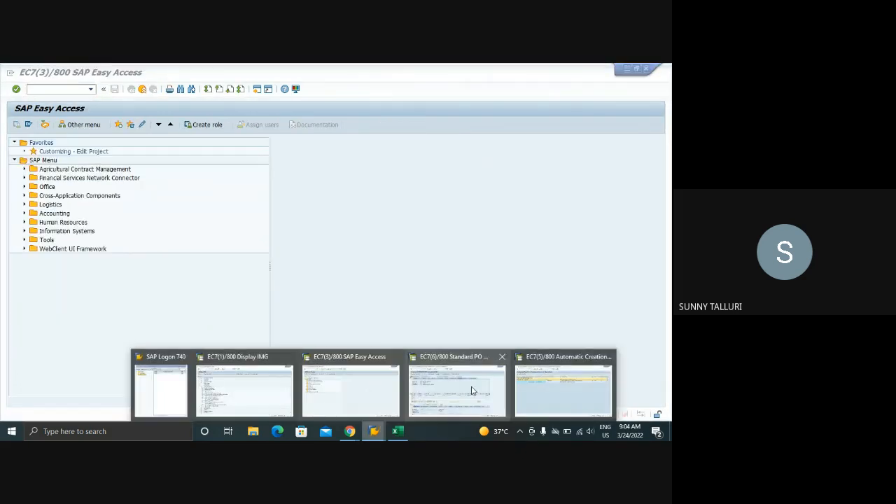
Switch to the Training workbook in Excel, enter AUTOMATIC in cell D15 of sheet 24.03.2022 and fit column D to its text
click(396, 432)
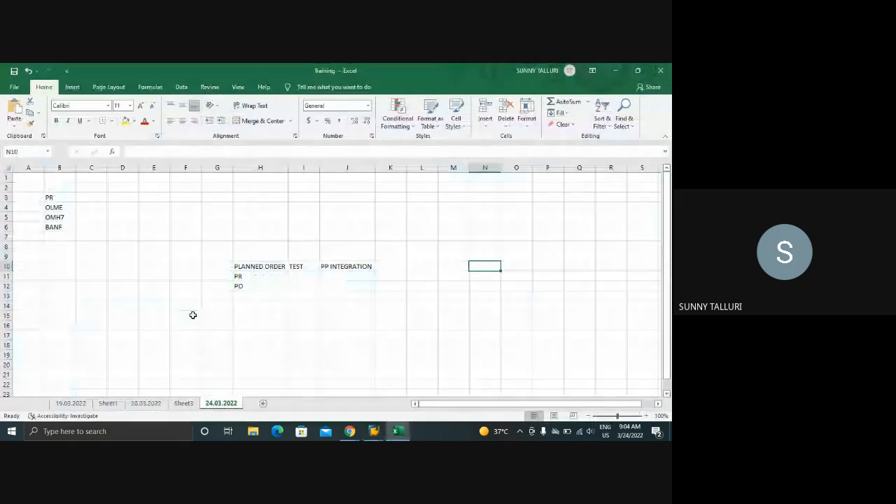
click(115, 313)
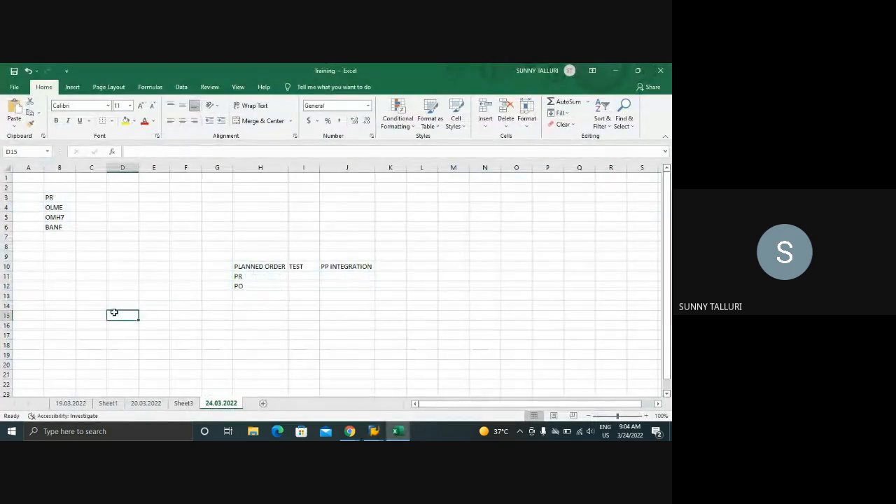
text(AUTOMATIC)
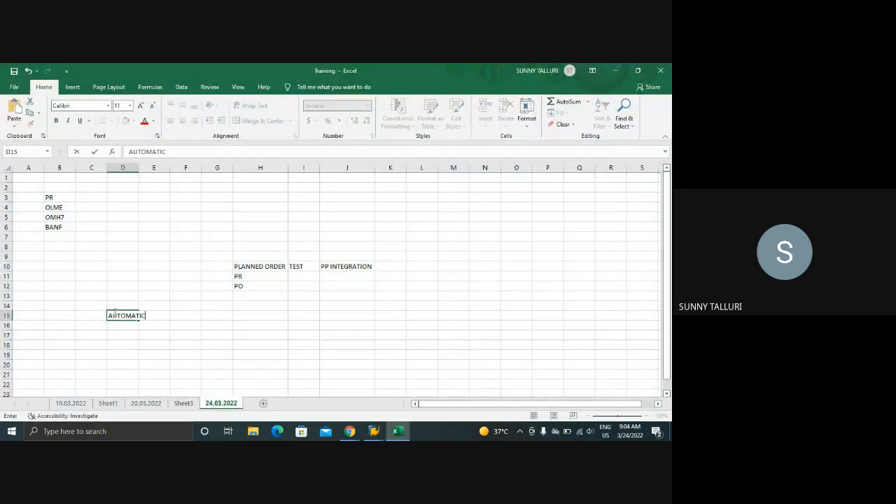
key(Return)
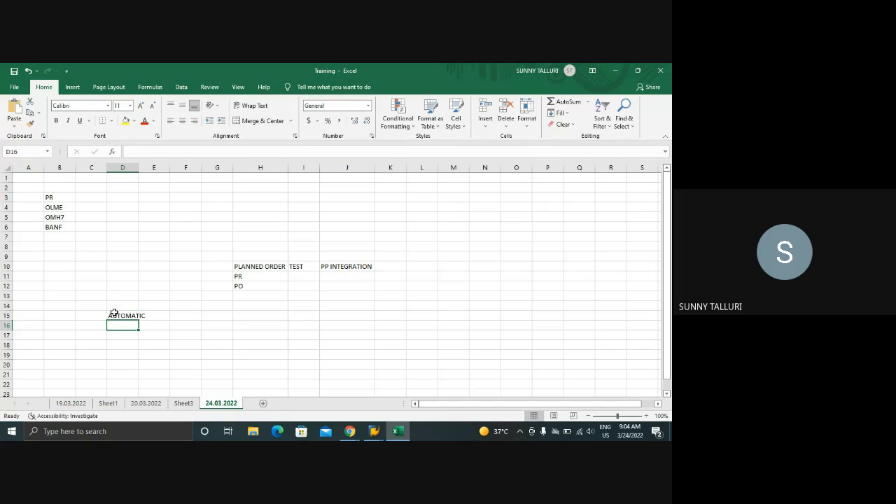
click(211, 314)
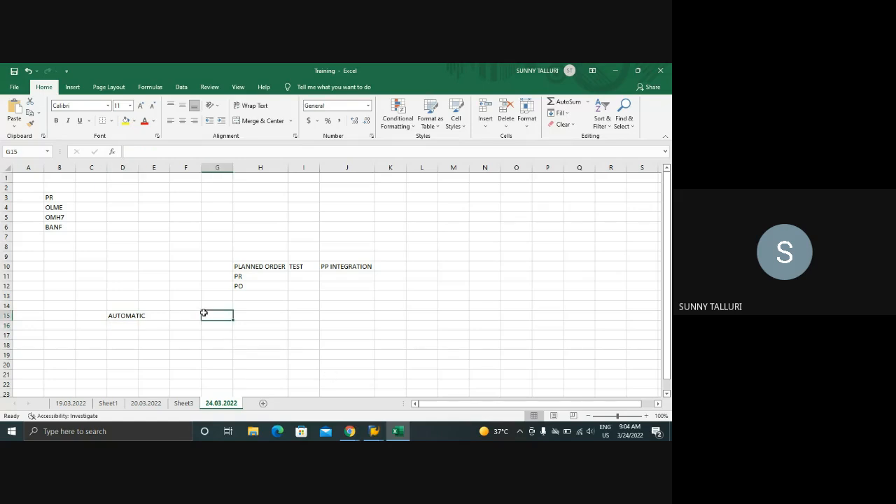
click(133, 316)
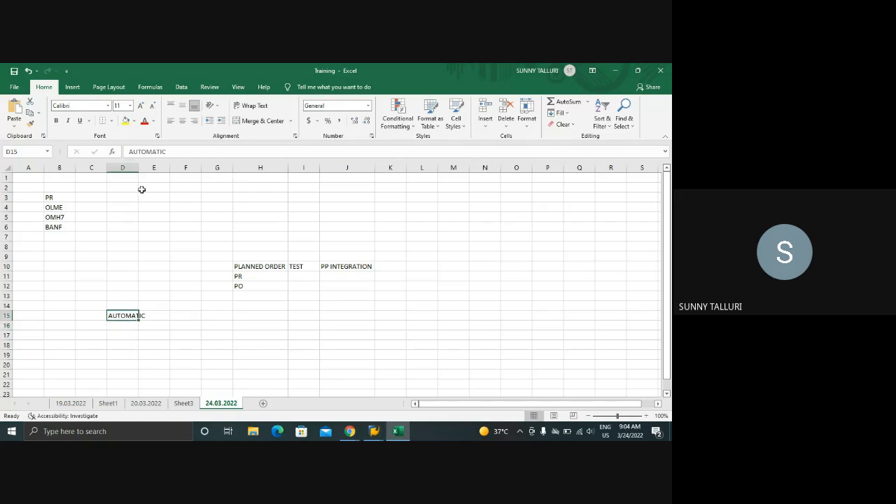
double_click(138, 168)
click(203, 313)
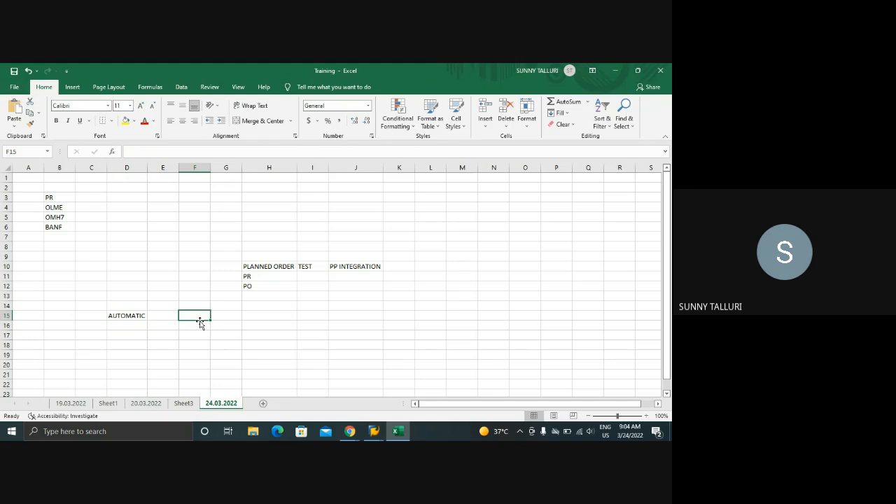
click(197, 326)
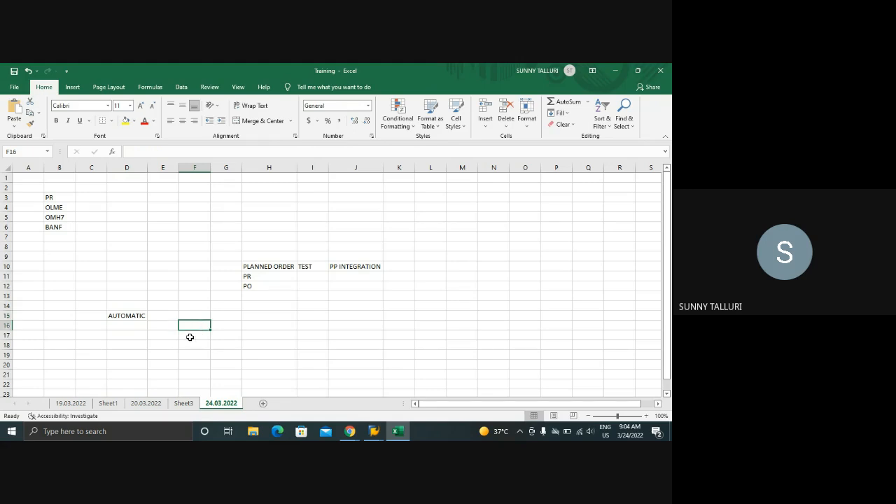
click(190, 338)
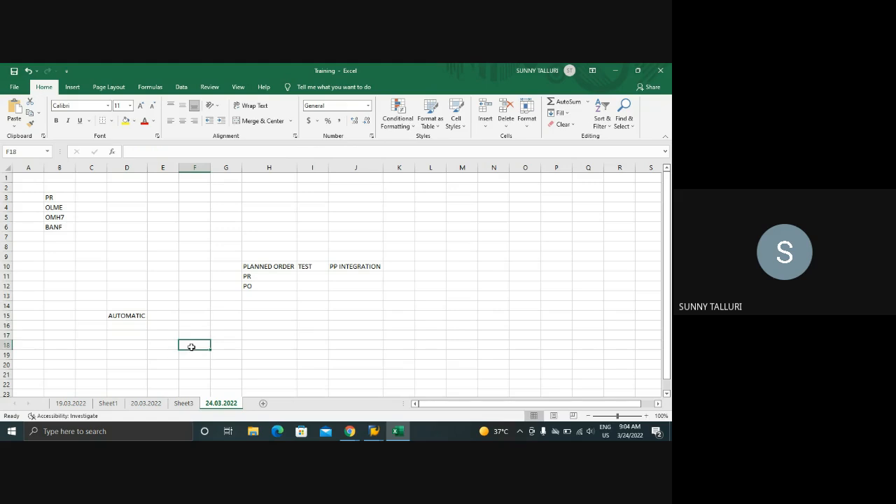
click(195, 315)
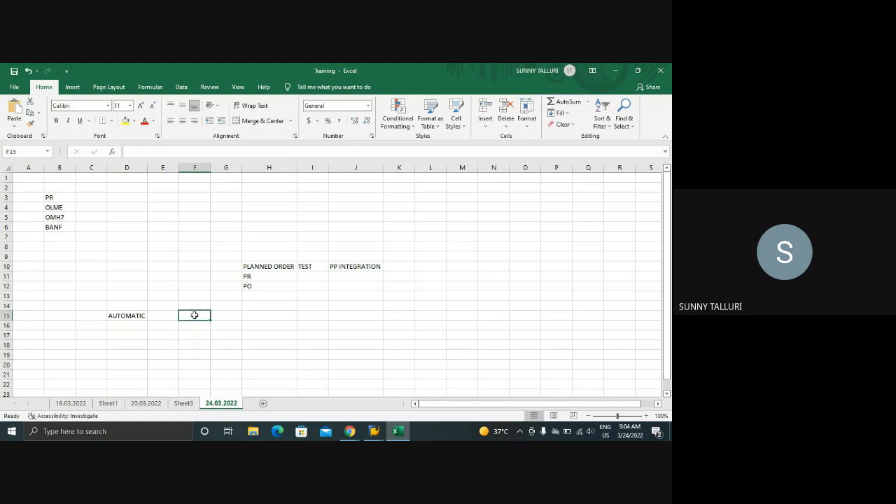
click(127, 317)
click(379, 304)
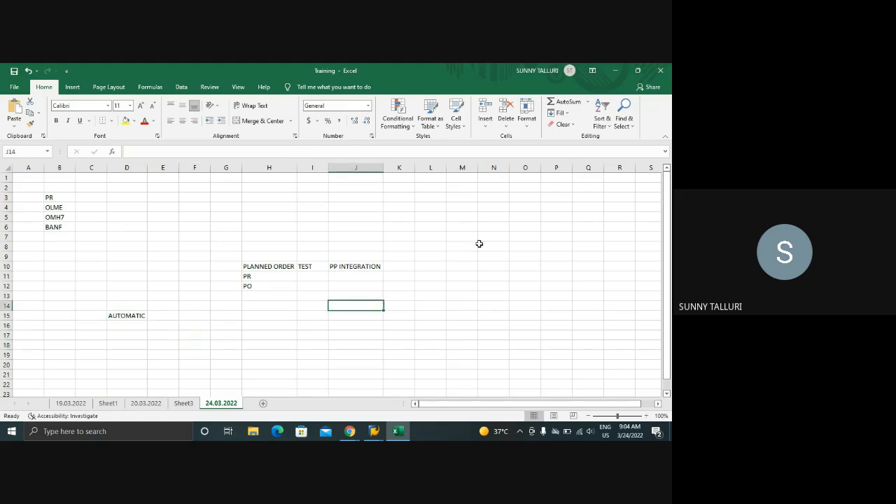
click(498, 226)
click(497, 238)
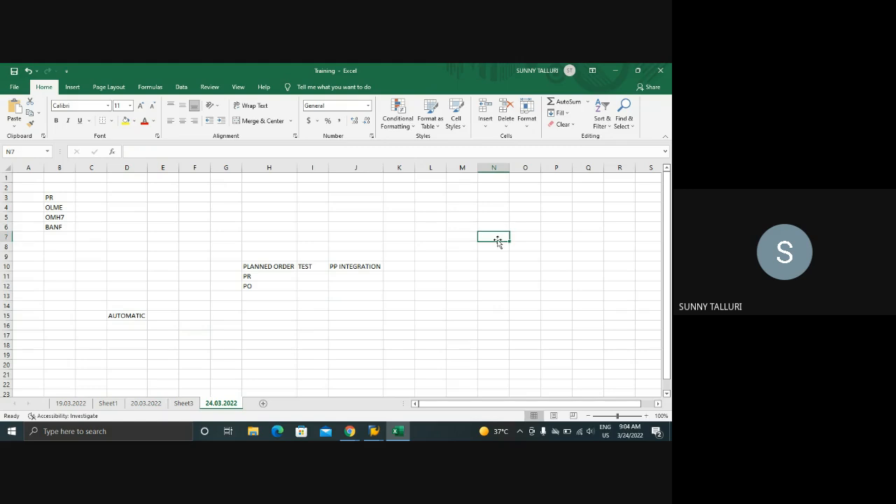
click(498, 255)
click(494, 229)
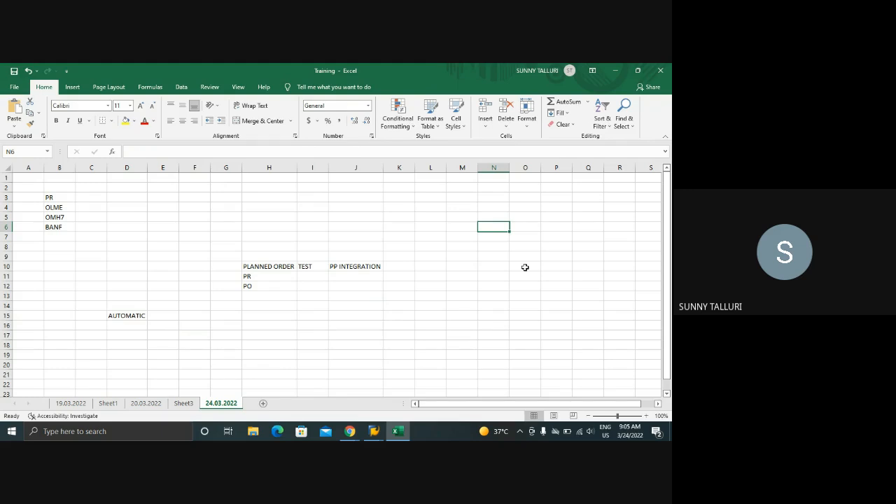
Switch to the free SAP session and display the stock/requirements list for DPC1009 in plant 1000 with transaction MD04
click(373, 431)
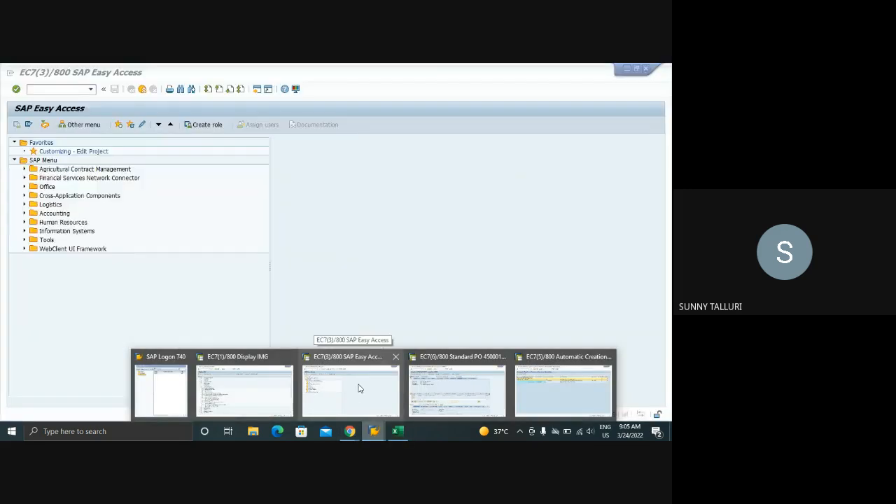
click(316, 392)
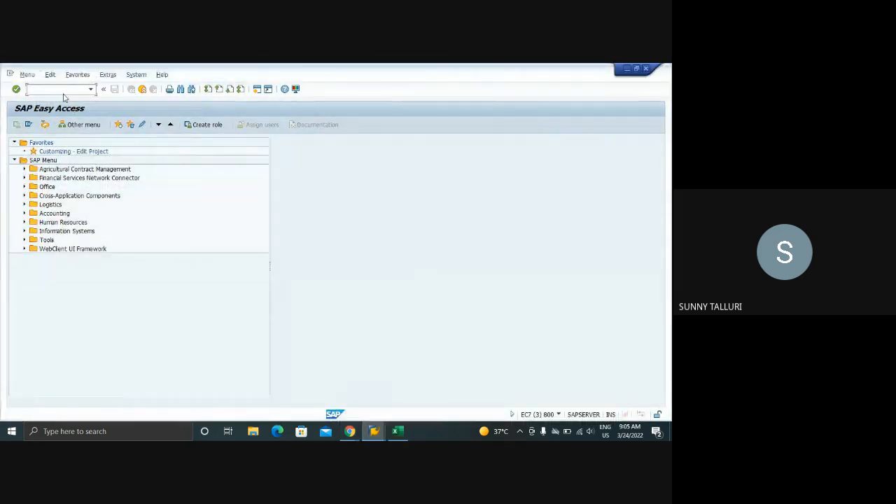
text(MD04)
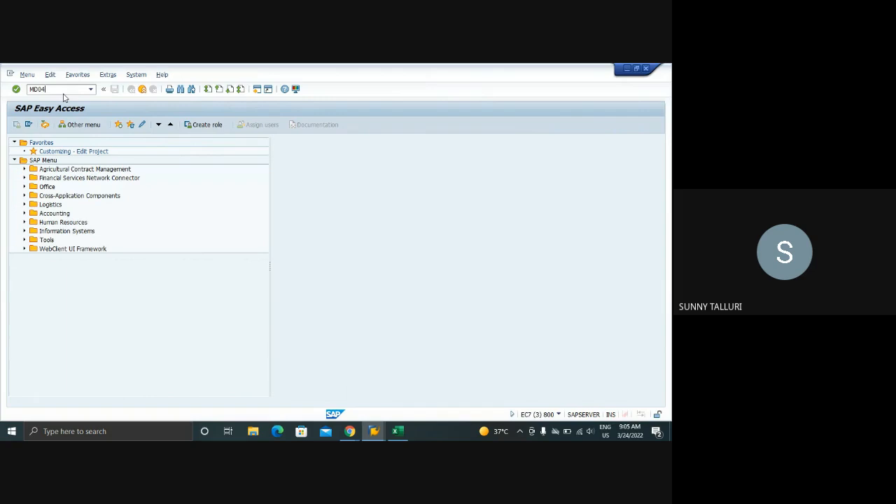
key(Return)
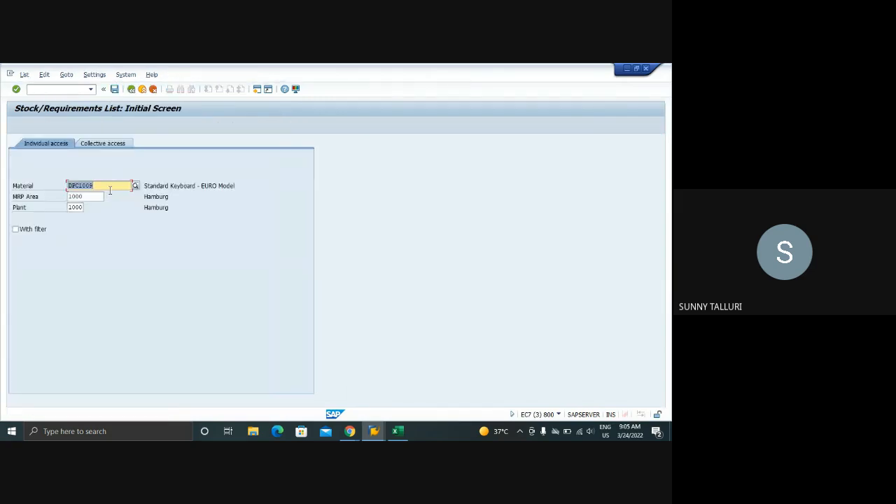
key(Return)
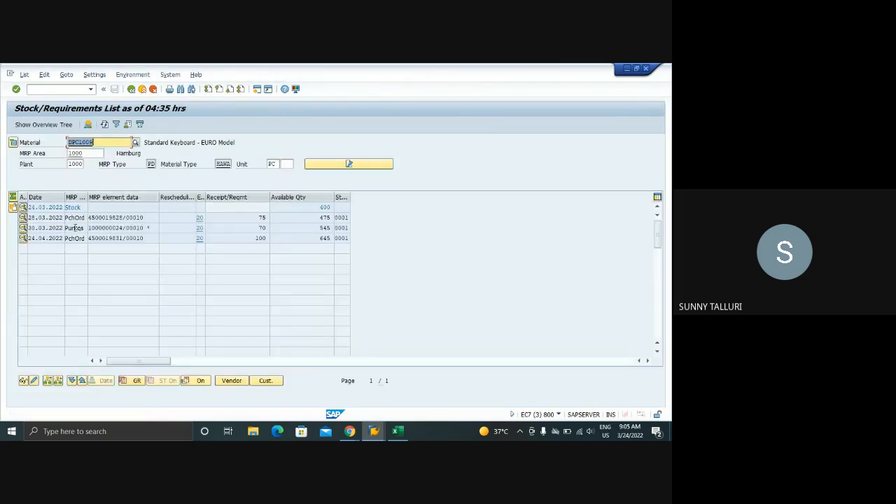
Display the purchase requisition dated 30.03.2022 from the stock/requirements list to check its source of supply, and return to the list
drag(124, 228, 89, 229)
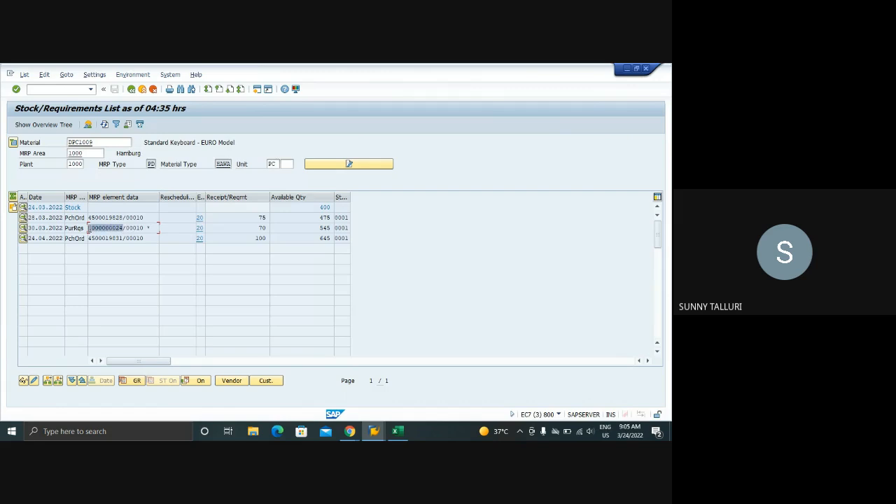
click(23, 228)
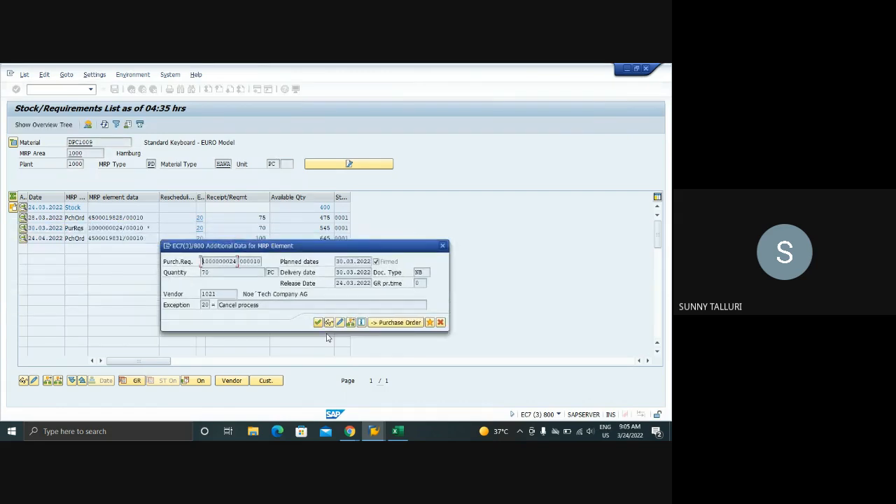
click(329, 323)
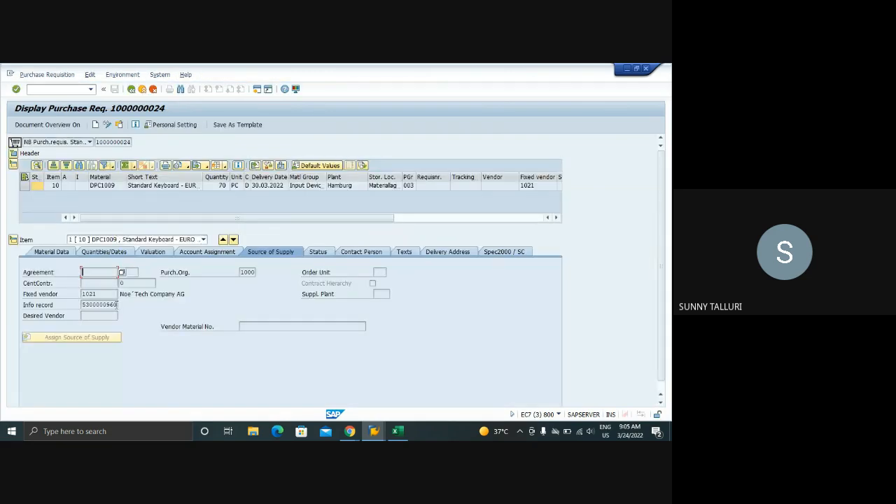
click(132, 90)
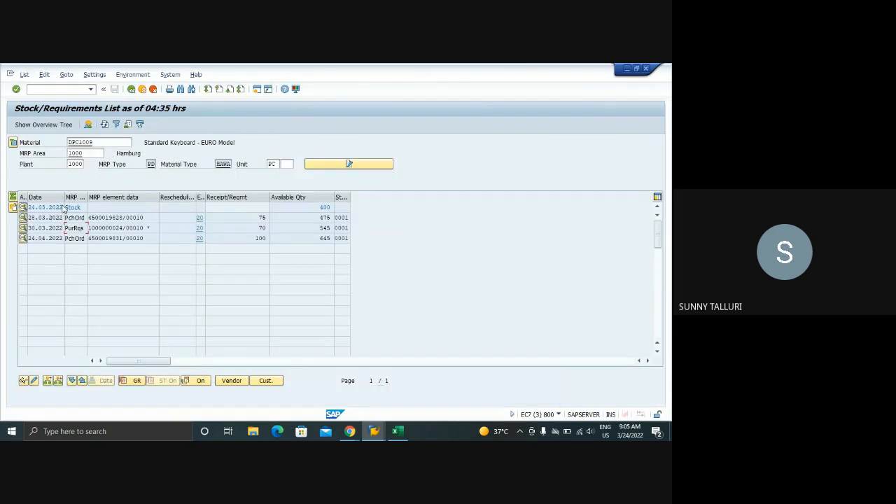
Start a purchase order from the 30.03.2022 requisition's MRP element and adopt the open requisition from the document overview into the order
click(23, 228)
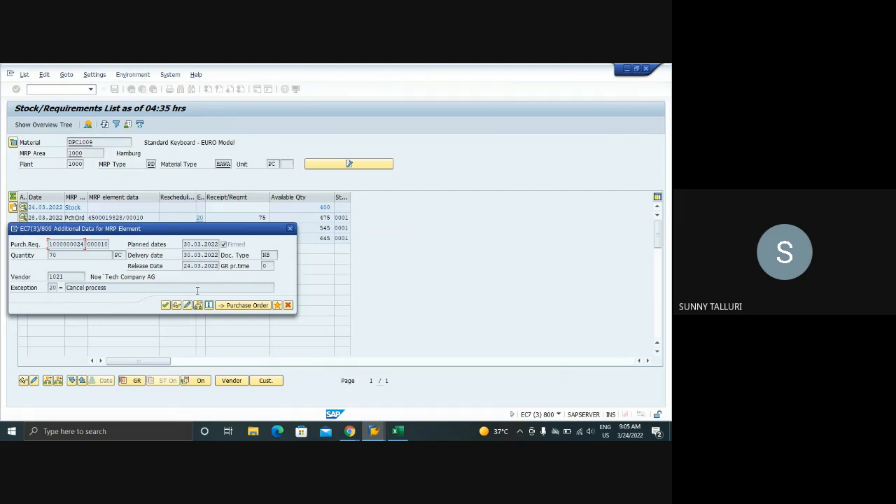
click(230, 308)
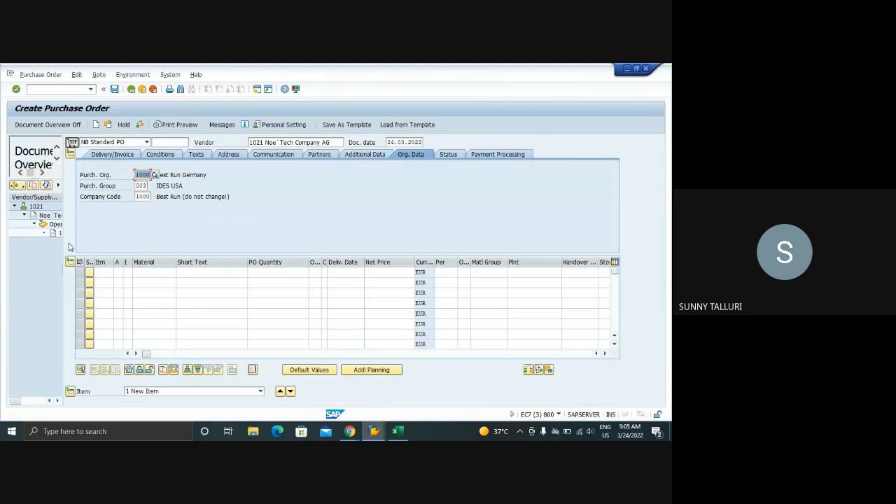
drag(63, 254, 127, 255)
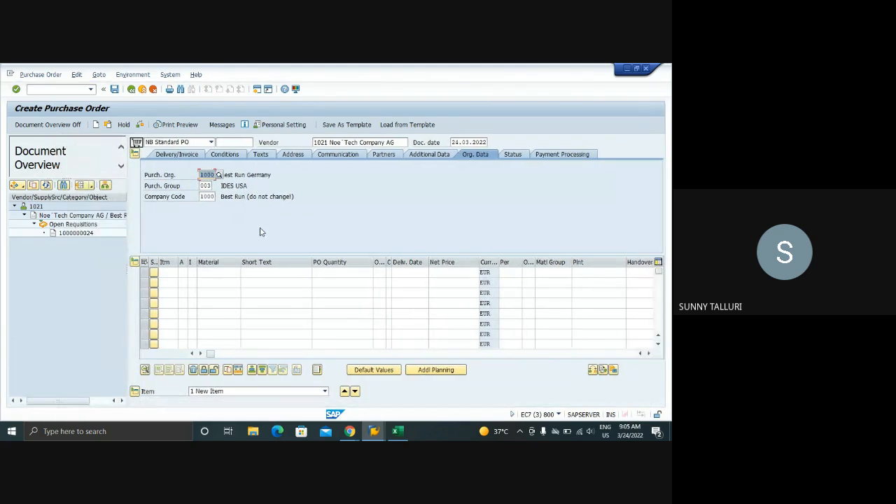
drag(54, 234, 138, 142)
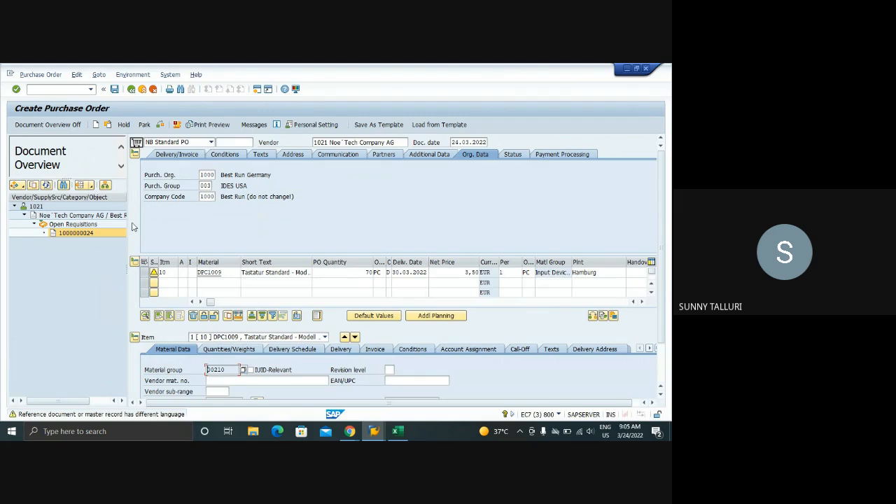
drag(128, 221, 93, 220)
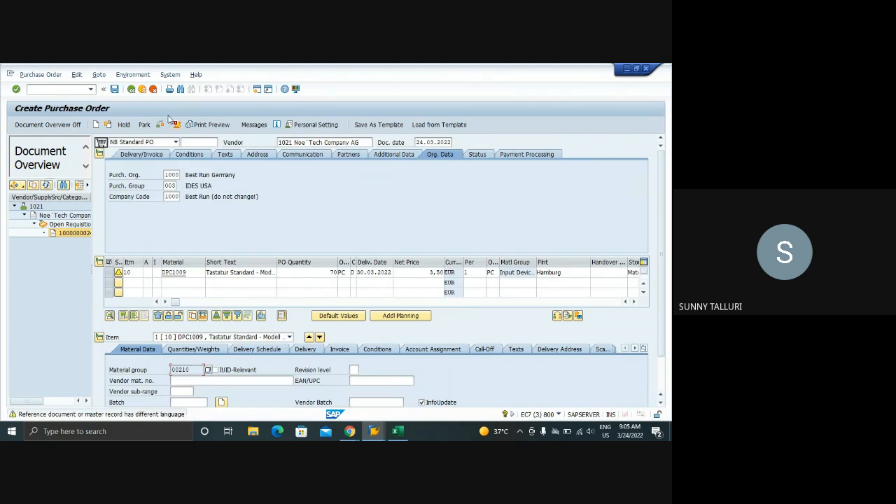
Review the purchase order's system messages, save the order despite them, and refresh the stock/requirements list for DPC1009
click(115, 89)
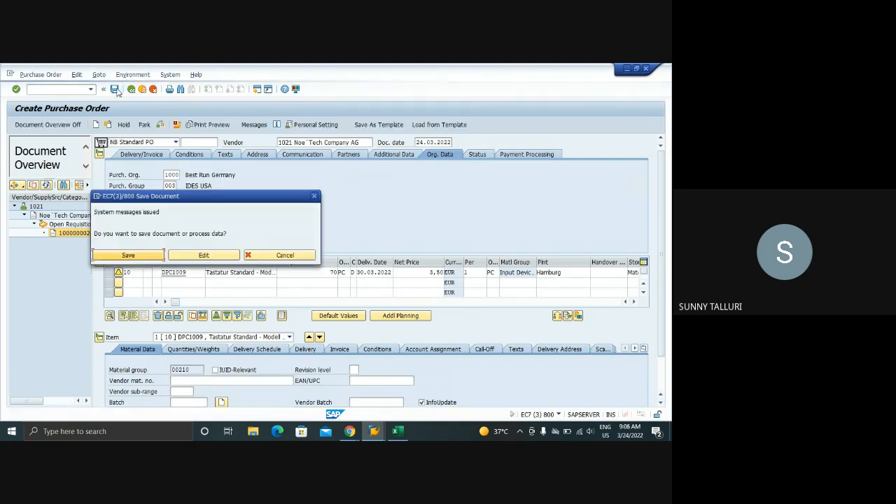
click(201, 253)
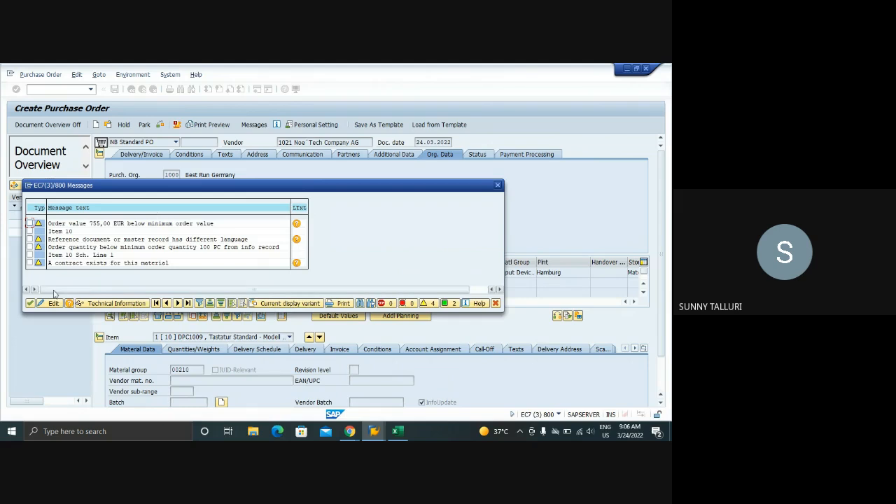
click(30, 303)
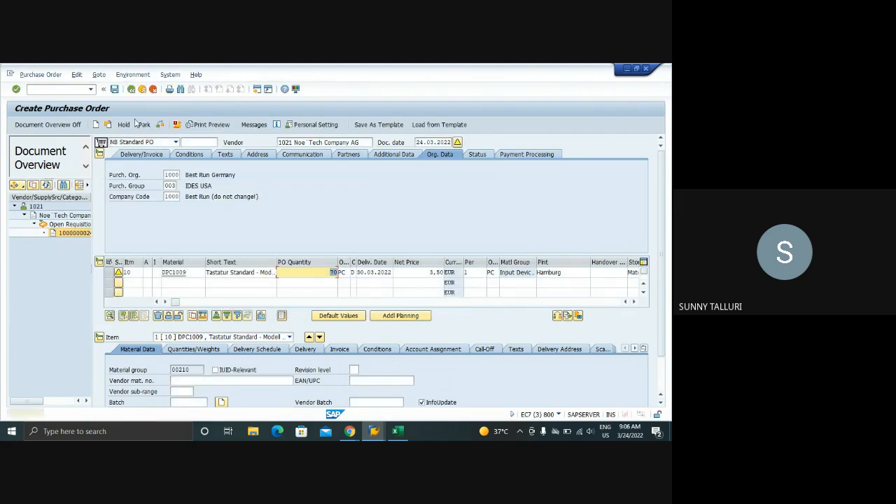
click(114, 89)
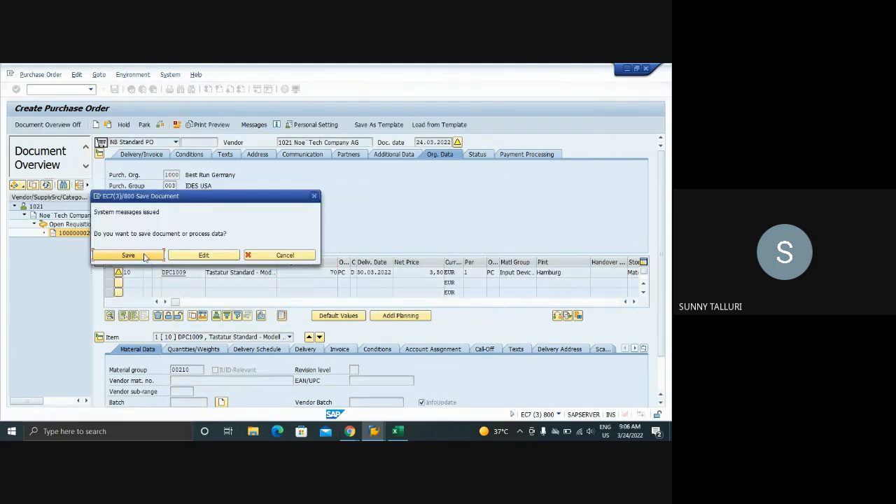
click(136, 258)
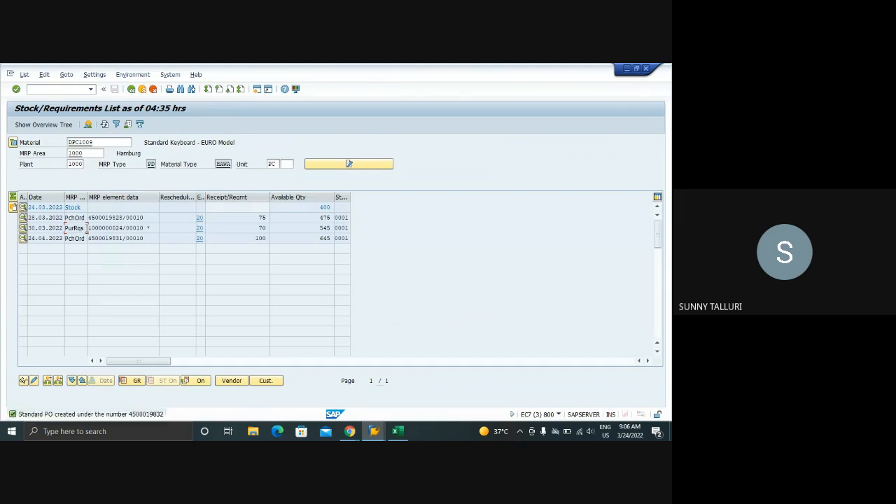
click(105, 128)
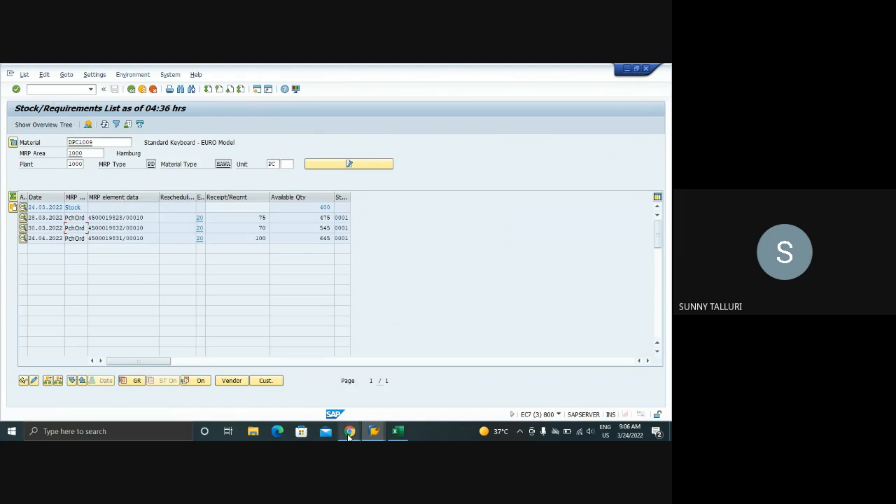
Switch to the SAP MM call in Google Meet and stop presenting the screen
mouse_move(349, 435)
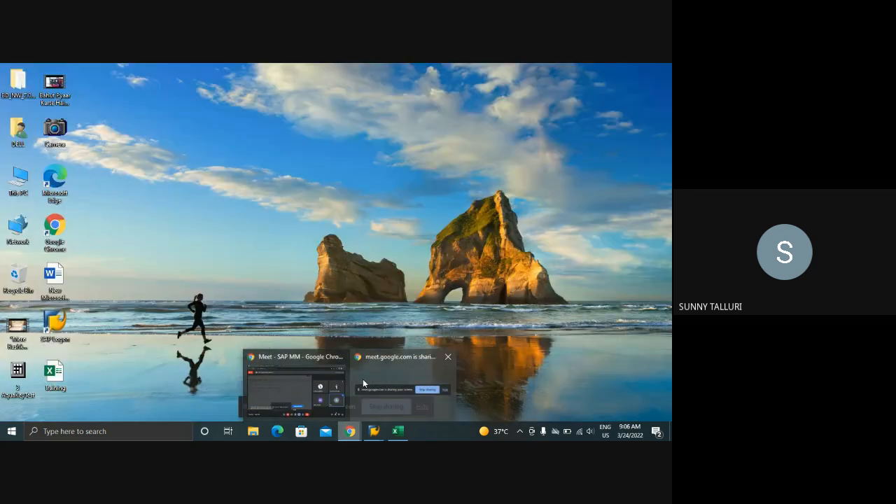
click(363, 379)
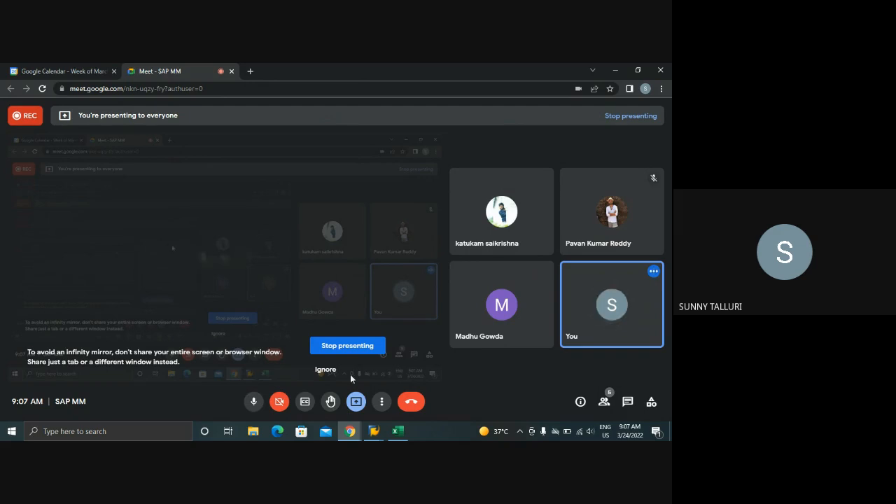
click(349, 430)
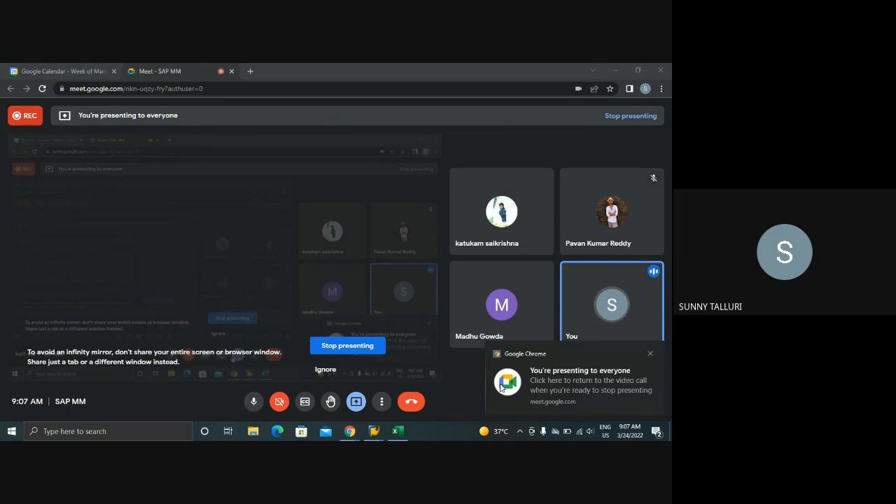
click(348, 345)
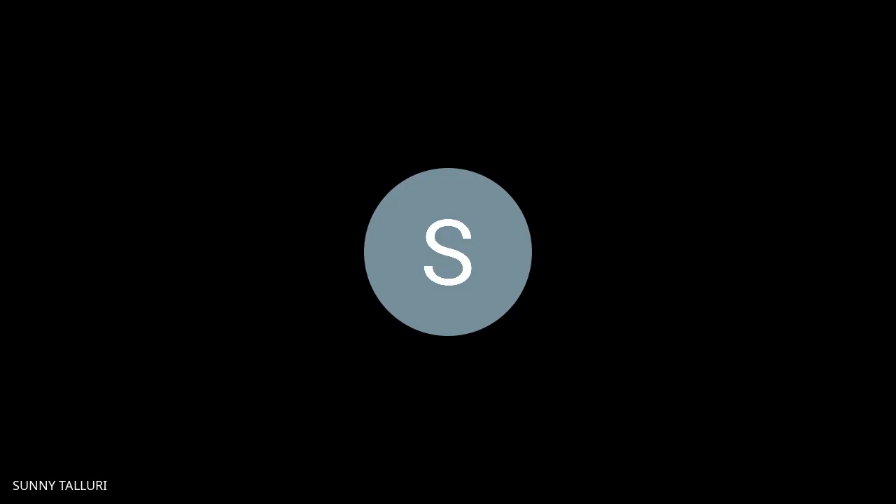